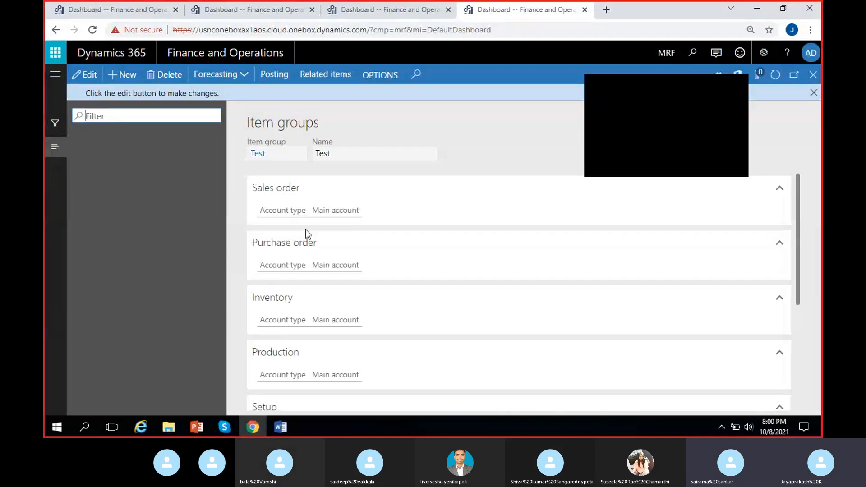
# - Reopen the Item groups page from the Inventory management setup for MRF and dismiss its edit notice
pyautogui.click(741, 82)
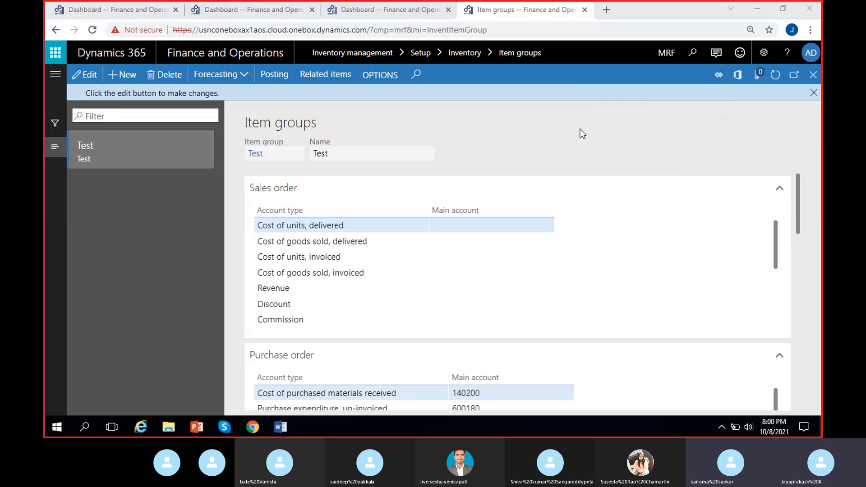
pyautogui.click(813, 93)
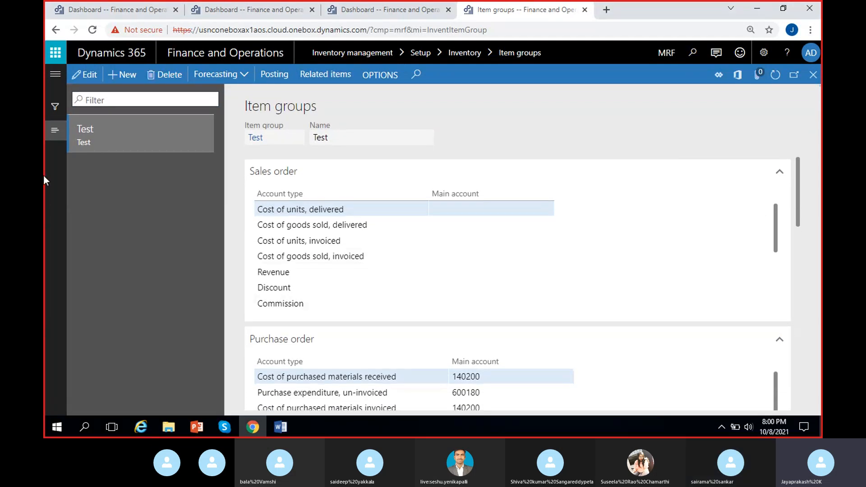
pyautogui.click(47, 76)
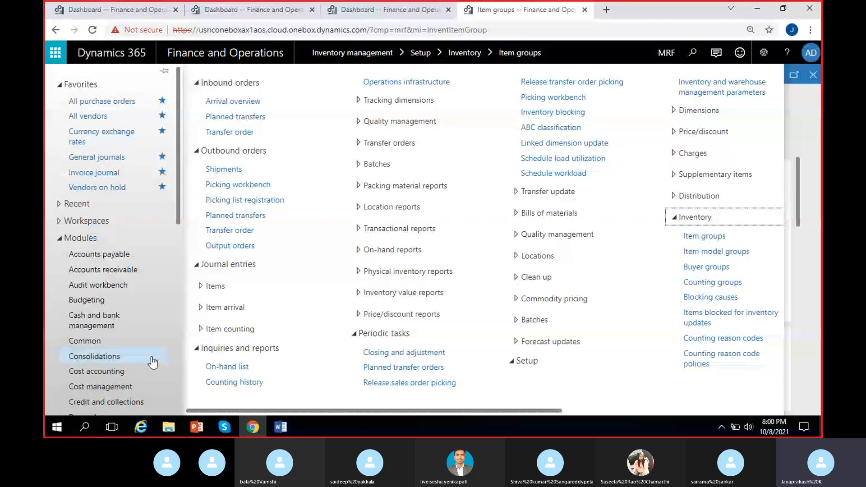
pyautogui.scroll(-6, 115, 234)
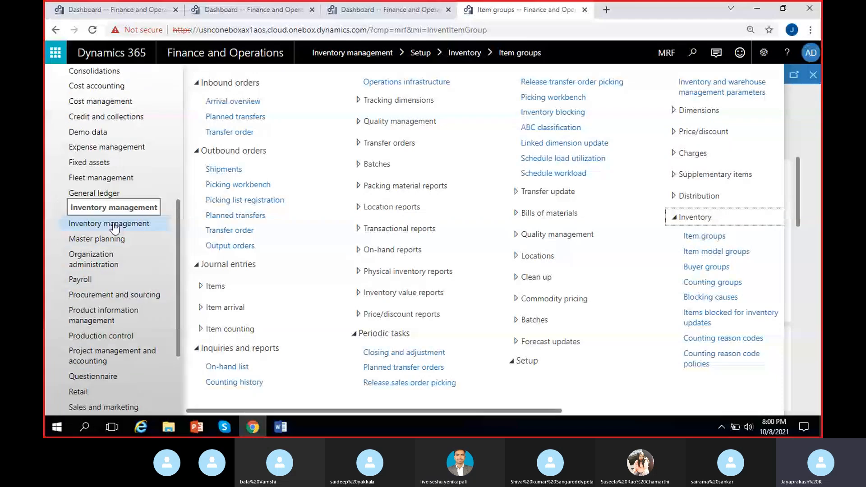
pyautogui.click(715, 238)
pyautogui.hotkey('alt', 'Left')
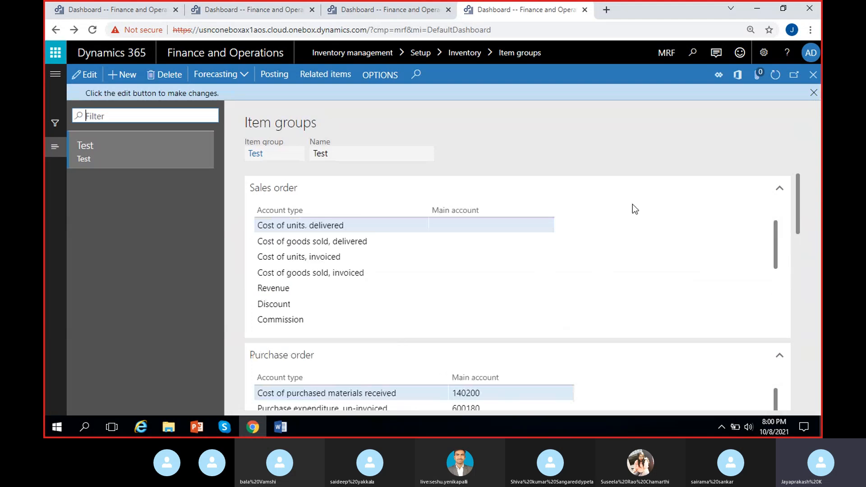
pyautogui.click(813, 92)
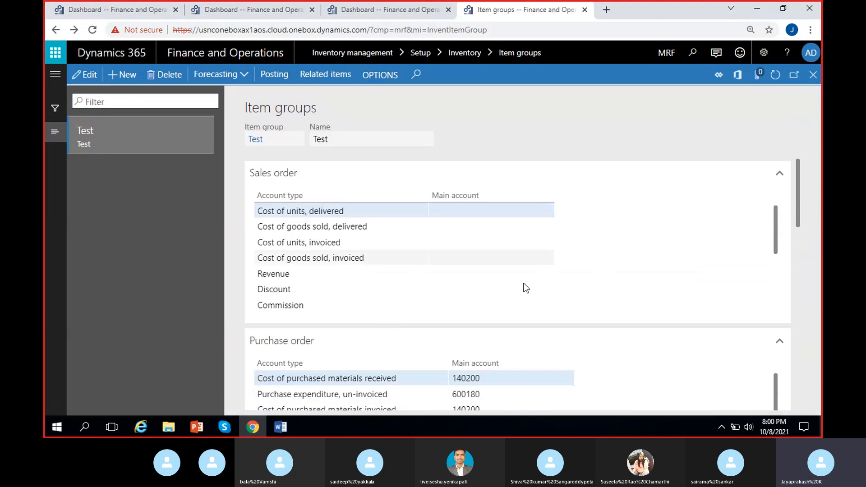
pyautogui.click(377, 6)
pyautogui.click(55, 72)
pyautogui.scroll(-2, 127, 286)
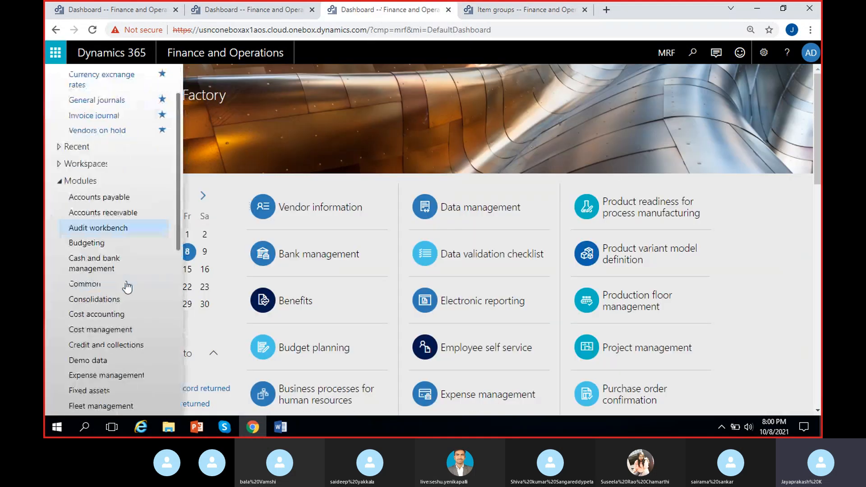
# - In the second browser tab, open Item groups from the Inventory management inventory setup for MRF and dismiss the edit notice
pyautogui.click(251, 9)
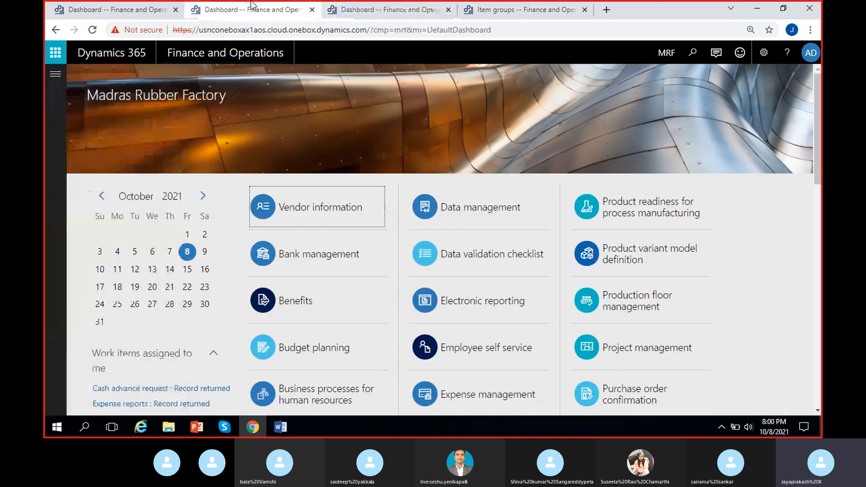
pyautogui.click(55, 72)
pyautogui.scroll(-3, 87, 194)
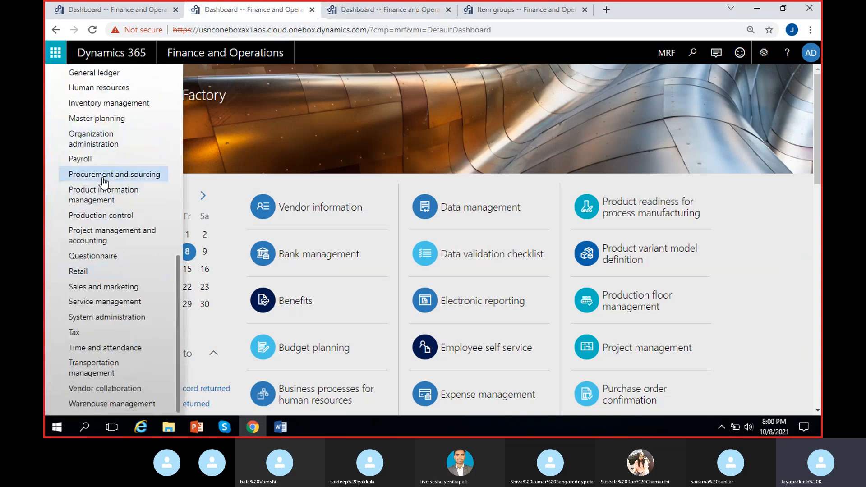
pyautogui.click(93, 108)
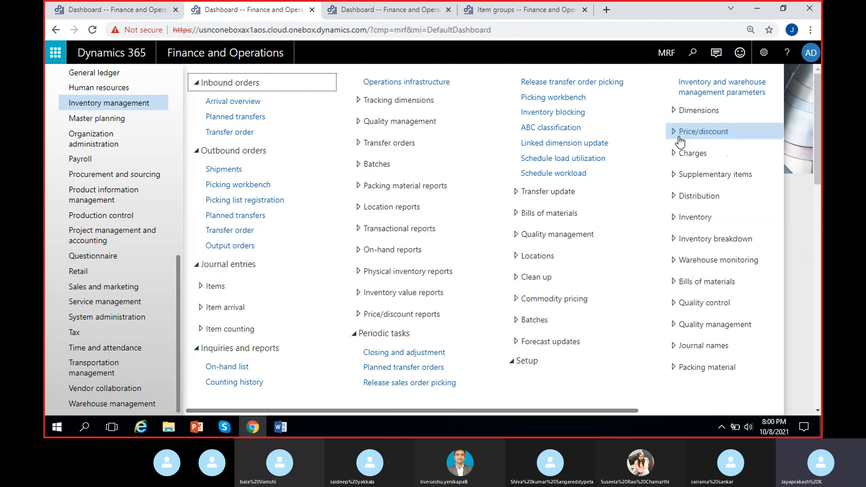
pyautogui.moveTo(596, 407); pyautogui.dragTo(673, 410)
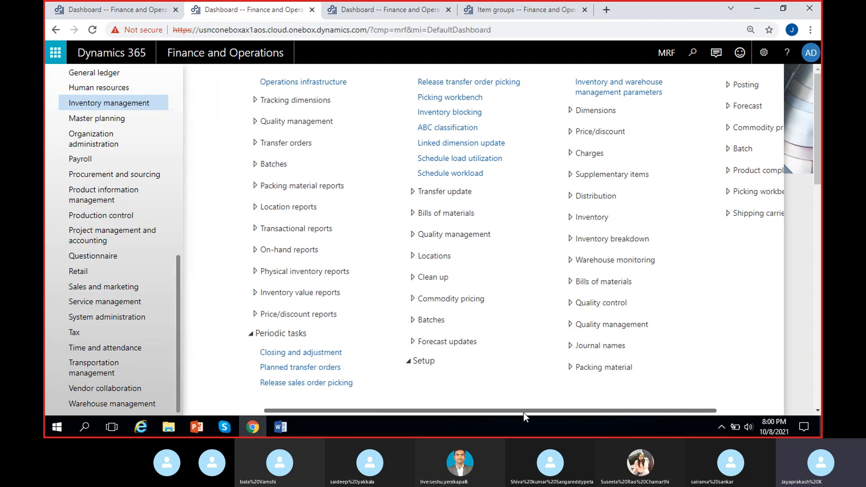
pyautogui.moveTo(523, 412); pyautogui.dragTo(632, 402)
pyautogui.click(507, 218)
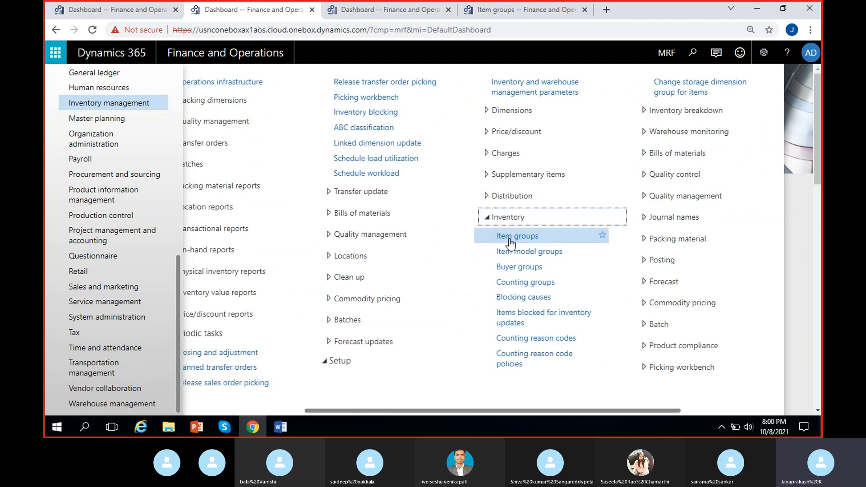
pyautogui.click(510, 244)
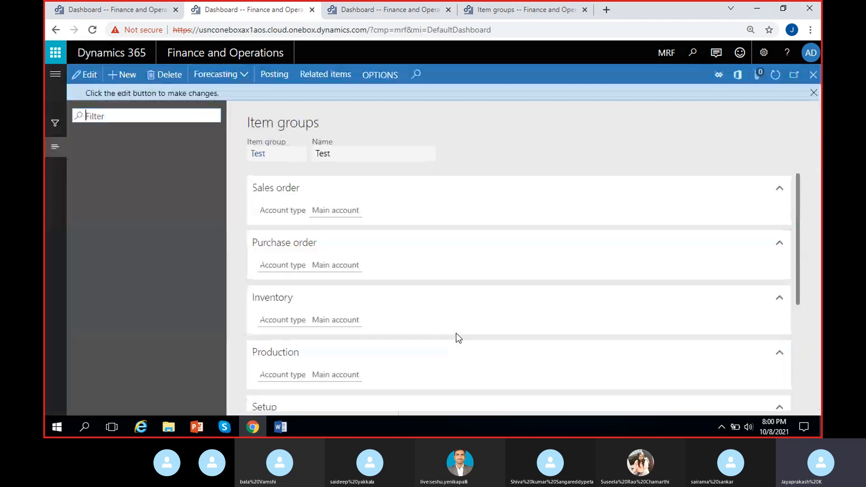
pyautogui.click(813, 92)
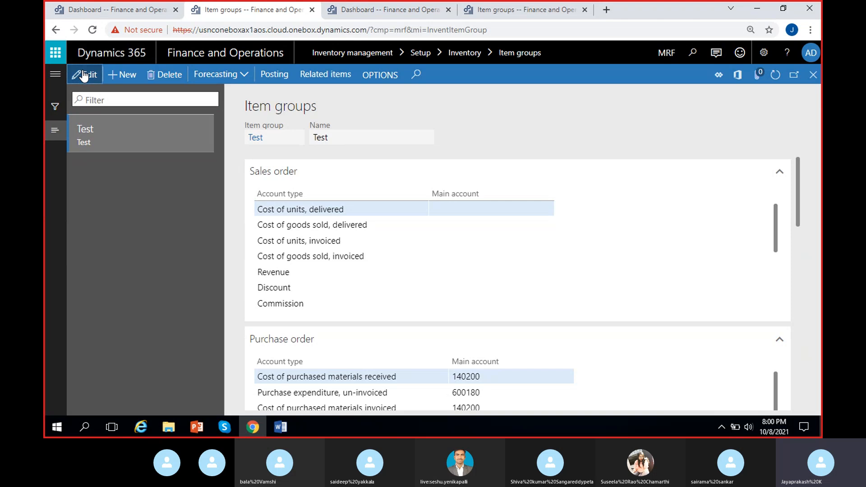
# - Switch the company to USMF on the Item groups page in the fourth browser tab
pyautogui.click(505, 10)
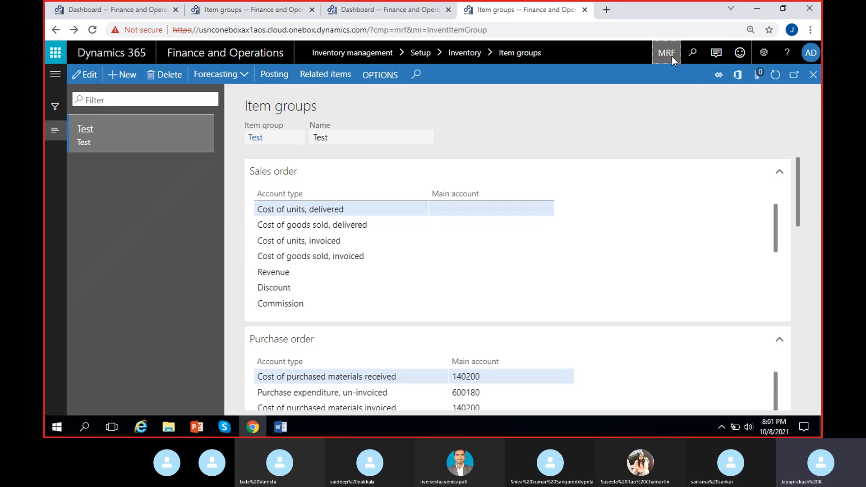
pyautogui.write('USMF')
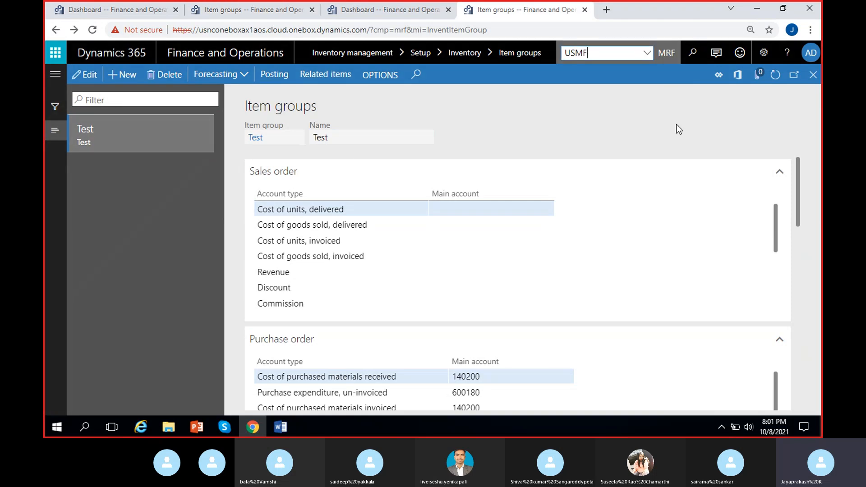
pyautogui.press('Return')
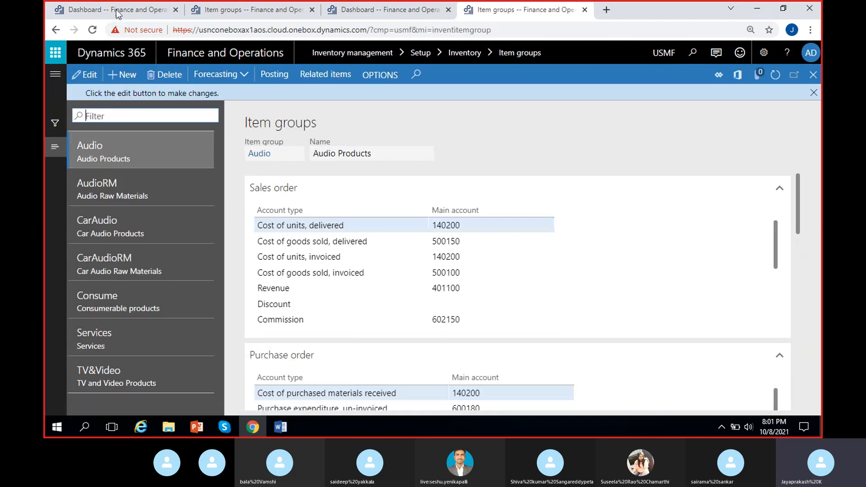
# - In the first browser tab, open the Main accounts page from the General ledger chart of accounts for MRF
pyautogui.click(117, 14)
pyautogui.click(55, 73)
pyautogui.scroll(-6, 94, 229)
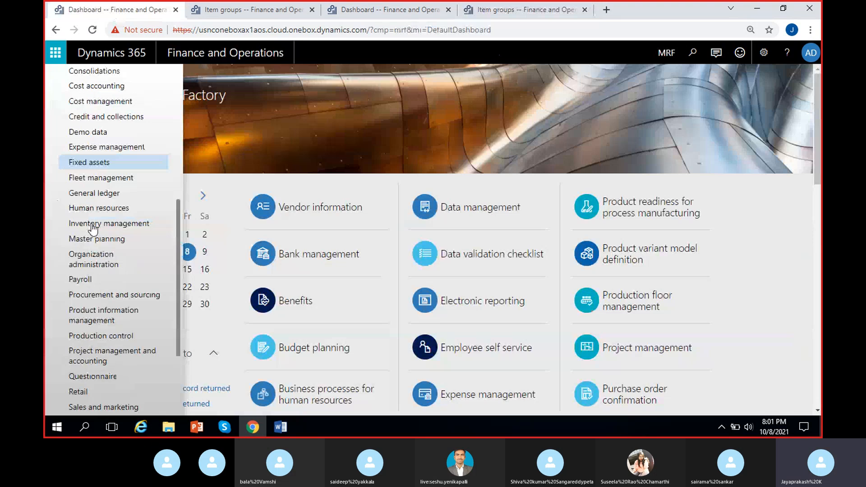
pyautogui.scroll(-3, 96, 271)
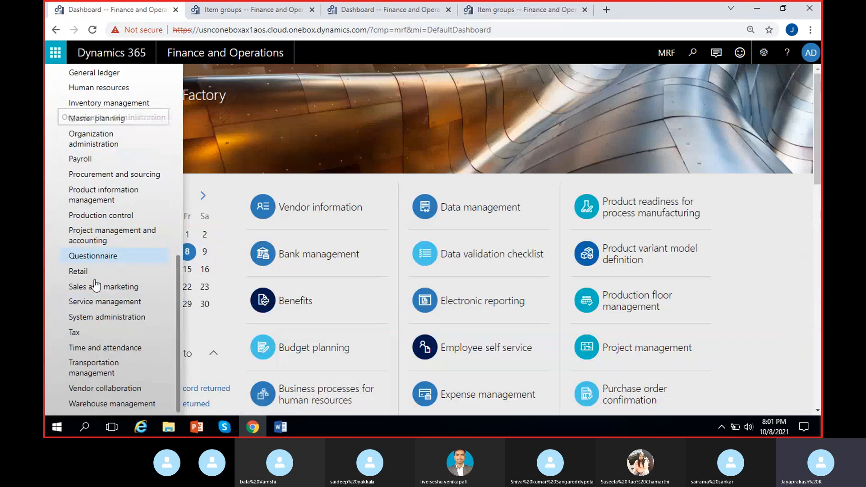
pyautogui.scroll(3, 93, 203)
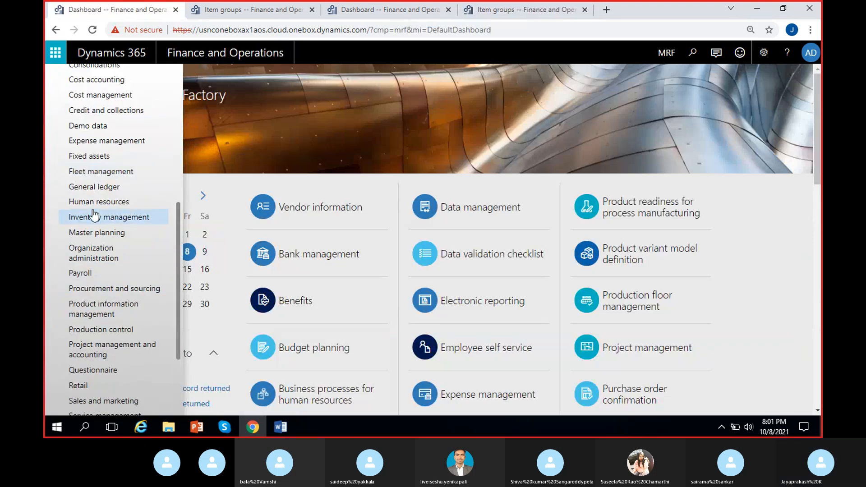
pyautogui.click(92, 186)
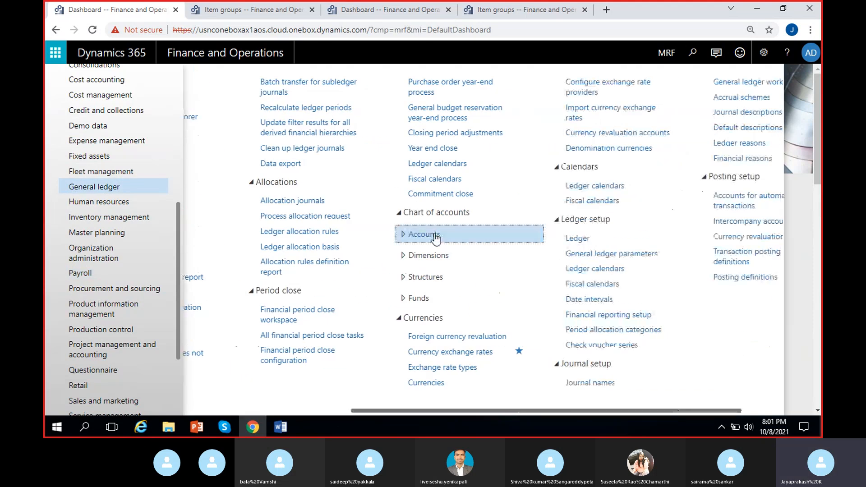
pyautogui.click(434, 235)
# - Switch the company to USMF on the dashboard in the third browser tab
pyautogui.click(388, 9)
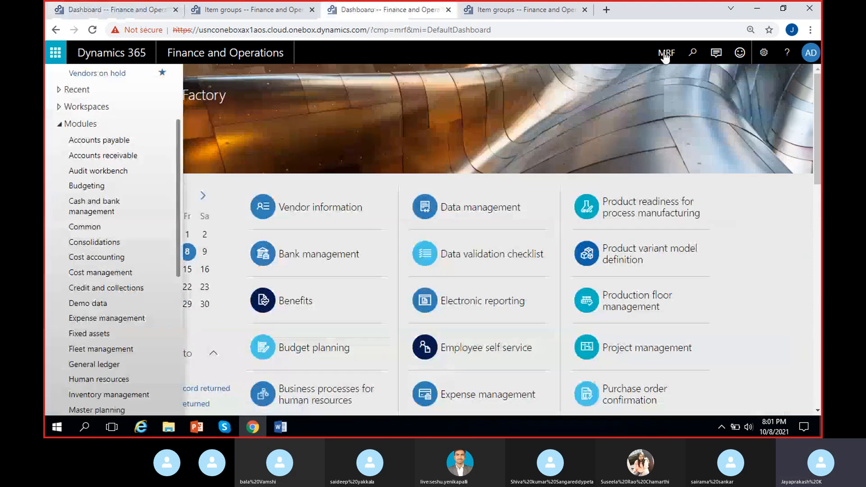
pyautogui.click(664, 59)
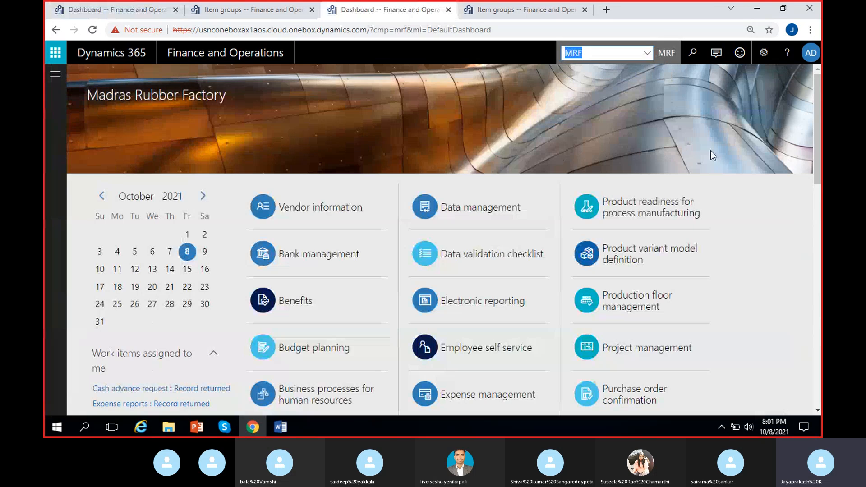
pyautogui.write('USMF')
pyautogui.press('Return')
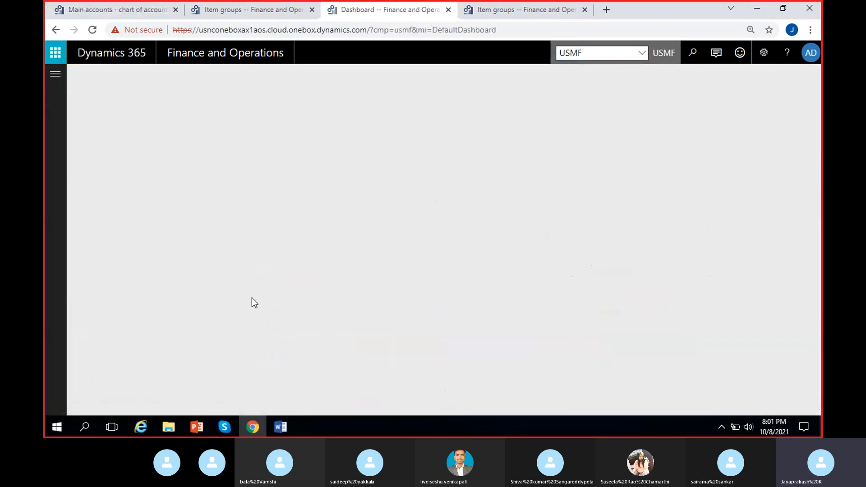
# - Open the Main accounts page from the General ledger chart of accounts for USMF
pyautogui.click(55, 79)
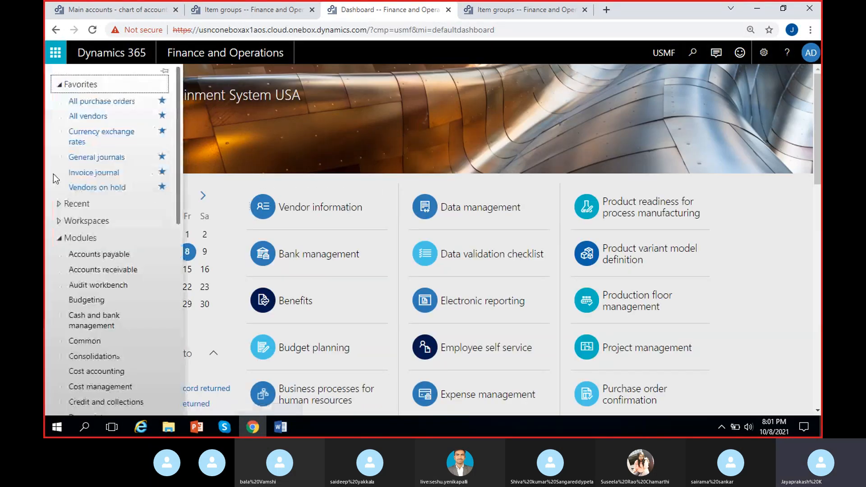
pyautogui.scroll(-5, 108, 349)
pyautogui.click(95, 252)
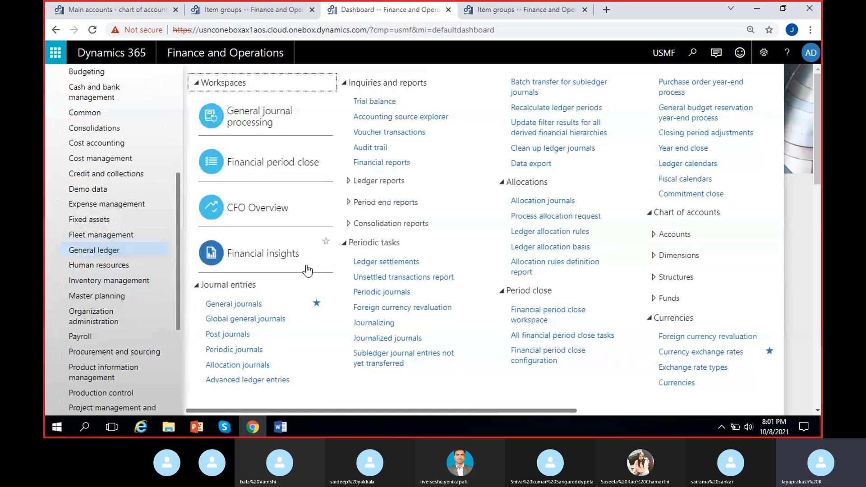
pyautogui.click(663, 234)
pyautogui.click(654, 249)
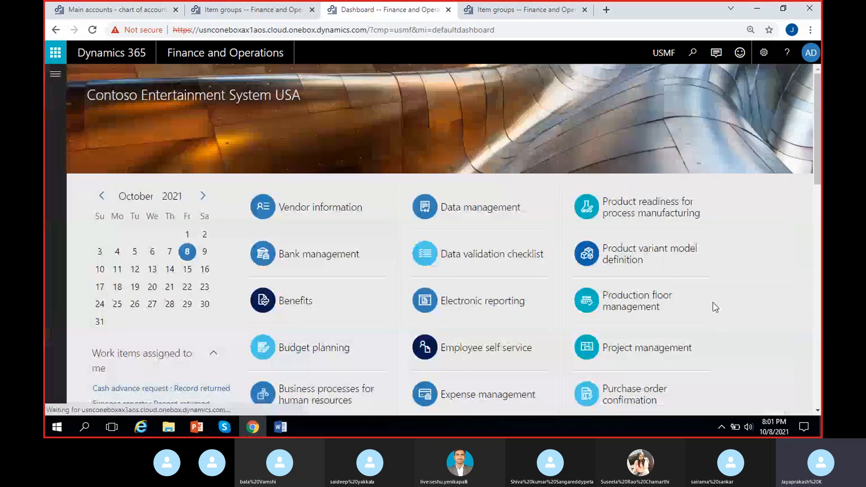
# - Examine the main accounts assigned to the Audio item group's sales order, purchase order and inventory account types in USMF
pyautogui.click(495, 8)
pyautogui.scroll(-3, 492, 265)
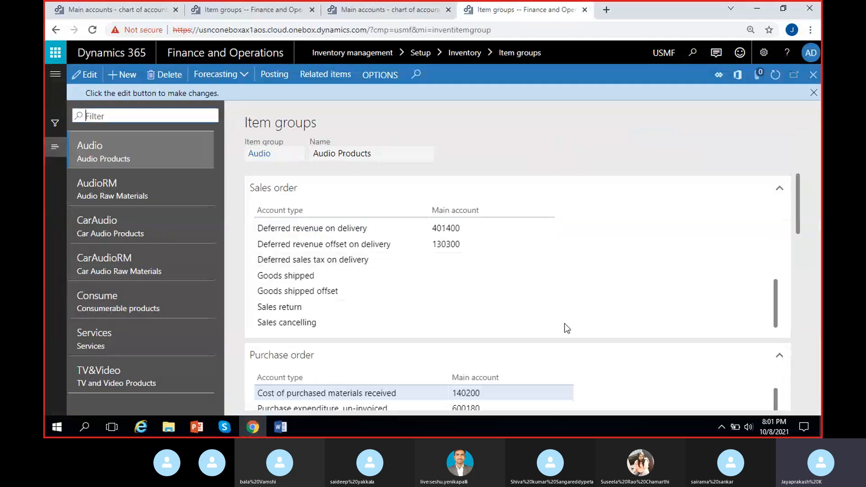
pyautogui.scroll(3, 566, 327)
pyautogui.click(624, 193)
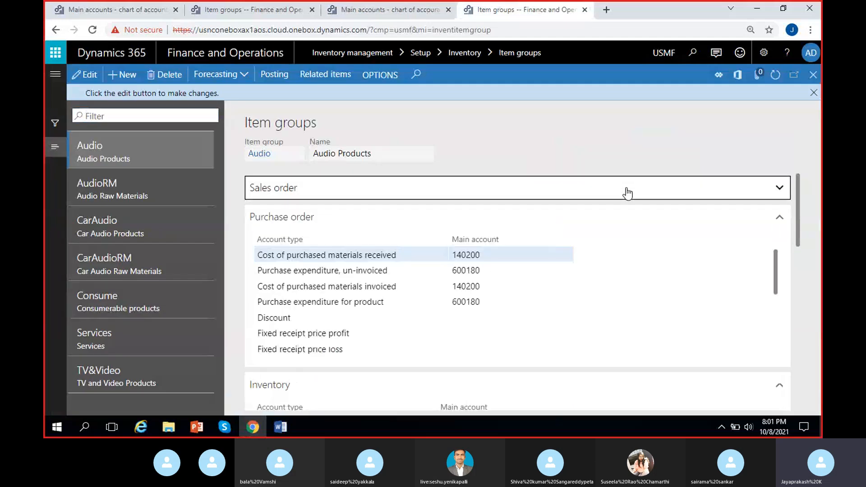
pyautogui.click(460, 219)
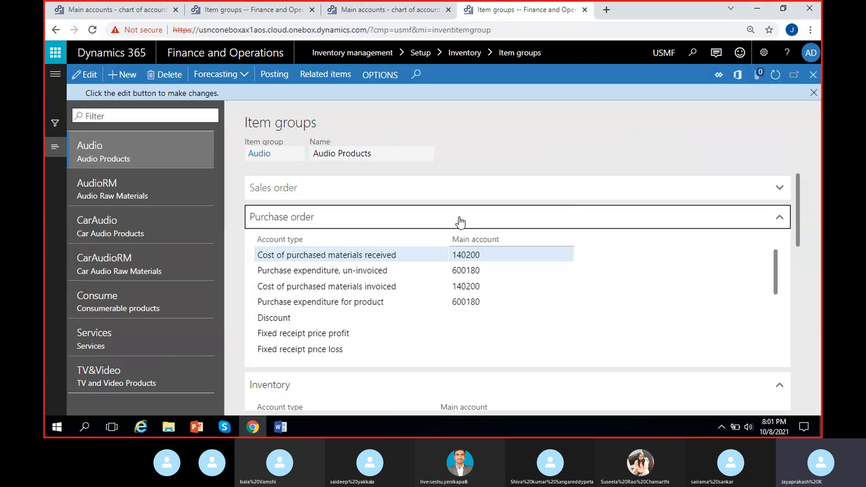
pyautogui.moveTo(799, 238); pyautogui.dragTo(800, 265)
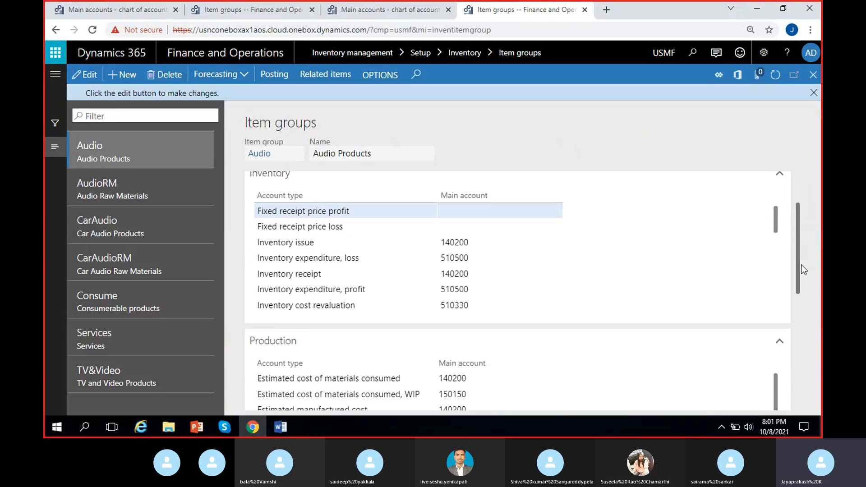
pyautogui.moveTo(775, 217)
pyautogui.mouseDown()
pyautogui.moveTo(780, 226)
pyautogui.moveTo(785, 217)
pyautogui.mouseUp()
pyautogui.moveTo(800, 242); pyautogui.dragTo(806, 179)
pyautogui.click(524, 216)
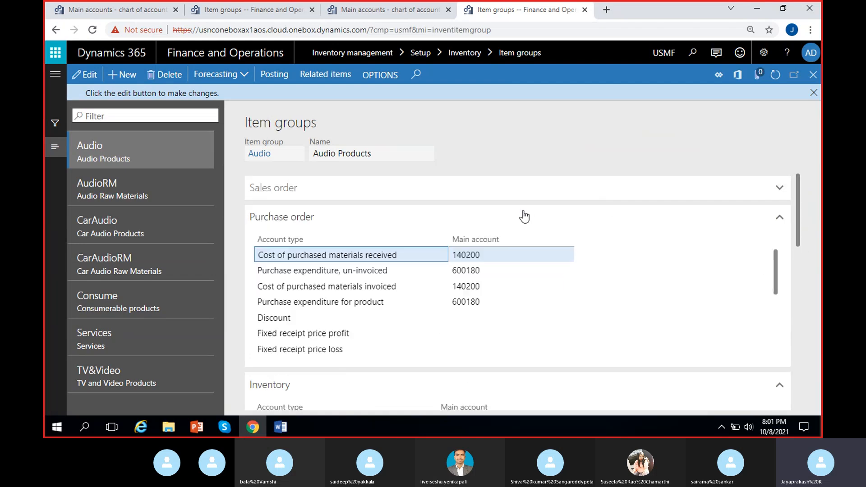
pyautogui.scroll(-4, 801, 205)
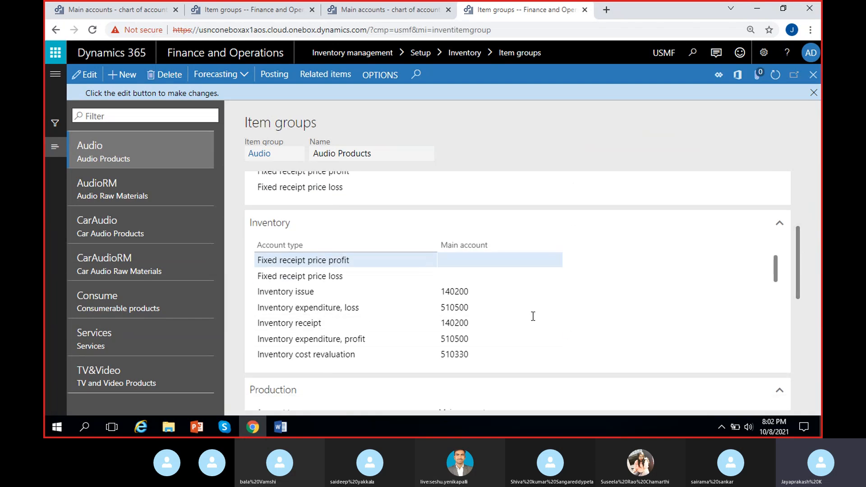
pyautogui.scroll(-2, 472, 309)
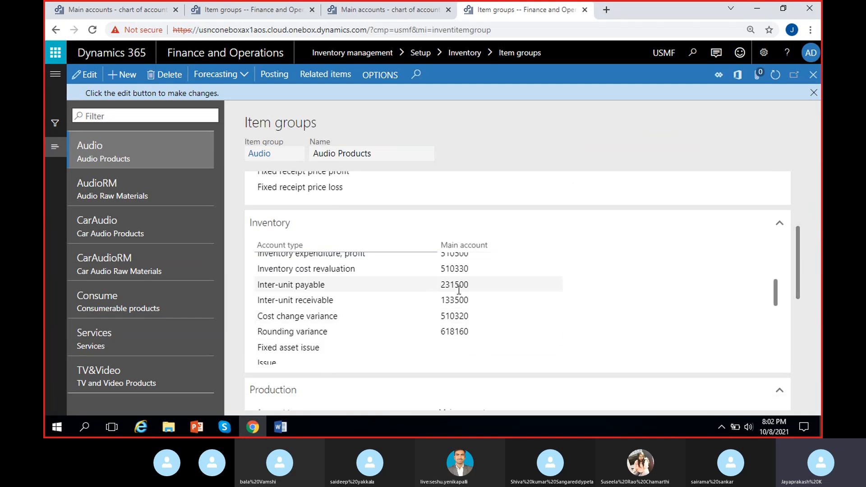
pyautogui.scroll(2, 475, 307)
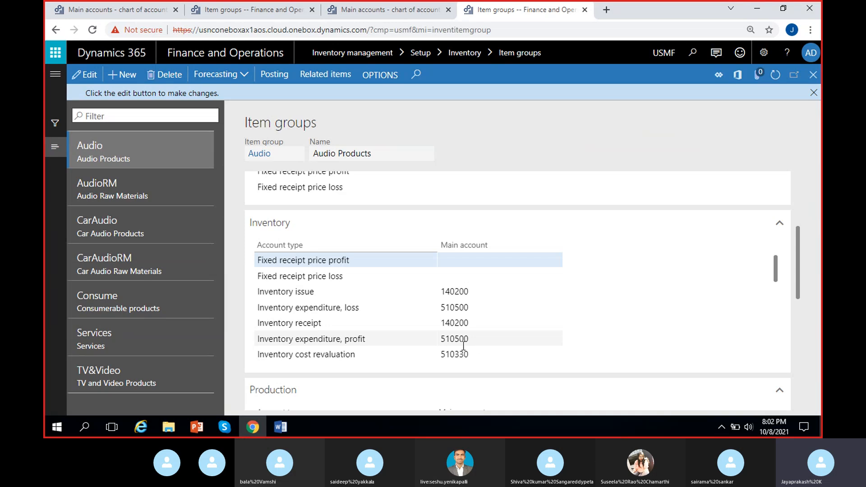
# - Copy the Audio group's inventory expenditure, loss account 510500 and filter USMF's main accounts by it
pyautogui.click(453, 306)
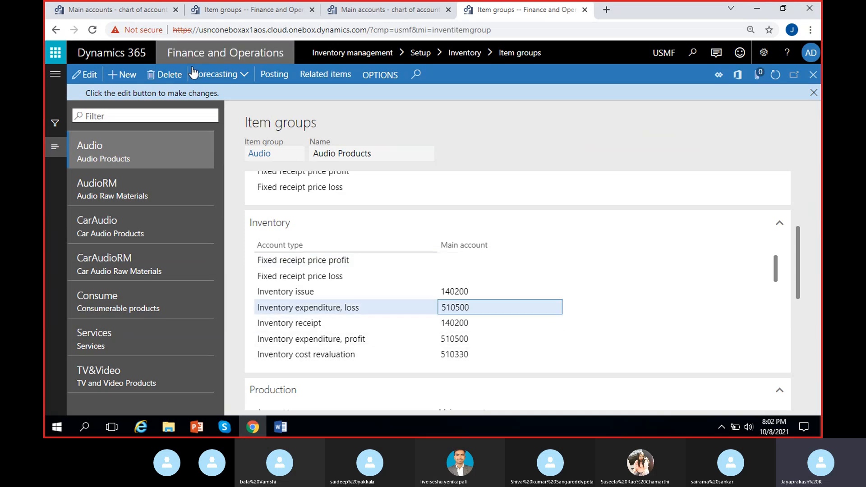
pyautogui.click(98, 84)
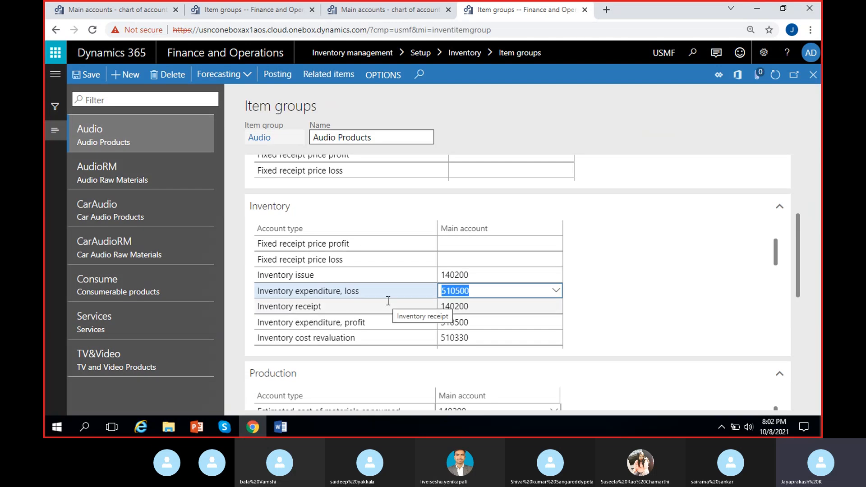
pyautogui.click(392, 8)
pyautogui.click(181, 113)
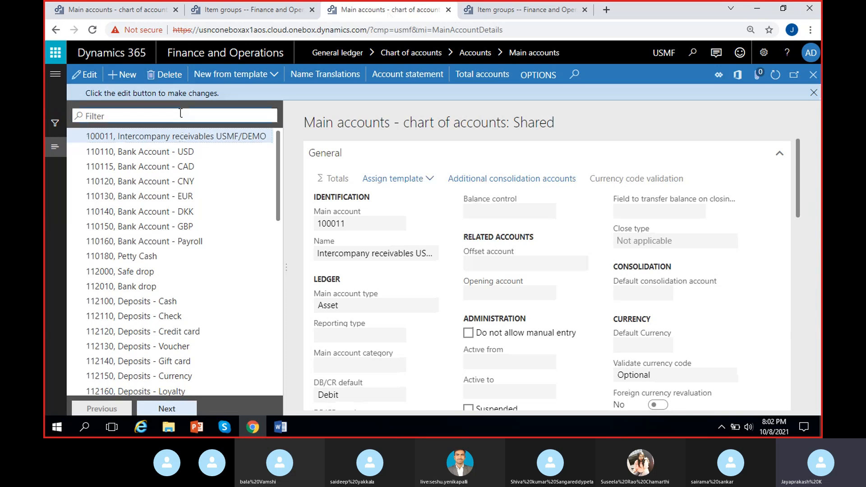
pyautogui.write('510500')
pyautogui.hotkey('ctrl', 'a')
pyautogui.hotkey('ctrl', 'c')
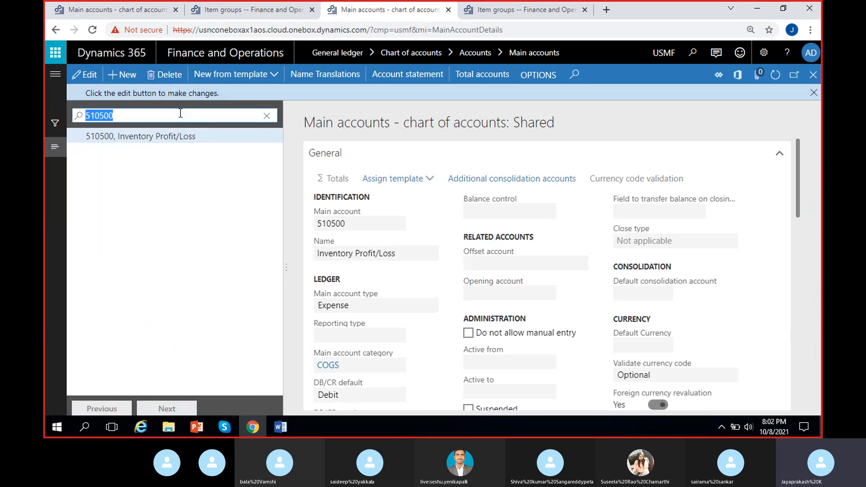
# - Copy the main account number from USMF and create a new MRF main account numbered 510500
pyautogui.moveTo(357, 224); pyautogui.dragTo(322, 224)
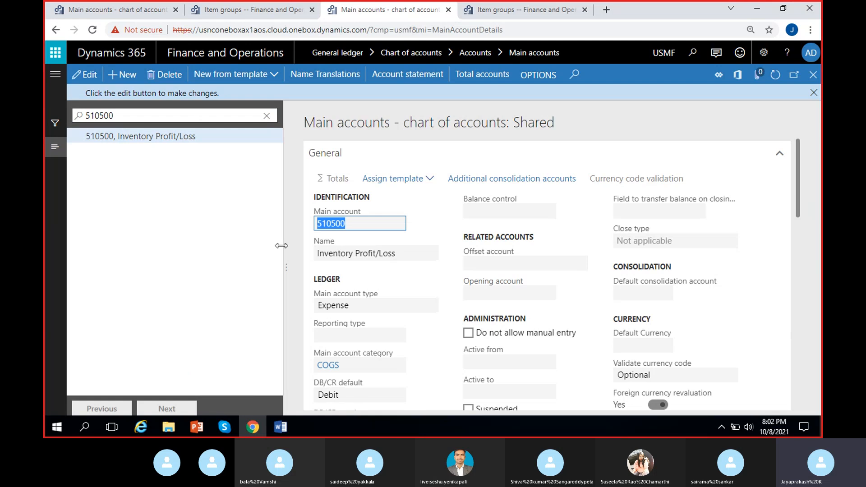
pyautogui.click(85, 10)
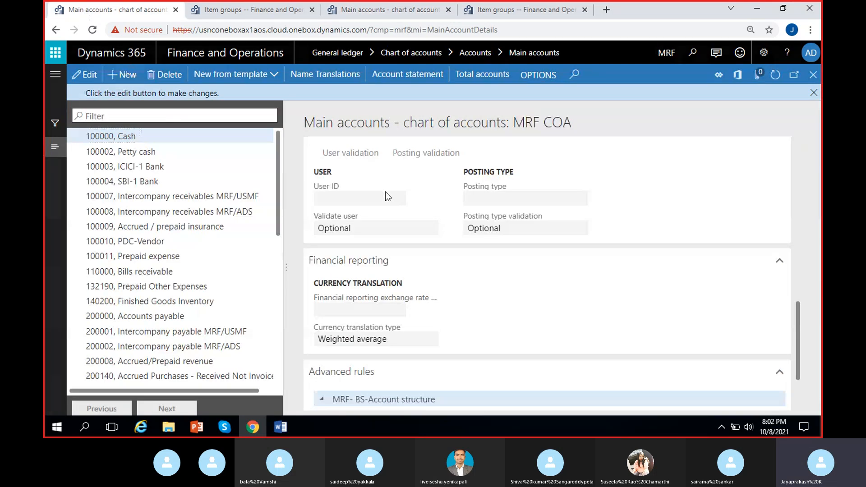
pyautogui.click(358, 207)
pyautogui.hotkey('ctrl', 'v')
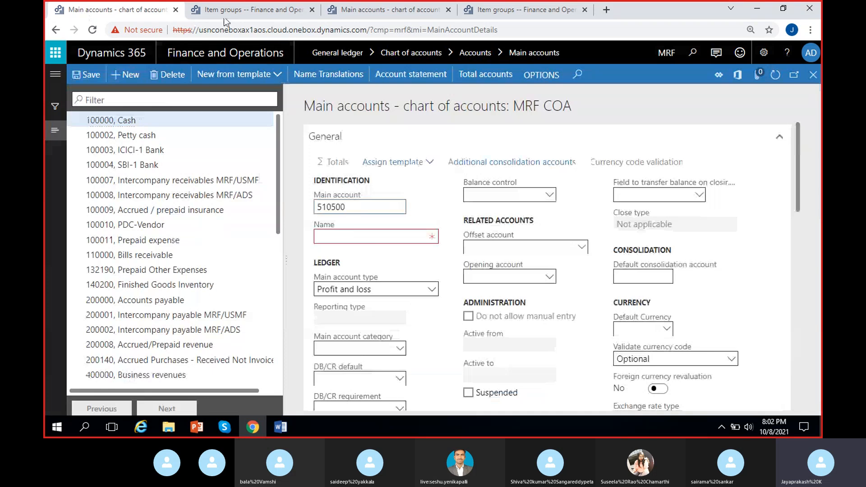
# - Copy the name Inventory Profit/Loss from USMF's account 510500 into the new MRF main account
pyautogui.click(406, 9)
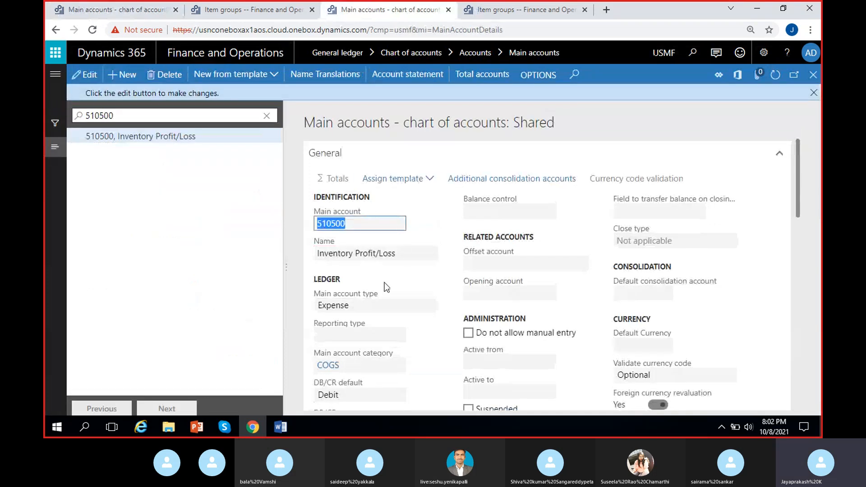
pyautogui.click(407, 254)
pyautogui.hotkey('ctrl', 'c')
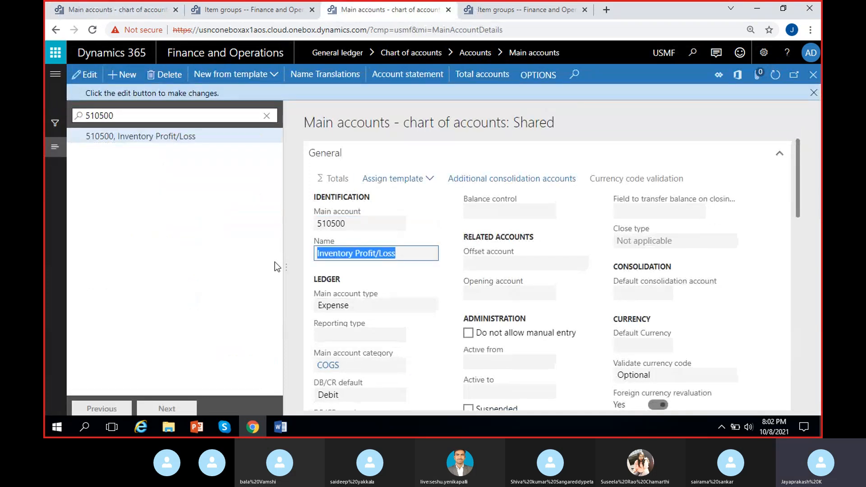
pyautogui.click(113, 9)
pyautogui.click(359, 238)
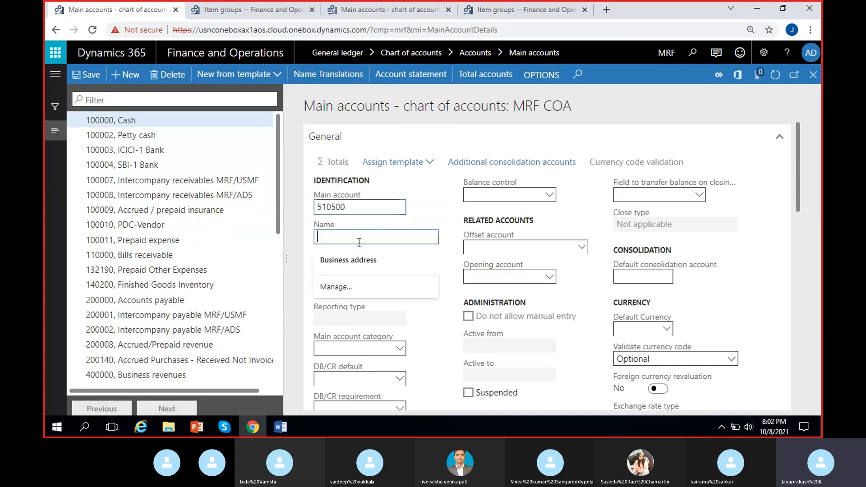
pyautogui.hotkey('ctrl', 'v')
# - Set the main account type of MRF's account 510500 to Expense and save the record
pyautogui.click(400, 288)
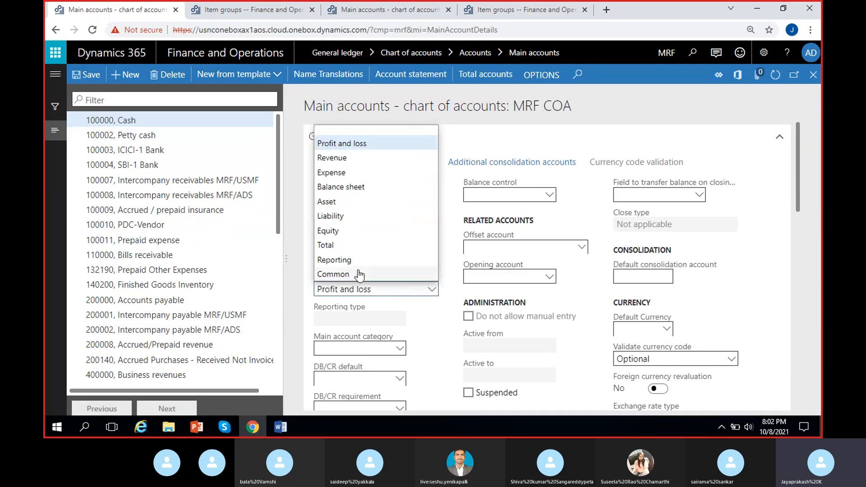
pyautogui.click(348, 173)
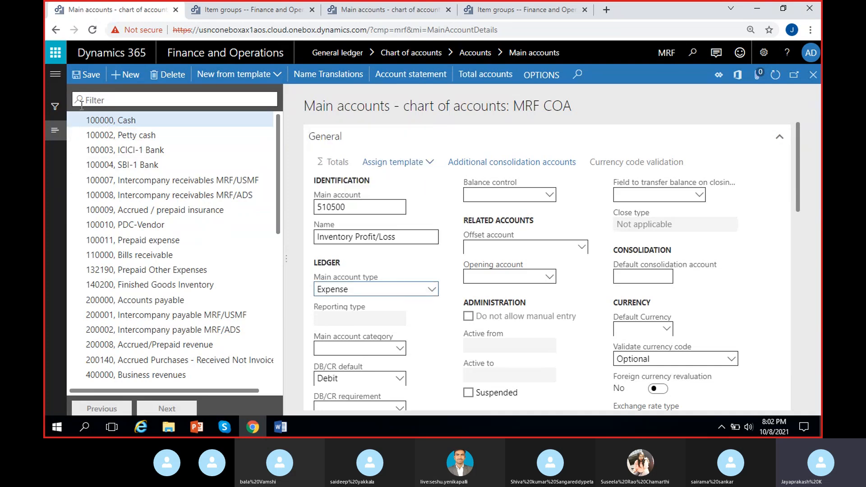
pyautogui.click(84, 79)
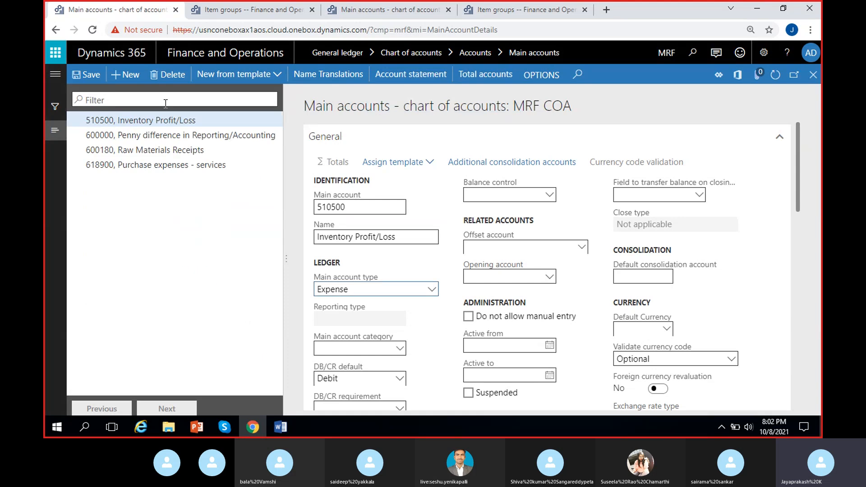
# - Create a new MRF main account numbered 510330, copied from the inventory cost revaluation account type of USMF's Audio group
pyautogui.click(510, 13)
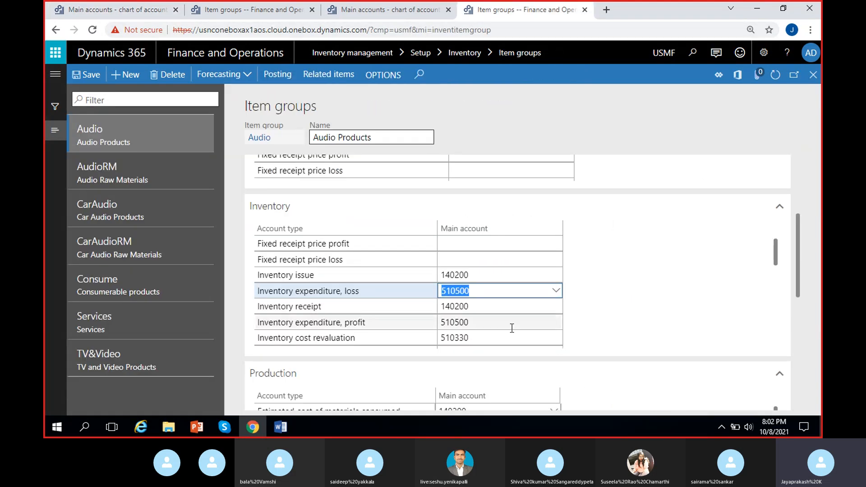
pyautogui.click(441, 351)
pyautogui.scroll(-7, 541, 324)
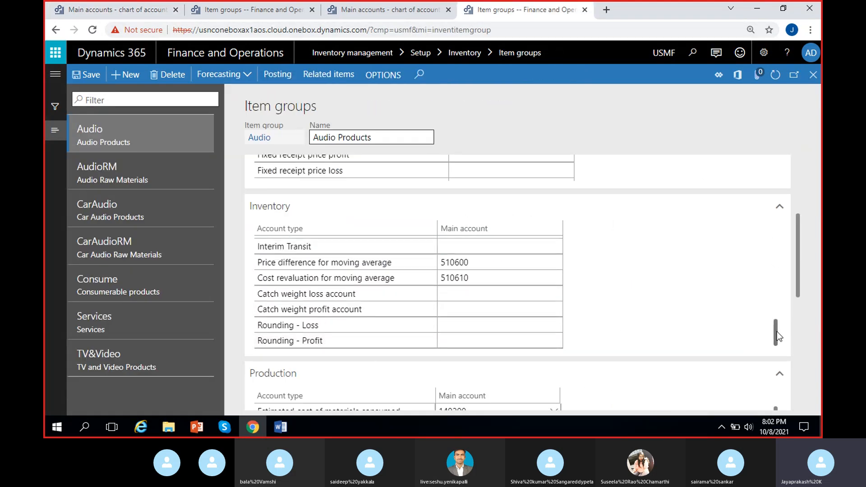
pyautogui.moveTo(775, 332); pyautogui.dragTo(789, 274)
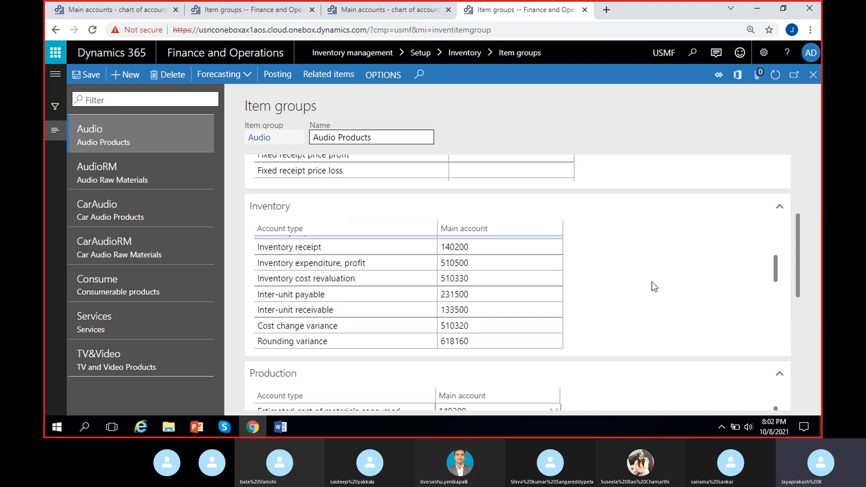
pyautogui.click(479, 277)
pyautogui.hotkey('ctrl', 'c')
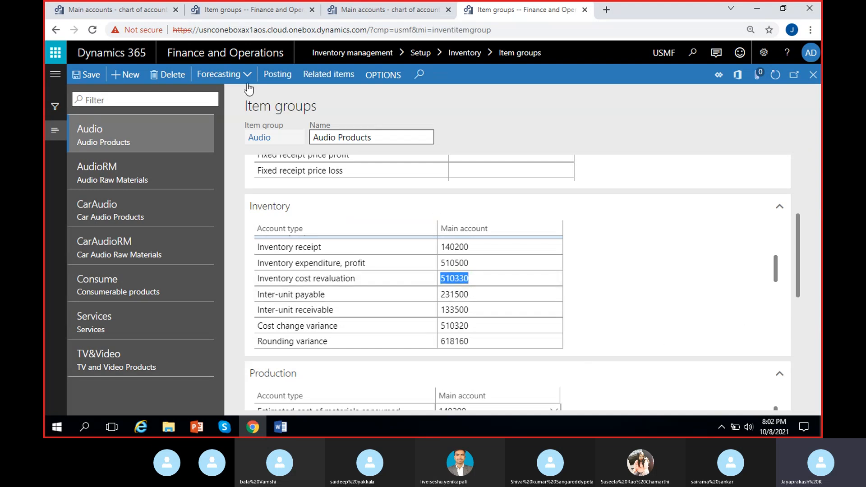
pyautogui.click(234, 14)
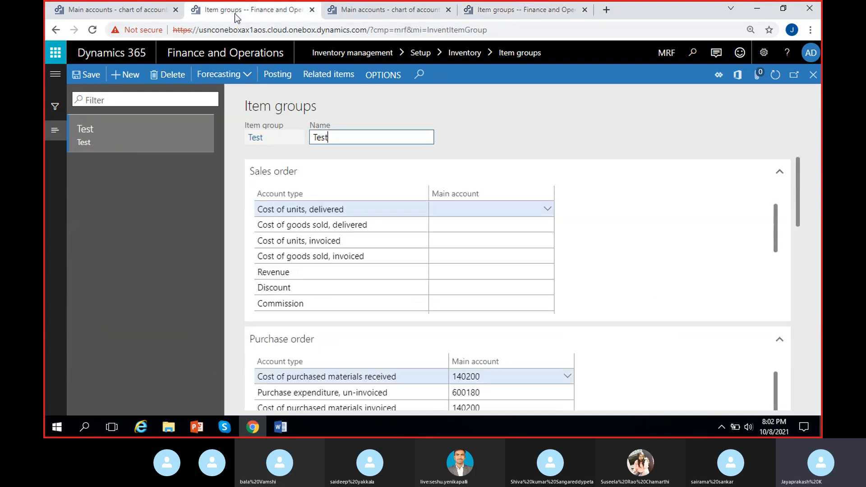
pyautogui.click(102, 13)
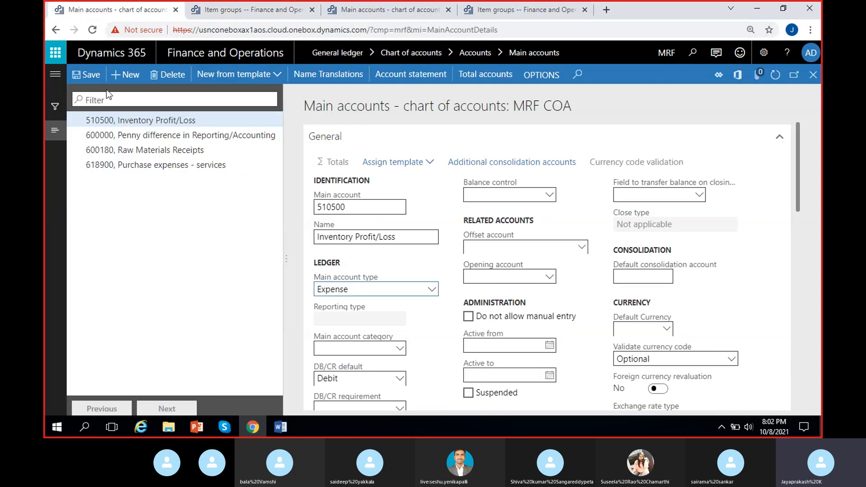
pyautogui.click(354, 207)
pyautogui.hotkey('ctrl', 'v')
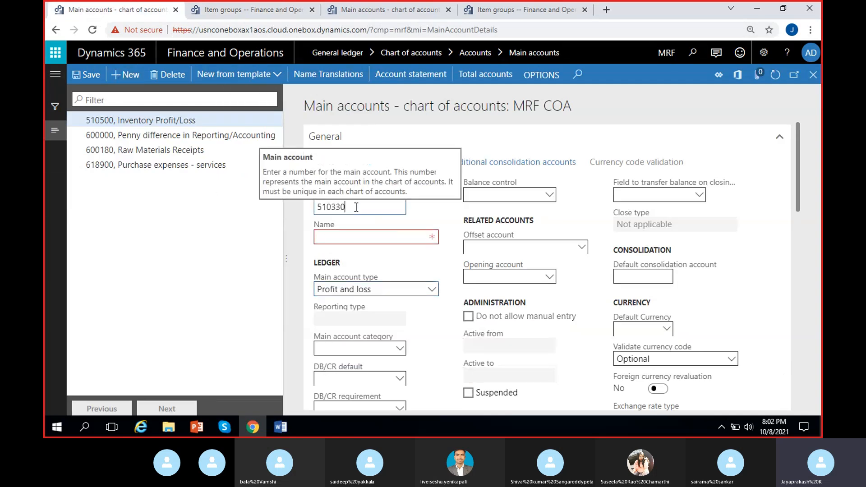
# - Filter USMF's main accounts by 510330 and copy the name Inventory Cost Revaluation into the new MRF account
pyautogui.click(394, 10)
pyautogui.hotkey('ctrl', 'v')
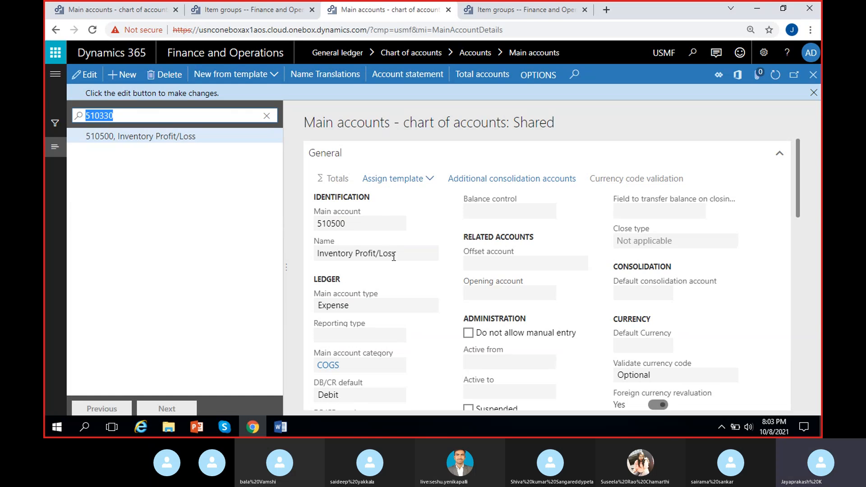
pyautogui.moveTo(416, 254); pyautogui.dragTo(279, 252)
pyautogui.hotkey('ctrl', 'c')
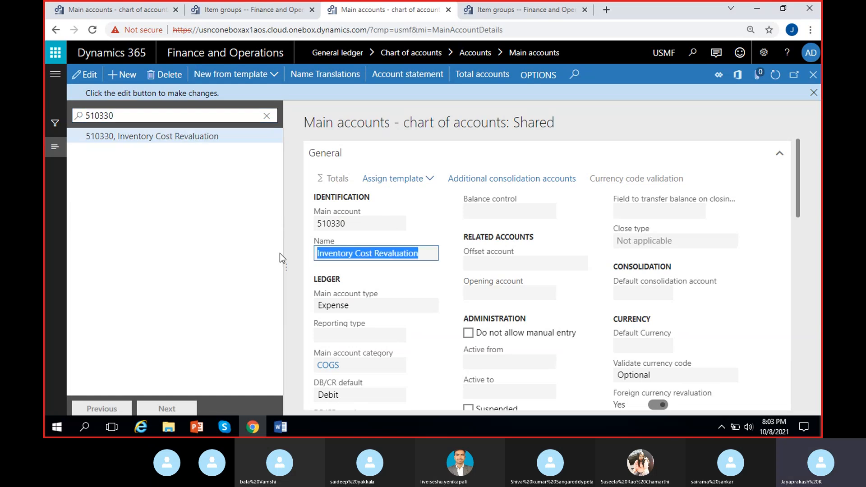
pyautogui.click(111, 10)
pyautogui.click(346, 235)
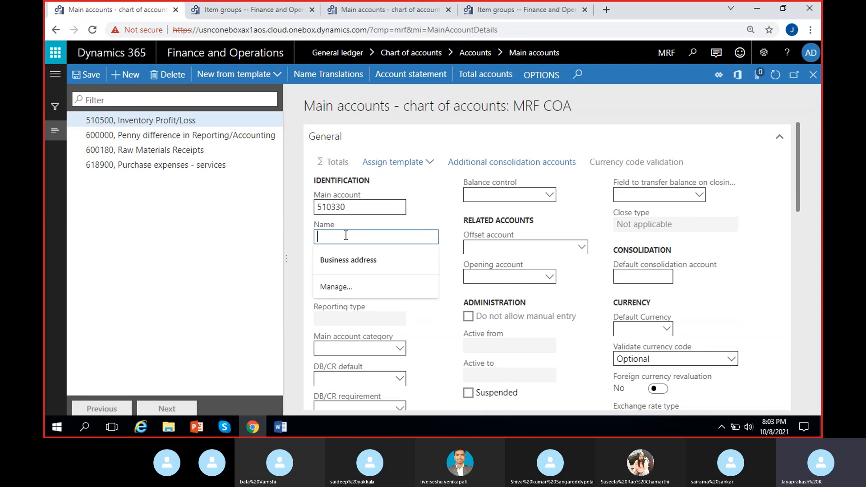
pyautogui.hotkey('ctrl', 'v')
# - Set the main account type of MRF's account 510330 to Expense and save the record
pyautogui.click(359, 291)
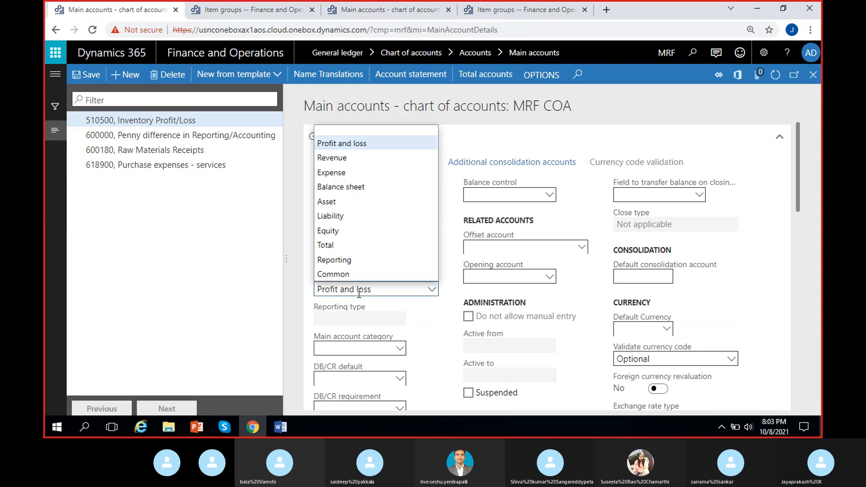
pyautogui.click(333, 172)
pyautogui.click(147, 312)
pyautogui.click(86, 74)
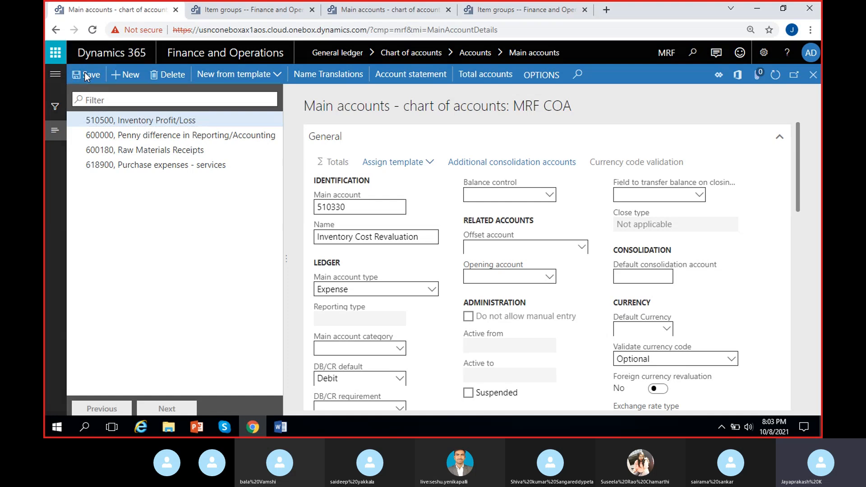
# - Copy the Audio group's inter-unit payable account 231500 and filter USMF's main accounts by it
pyautogui.click(496, 9)
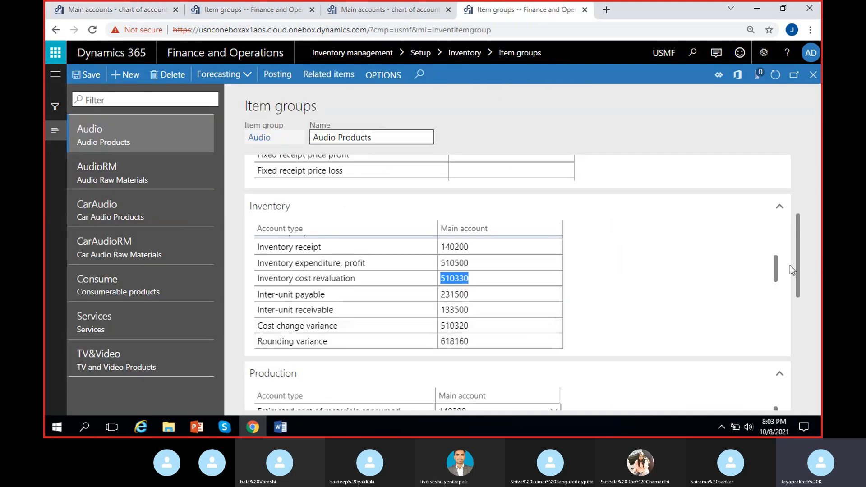
pyautogui.moveTo(776, 264); pyautogui.dragTo(778, 269)
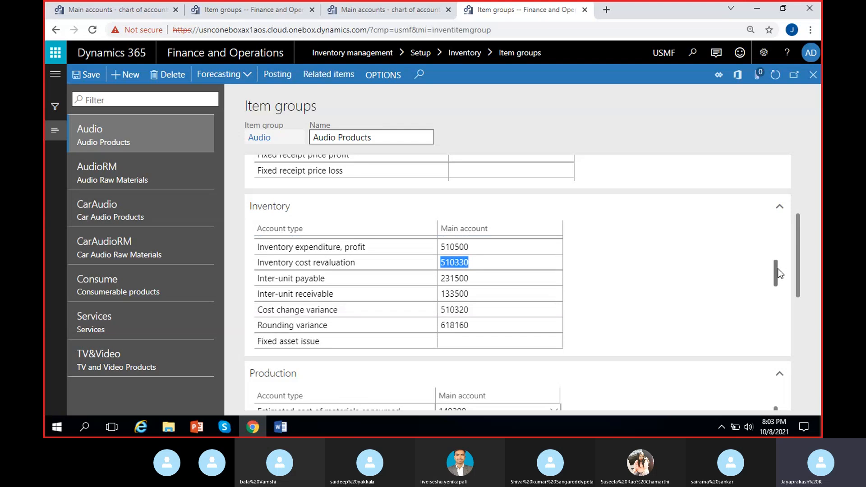
pyautogui.click(658, 309)
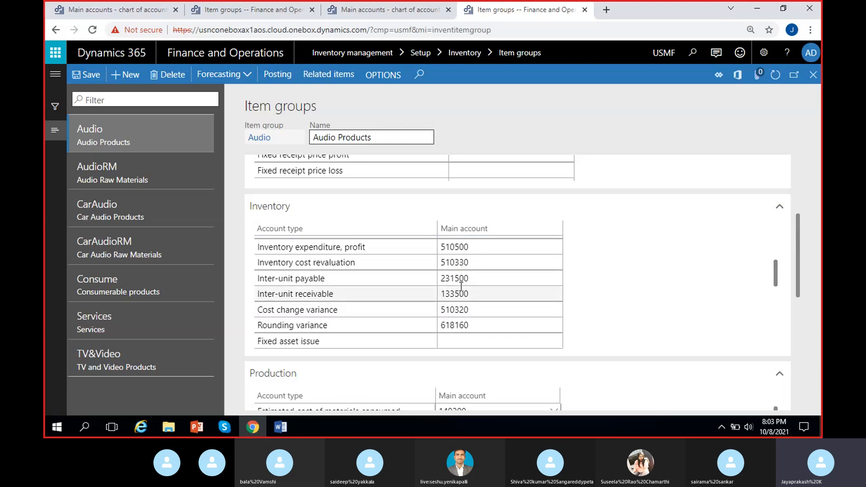
pyautogui.click(479, 280)
pyautogui.hotkey('ctrl', 'c')
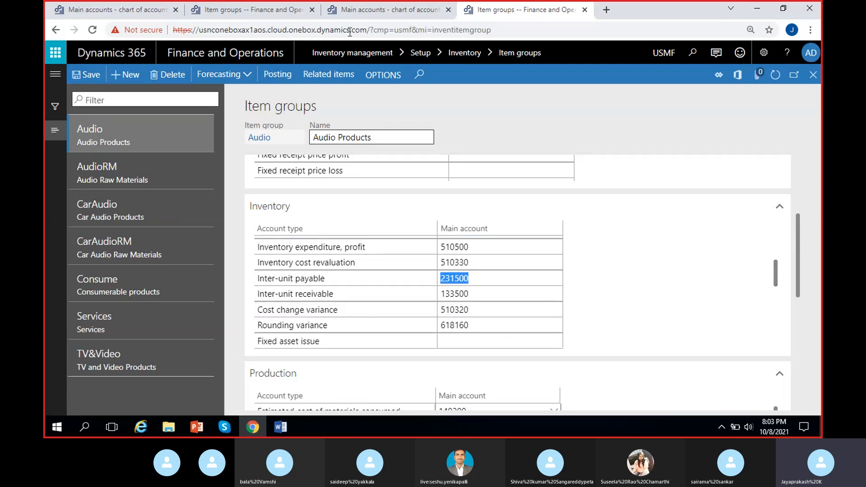
pyautogui.click(379, 15)
pyautogui.click(268, 117)
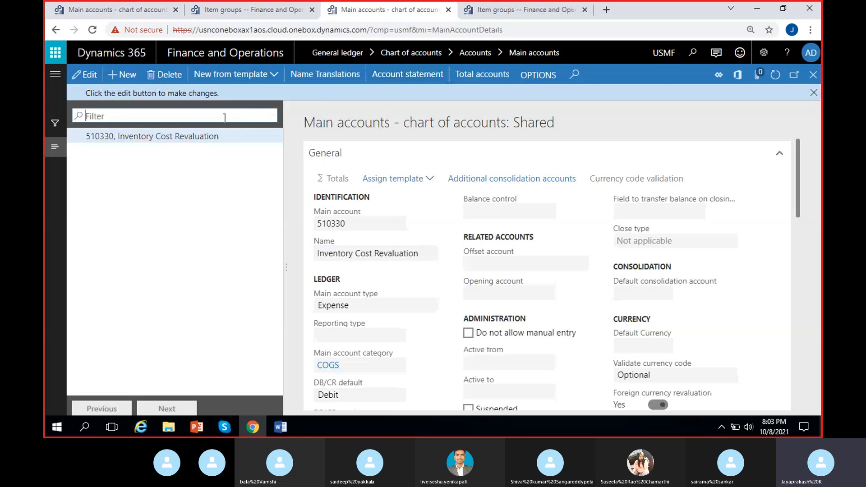
pyautogui.hotkey('ctrl', 'v')
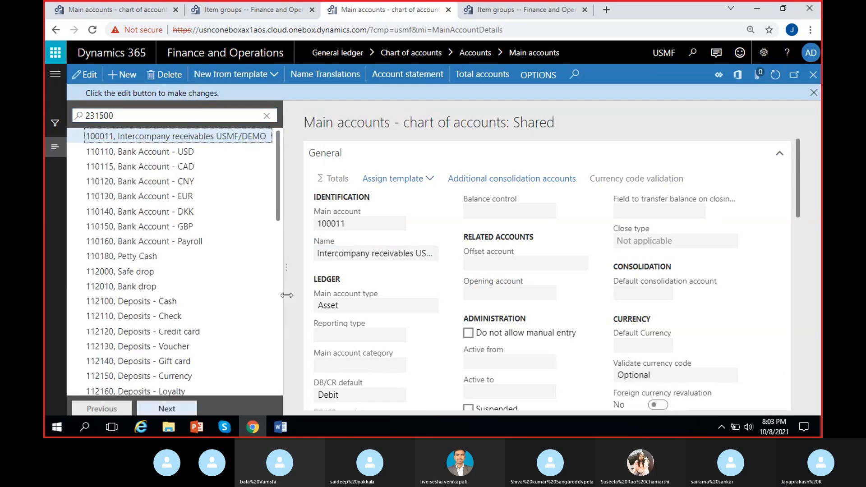
pyautogui.click(140, 114)
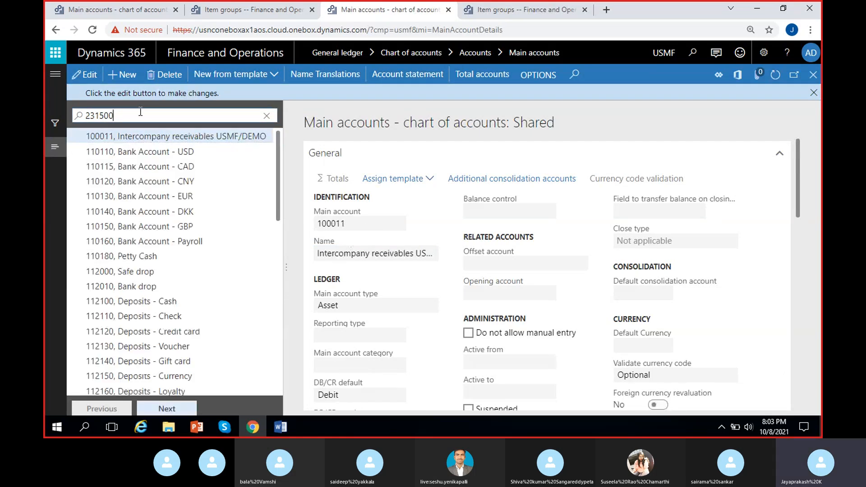
pyautogui.press('Return')
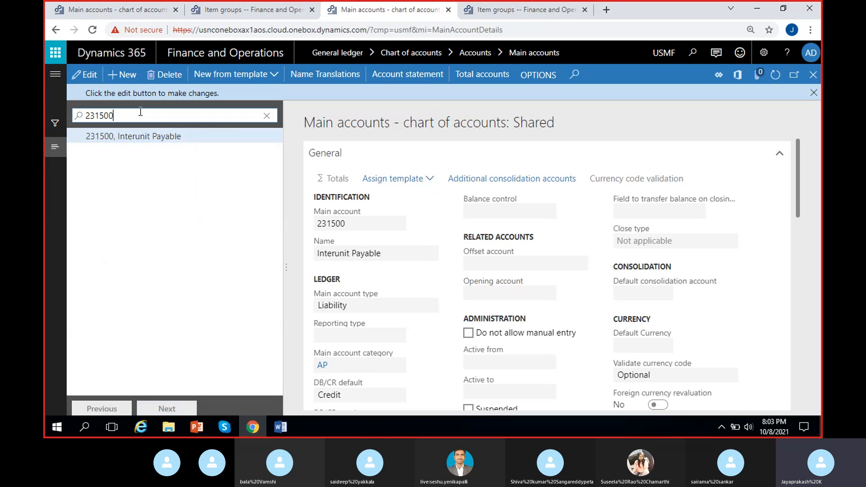
# - Create a new MRF main account numbered 231500, copied from USMF's Interunit Payable account
pyautogui.click(348, 224)
pyautogui.hotkey('ctrl', 'c')
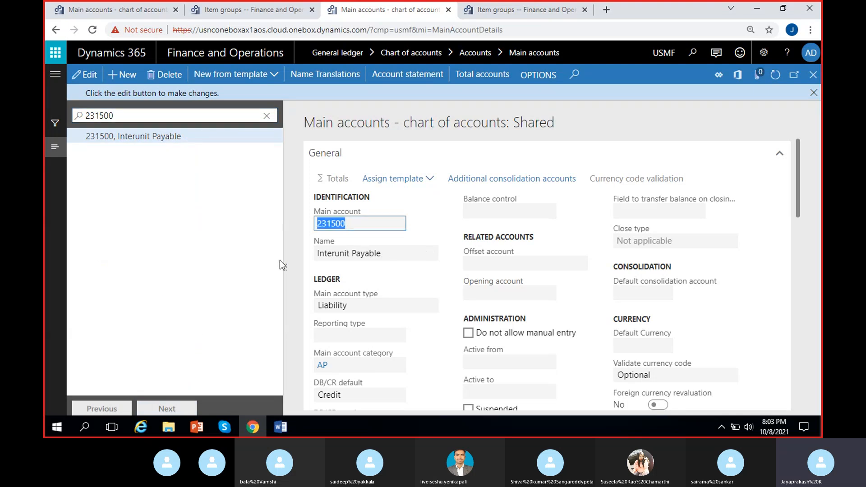
pyautogui.hotkey('ctrl', '1')
pyautogui.click(125, 74)
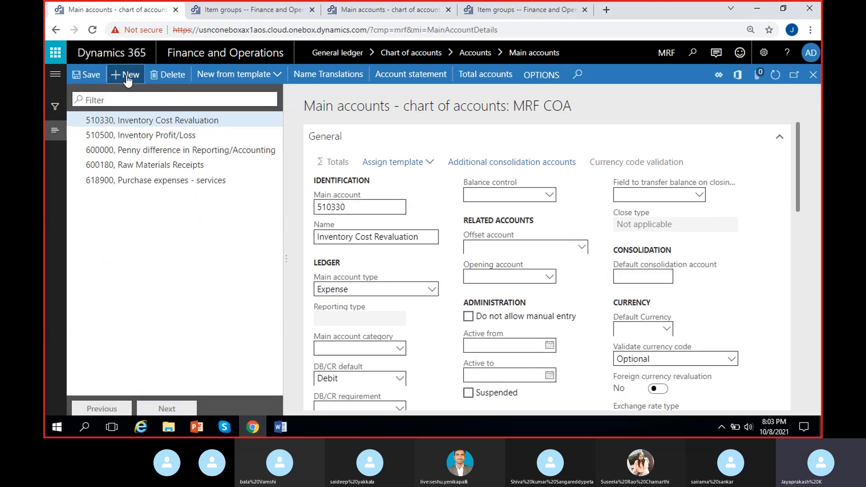
pyautogui.hotkey('ctrl', 'v')
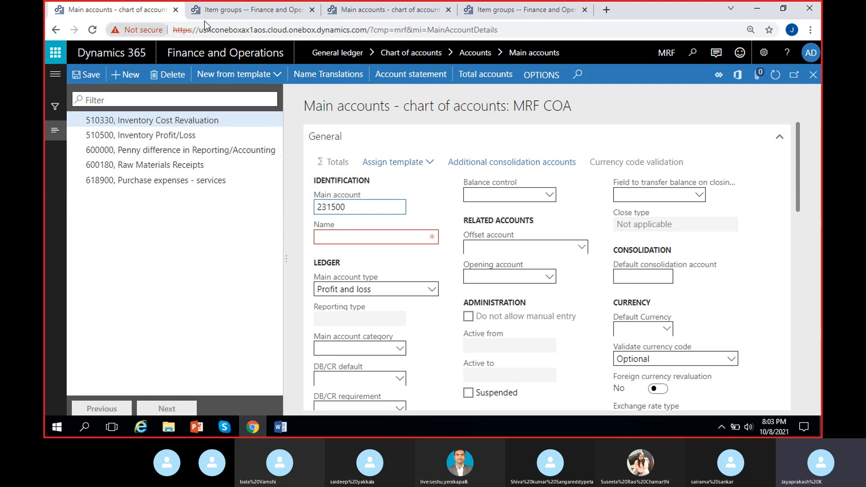
# - Copy the name Interunit Payable from USMF into MRF's account 231500 and set its main account type to Liability
pyautogui.hotkey('ctrl', '3')
pyautogui.moveTo(392, 258); pyautogui.dragTo(320, 264)
pyautogui.hotkey('ctrl', 'c')
pyautogui.click(126, 11)
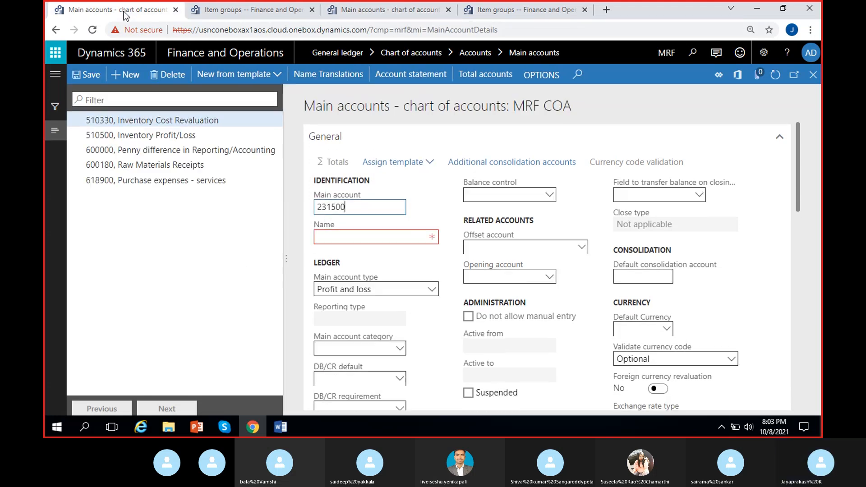
pyautogui.click(333, 238)
pyautogui.hotkey('ctrl', 'v')
pyautogui.click(357, 288)
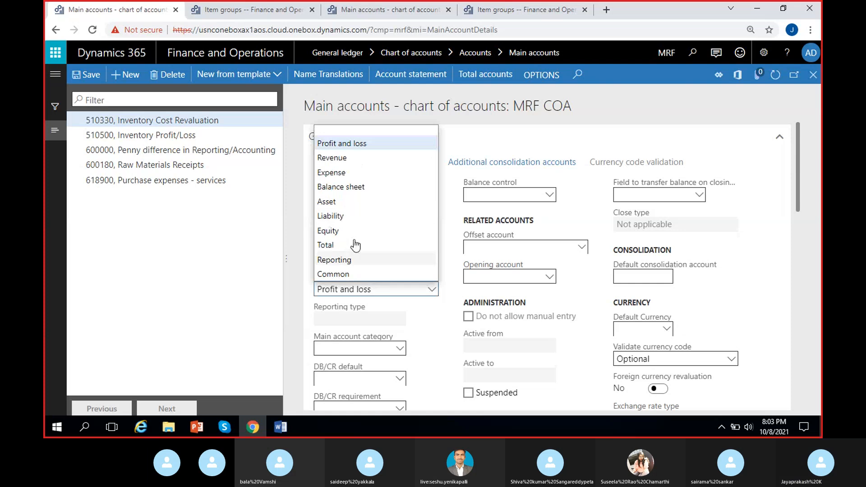
pyautogui.click(350, 212)
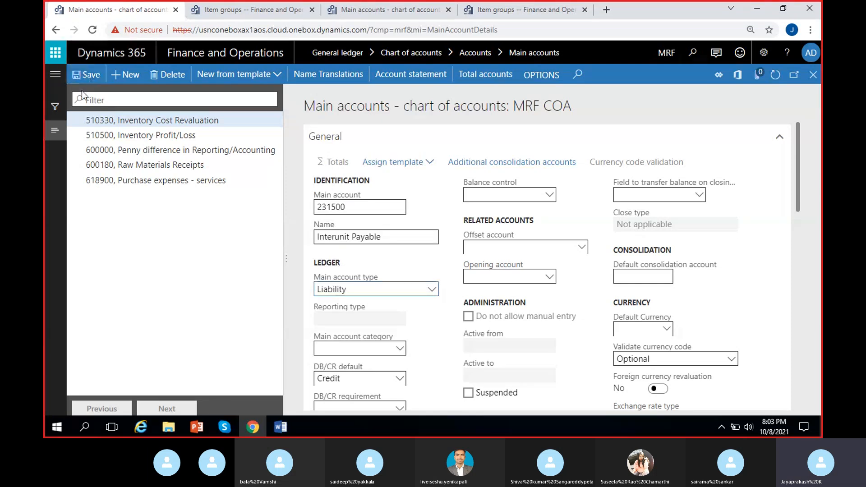
# - Copy the Audio group's inter-unit receivable account 133500 and filter USMF's main accounts by it
pyautogui.click(387, 13)
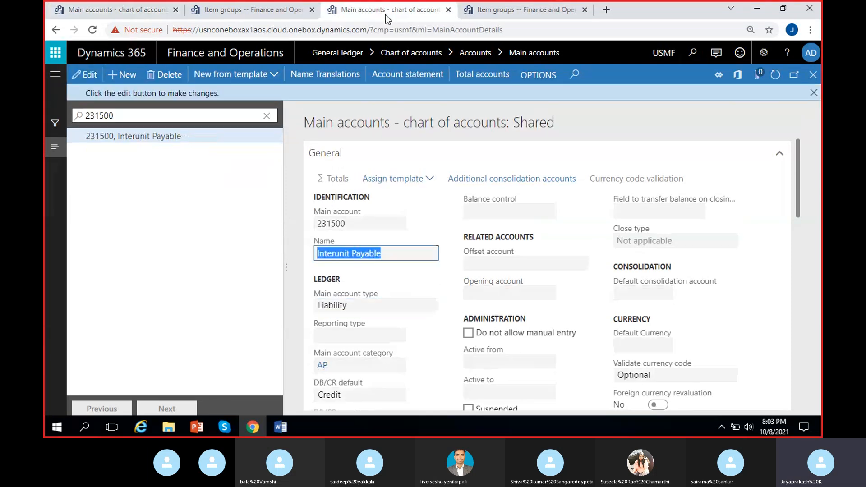
pyautogui.click(505, 11)
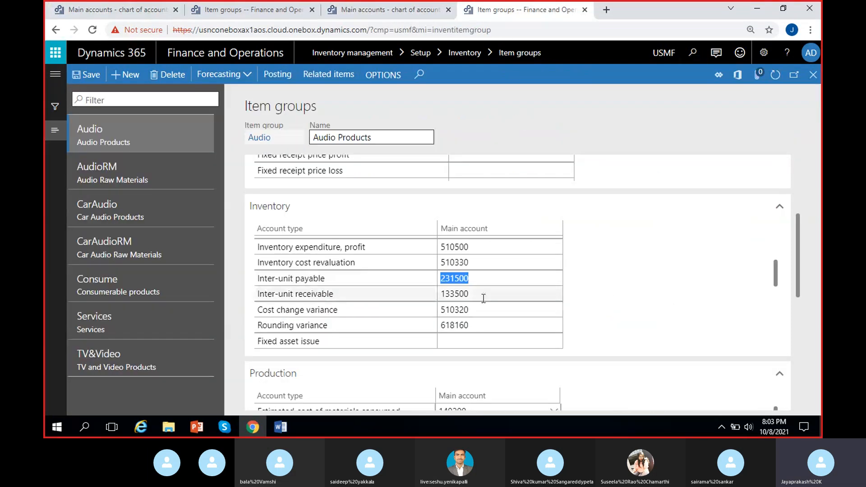
pyautogui.click(379, 10)
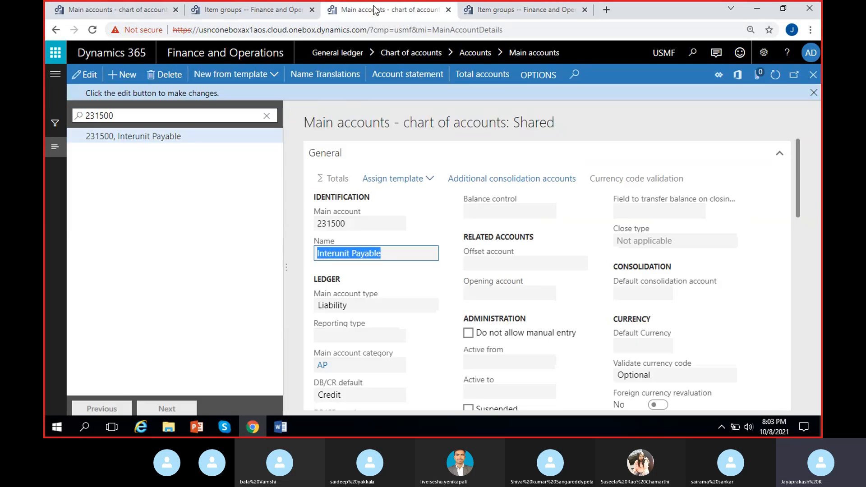
pyautogui.click(188, 114)
pyautogui.write('133500')
pyautogui.press('Return')
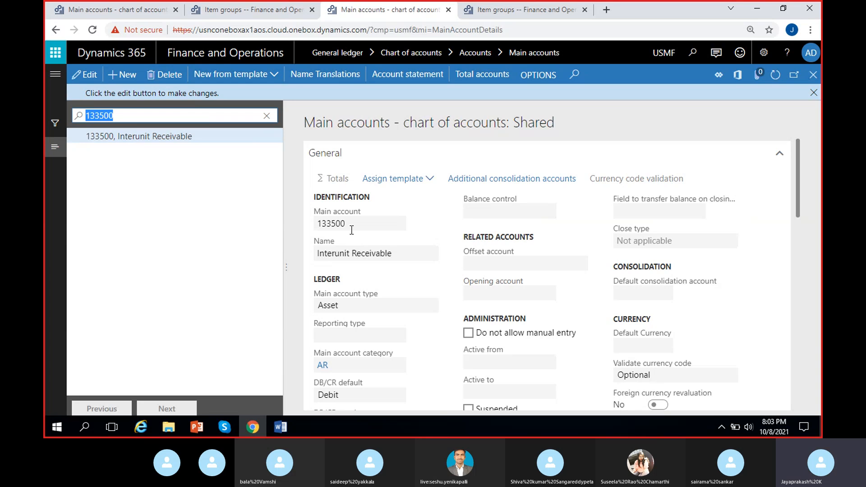
# - Create a new MRF main account numbered 133500
pyautogui.click(97, 11)
pyautogui.click(122, 74)
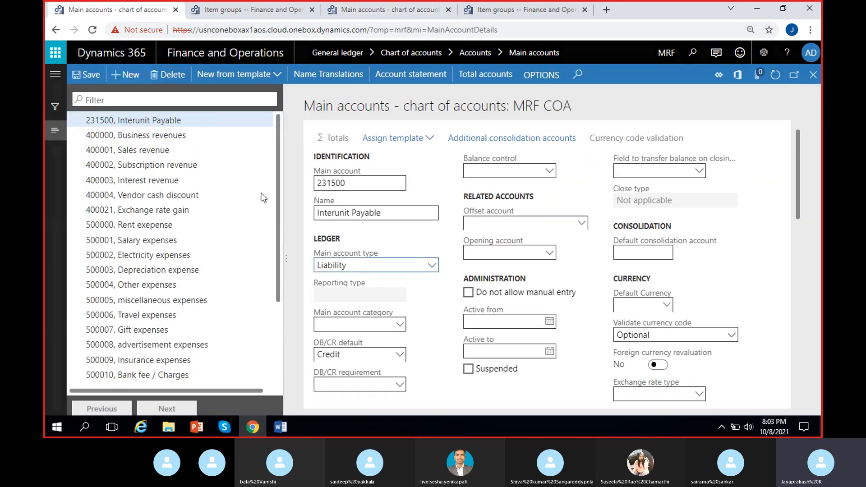
pyautogui.write('133500')
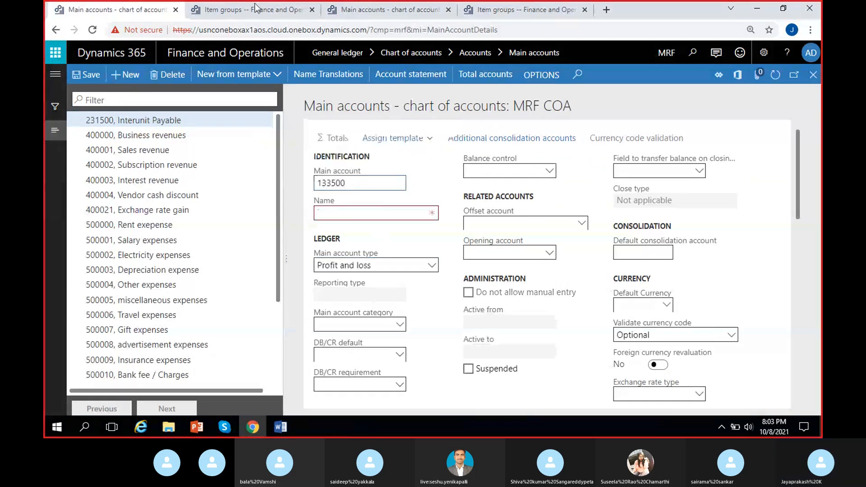
# - Copy the name Interunit Receivable from USMF into MRF's account 133500 and set its main account type to Asset
pyautogui.hotkey('ctrl', 'Tab')
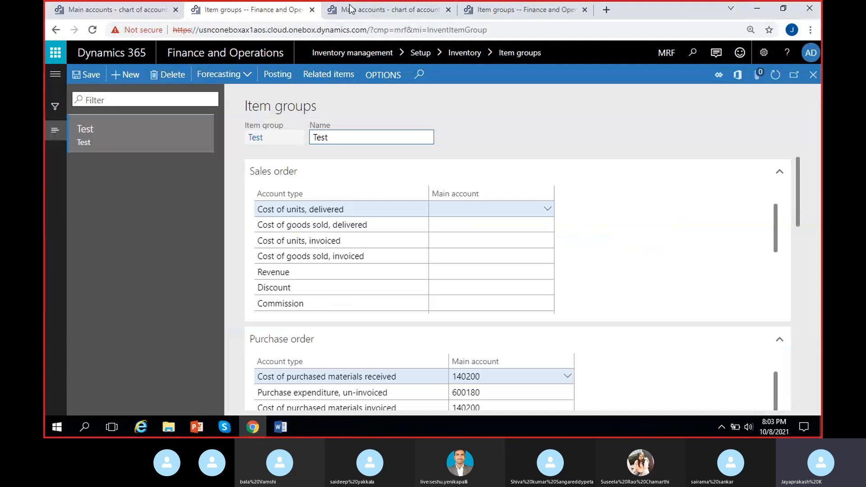
pyautogui.click(372, 8)
pyautogui.moveTo(397, 256); pyautogui.dragTo(300, 264)
pyautogui.hotkey('ctrl', 'c')
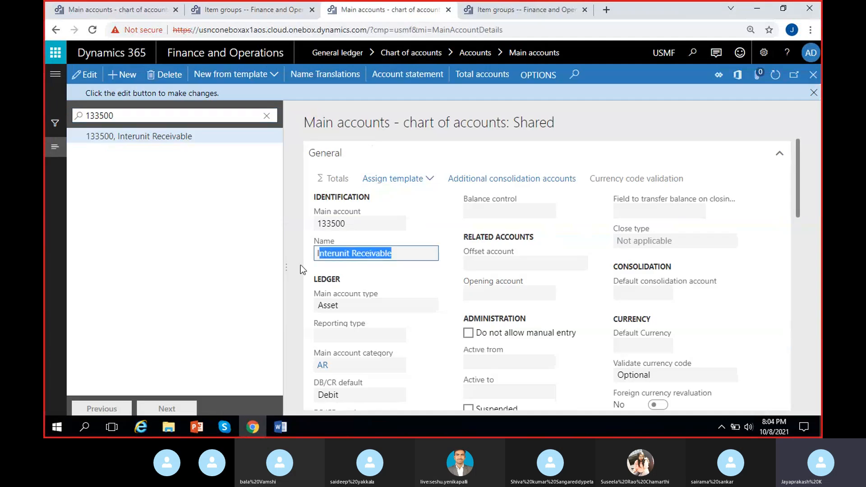
pyautogui.click(101, 14)
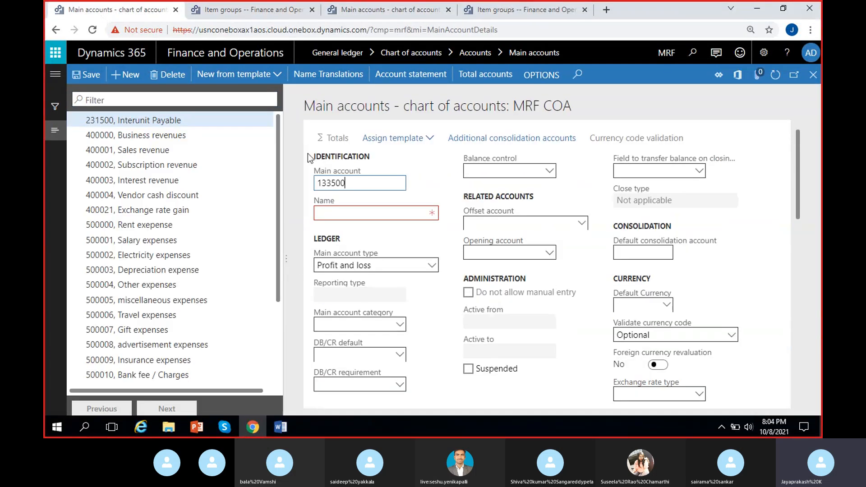
pyautogui.click(341, 215)
pyautogui.hotkey('ctrl', 'v')
pyautogui.click(431, 265)
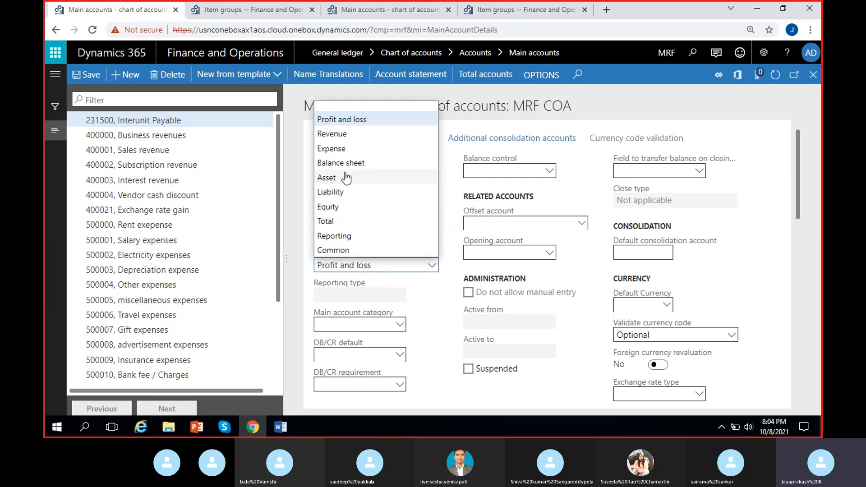
pyautogui.click(347, 178)
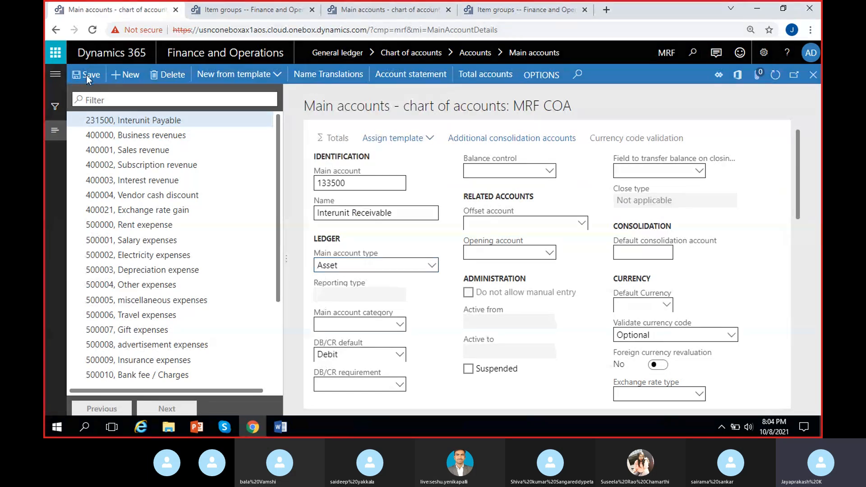
# - Copy the Audio group's cost change variance account 510320 and filter USMF's main accounts by it
pyautogui.click(506, 8)
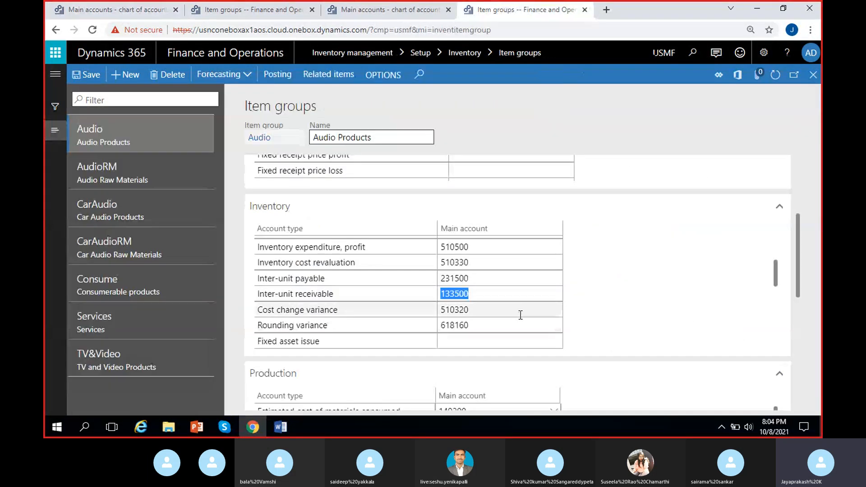
pyautogui.click(476, 312)
pyautogui.hotkey('ctrl', 'c')
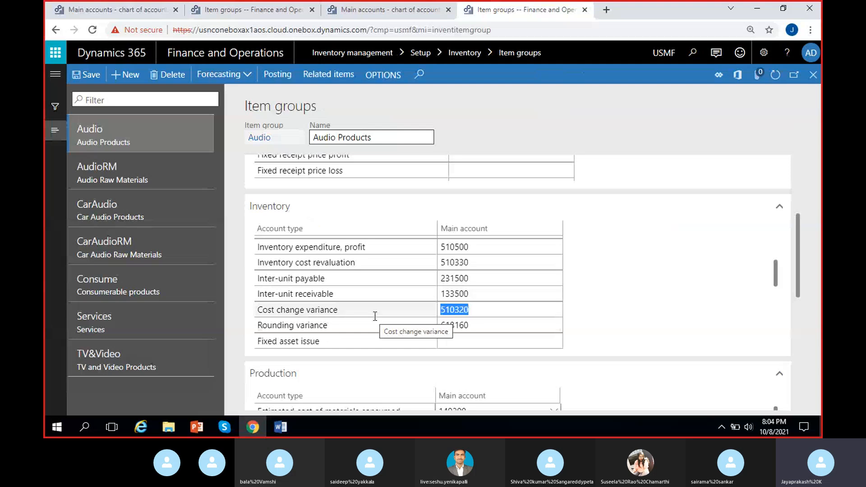
pyautogui.click(357, 13)
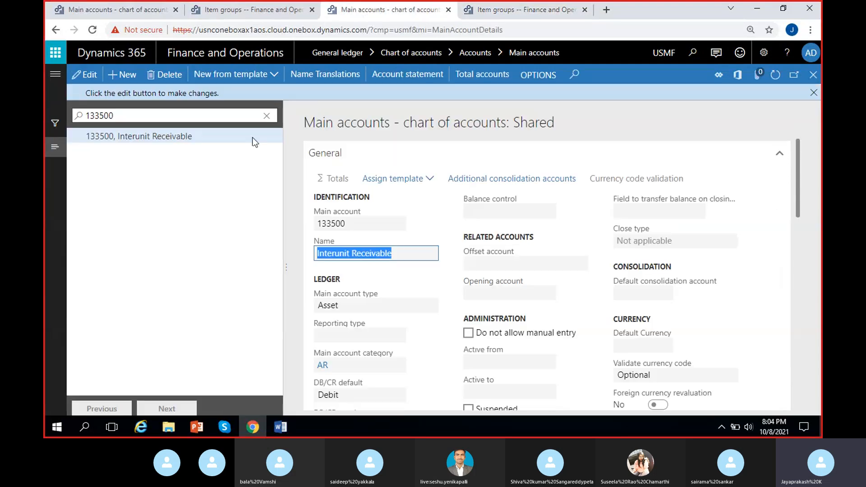
pyautogui.click(269, 116)
pyautogui.hotkey('ctrl', 'v')
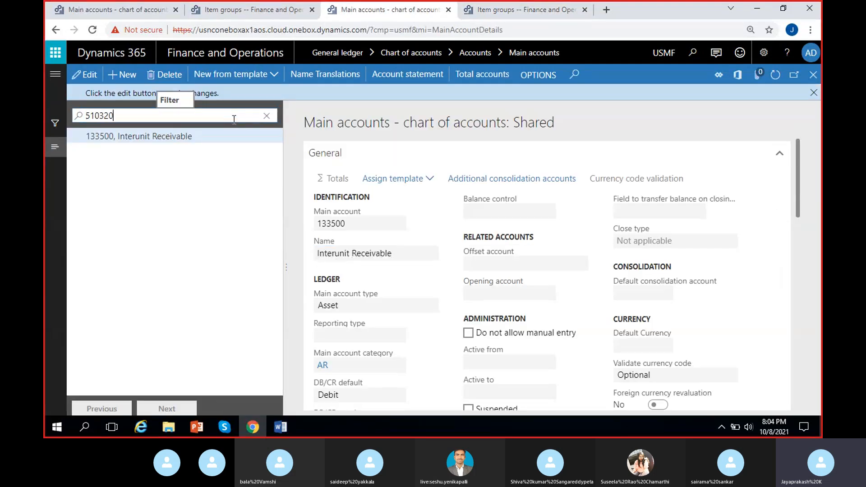
pyautogui.click(187, 115)
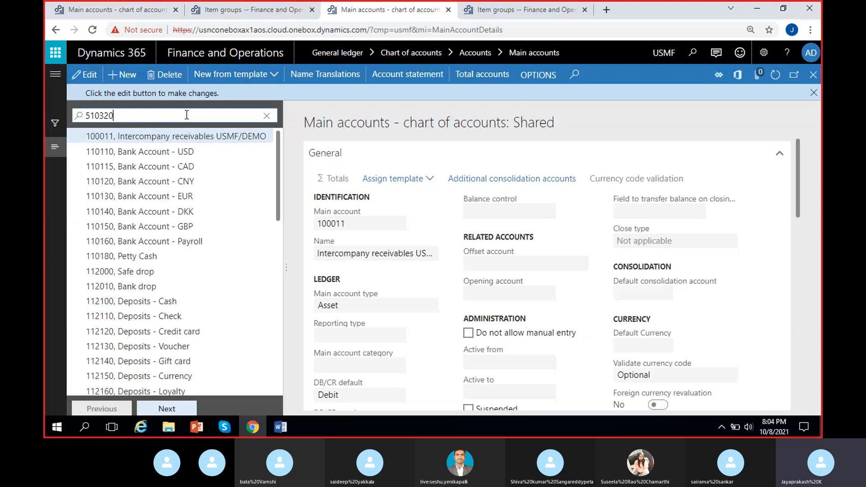
pyautogui.press('Return')
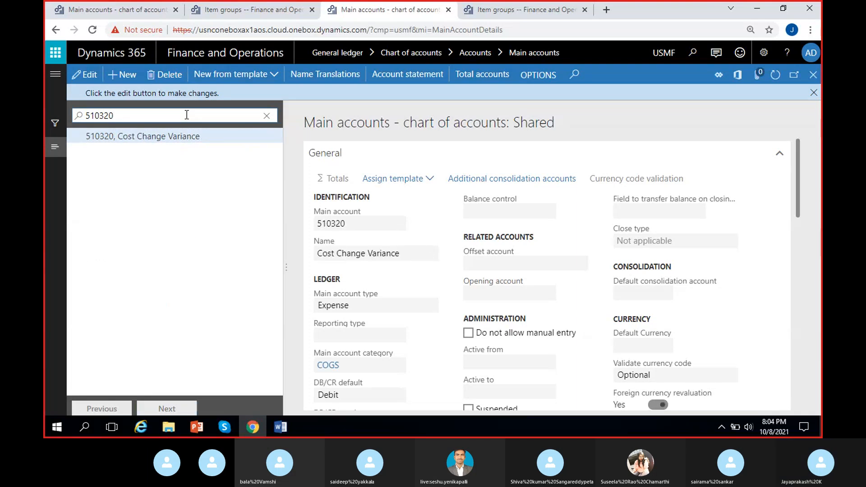
# - Create a new MRF main account numbered 510320
pyautogui.click(108, 10)
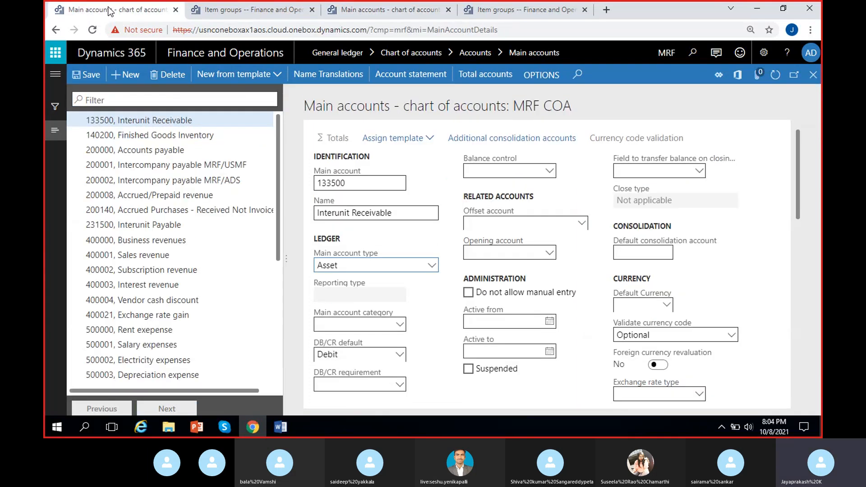
pyautogui.click(347, 186)
pyautogui.hotkey('ctrl', 'v')
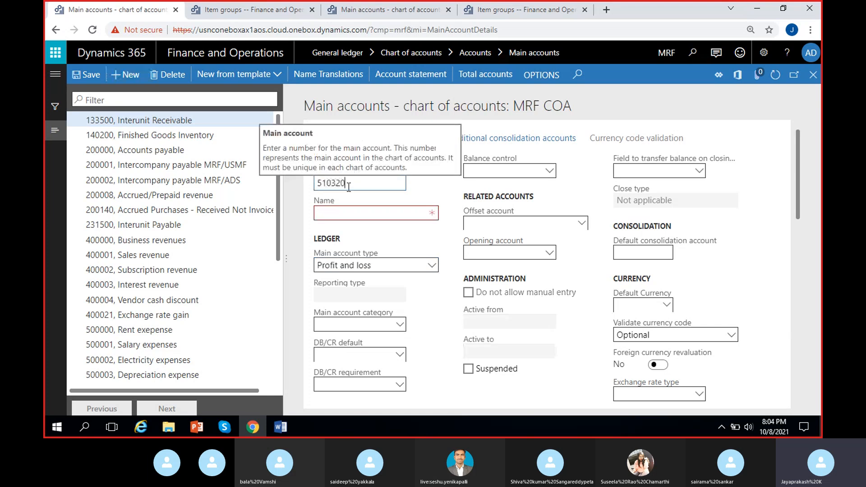
# - Copy the name Cost Change Variance from USMF's account 510320 into the new MRF account
pyautogui.click(377, 16)
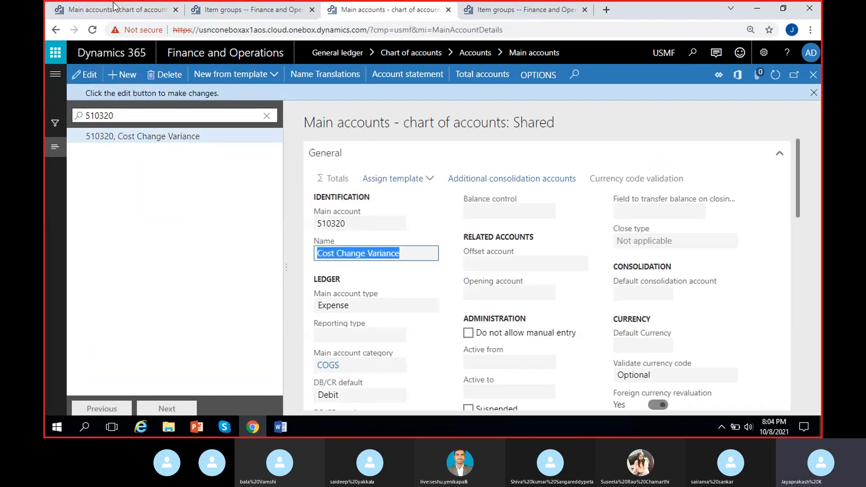
pyautogui.hotkey('ctrl', '1')
pyautogui.click(329, 212)
pyautogui.write('Cost Change Variance')
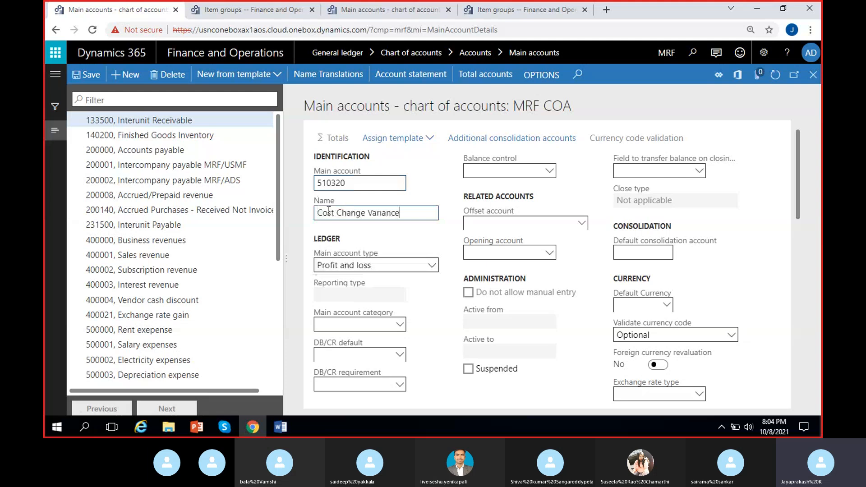
# - Check the account type in USMF, set MRF's account 510320 to Expense and save the record
pyautogui.click(386, 16)
pyautogui.click(140, 14)
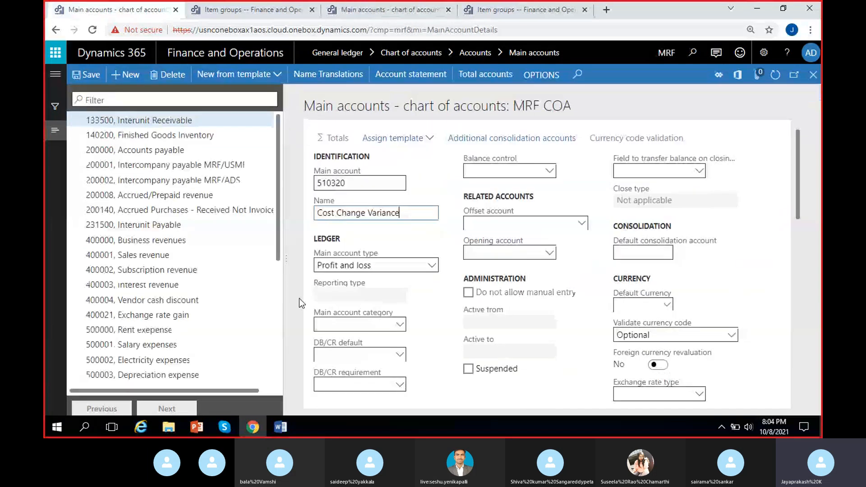
pyautogui.click(337, 266)
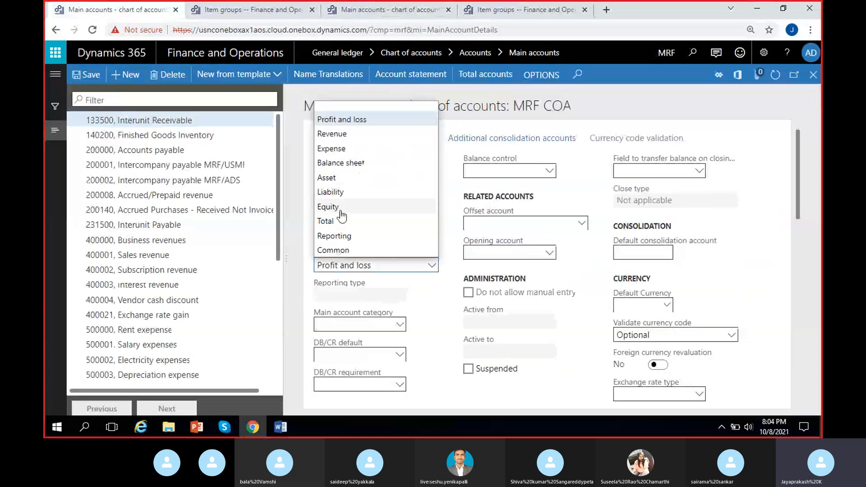
pyautogui.click(332, 149)
pyautogui.click(80, 81)
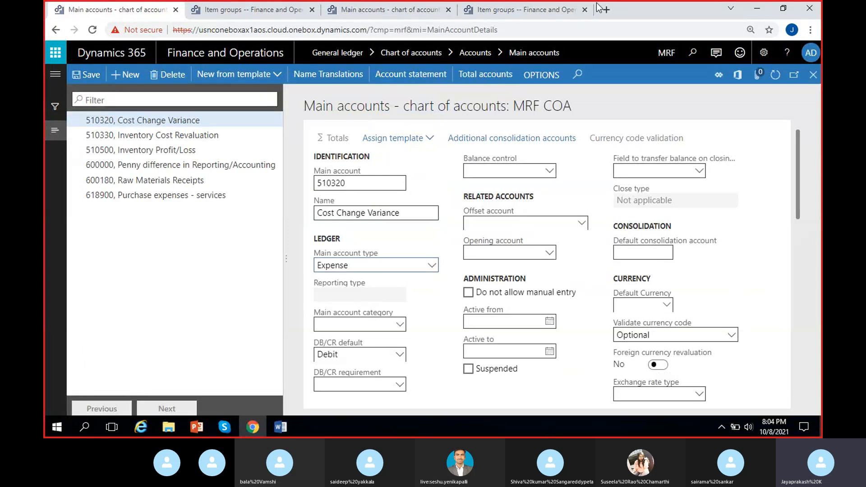
# - Copy the Audio group's rounding variance account 618160 and filter USMF's main accounts by it
pyautogui.click(516, 9)
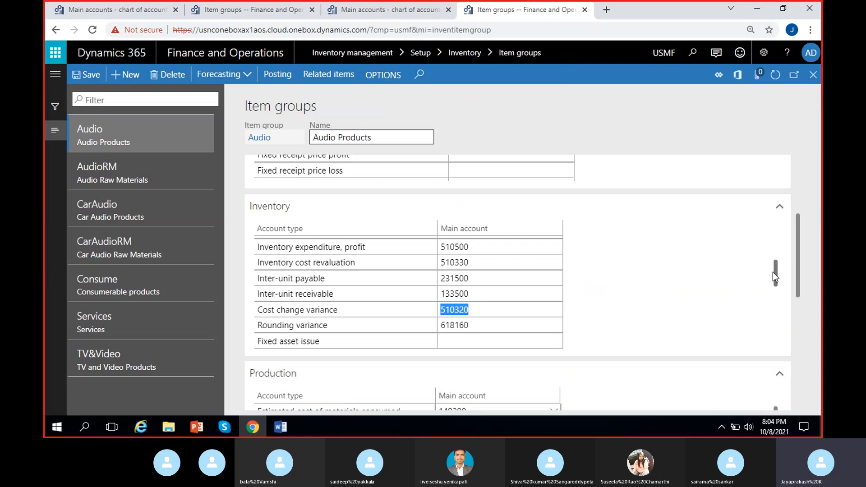
pyautogui.scroll(-1, 776, 275)
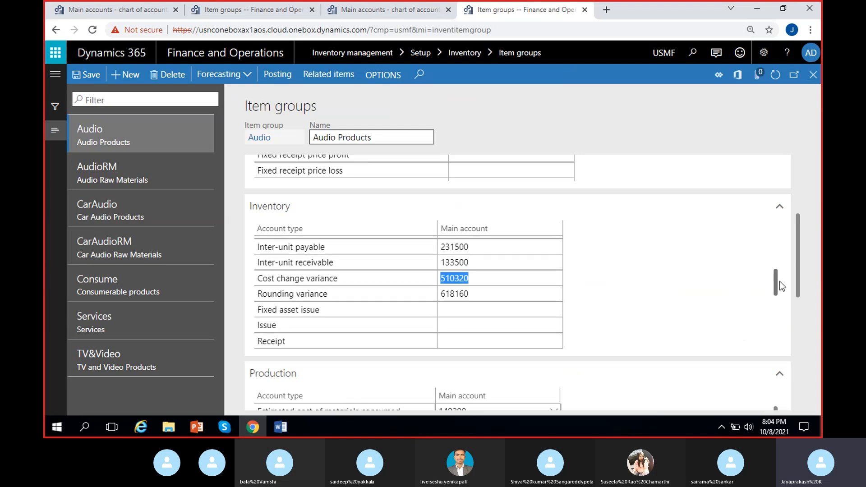
pyautogui.click(483, 291)
pyautogui.hotkey('ctrl', 'c')
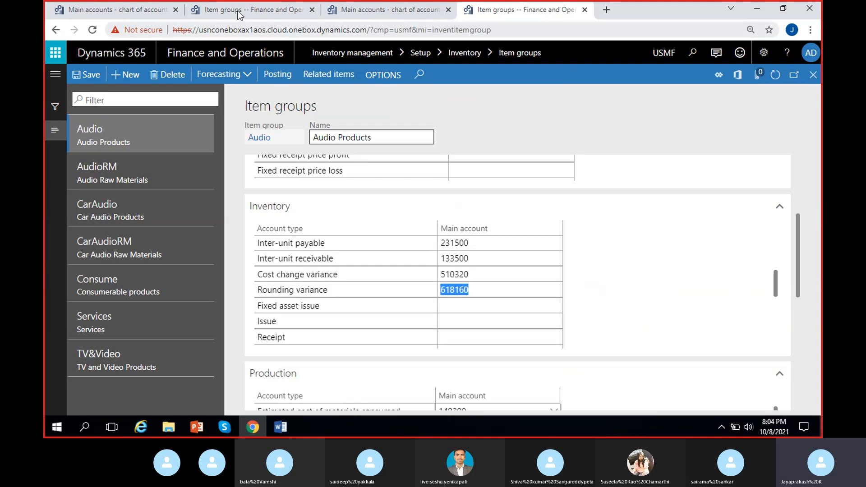
pyautogui.click(380, 13)
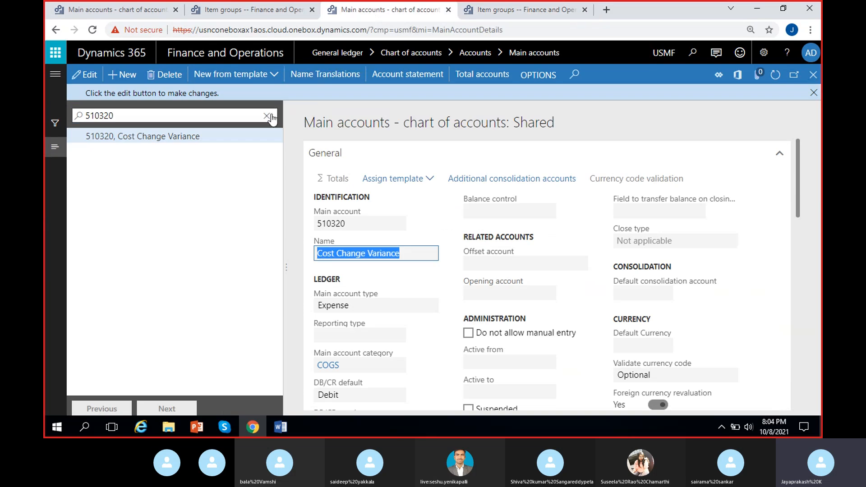
pyautogui.hotkey('ctrl', 'v')
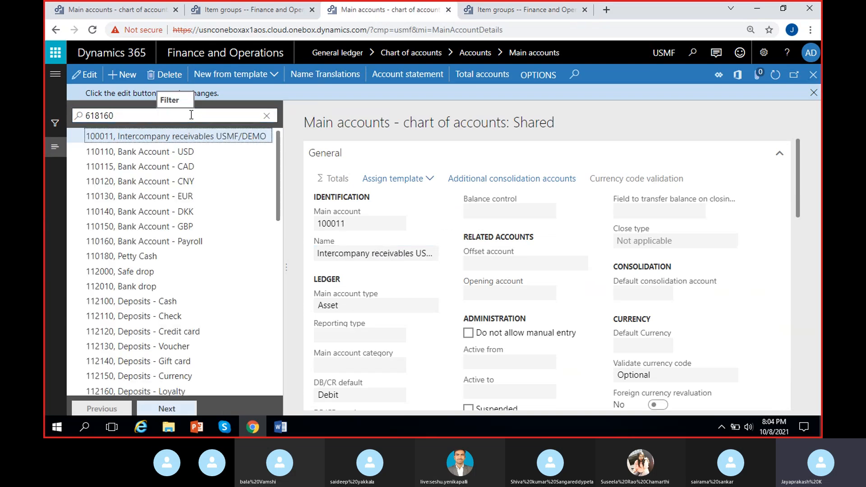
pyautogui.click(143, 112)
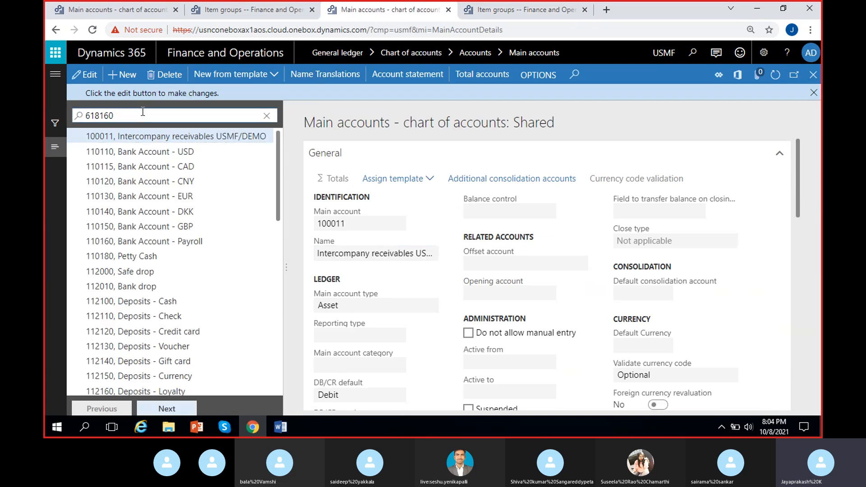
pyautogui.press('Return')
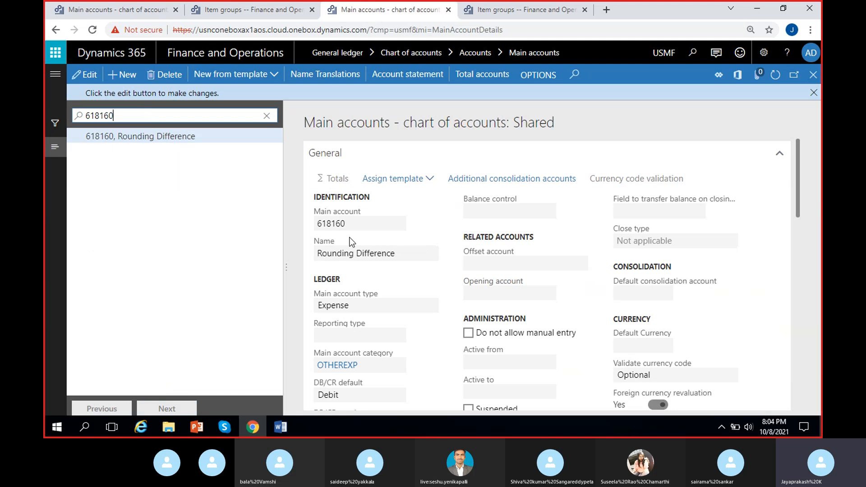
# - Create a new MRF main account numbered 618160
pyautogui.click(105, 13)
pyautogui.click(125, 74)
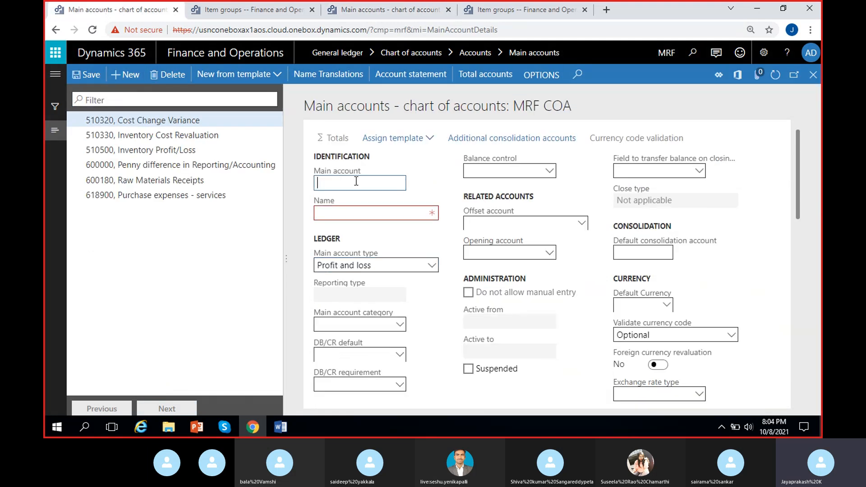
pyautogui.write('618160')
# - Copy the name Rounding Difference from USMF's account 618160 into the new MRF account
pyautogui.click(391, 212)
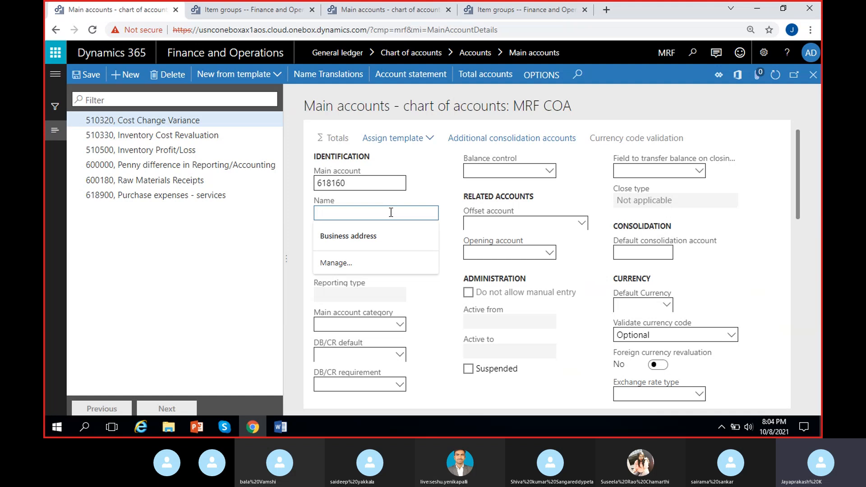
pyautogui.hotkey('ctrl', 'Tab')
pyautogui.hotkey('ctrl', 'Tab')
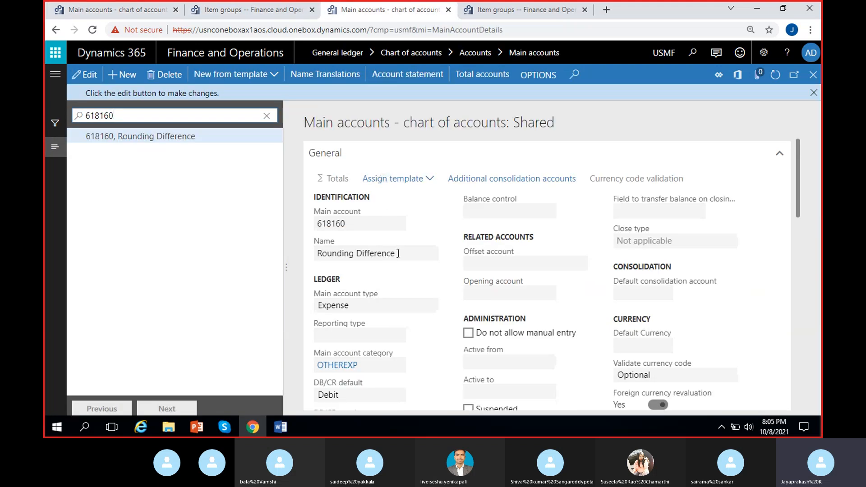
pyautogui.click(89, 5)
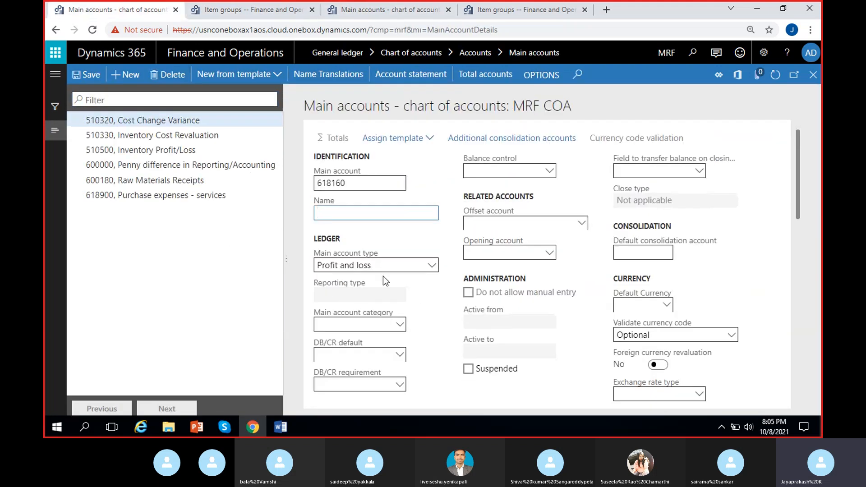
pyautogui.write('Rounding Difference')
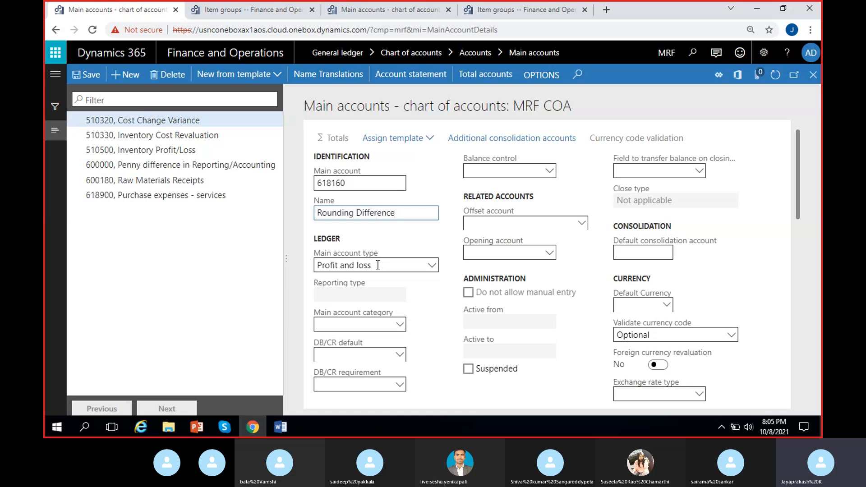
# - Check the account type in USMF and set MRF's account 618160 to Expense
pyautogui.click(381, 7)
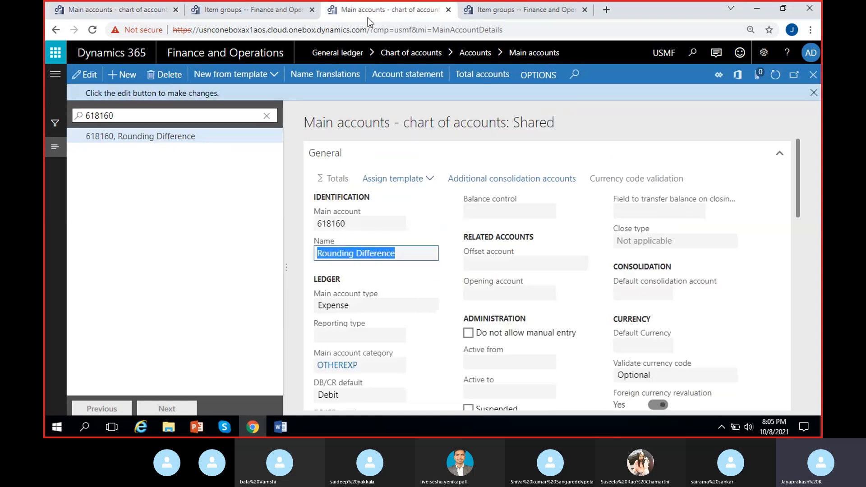
pyautogui.click(103, 6)
pyautogui.click(351, 265)
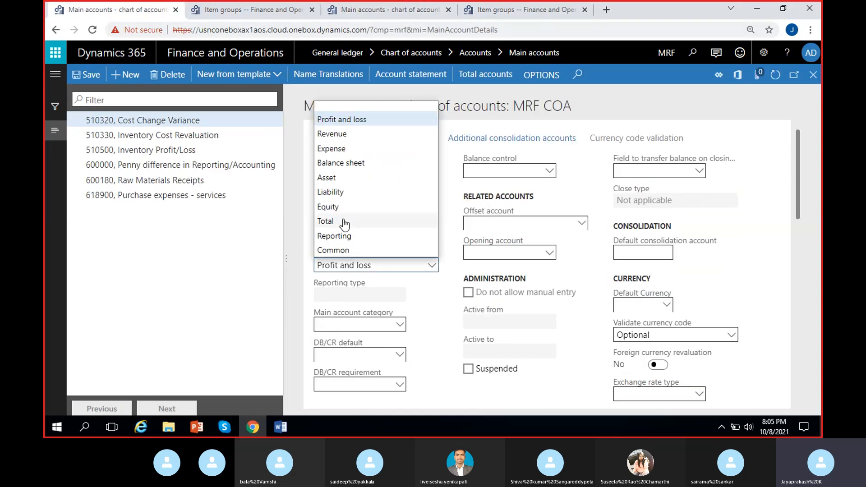
pyautogui.click(341, 155)
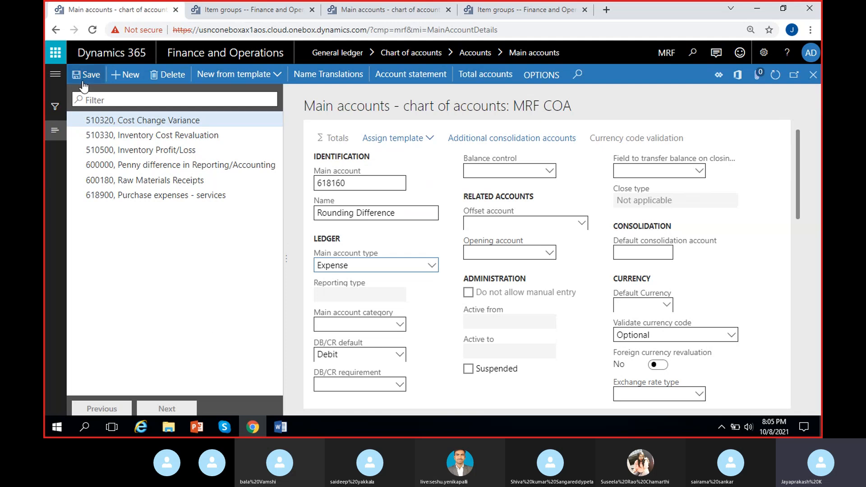
# - Copy the Audio group's account 510600 for moving average price difference and filter USMF's main accounts by it
pyautogui.click(522, 10)
pyautogui.moveTo(778, 276); pyautogui.dragTo(780, 324)
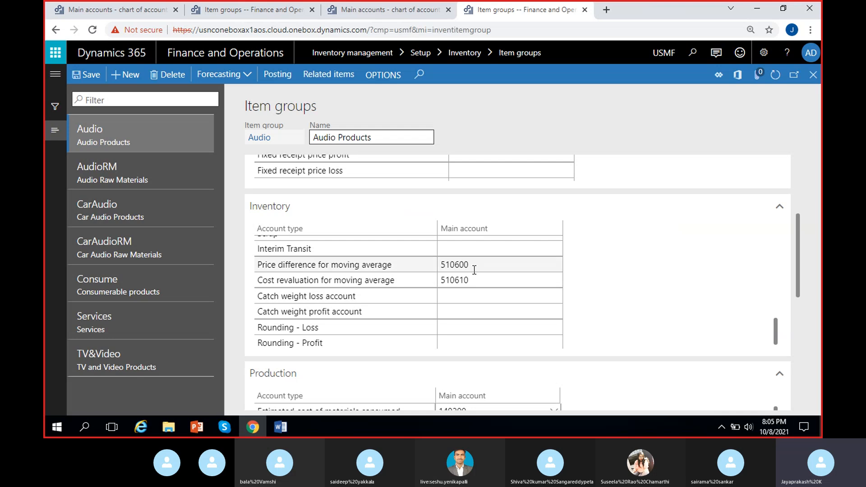
pyautogui.click(475, 269)
pyautogui.hotkey('ctrl', 'c')
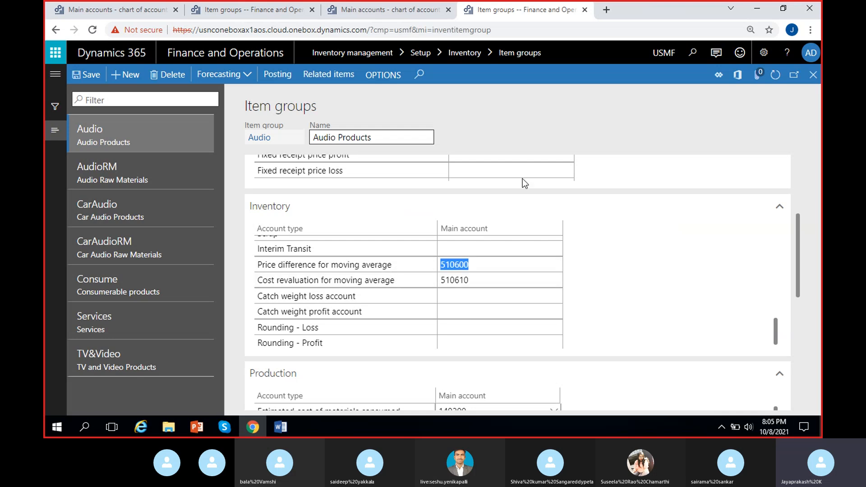
pyautogui.click(274, 9)
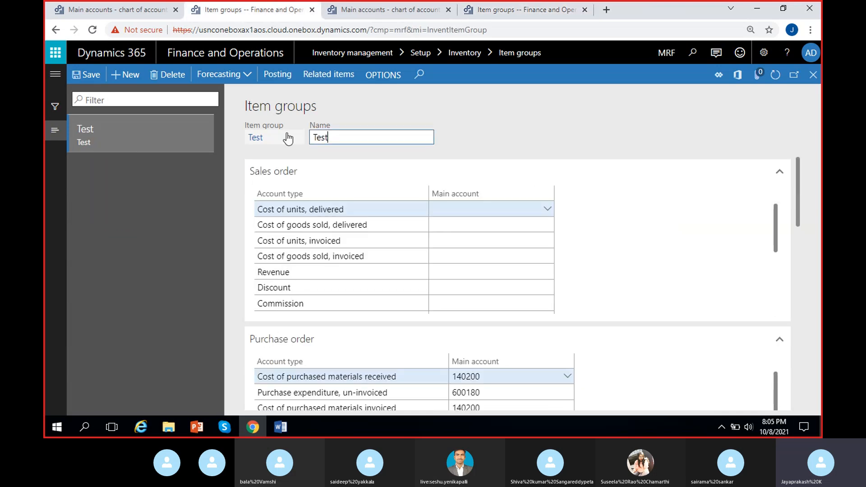
pyautogui.click(367, 13)
pyautogui.click(251, 116)
pyautogui.hotkey('ctrl', 'v')
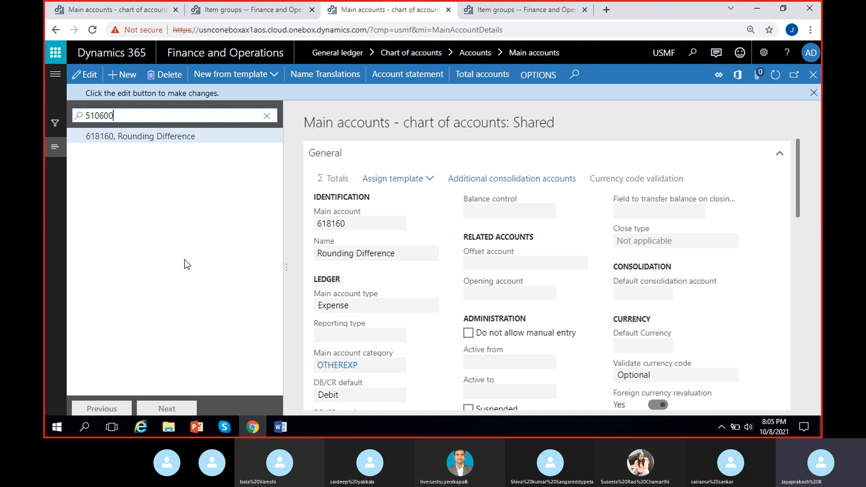
pyautogui.press('Return')
pyautogui.hotkey('ctrl', 'c')
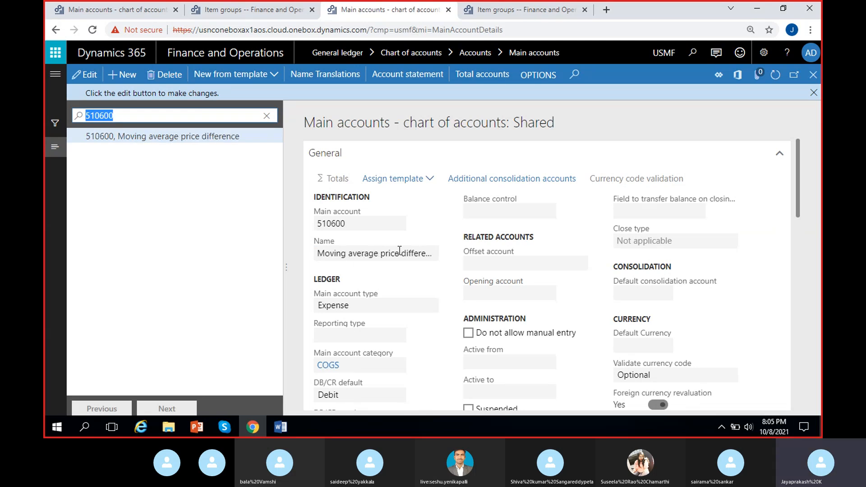
# - Create a new MRF main account numbered 510600
pyautogui.click(121, 4)
pyautogui.click(125, 75)
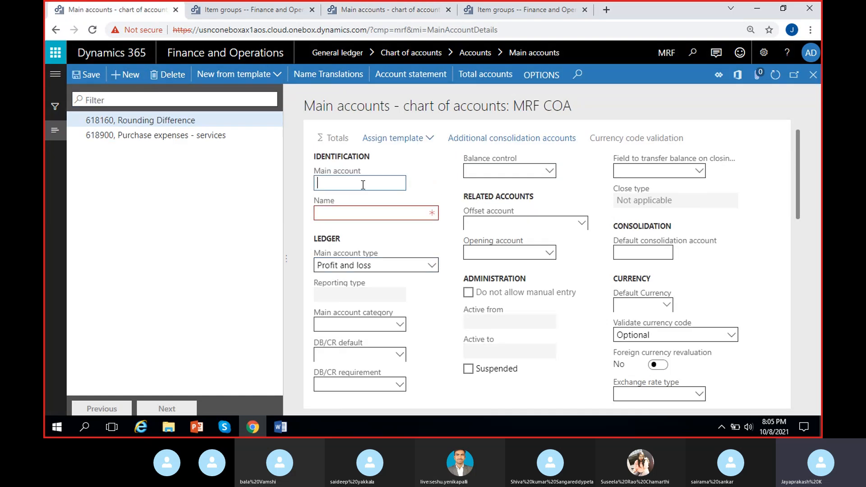
pyautogui.hotkey('ctrl', 'v')
# - Copy the name Moving average price difference from USMF's account 510600 into the new MRF account
pyautogui.click(362, 11)
pyautogui.moveTo(325, 251); pyautogui.dragTo(478, 257)
pyautogui.hotkey('ctrl', 'c')
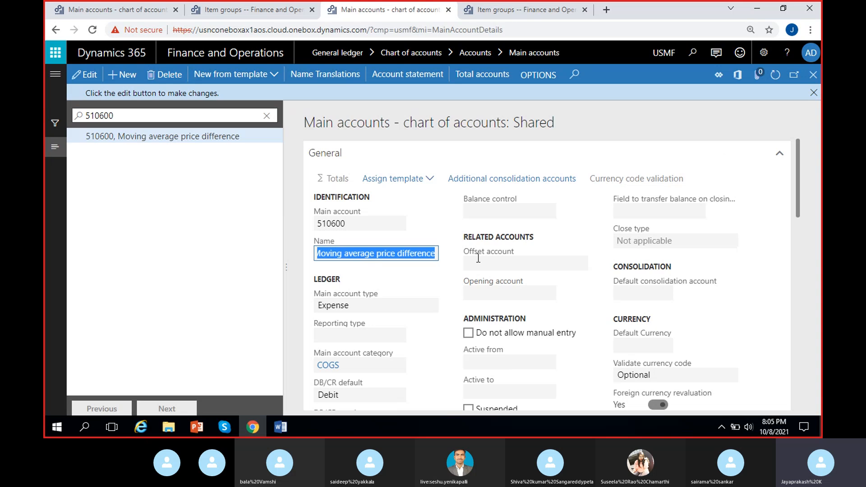
pyautogui.click(140, 10)
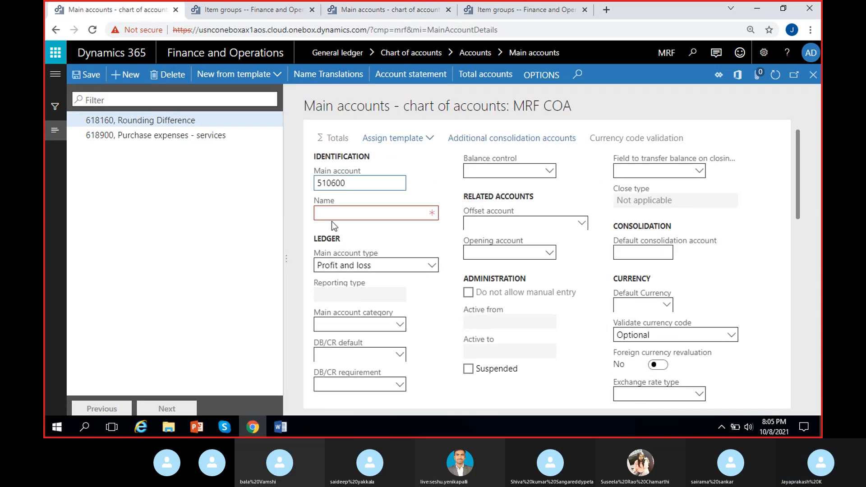
pyautogui.click(354, 210)
pyautogui.hotkey('ctrl', 'v')
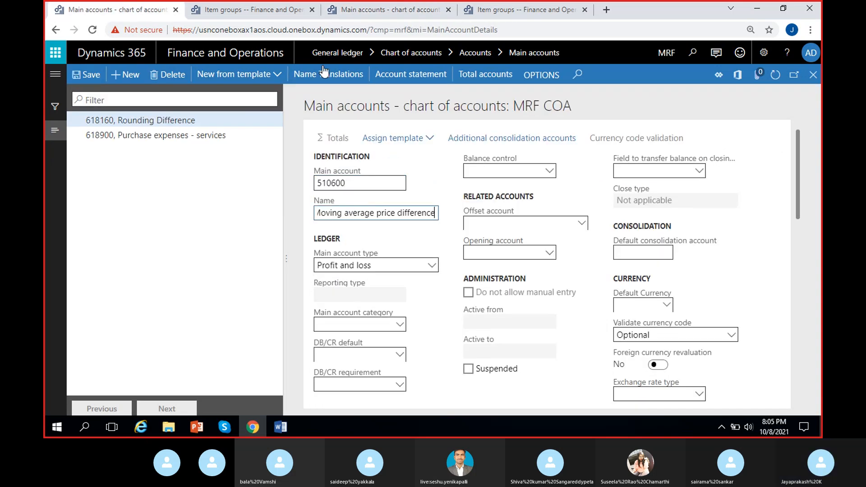
# - Check the account type in USMF, set MRF's account 510600 to Expense and save the record
pyautogui.click(345, 11)
pyautogui.click(148, 8)
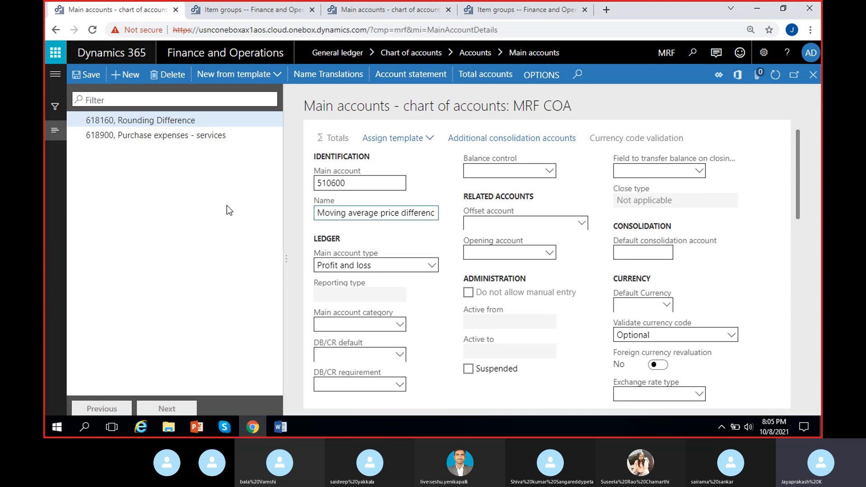
pyautogui.click(383, 264)
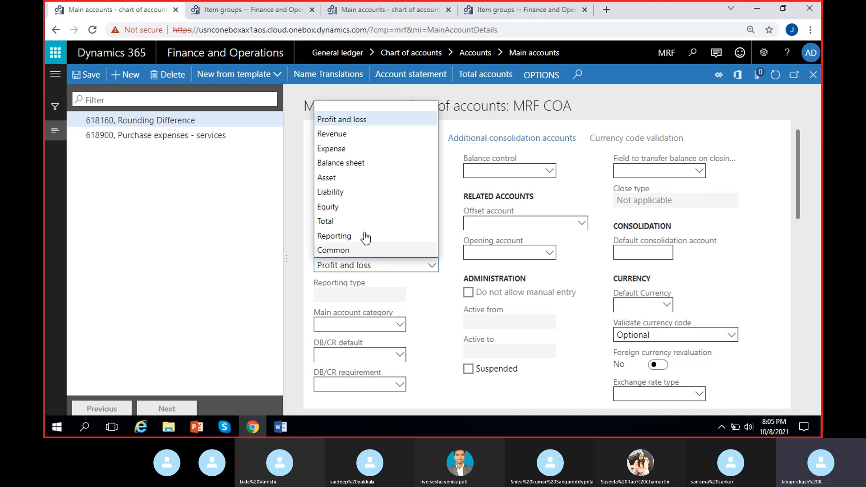
pyautogui.click(343, 148)
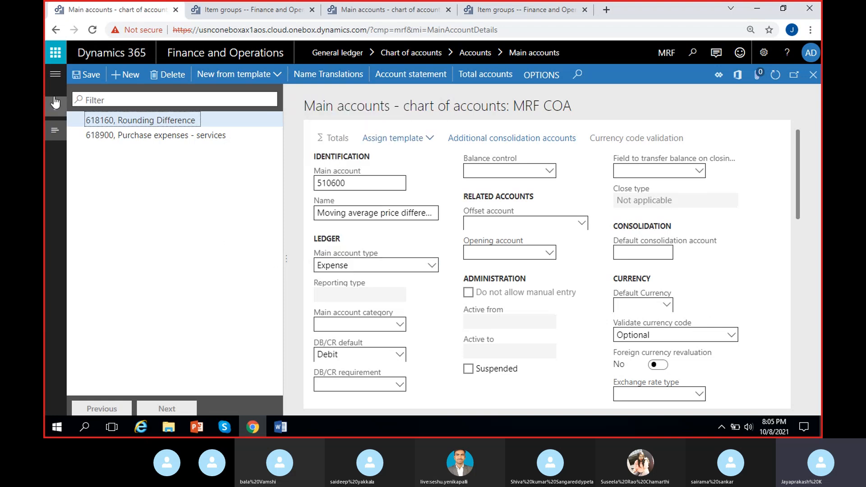
pyautogui.click(86, 75)
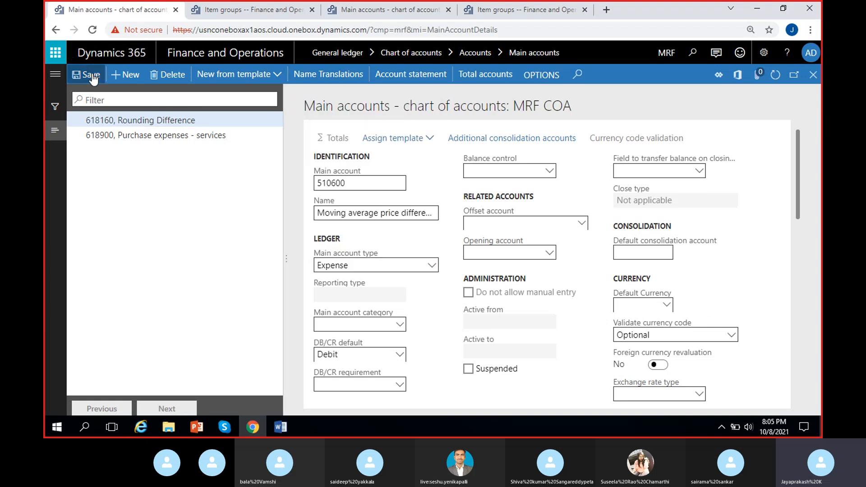
# - Copy the Audio group's account 510610 for moving average cost revaluation and filter USMF's main accounts by it
pyautogui.click(506, 10)
pyautogui.moveTo(483, 279); pyautogui.dragTo(377, 292)
pyautogui.hotkey('ctrl', 'c')
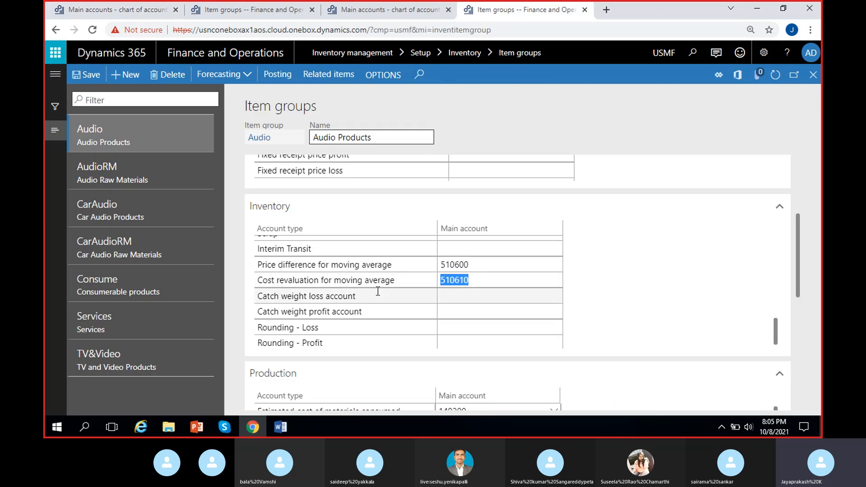
pyautogui.click(599, 285)
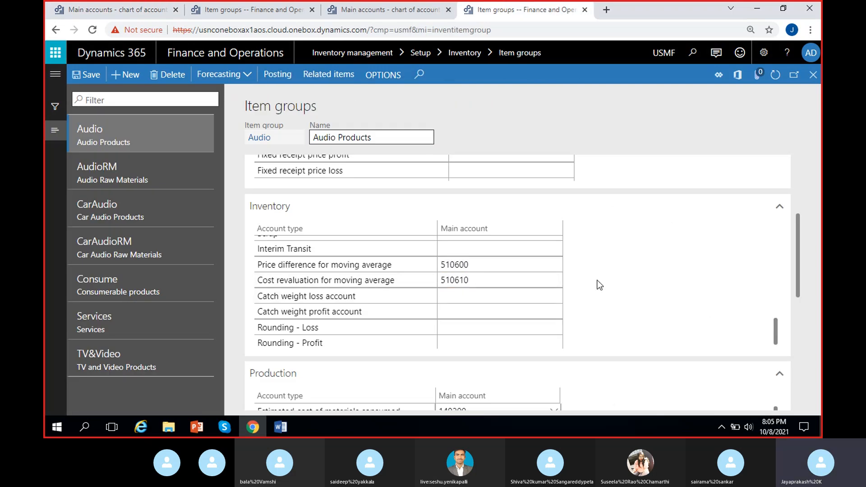
pyautogui.click(376, 11)
pyautogui.click(268, 116)
pyautogui.hotkey('ctrl', 'v')
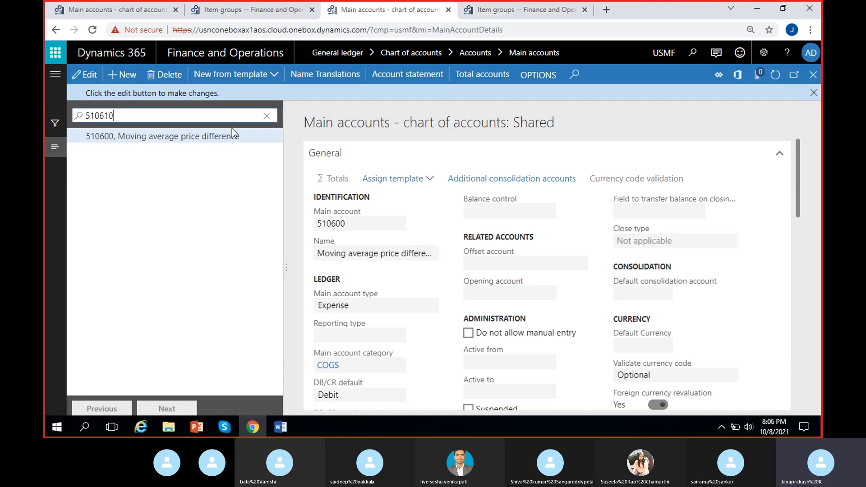
pyautogui.press('Return')
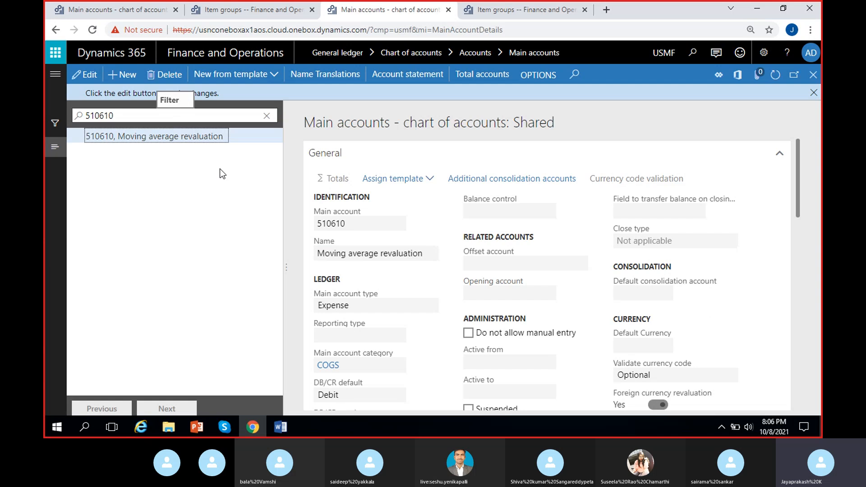
# - Create MRF main account 510610 and copy the name Moving average revaluation into it from USMF's account
pyautogui.click(118, 9)
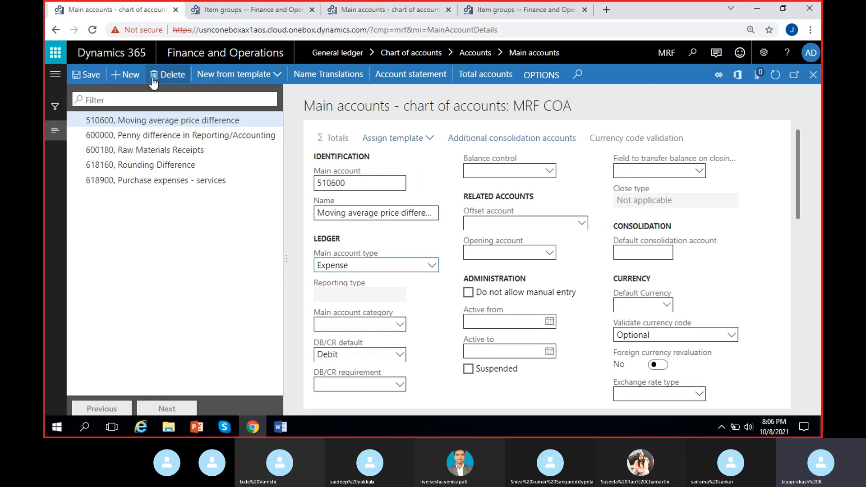
pyautogui.write('510610')
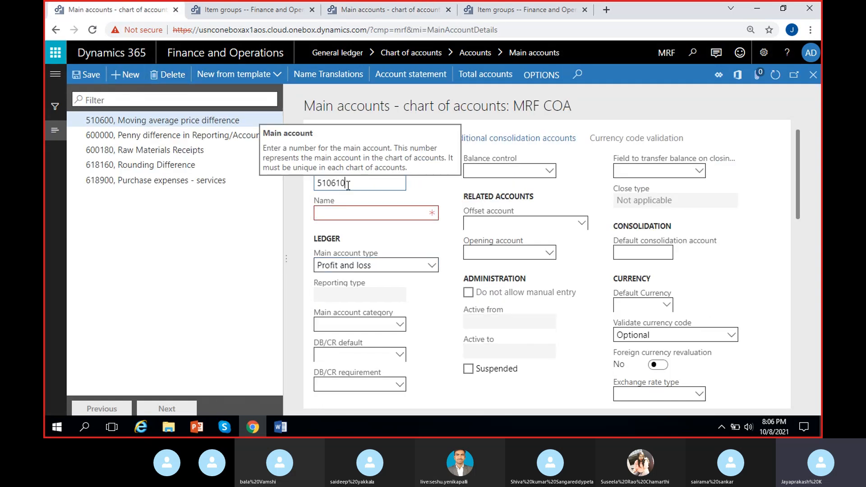
pyautogui.click(351, 6)
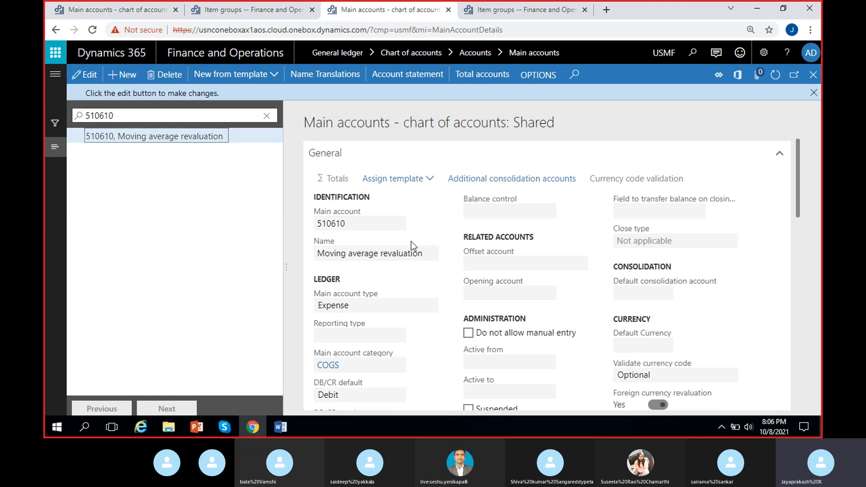
pyautogui.tripleClick(431, 249)
pyautogui.hotkey('ctrl', 'c')
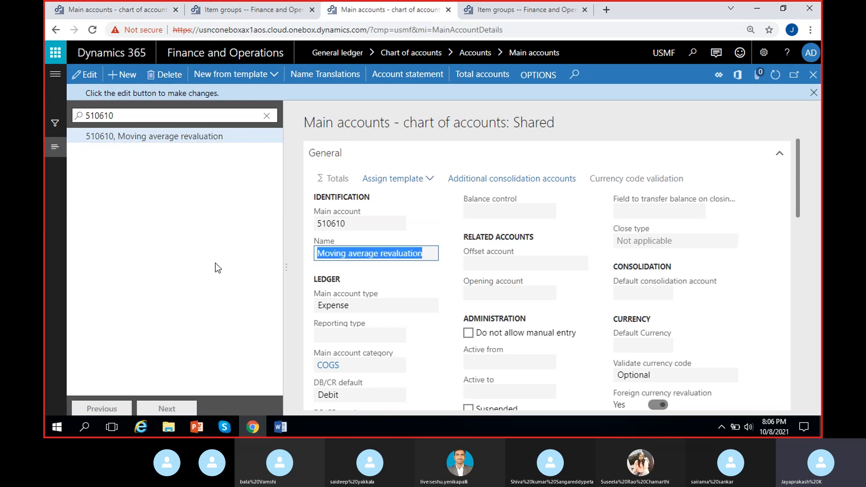
pyautogui.click(129, 7)
pyautogui.hotkey('ctrl', 'v')
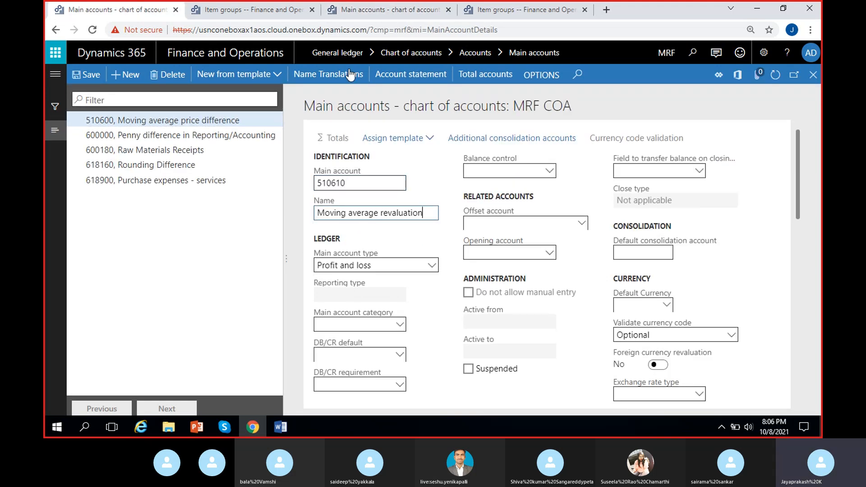
# - Check the account type in USMF, set MRF's account 510610 to Expense and save the record
pyautogui.click(359, 11)
pyautogui.click(107, 11)
pyautogui.click(356, 265)
pyautogui.click(341, 149)
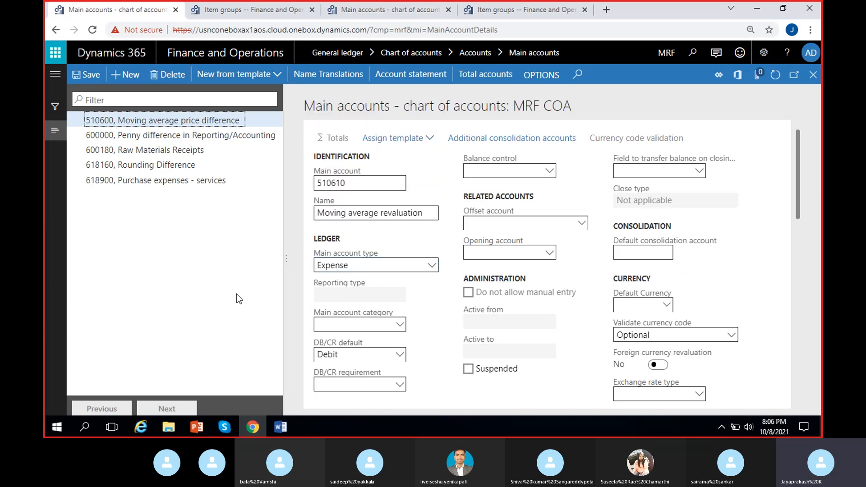
pyautogui.click(89, 76)
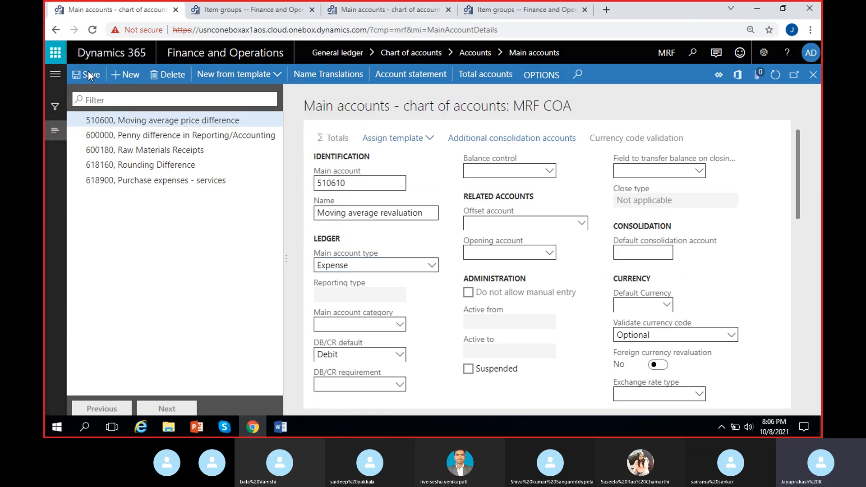
# - Copy the Inventory issue account 140200 from USMF's Audio item group into the inventory posting of MRF's Test item group
pyautogui.click(228, 10)
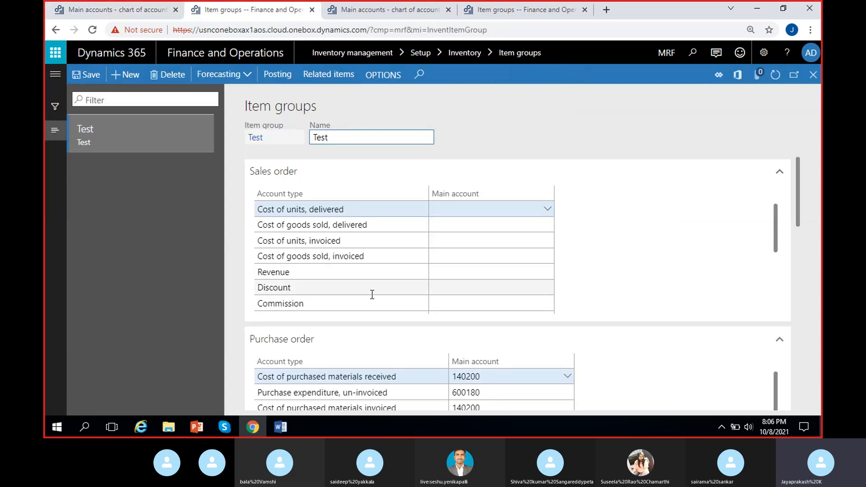
pyautogui.scroll(-3, 372, 294)
pyautogui.scroll(-8, 535, 354)
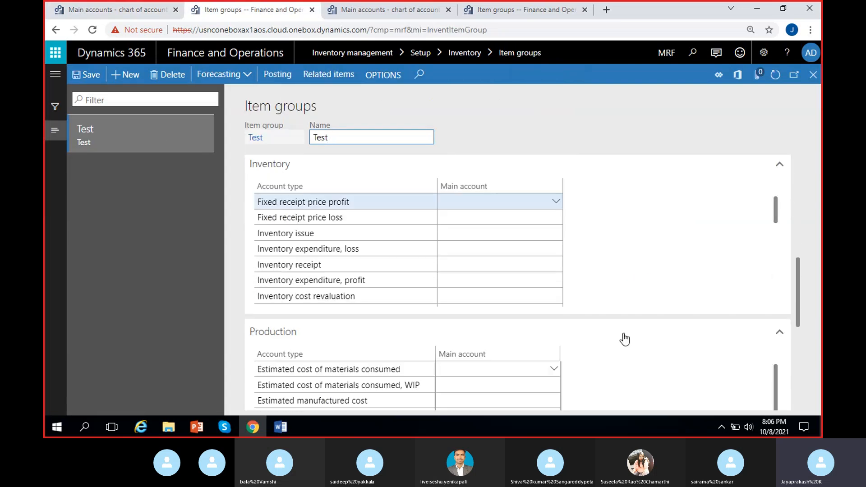
pyautogui.click(466, 204)
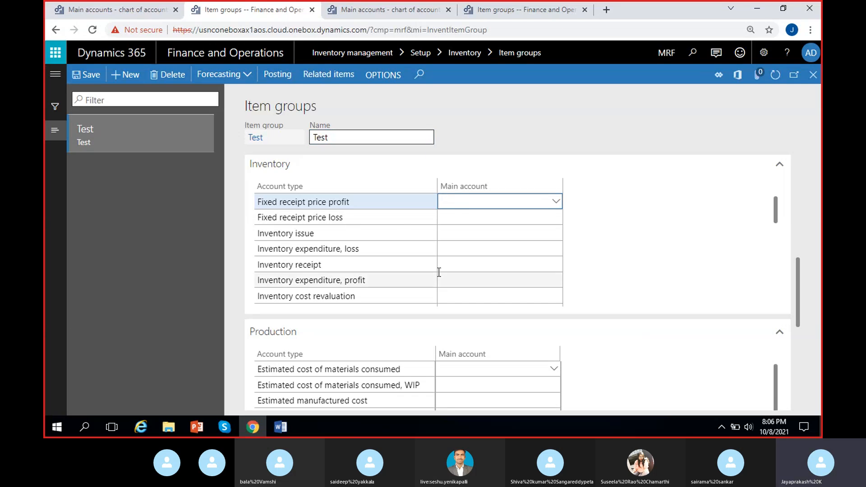
pyautogui.click(496, 9)
pyautogui.scroll(5, 514, 264)
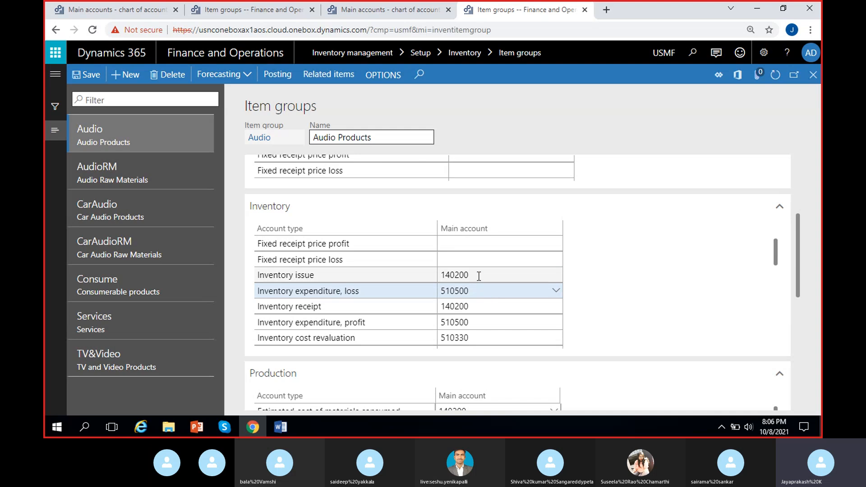
pyautogui.click(478, 274)
pyautogui.hotkey('ctrl', 'c')
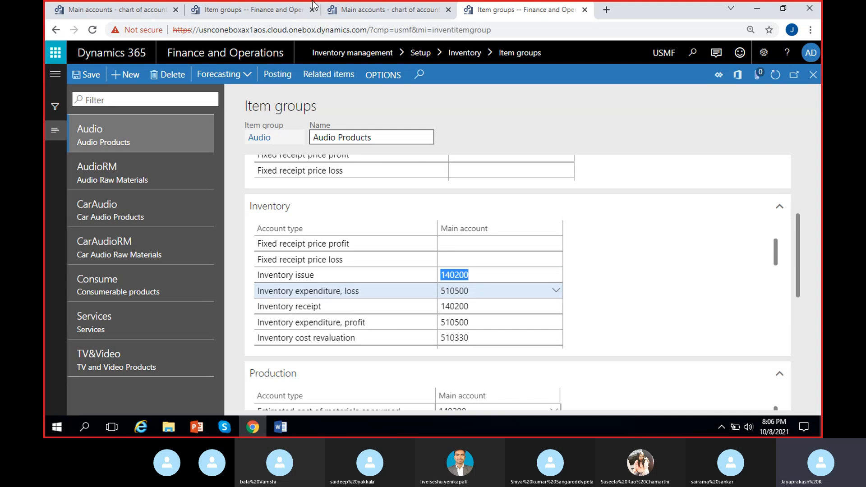
pyautogui.click(361, 9)
pyautogui.click(255, 10)
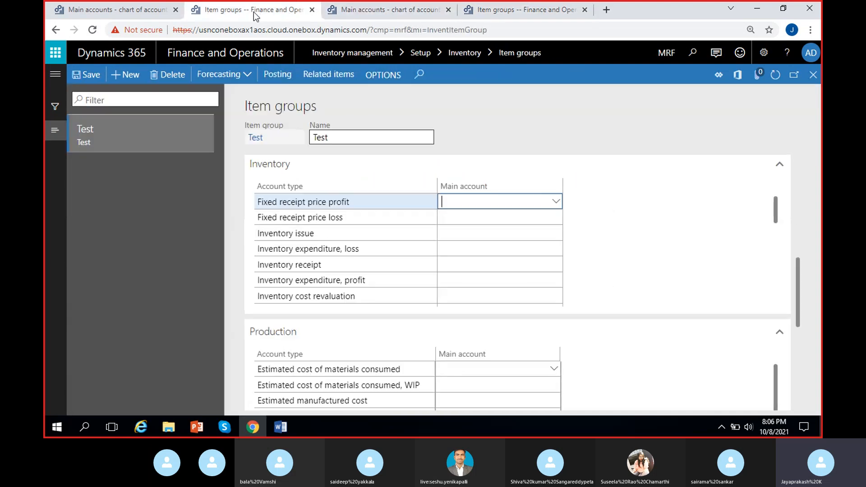
pyautogui.click(461, 232)
pyautogui.hotkey('ctrl', 'v')
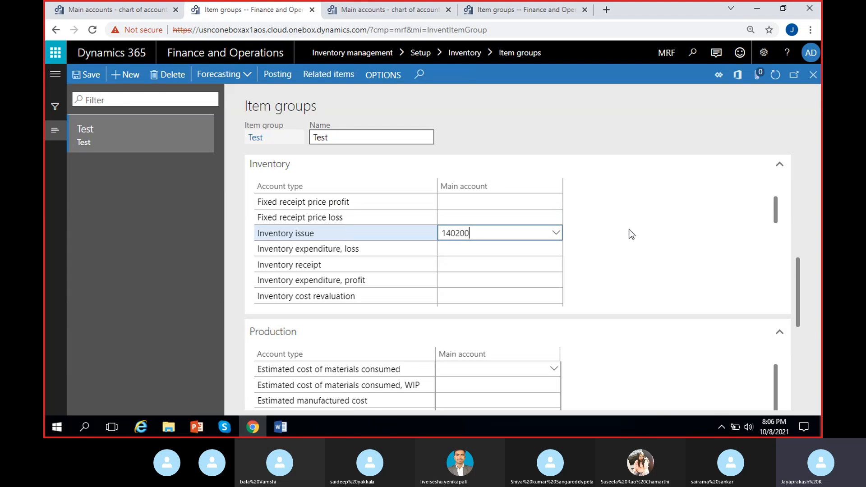
# - Copy the Audio group's account 510500 for Inventory expenditure, loss into the same row of MRF's Test item group
pyautogui.click(513, 9)
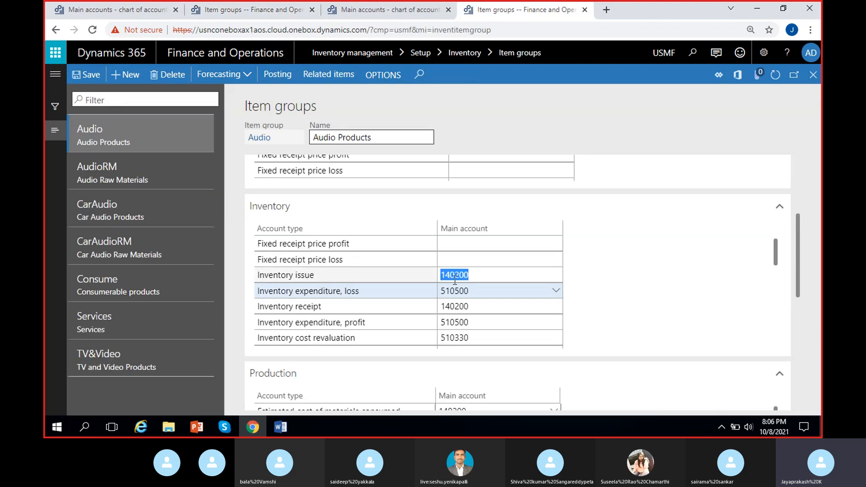
pyautogui.click(472, 290)
pyautogui.hotkey('ctrl', 'c')
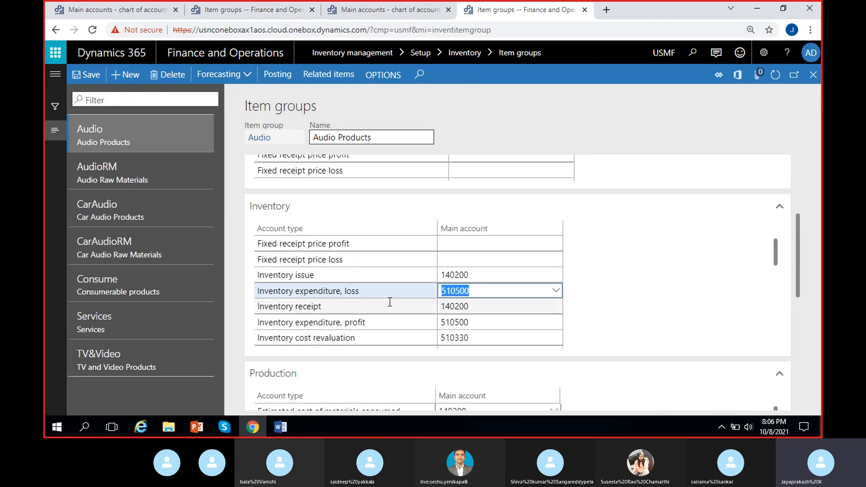
pyautogui.click(262, 11)
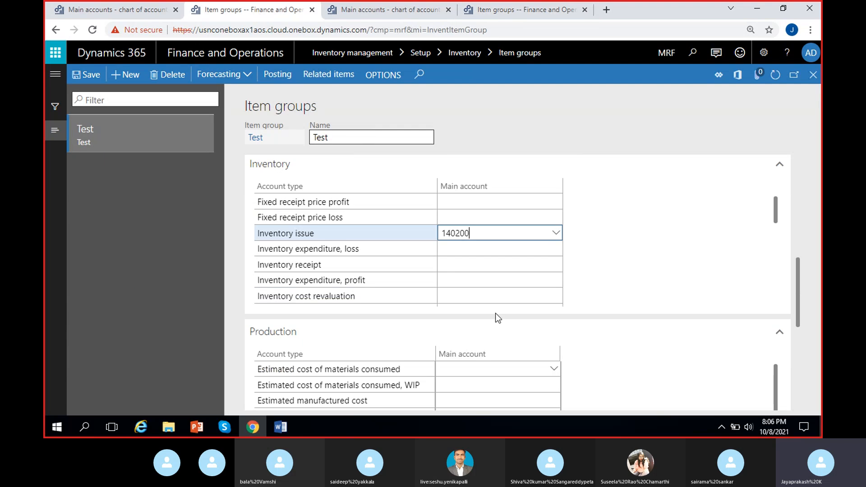
pyautogui.click(485, 249)
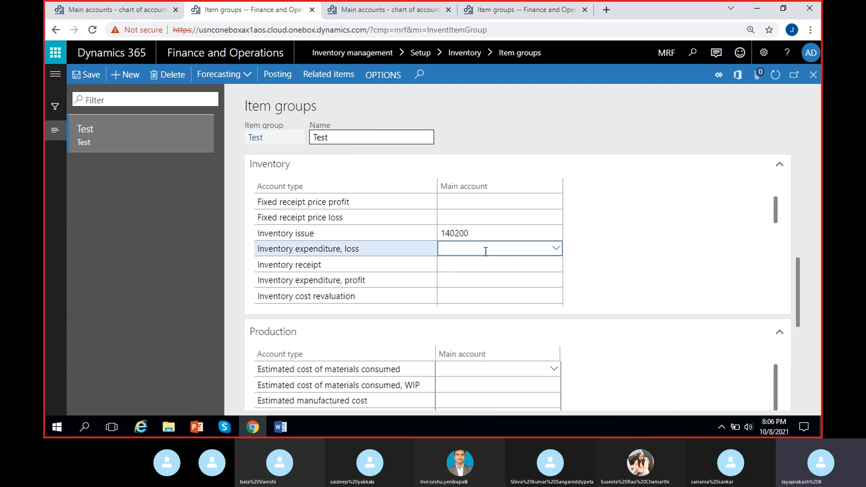
pyautogui.hotkey('ctrl', 'v')
# - Copy the Audio group's Inventory receipt account 140200 into the Inventory receipt row of MRF's Test item group
pyautogui.click(523, 9)
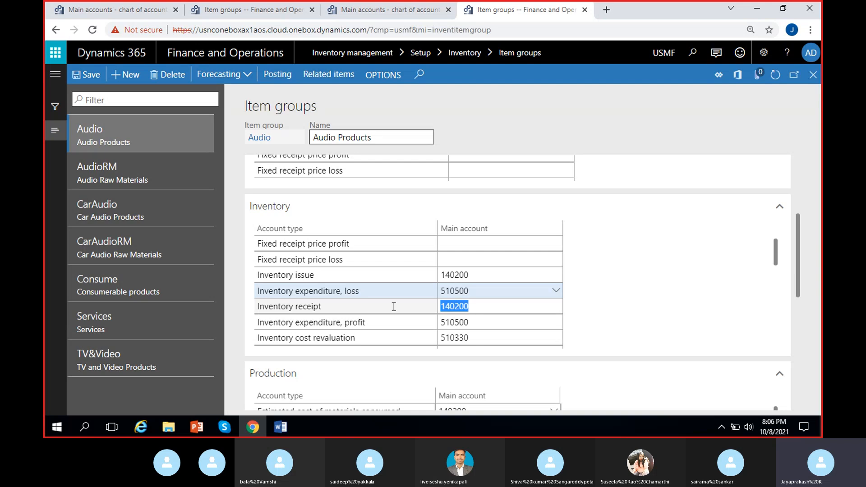
pyautogui.click(246, 10)
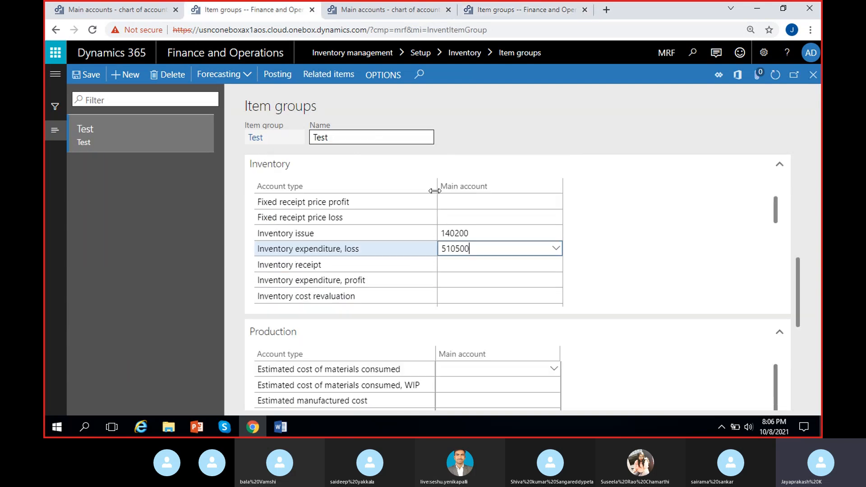
pyautogui.click(469, 264)
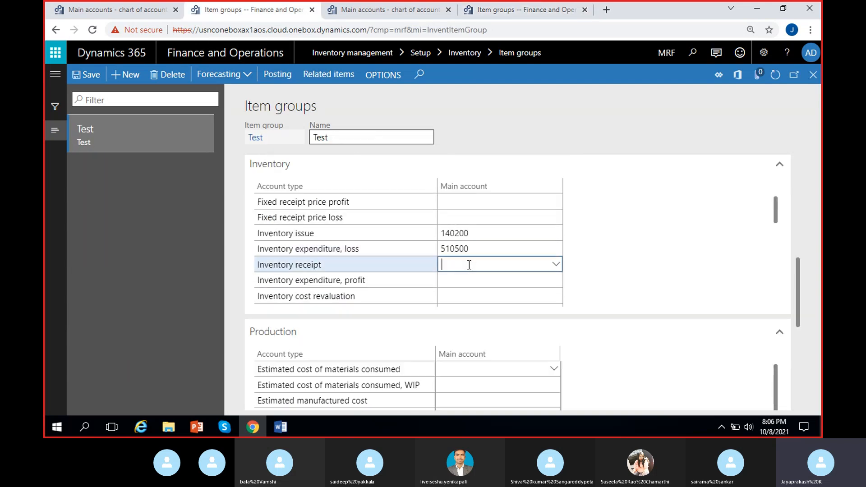
pyautogui.write('140200')
pyautogui.click(664, 264)
# - Copy the Audio group's account 510500 for Inventory expenditure, profit into the matching row of MRF's Test item group
pyautogui.click(483, 7)
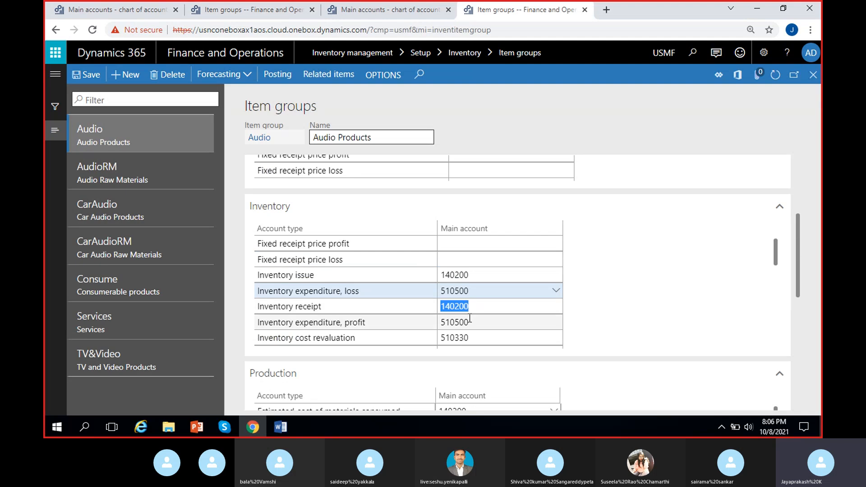
pyautogui.moveTo(470, 321); pyautogui.dragTo(421, 325)
pyautogui.hotkey('ctrl', 'c')
pyautogui.click(696, 274)
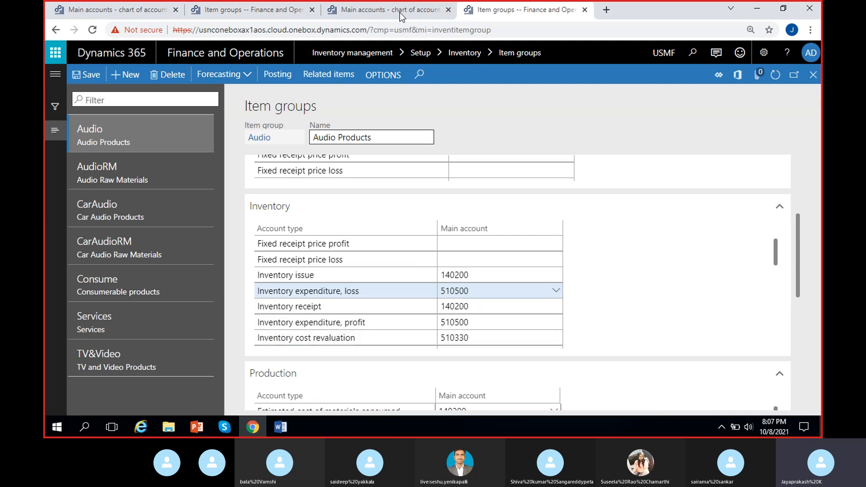
pyautogui.click(271, 9)
pyautogui.click(477, 278)
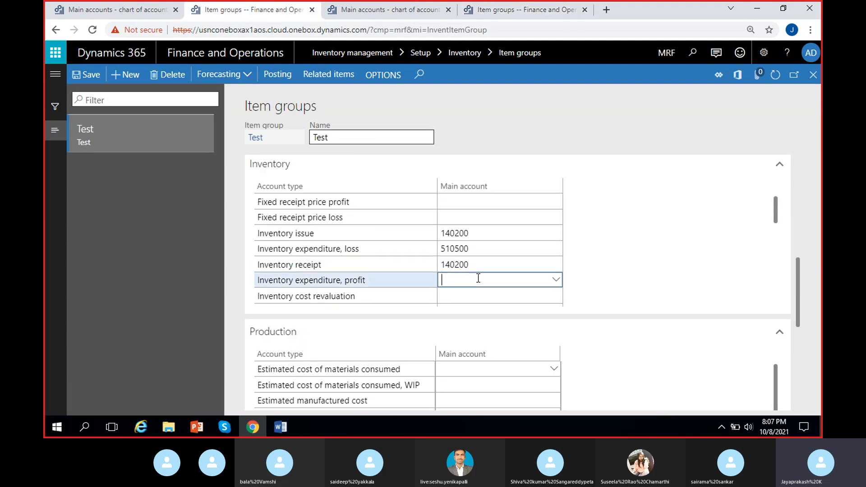
pyautogui.hotkey('ctrl', 'v')
pyautogui.click(664, 270)
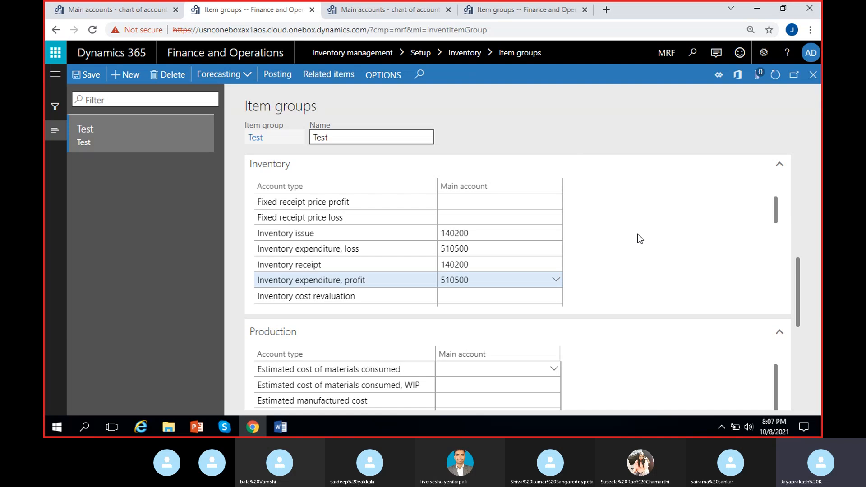
# - Set the Inventory cost revaluation account of MRF's Test item group to 510330, taken from USMF's Audio group
pyautogui.click(511, 8)
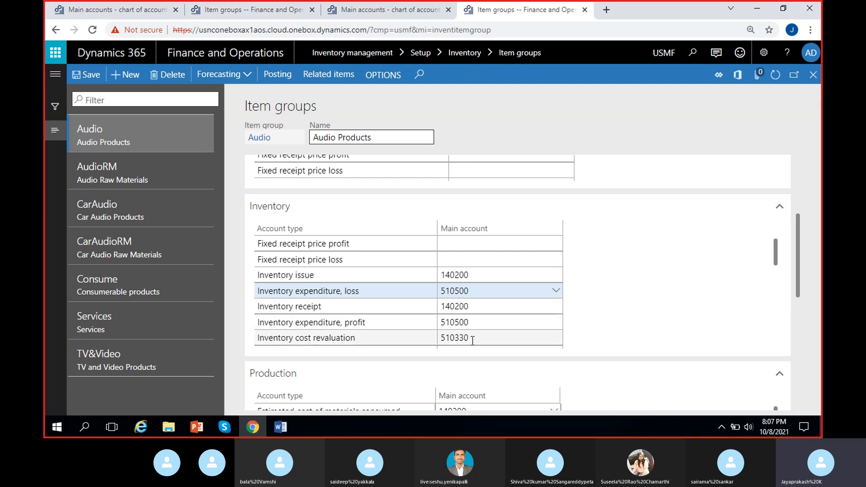
pyautogui.scroll(-3, 472, 340)
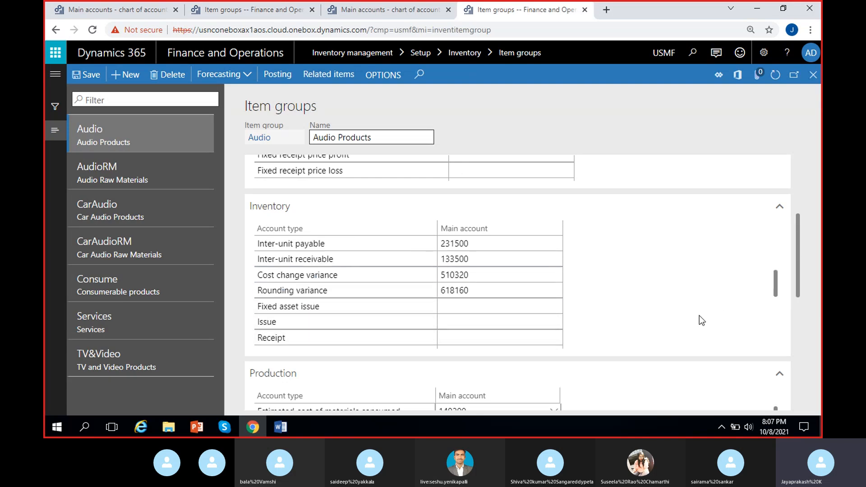
pyautogui.scroll(3, 778, 271)
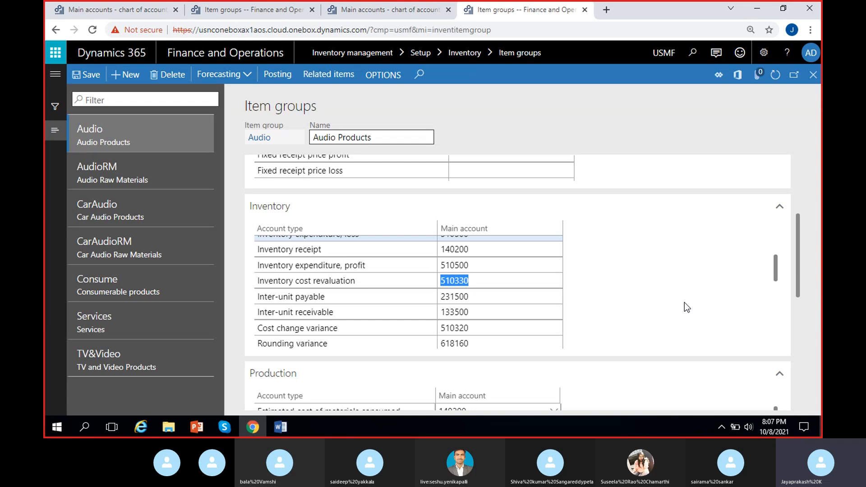
pyautogui.hotkey('ctrl', '2')
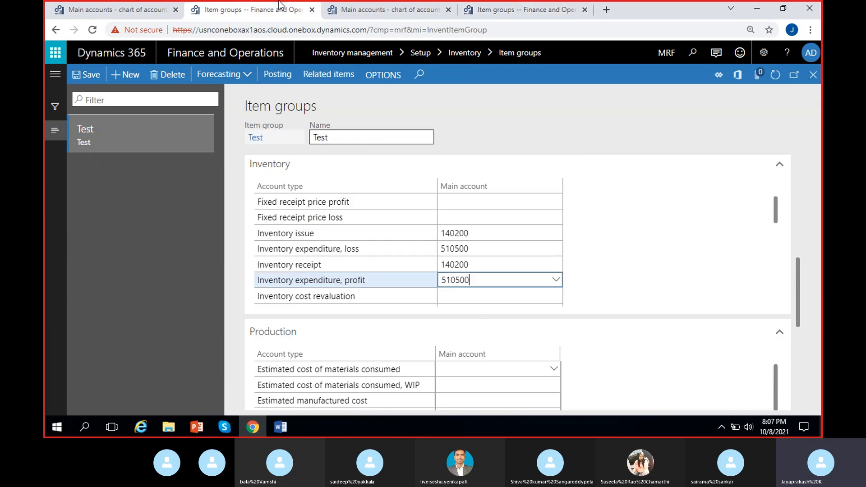
pyautogui.click(490, 289)
pyautogui.click(489, 296)
pyautogui.write('510330')
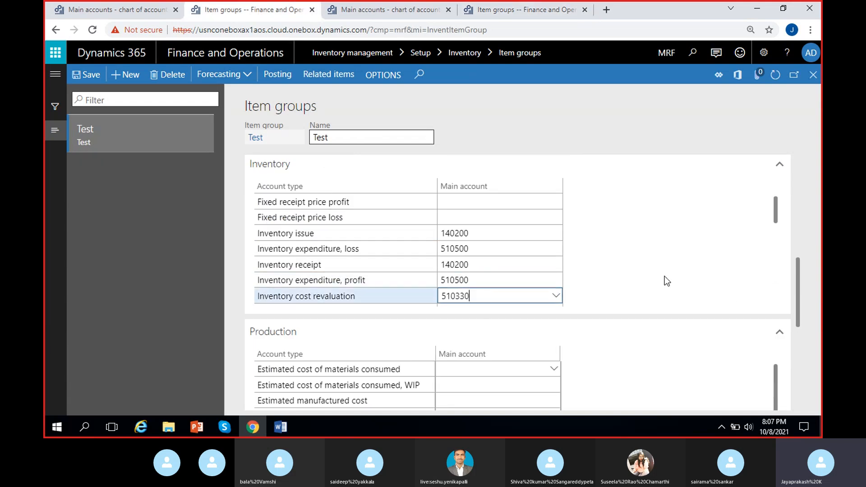
# - Copy the Audio group's Inter-unit payable account 231500 into the Inter-unit payable row of MRF's Test item group
pyautogui.moveTo(775, 210); pyautogui.dragTo(779, 231)
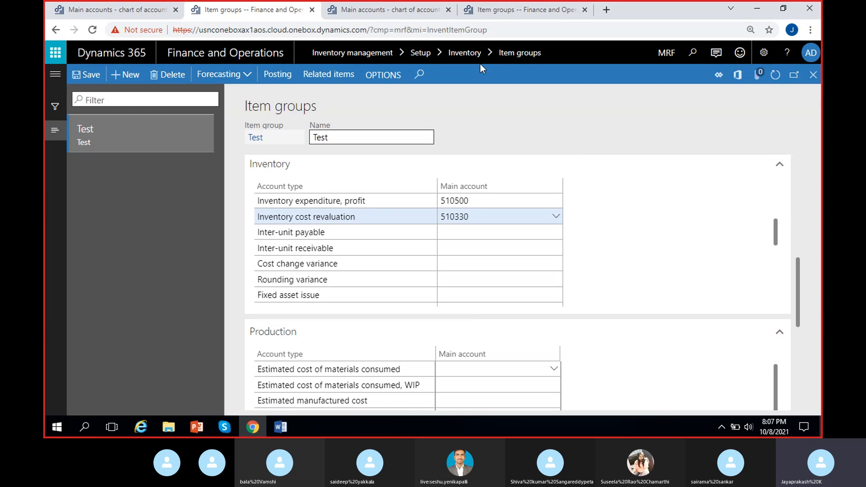
pyautogui.click(513, 9)
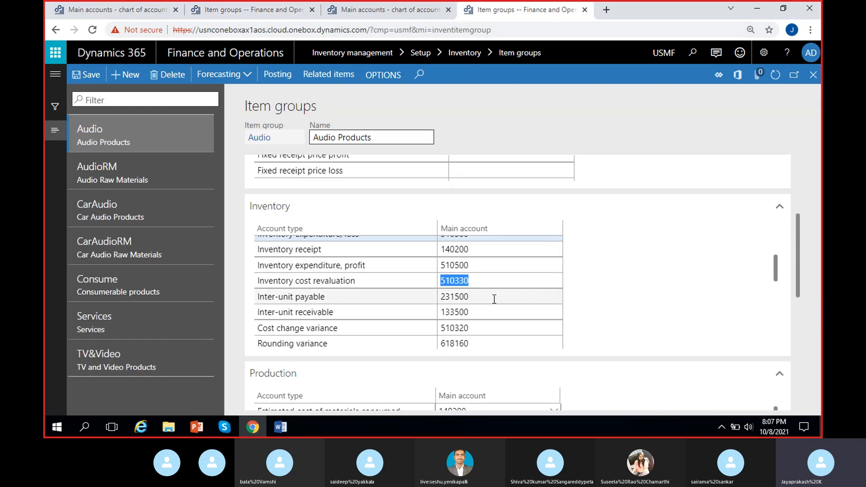
pyautogui.click(404, 297)
pyautogui.hotkey('ctrl', 'c')
pyautogui.click(245, 15)
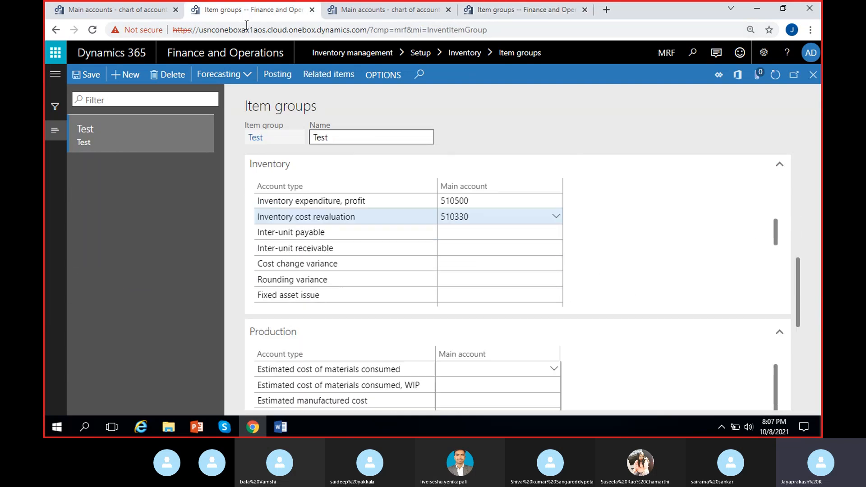
pyautogui.click(472, 230)
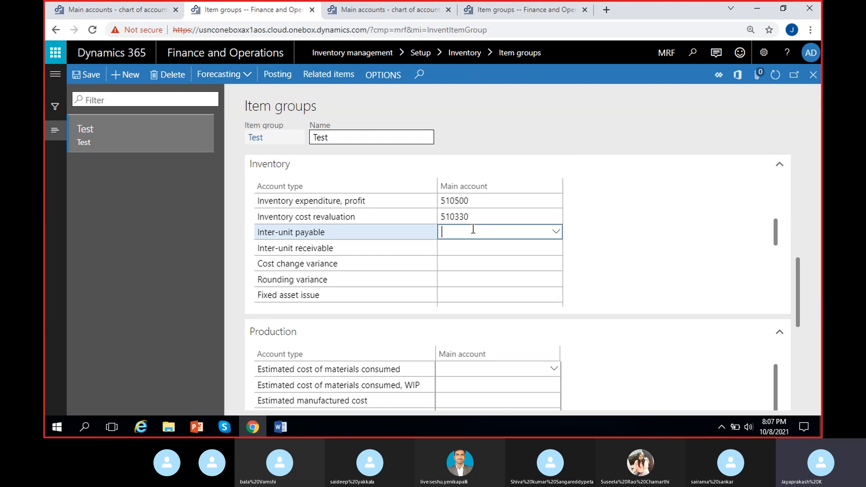
pyautogui.hotkey('ctrl', 'v')
# - Copy the Audio group's Inter-unit receivable account 133500 into the Inter-unit receivable row of MRF's Test item group
pyautogui.hotkey('ctrl', 'Tab')
pyautogui.hotkey('ctrl', 'Tab')
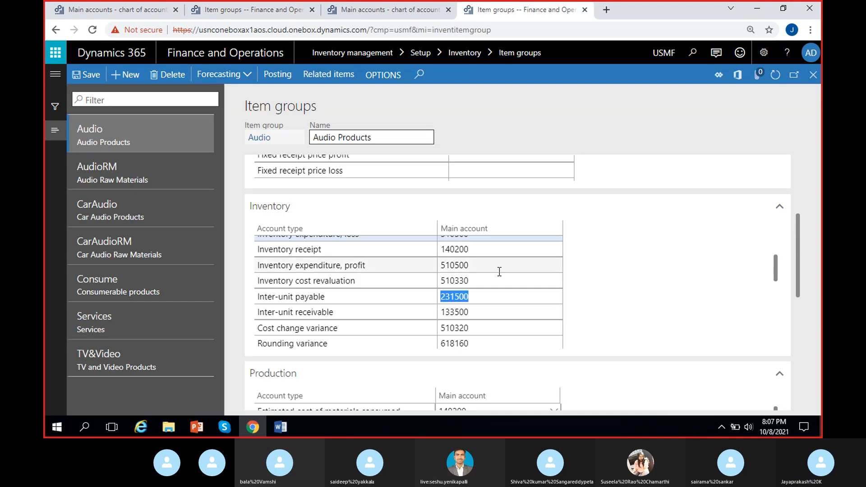
pyautogui.click(472, 316)
pyautogui.hotkey('ctrl', 'c')
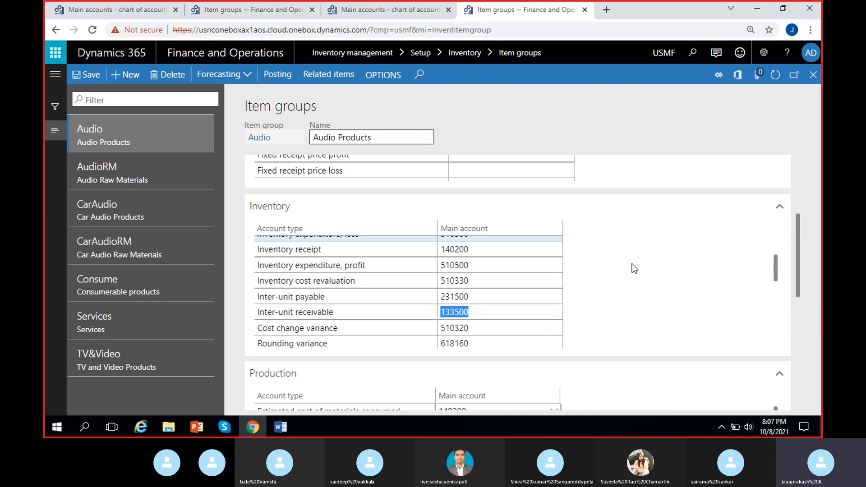
pyautogui.click(282, 11)
pyautogui.click(467, 248)
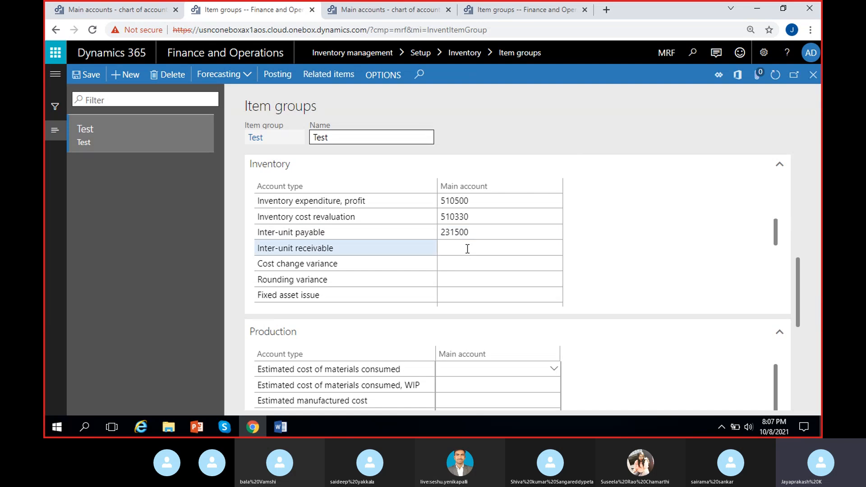
pyautogui.hotkey('ctrl', 'v')
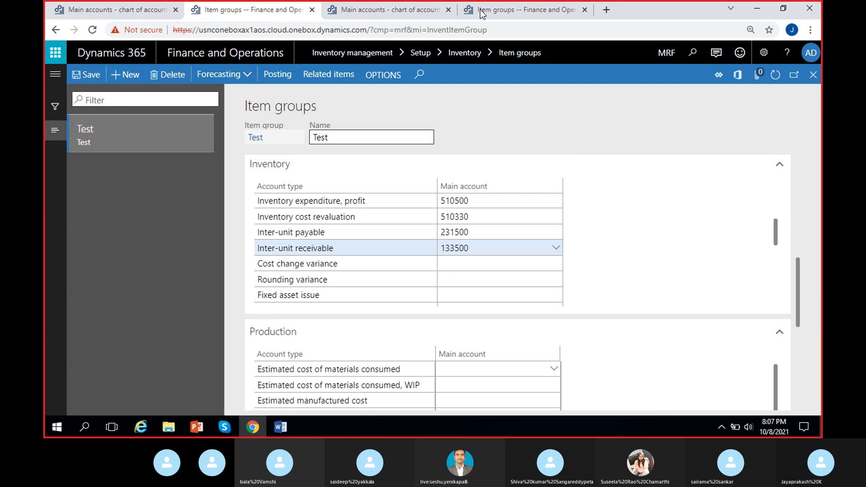
# - Set the Cost change variance account of MRF's Test item group to 510320, taken from USMF's Audio group
pyautogui.click(484, 10)
pyautogui.click(477, 328)
pyautogui.hotkey('ctrl', 'c')
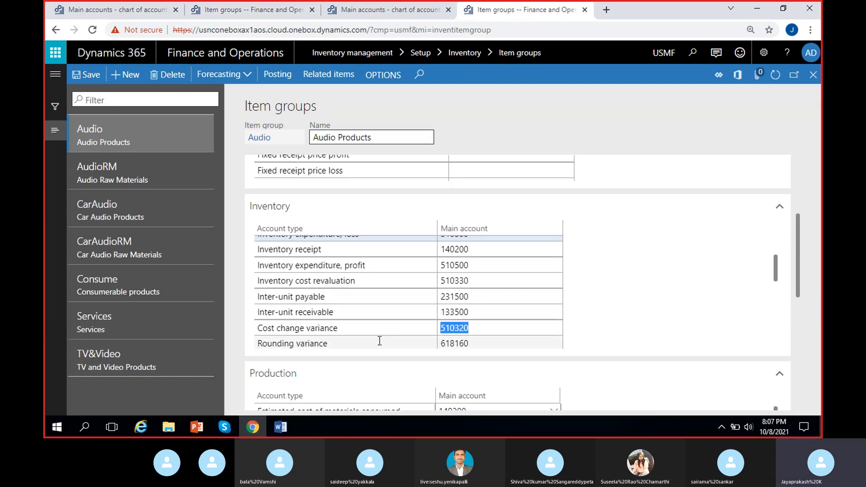
pyautogui.click(387, 9)
pyautogui.click(260, 10)
pyautogui.click(494, 262)
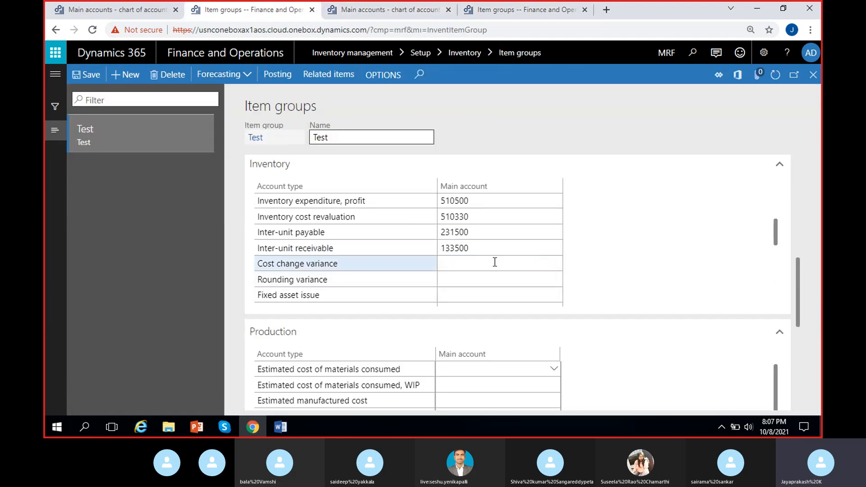
pyautogui.hotkey('ctrl', 'v')
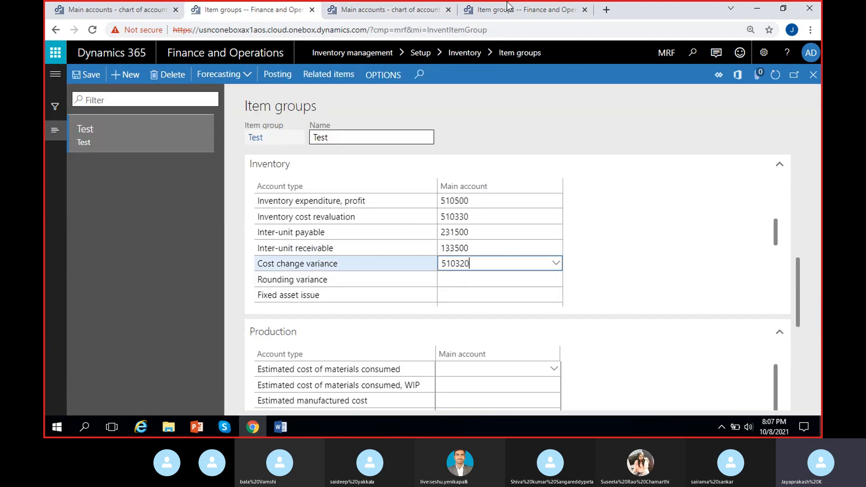
# - Copy the Audio group's Rounding variance account 618160 into the matching row of MRF's Test item group
pyautogui.click(506, 7)
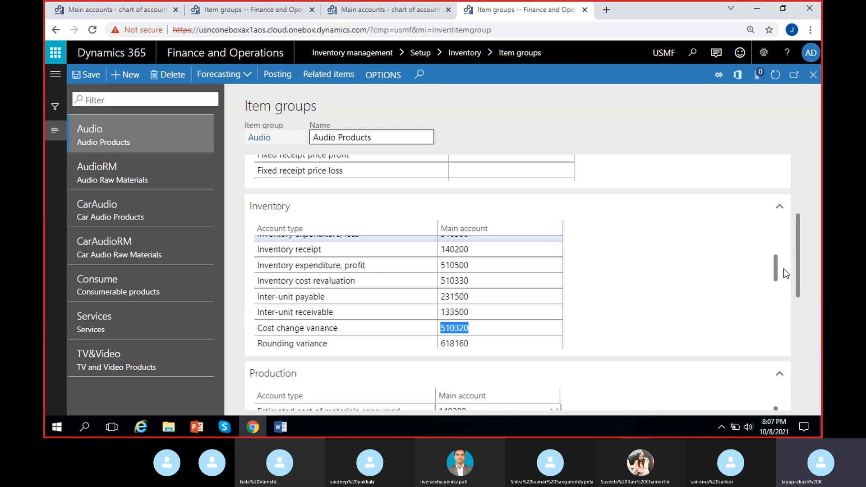
pyautogui.moveTo(777, 265); pyautogui.dragTo(778, 280)
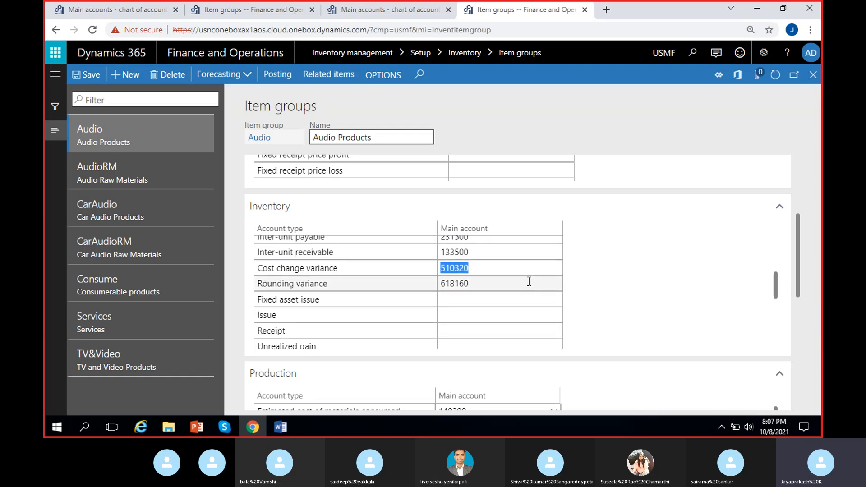
pyautogui.doubleClick(474, 284)
pyautogui.hotkey('ctrl', 'c')
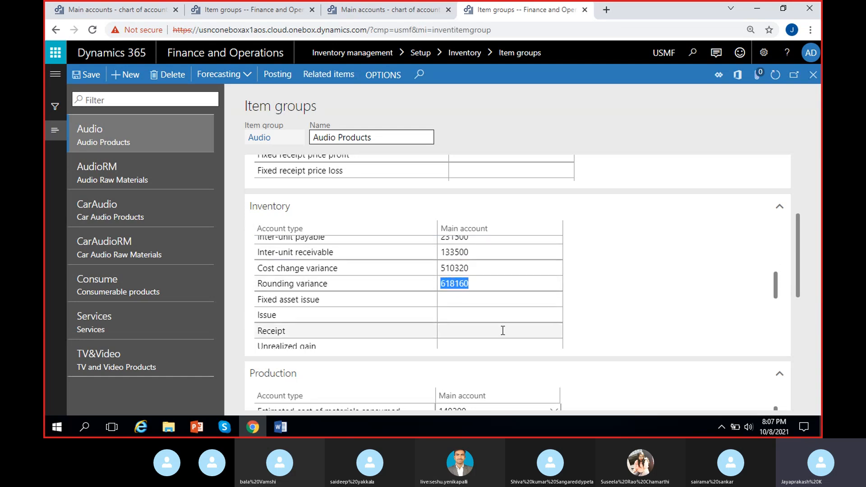
pyautogui.click(284, 10)
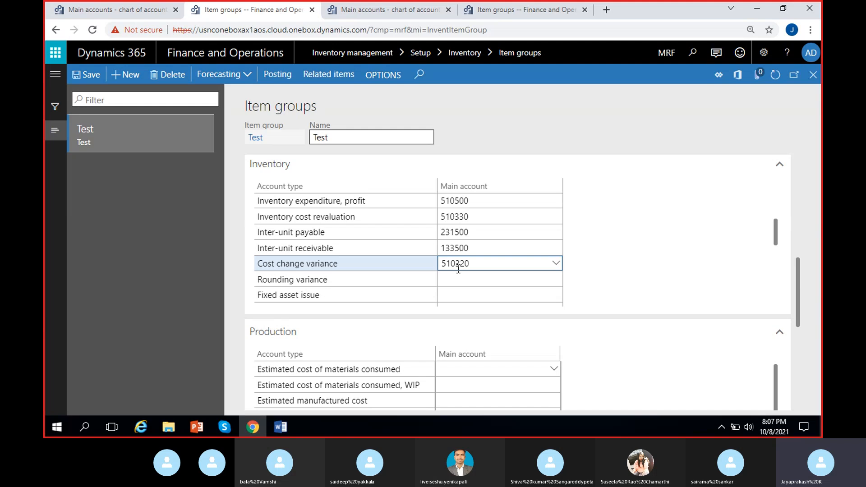
pyautogui.click(470, 275)
pyautogui.hotkey('ctrl', 'v')
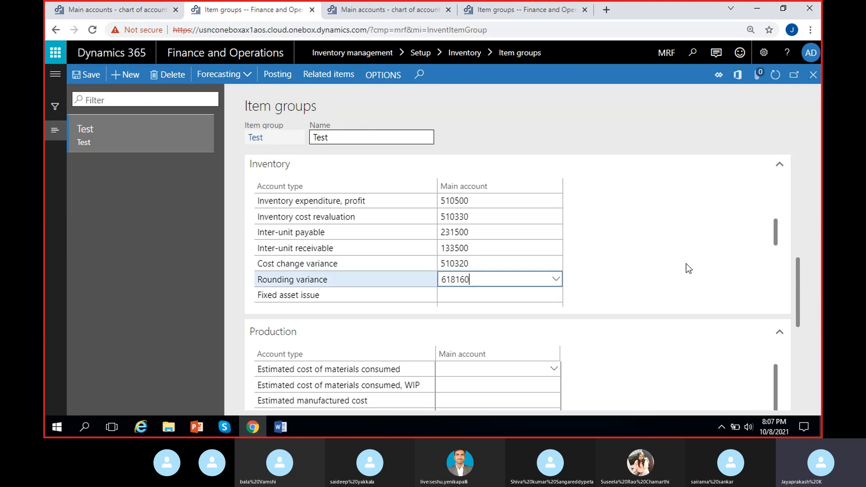
# - Set Price difference for moving average in MRF's Test item group to the Audio group's account 510600
pyautogui.moveTo(778, 224); pyautogui.dragTo(777, 261)
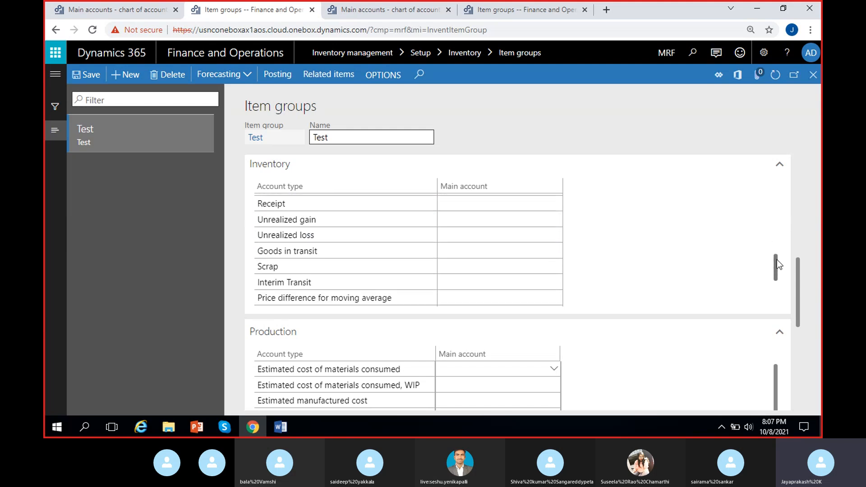
pyautogui.click(391, 13)
pyautogui.hotkey('ctrl', 'Tab')
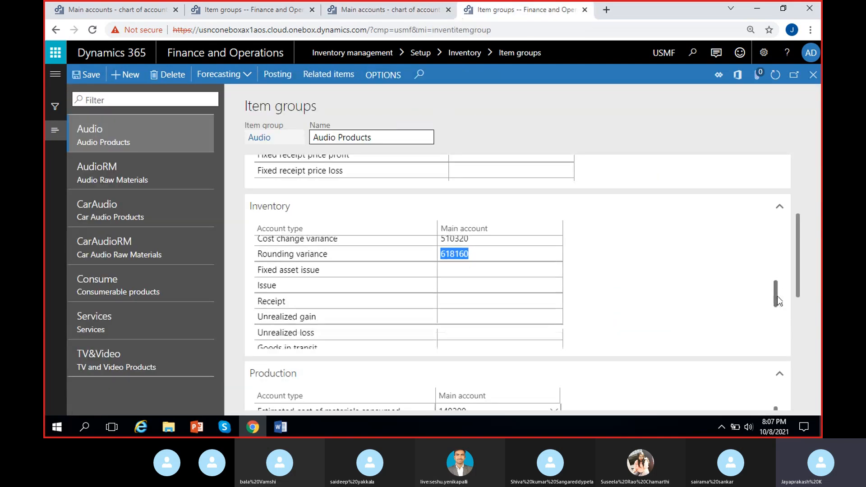
pyautogui.moveTo(779, 301); pyautogui.dragTo(782, 331)
pyautogui.click(474, 291)
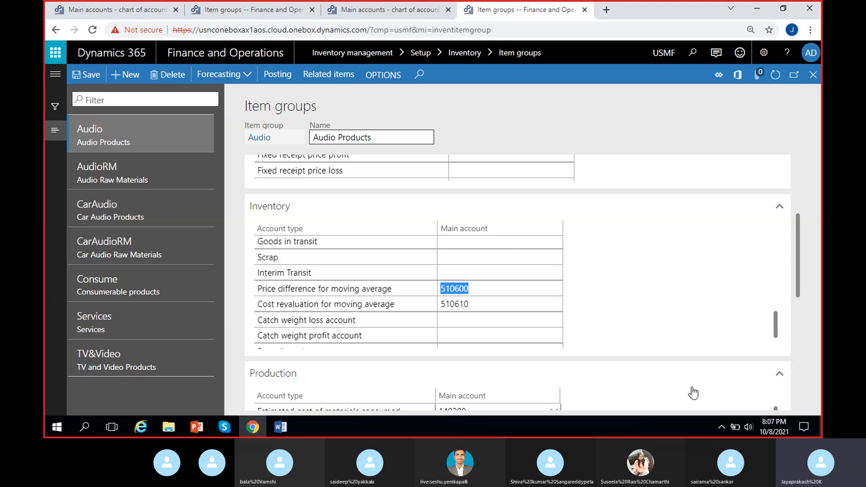
pyautogui.click(289, 10)
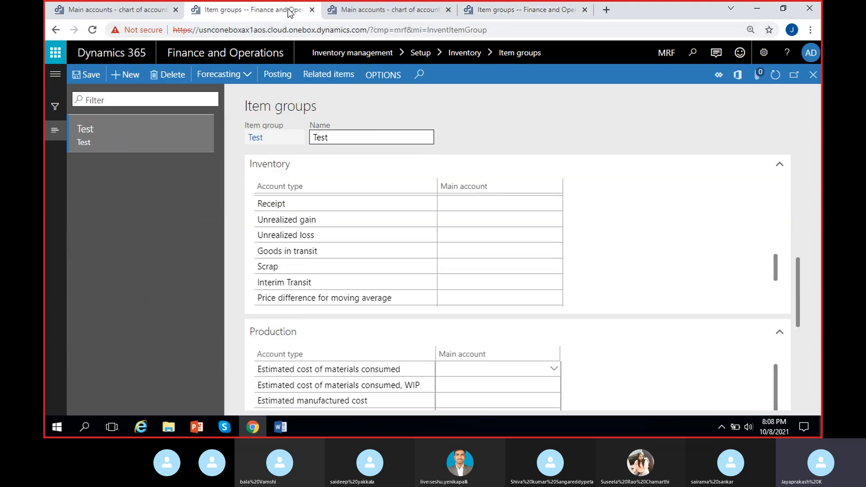
pyautogui.click(494, 298)
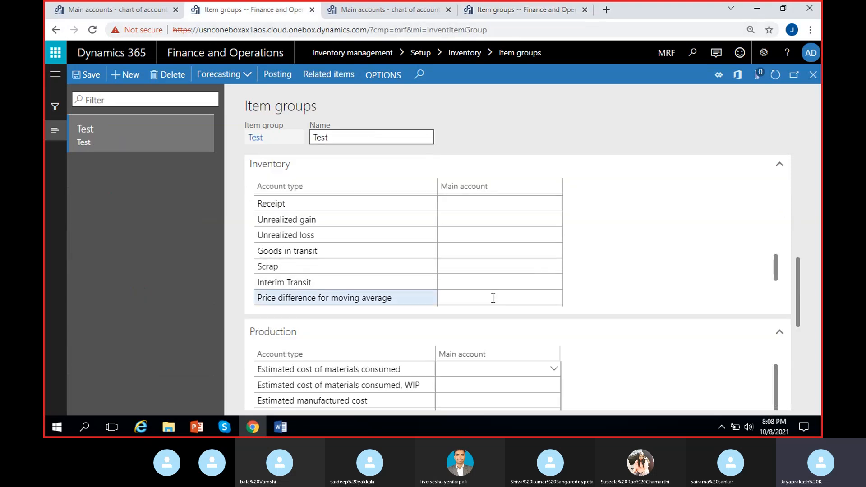
pyautogui.write('510600')
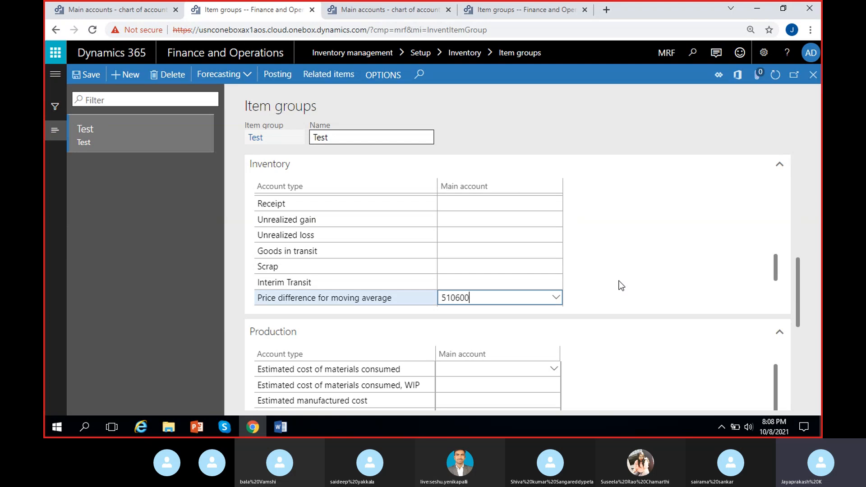
# - Copy the Audio group's account 510610 into MRF's Cost revaluation for moving average row and save the Test item group
pyautogui.click(504, 10)
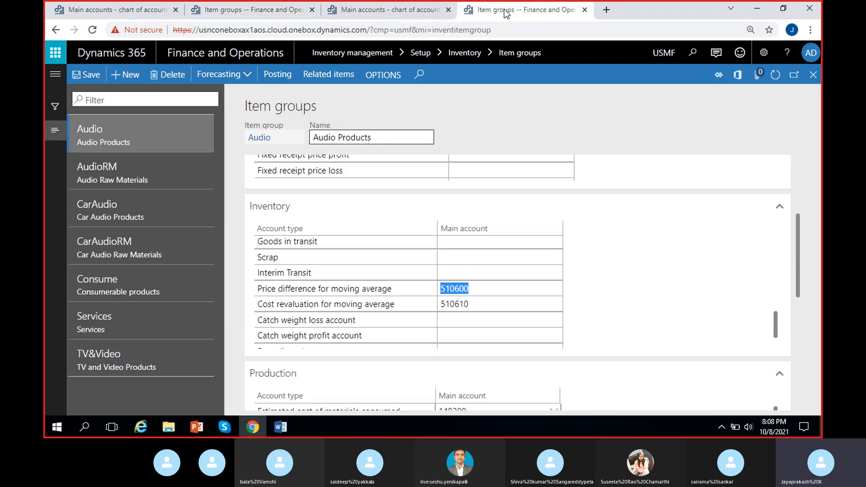
pyautogui.doubleClick(451, 304)
pyautogui.hotkey('ctrl', 'c')
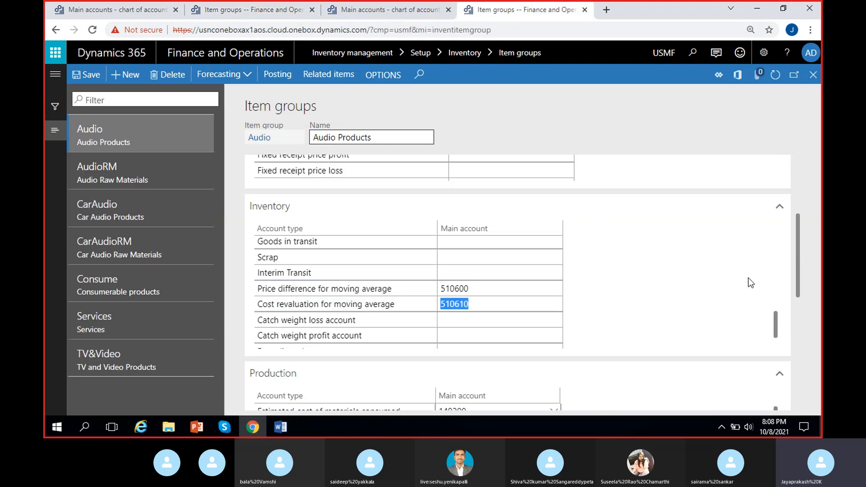
pyautogui.click(234, 9)
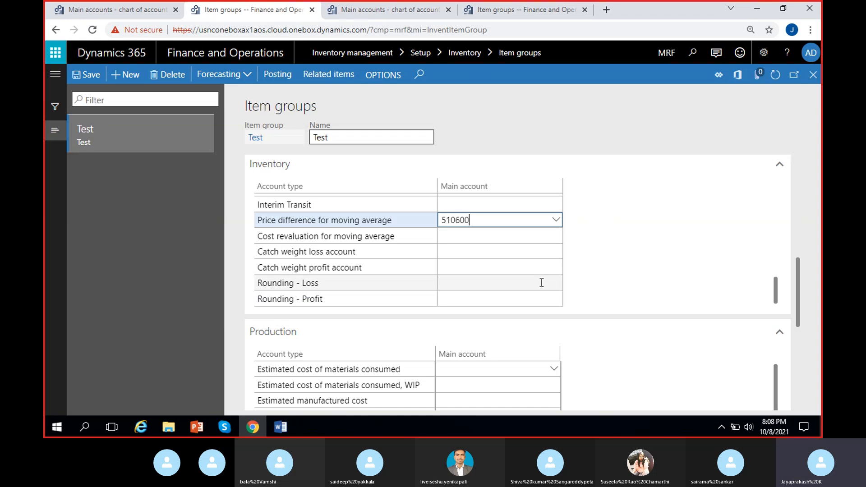
pyautogui.click(490, 237)
pyautogui.hotkey('ctrl', 'v')
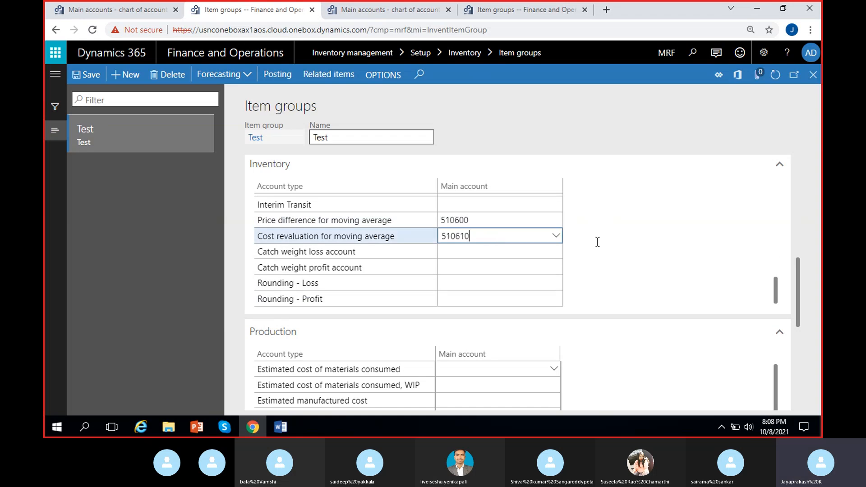
pyautogui.click(92, 78)
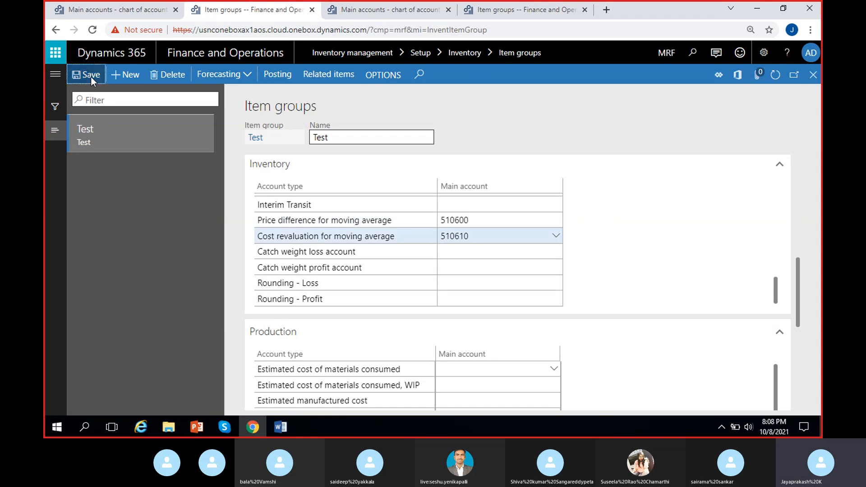
# - Look back over the Test item group's purchase order and sales order postings and close MRF's Item groups page
pyautogui.scroll(5, 475, 313)
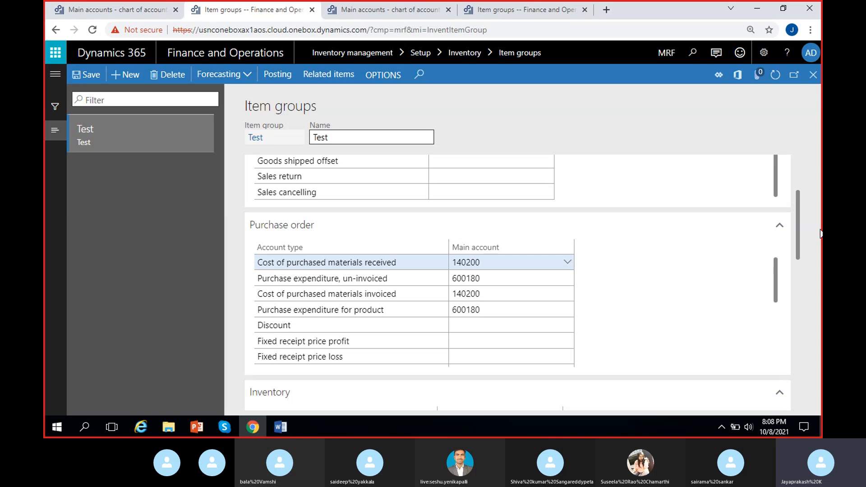
pyautogui.moveTo(797, 230); pyautogui.dragTo(819, 153)
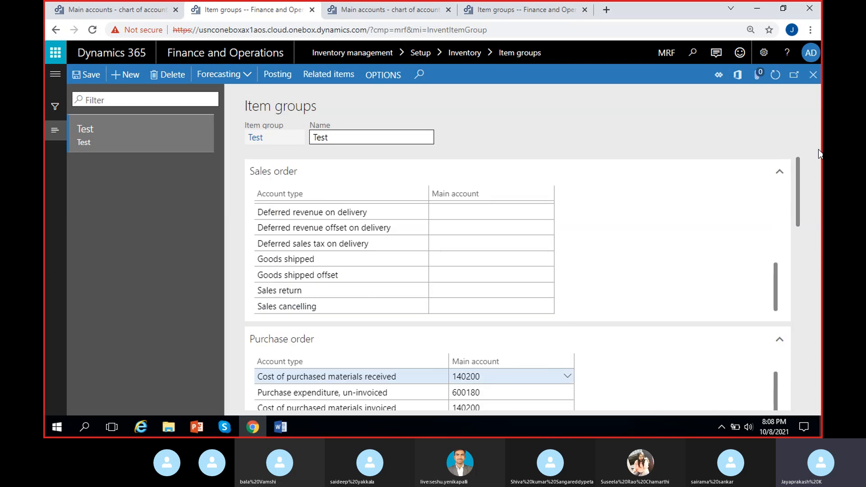
pyautogui.click(812, 84)
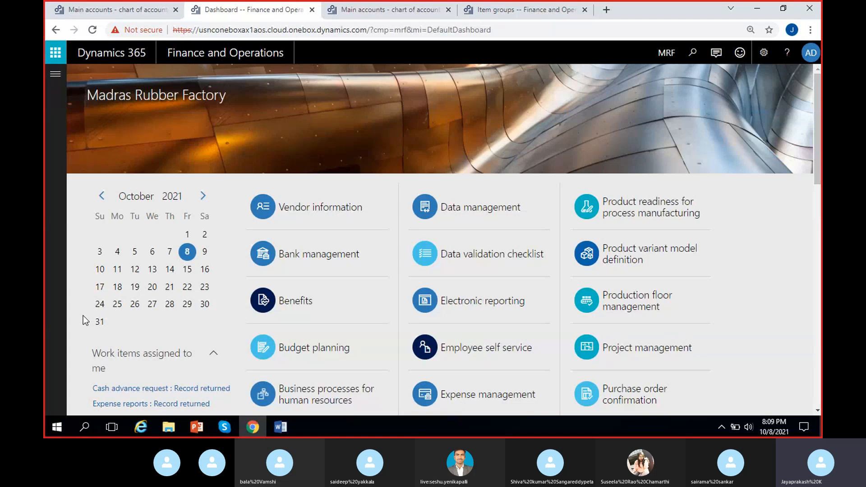
pyautogui.click(225, 427)
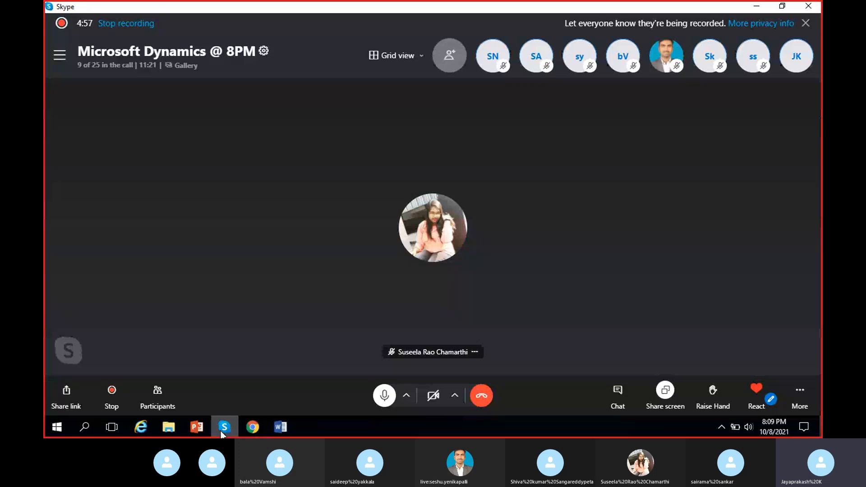
pyautogui.click(222, 429)
pyautogui.click(739, 84)
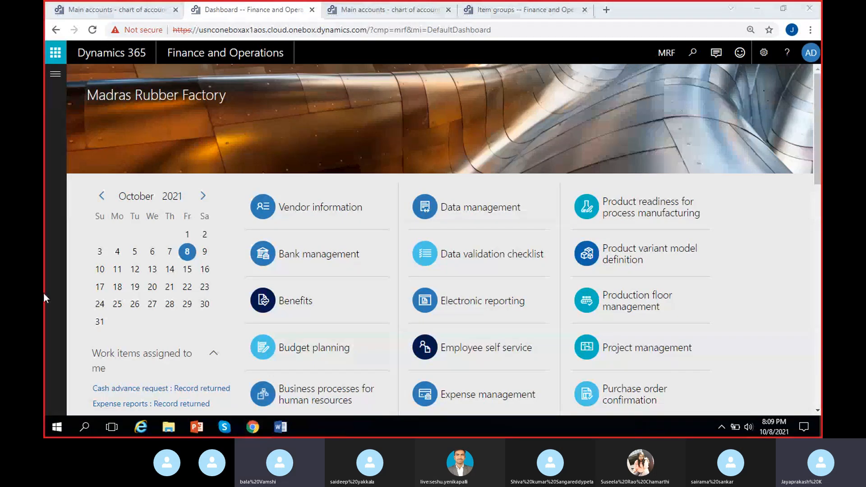
pyautogui.click(47, 263)
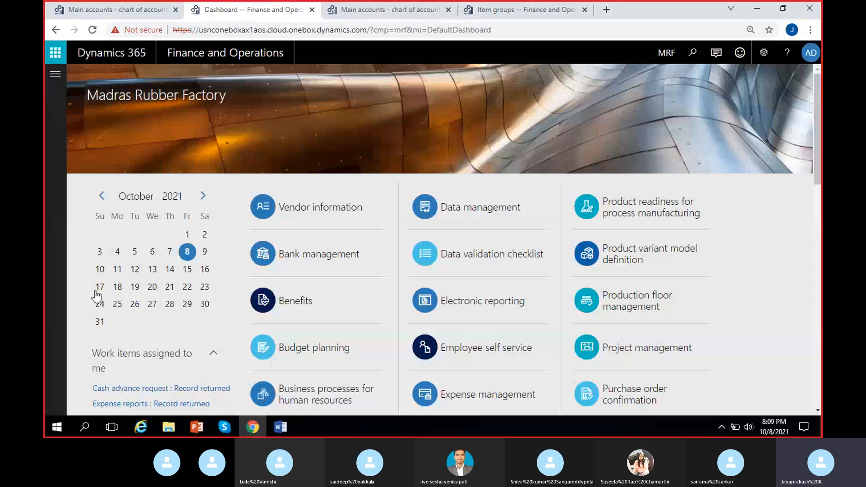
# - Switch to the MS Dynamics 8 PM Word notes and highlight "Creation of purchase order." in the Accounts payable procure-to-pay list
pyautogui.click(286, 426)
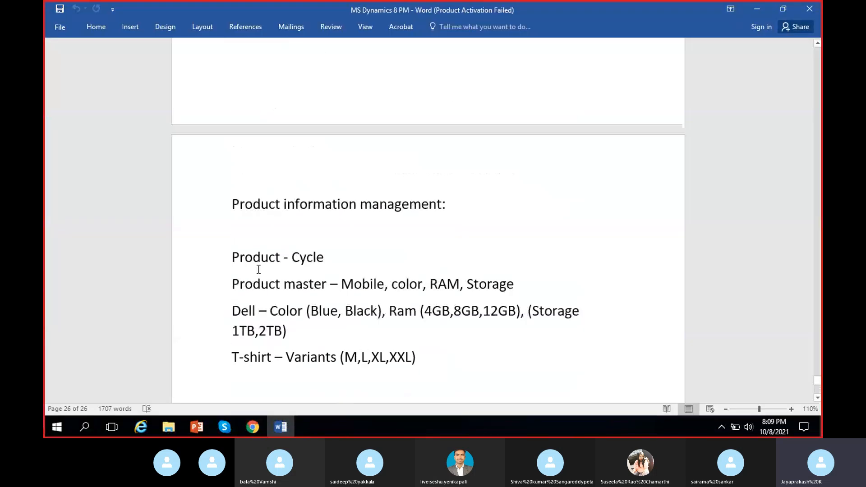
pyautogui.scroll(10, 258, 266)
pyautogui.scroll(15, 259, 269)
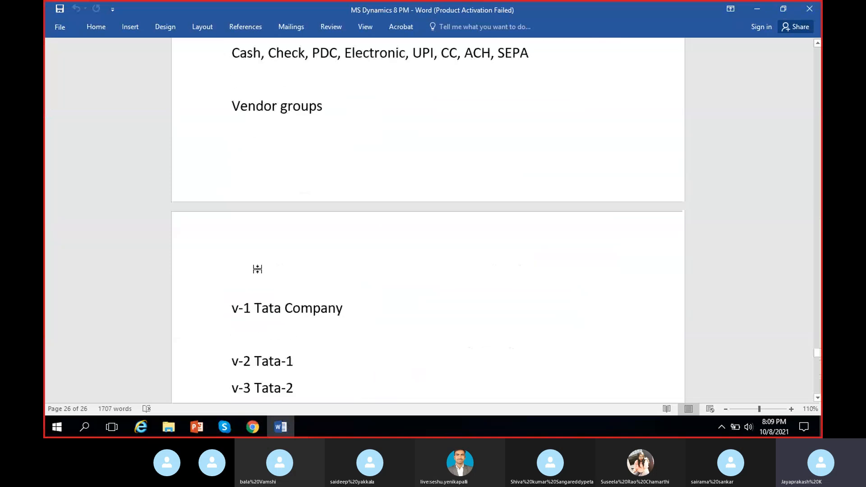
pyautogui.scroll(15, 259, 269)
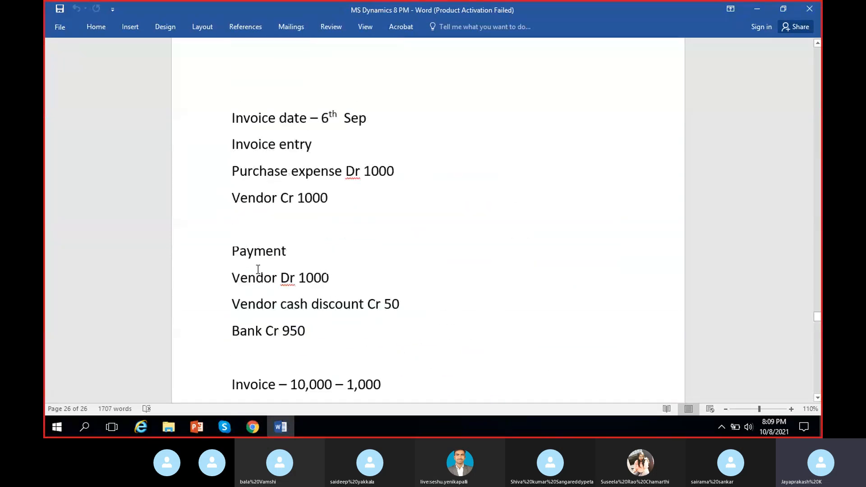
pyautogui.scroll(4, 258, 270)
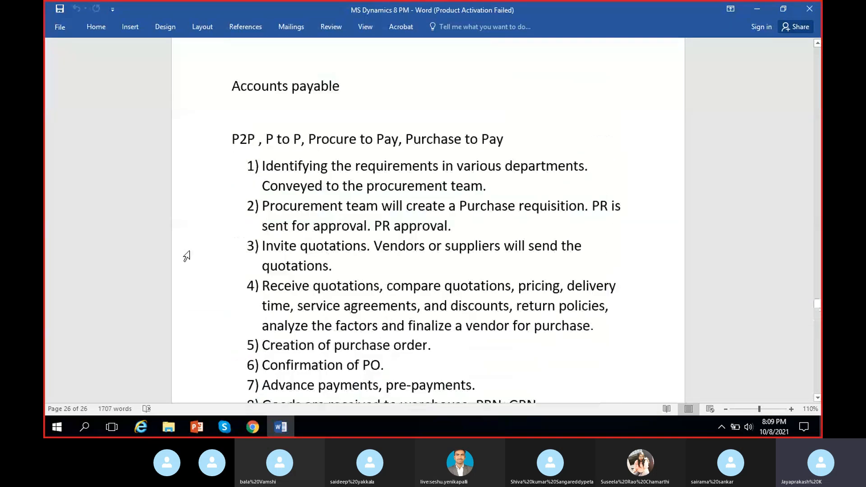
pyautogui.scroll(-2, 257, 264)
pyautogui.scroll(-2, 273, 260)
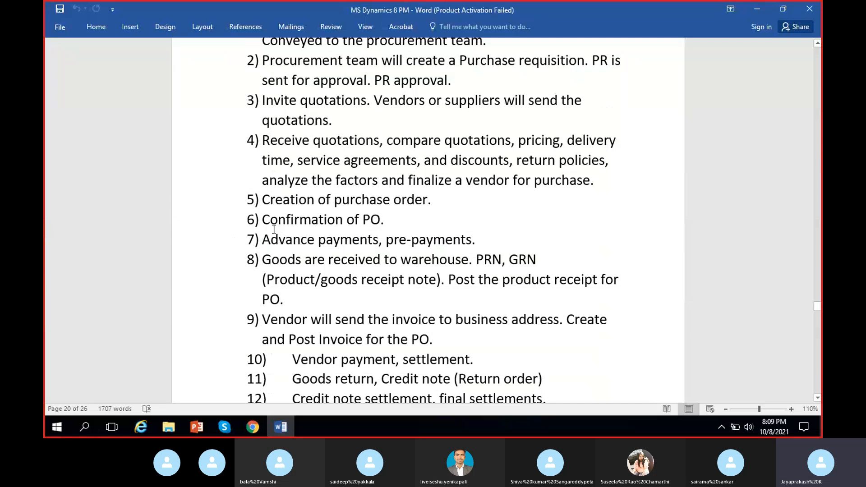
pyautogui.moveTo(263, 199); pyautogui.dragTo(432, 200)
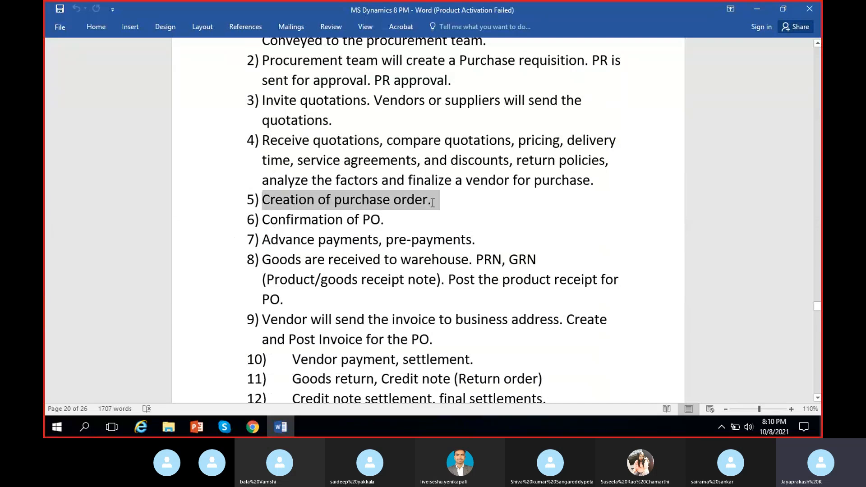
# - Go through the procure-to-pay notes from confirmation of the PO to invoice posting, highlighting the confirmation, goods receipt and vendor invoice points
pyautogui.click(371, 220)
pyautogui.moveTo(261, 219); pyautogui.dragTo(409, 222)
pyautogui.click(382, 271)
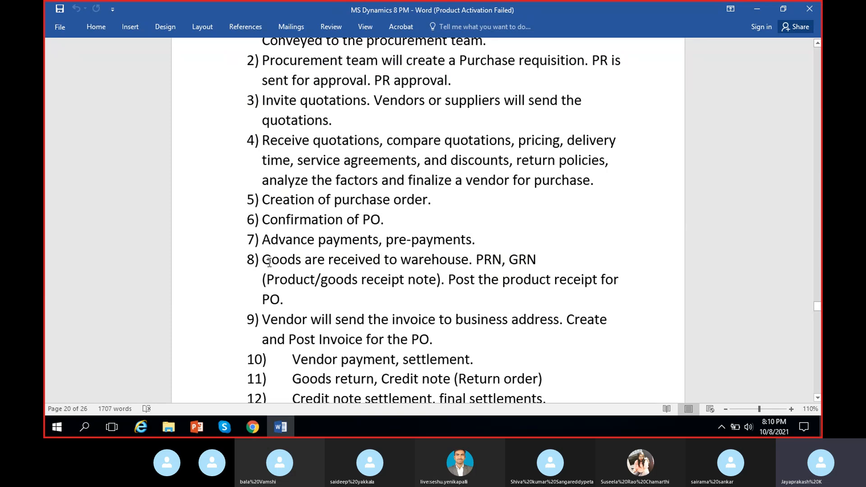
pyautogui.moveTo(265, 259); pyautogui.dragTo(485, 296)
pyautogui.scroll(-1, 485, 297)
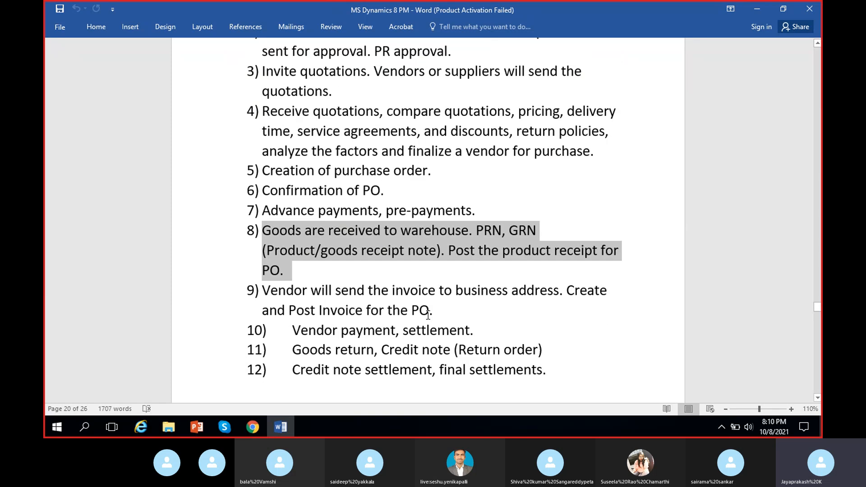
pyautogui.moveTo(263, 290); pyautogui.dragTo(447, 311)
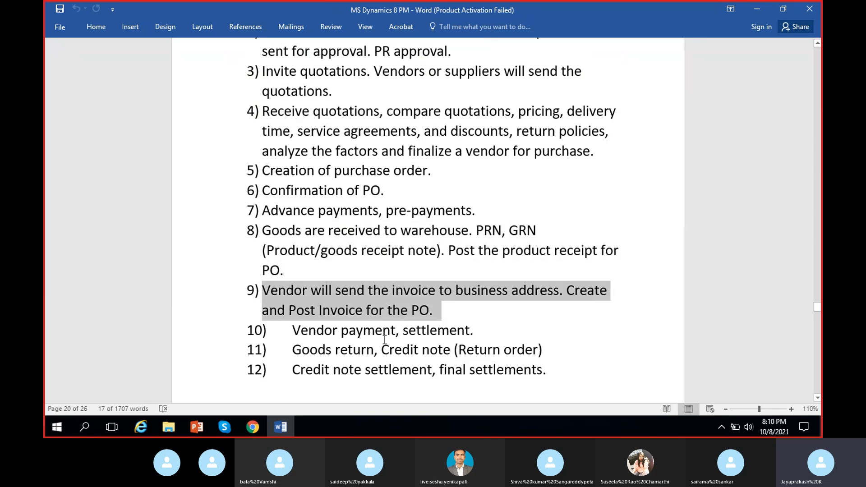
pyautogui.click(379, 315)
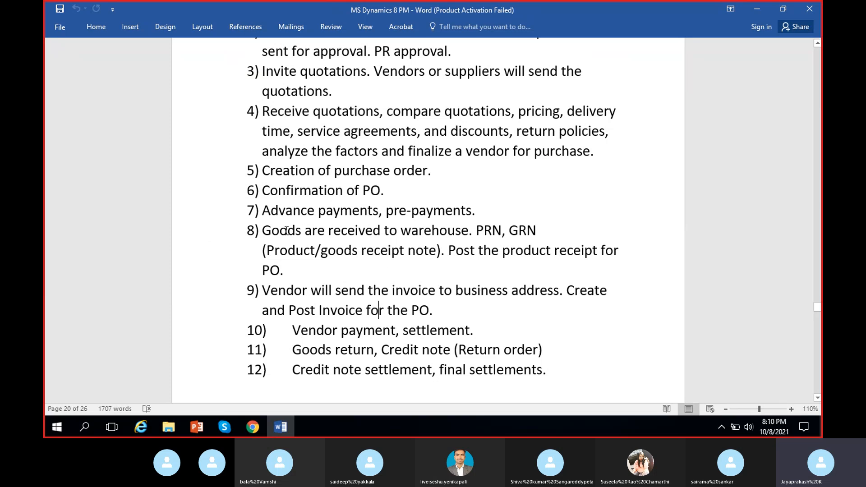
pyautogui.scroll(1, 313, 240)
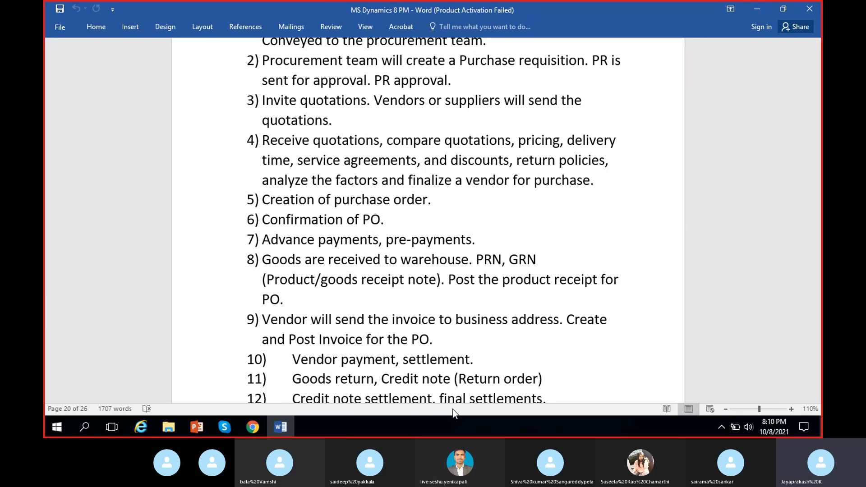
# - Add a new page at the end of the notes and start it with the line "Purchase order:"
pyautogui.scroll(-10, 485, 308)
pyautogui.moveTo(816, 312); pyautogui.dragTo(816, 388)
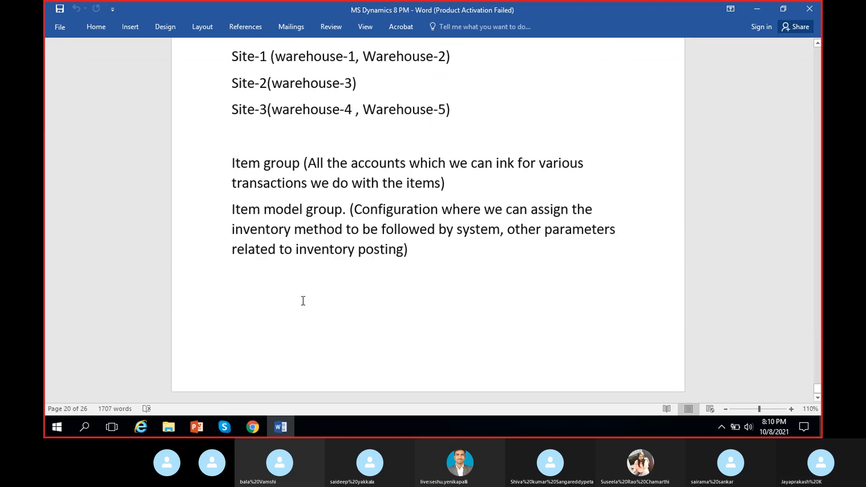
pyautogui.click(468, 268)
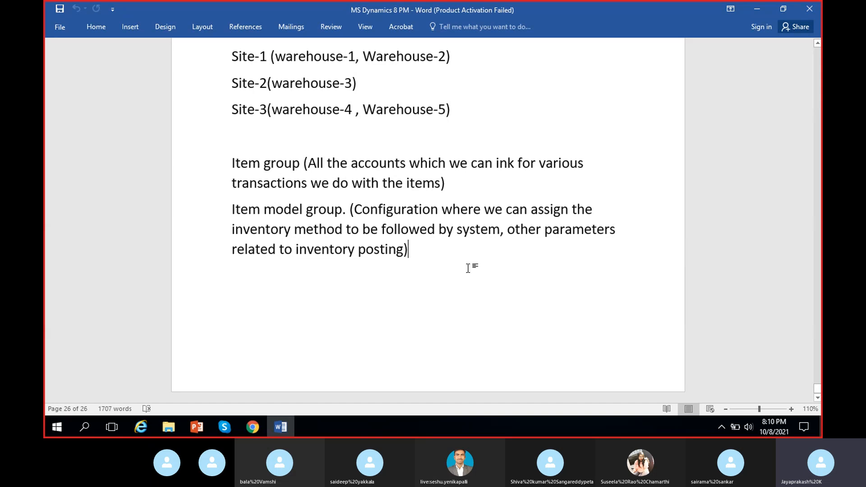
pyautogui.press('Return')
pyautogui.hotkey('ctrl', 'Return')
pyautogui.scroll(-2, 472, 274)
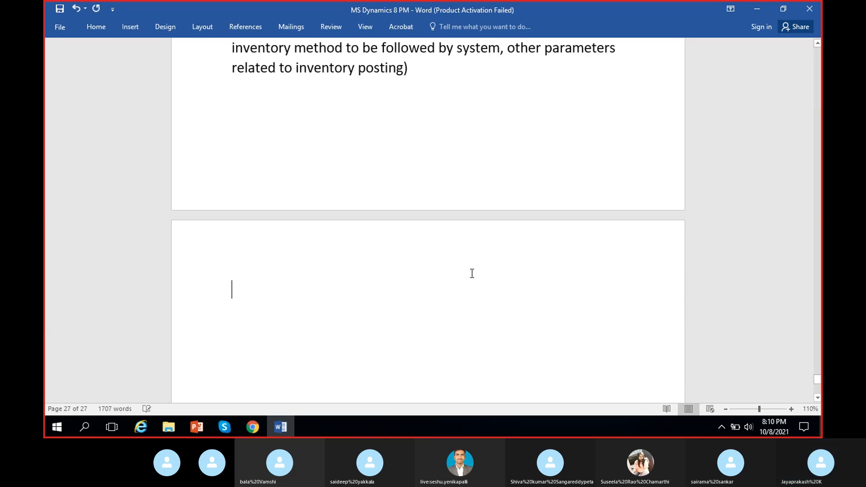
pyautogui.write('Purcha')
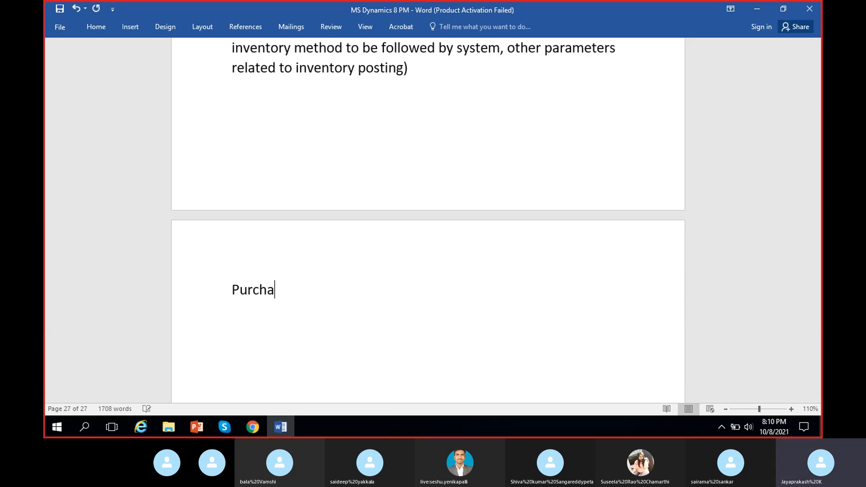
pyautogui.write('se order:')
pyautogui.press('Return')
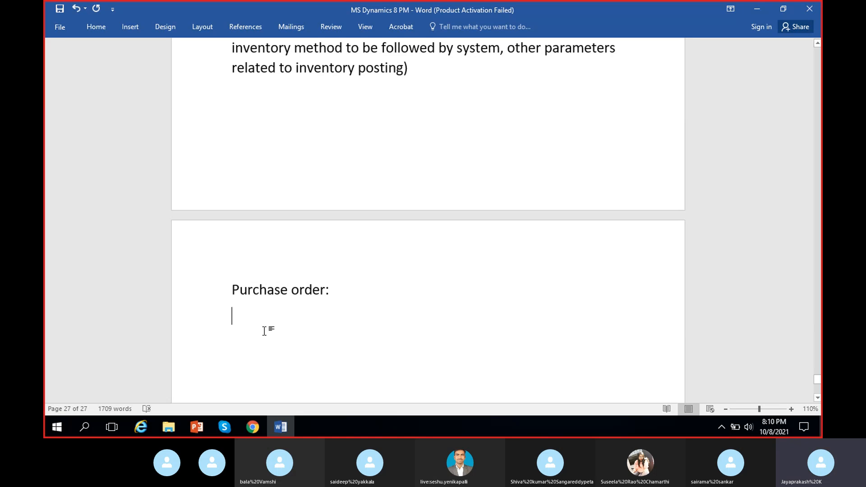
# - Switch to Dynamics 365 in Chrome and open MRF's All purchase orders list from Accounts payable
pyautogui.click(253, 426)
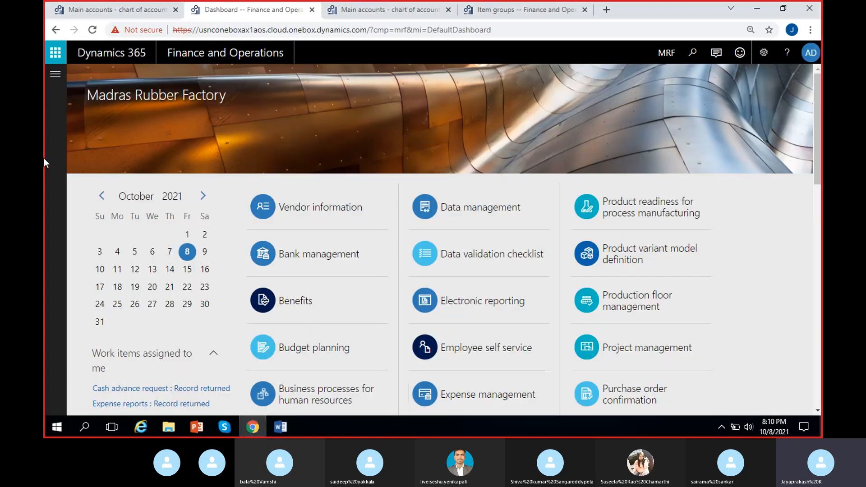
pyautogui.click(55, 76)
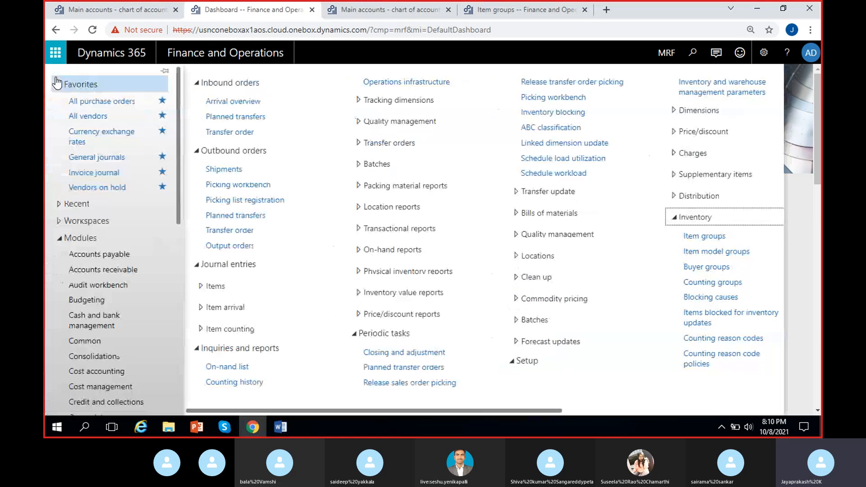
pyautogui.click(118, 255)
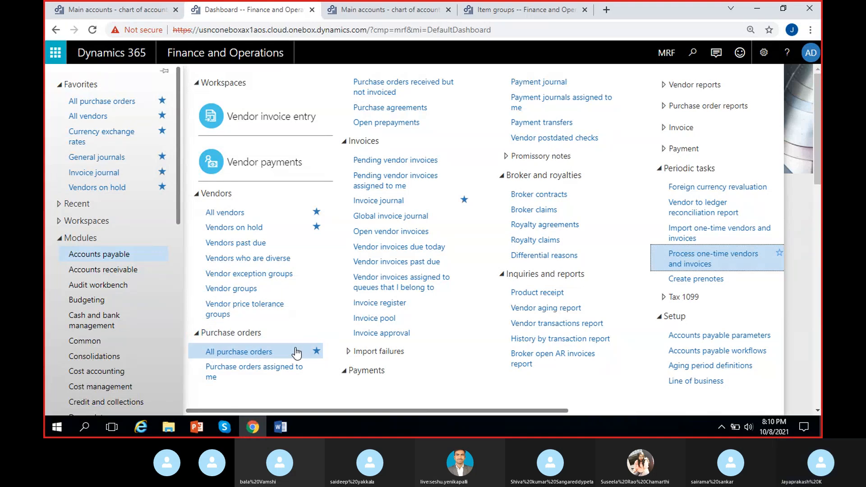
pyautogui.click(256, 352)
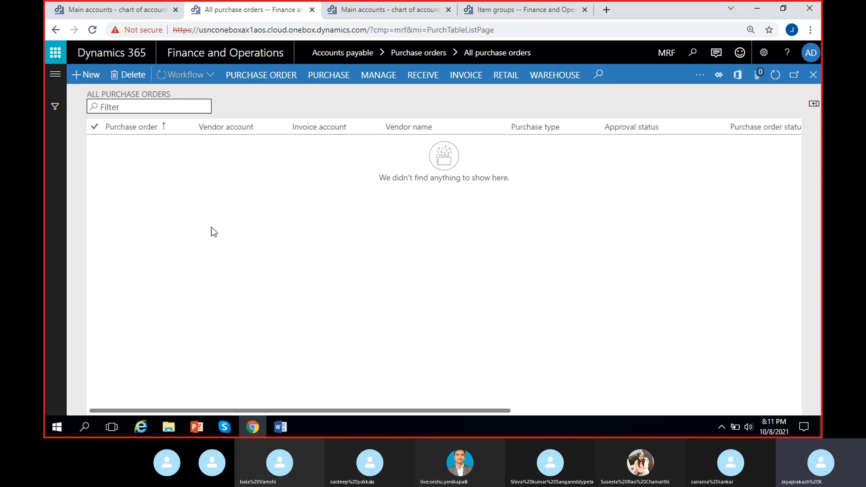
# - Open the Procurement and sourcing parameters for MRF in the browser tab showing the main accounts
pyautogui.click(111, 15)
pyautogui.click(51, 76)
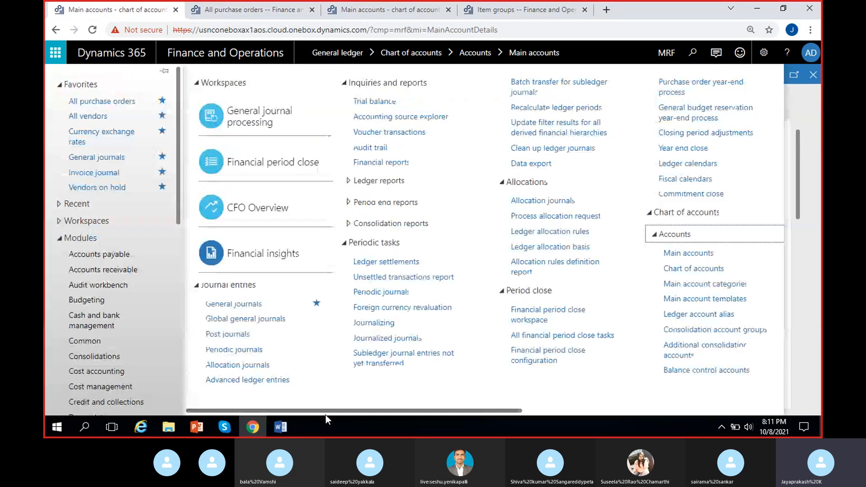
pyautogui.click(132, 257)
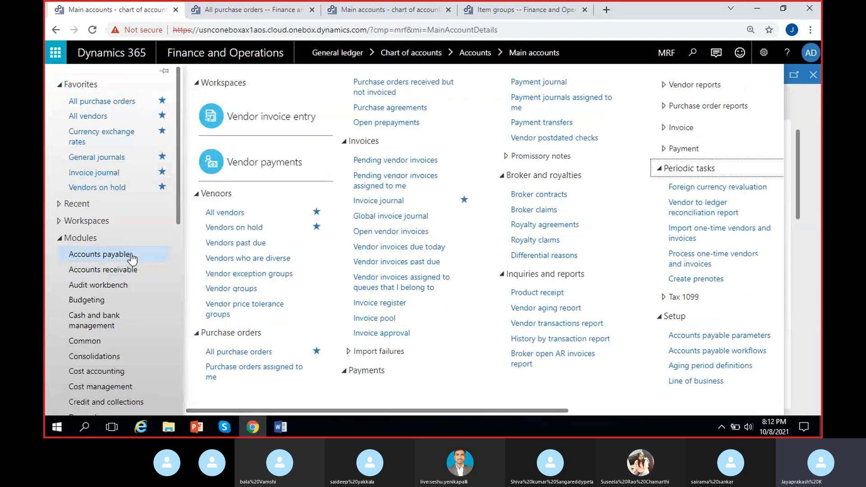
pyautogui.scroll(-6, 103, 334)
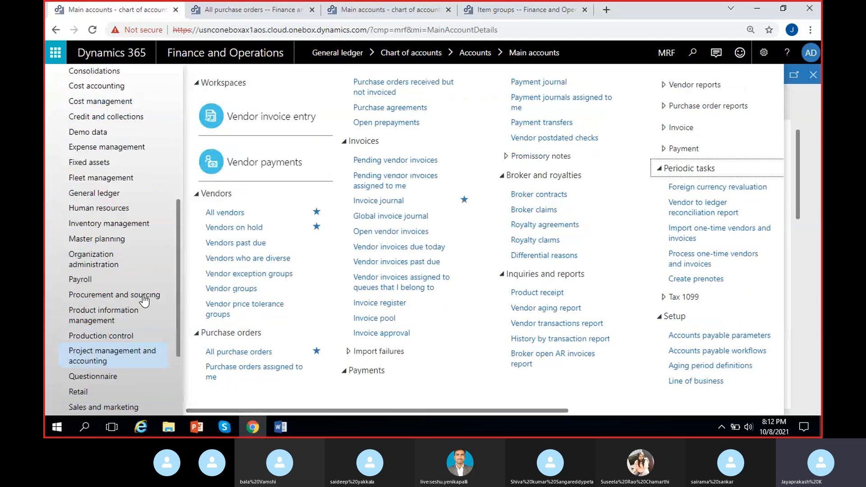
pyautogui.click(129, 296)
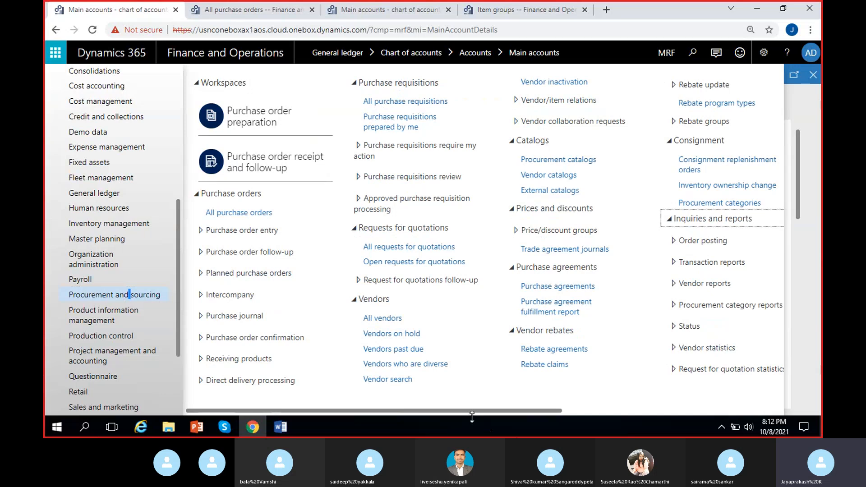
pyautogui.moveTo(453, 409); pyautogui.dragTo(683, 424)
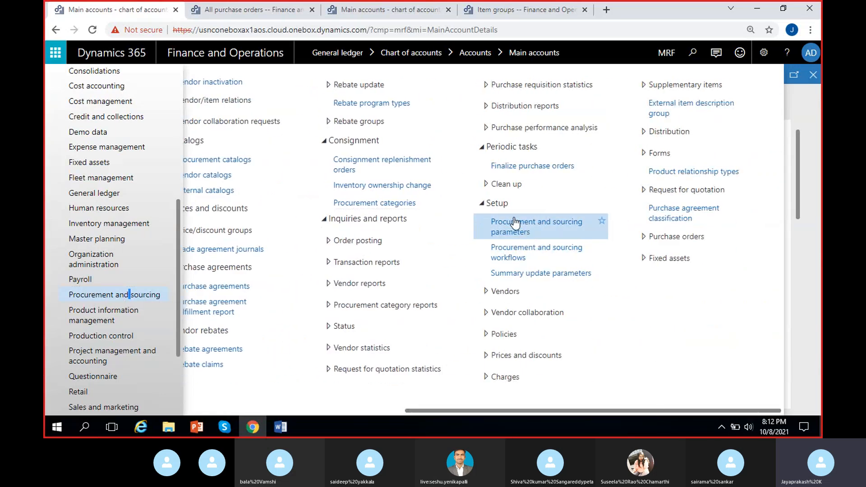
pyautogui.click(536, 231)
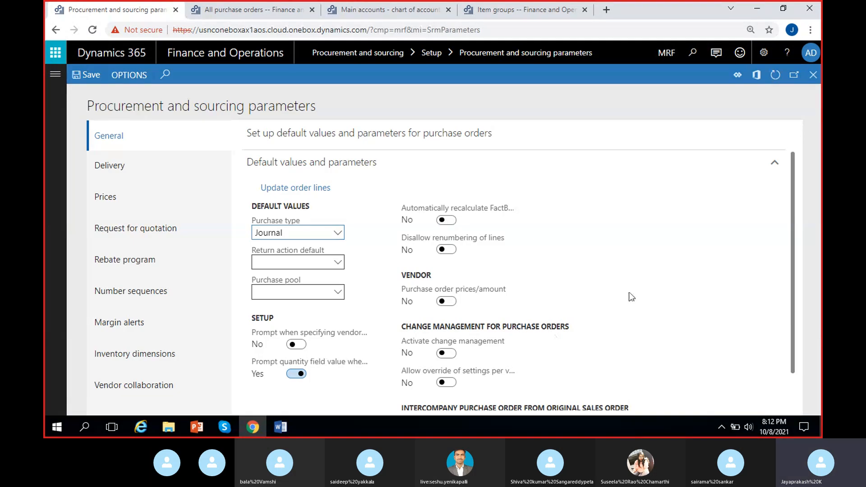
# - View the details of the number sequence assigned to the Purchase order reference in the parameters' number sequences
pyautogui.scroll(-1, 631, 296)
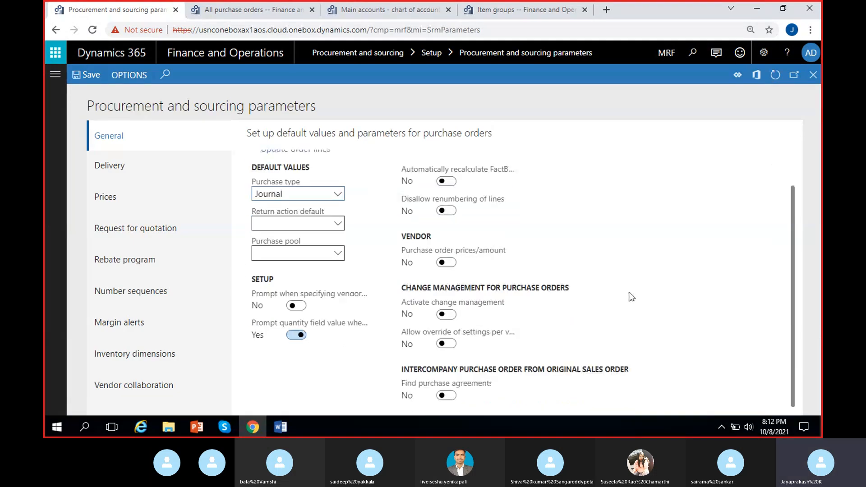
pyautogui.click(122, 301)
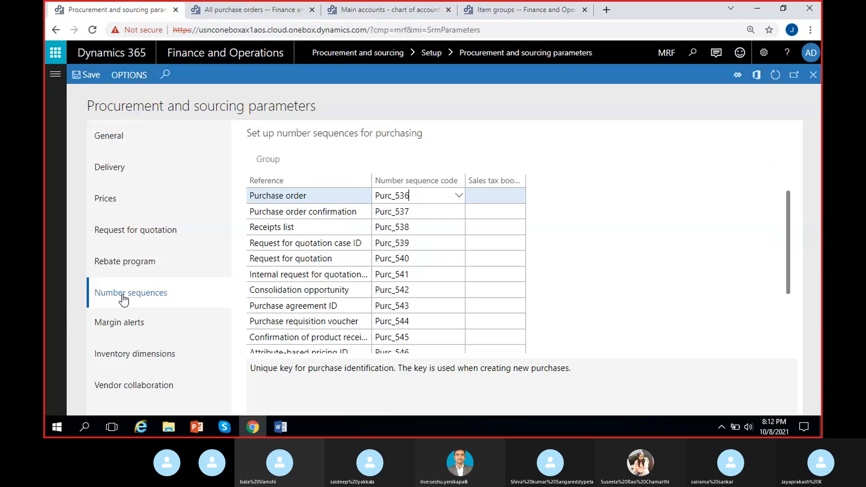
pyautogui.click(339, 196)
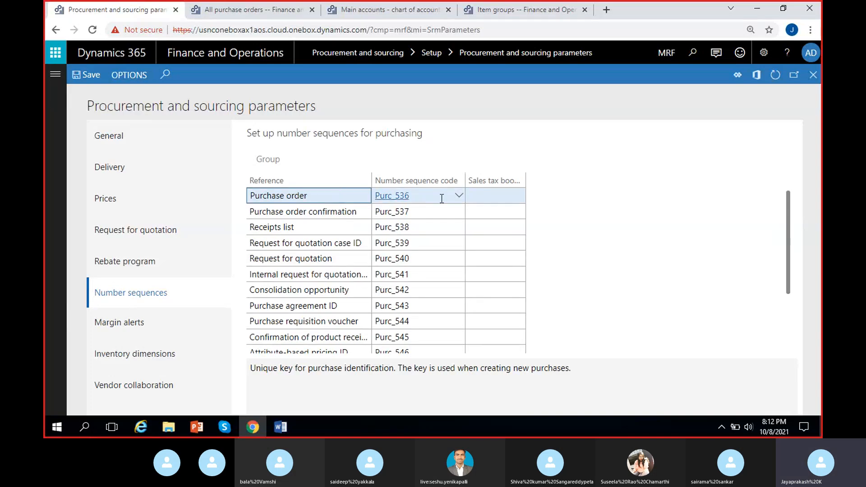
pyautogui.rightClick(459, 202)
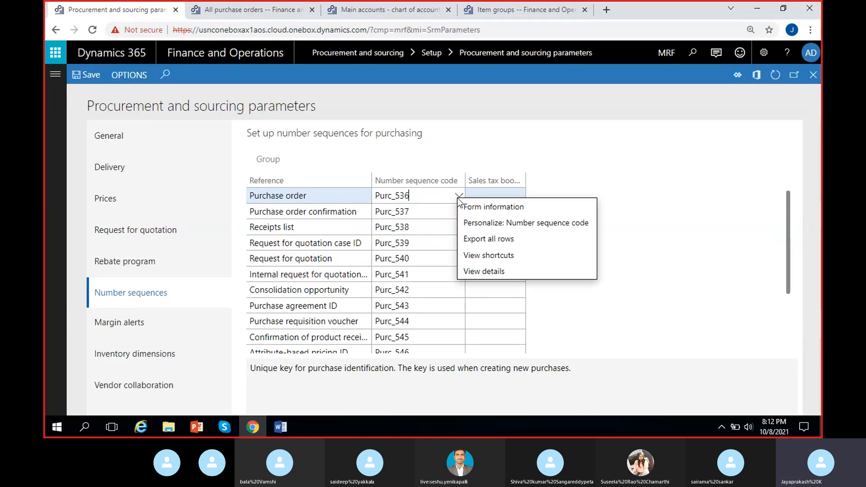
pyautogui.click(474, 271)
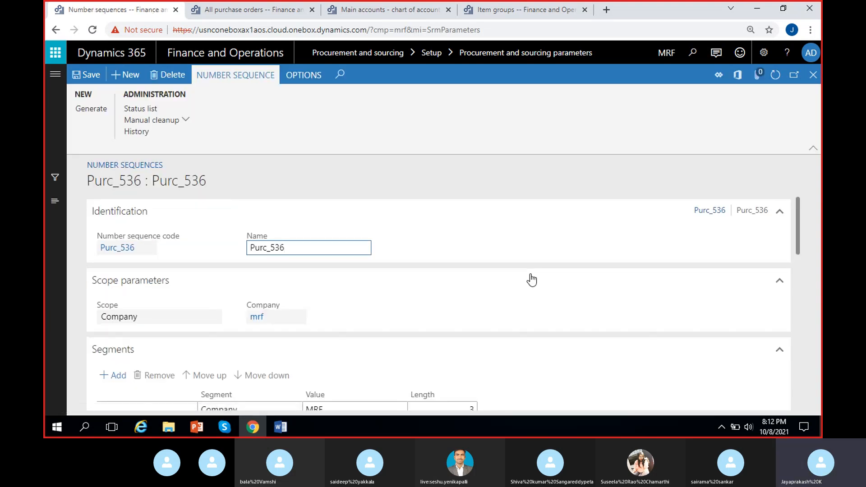
# - Remove the Company segment from the purchase order number sequence and set the Constant segment's value to "PO-"
pyautogui.scroll(-5, 270, 311)
pyautogui.scroll(3, 266, 329)
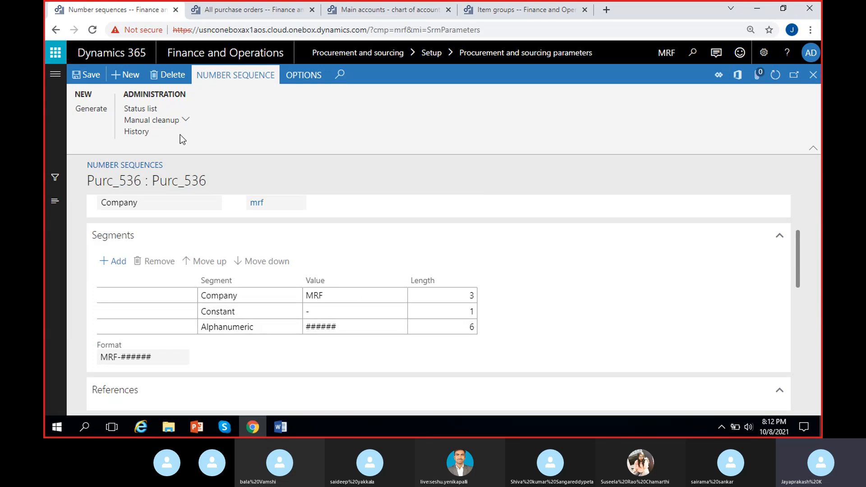
pyautogui.click(368, 294)
pyautogui.click(155, 261)
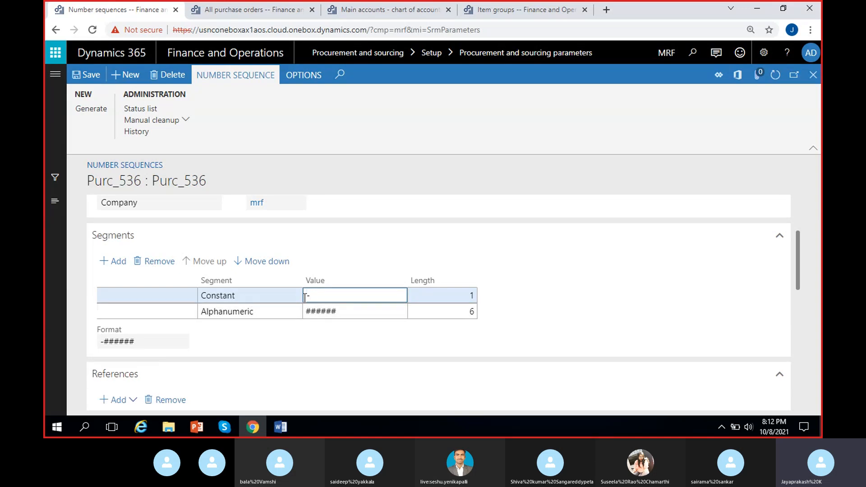
pyautogui.write('PO')
pyautogui.click(533, 318)
# - Make the purchase order number sequence continuous, save it and return to the Procurement and sourcing parameters
pyautogui.scroll(-3, 533, 317)
pyautogui.scroll(-5, 399, 315)
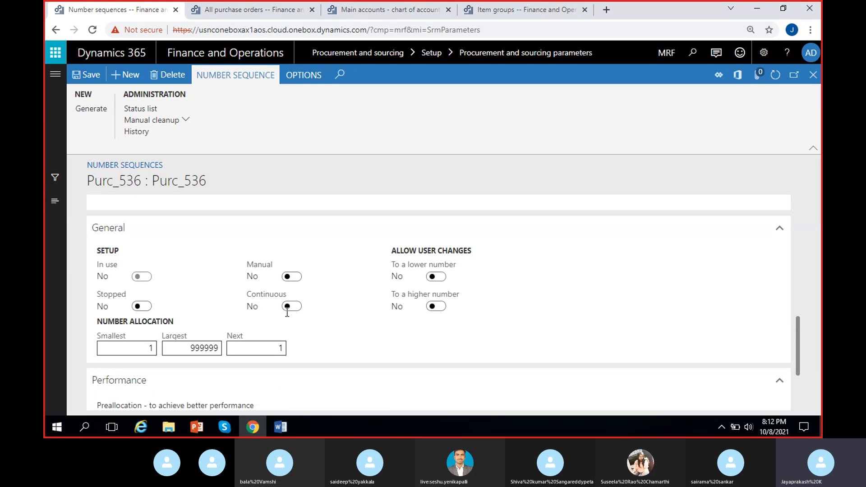
pyautogui.click(291, 306)
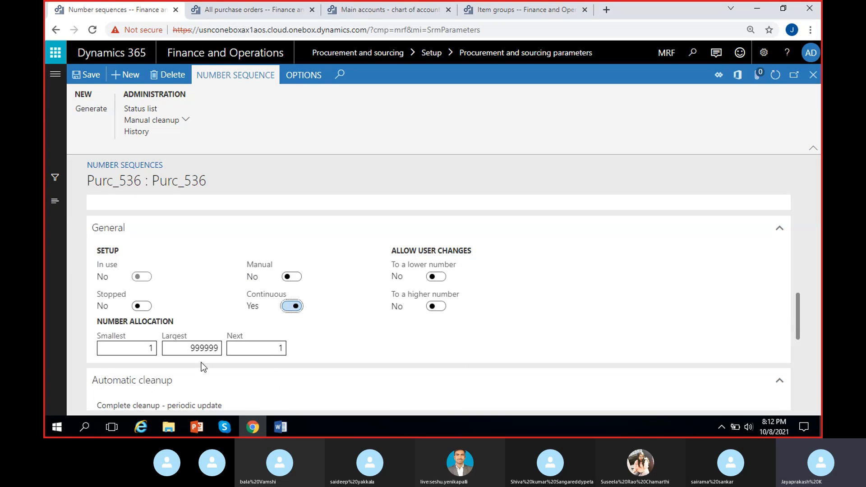
pyautogui.click(87, 79)
pyautogui.click(813, 74)
pyautogui.click(639, 260)
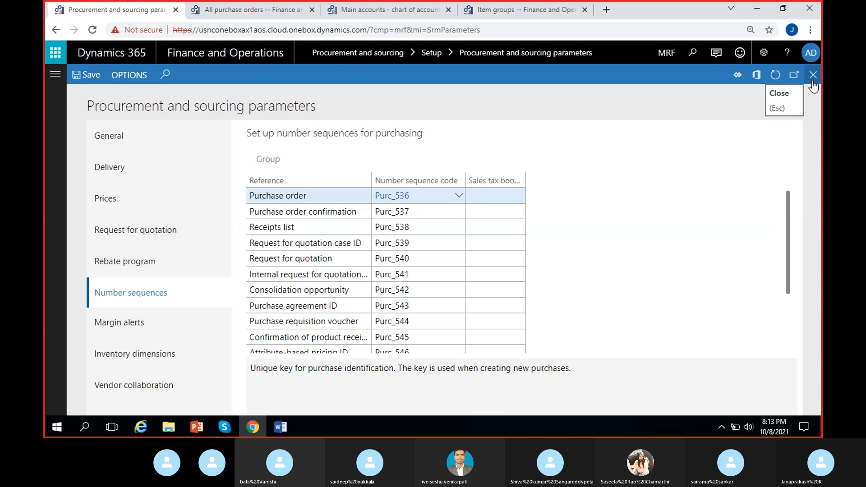
# - Look at the existing Procurement and sourcing workflows and close the page
pyautogui.click(54, 76)
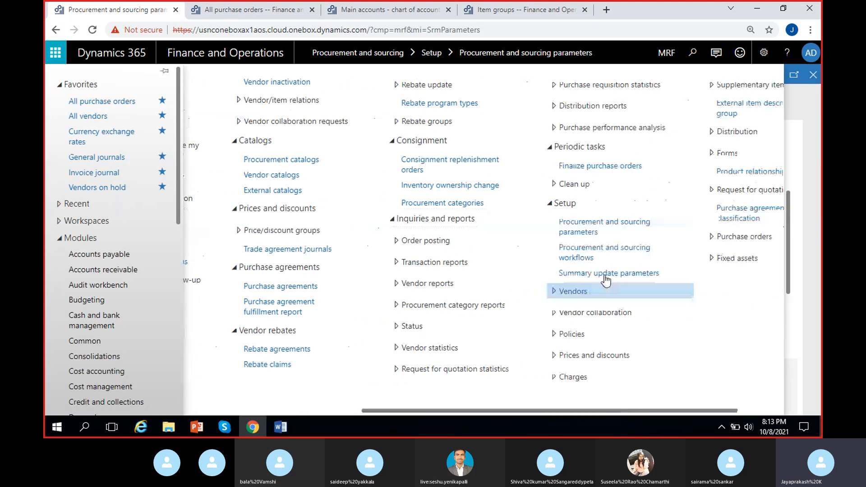
pyautogui.click(606, 257)
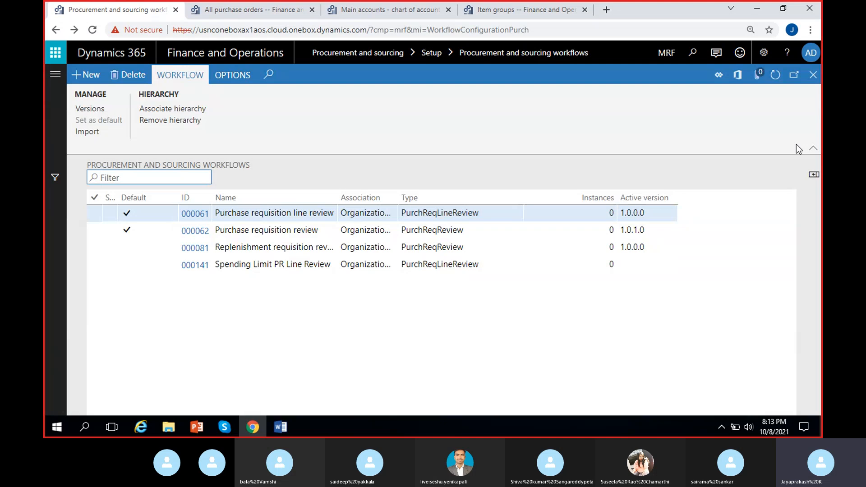
pyautogui.click(812, 75)
# - Refresh MRF's All purchase orders list and start a new purchase order with Maruthi suzuki as the vendor
pyautogui.click(256, 17)
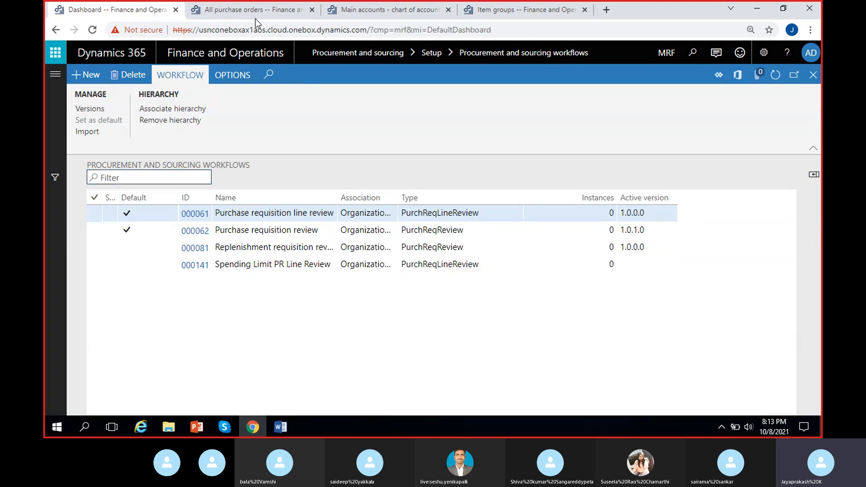
pyautogui.click(773, 76)
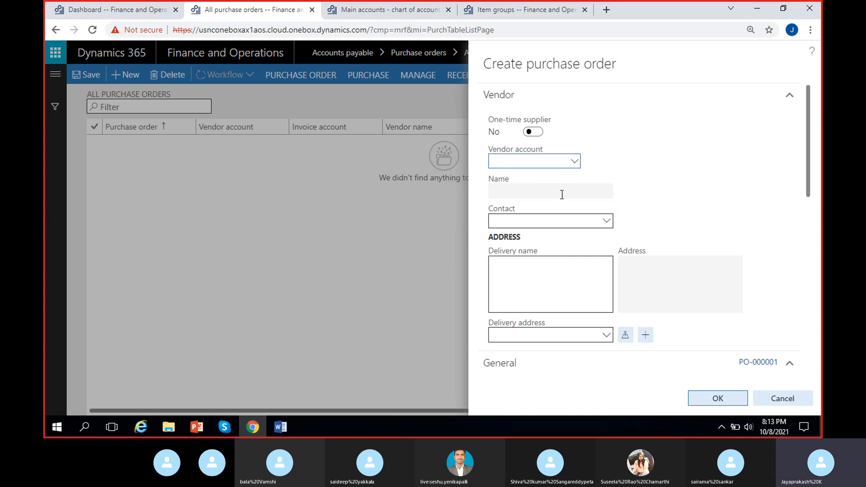
pyautogui.click(573, 166)
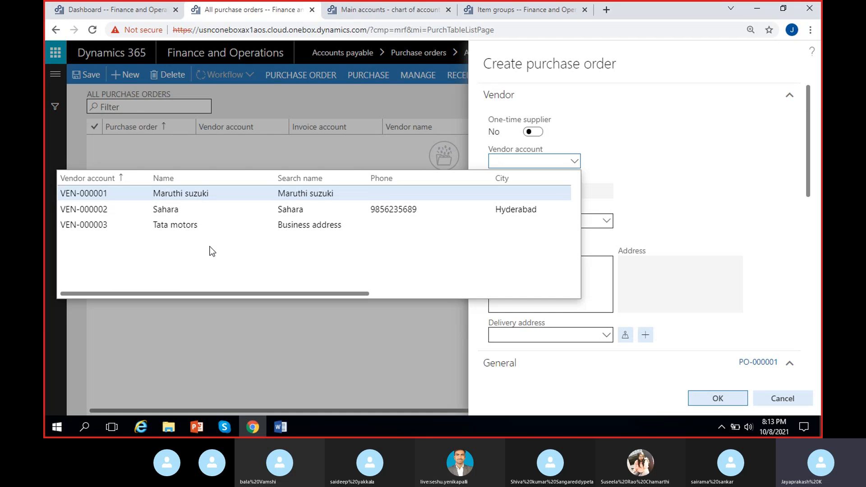
pyautogui.click(187, 193)
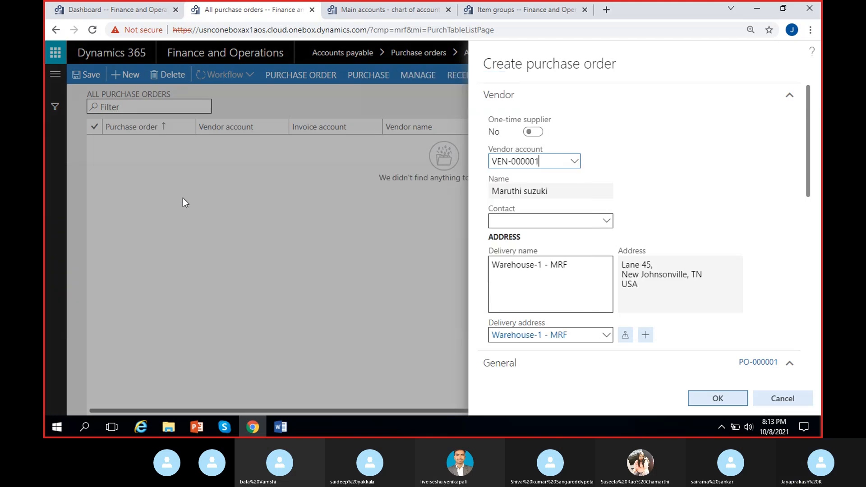
# - Check the vendor name and One-time supplier option, and clear the Vendor account field of the new purchase order
pyautogui.click(523, 191)
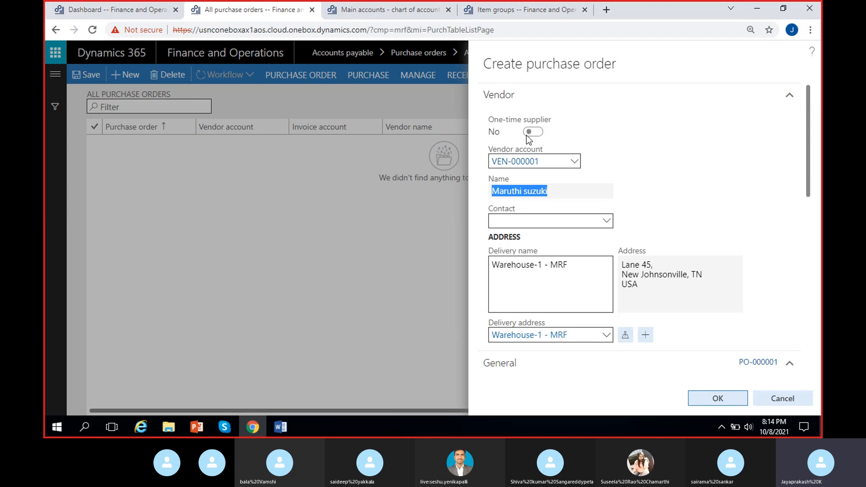
pyautogui.click(551, 135)
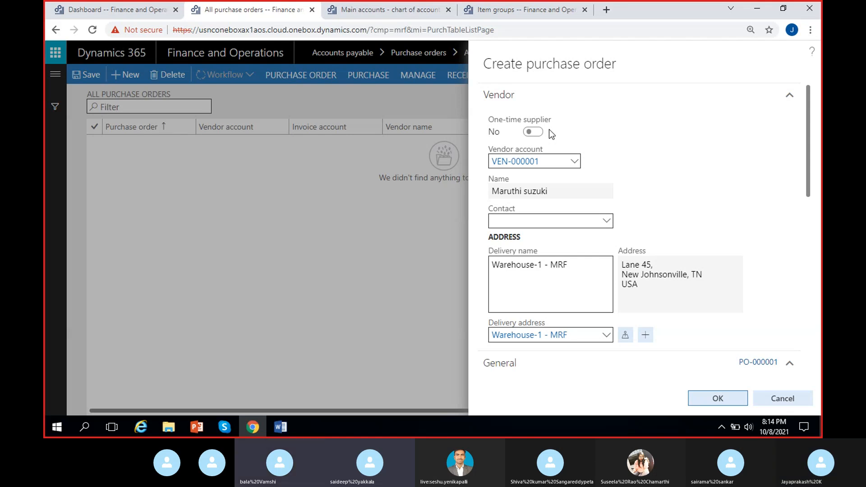
pyautogui.click(545, 162)
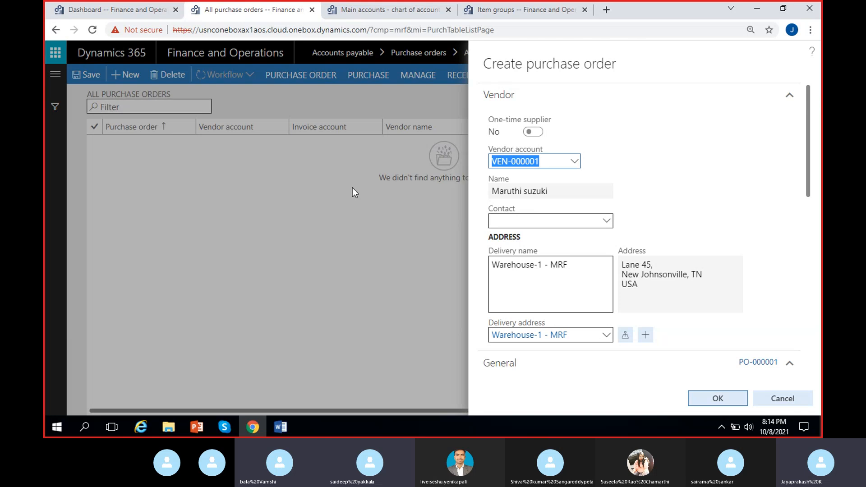
pyautogui.press('BackSpace')
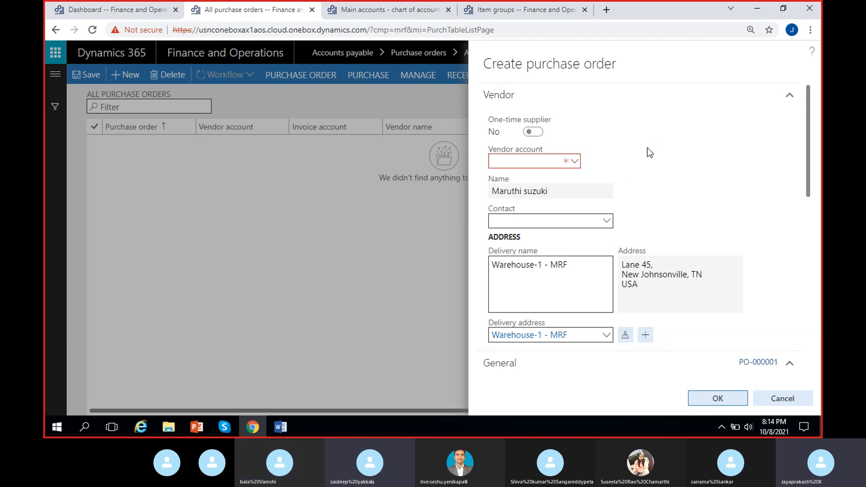
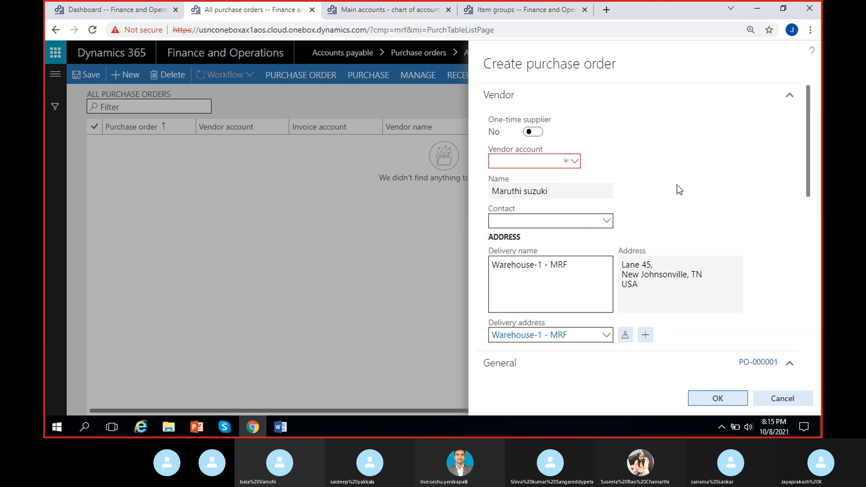
# - Set the new purchase order's vendor account to VEN-000001 and check its delivery address
pyautogui.click(575, 162)
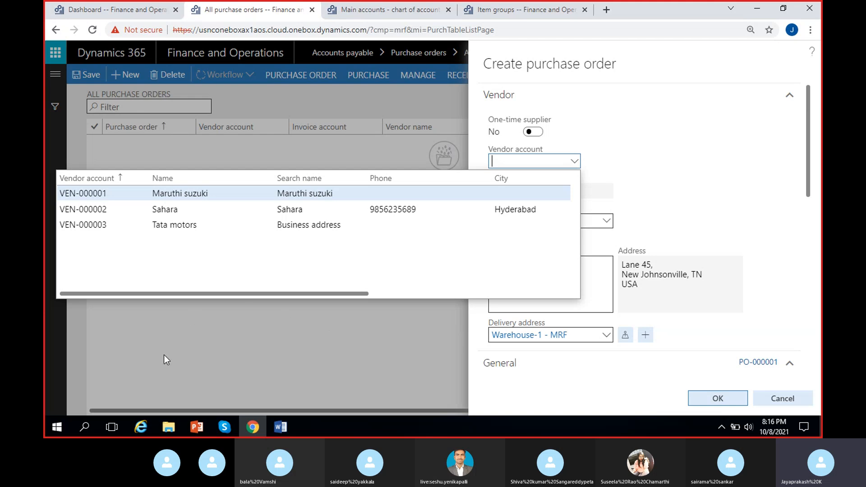
pyautogui.click(226, 195)
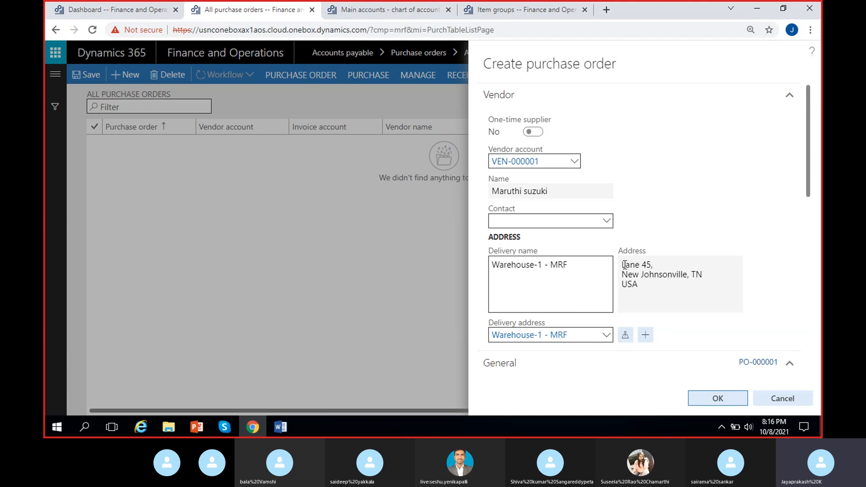
pyautogui.moveTo(624, 265); pyautogui.dragTo(651, 290)
pyautogui.click(664, 301)
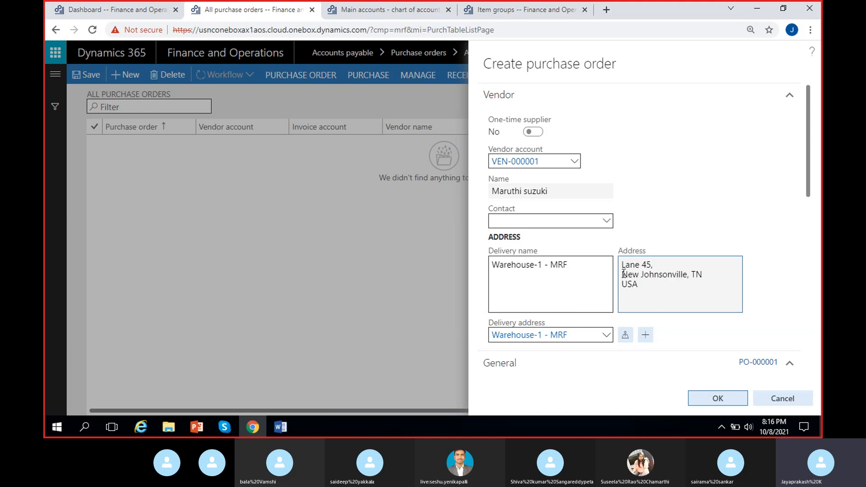
pyautogui.moveTo(622, 265); pyautogui.dragTo(655, 286)
pyautogui.click(656, 287)
# - Look at the available delivery addresses and view the details of the Warehouse-1 - MRF address
pyautogui.click(606, 336)
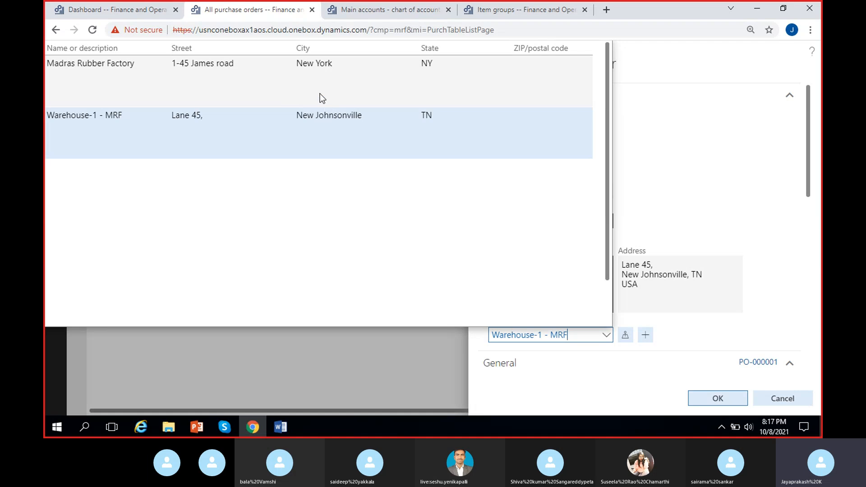
pyautogui.click(750, 269)
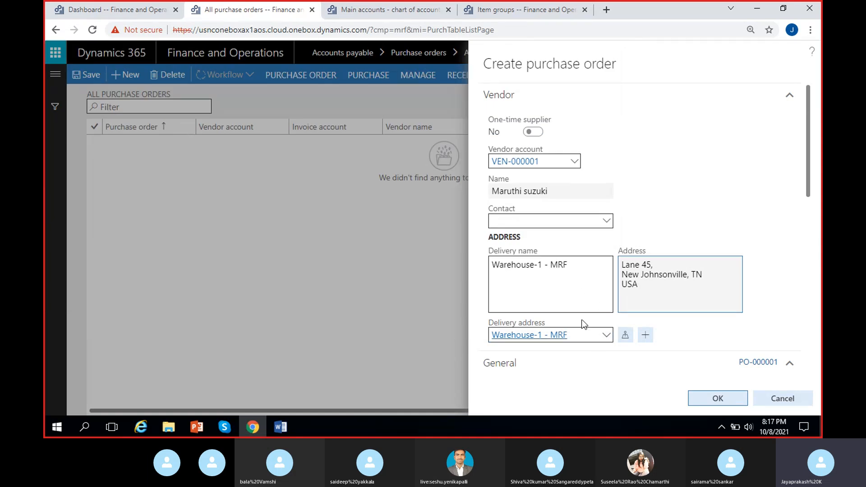
pyautogui.rightClick(605, 335)
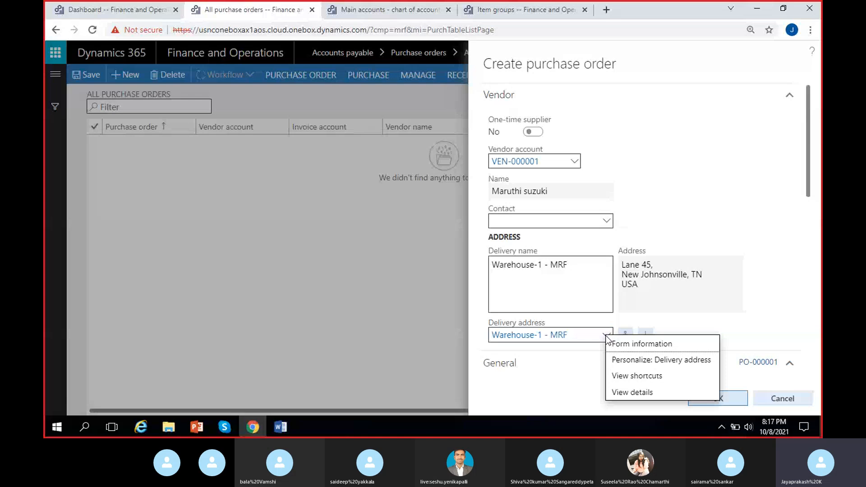
pyautogui.click(613, 391)
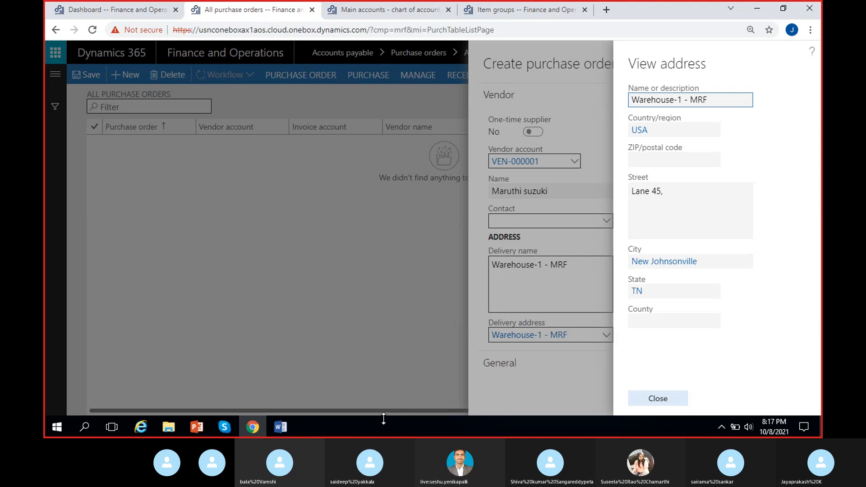
pyautogui.click(671, 395)
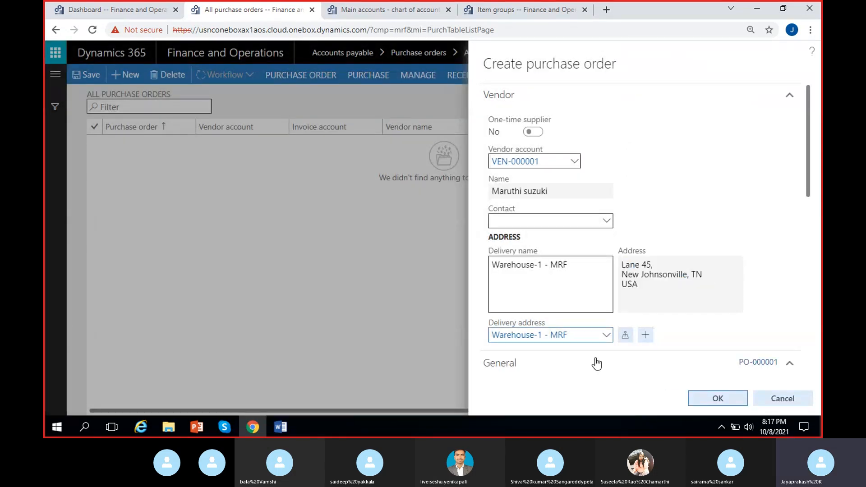
# - Open the Legal entities page under Organization administration alongside the unfinished purchase order
pyautogui.click(93, 10)
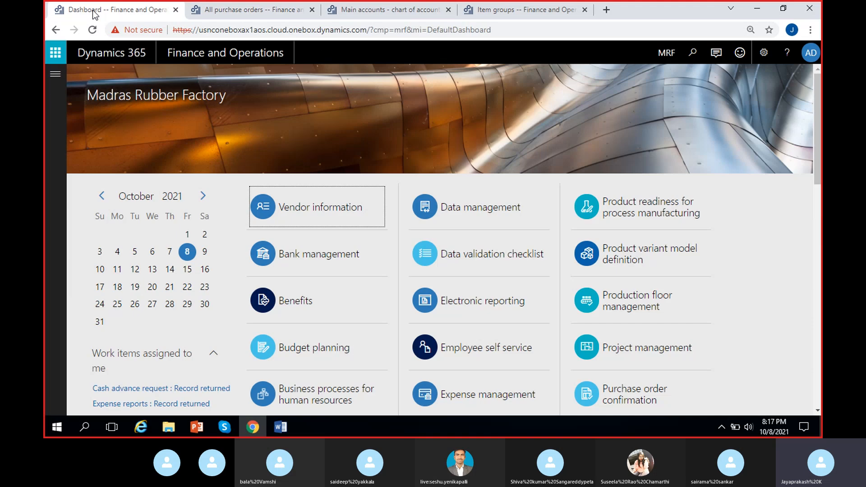
pyautogui.click(54, 77)
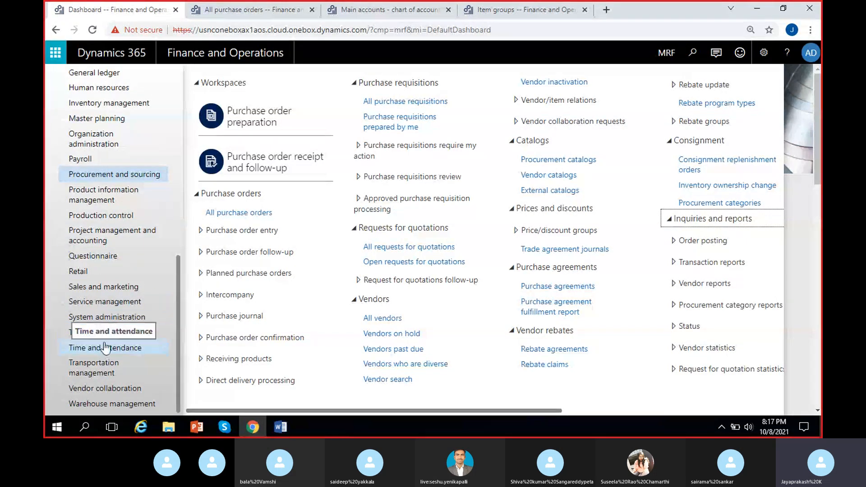
pyautogui.scroll(3, 117, 308)
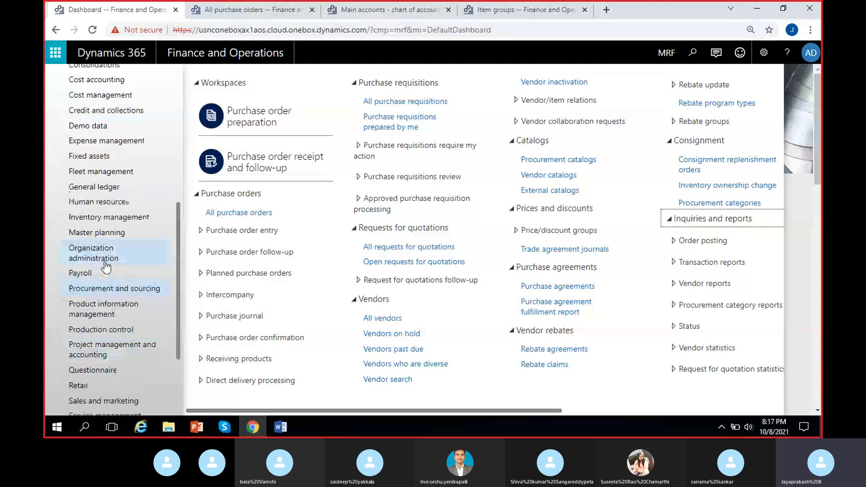
pyautogui.click(105, 255)
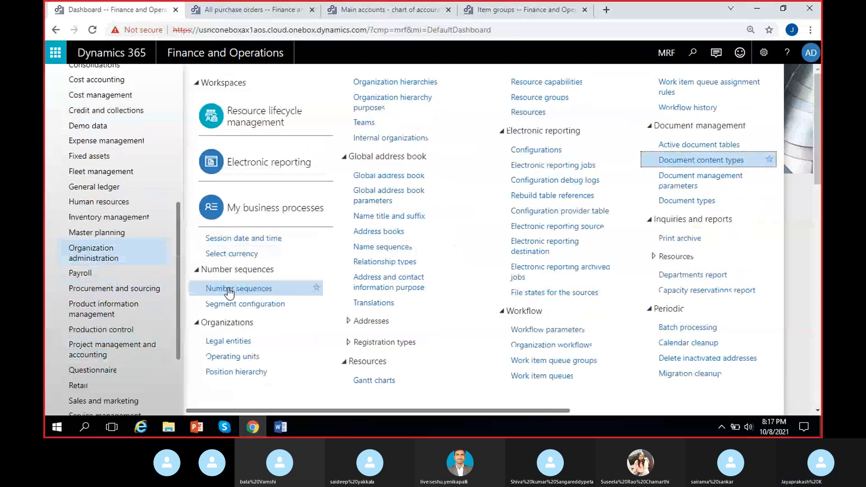
pyautogui.click(234, 341)
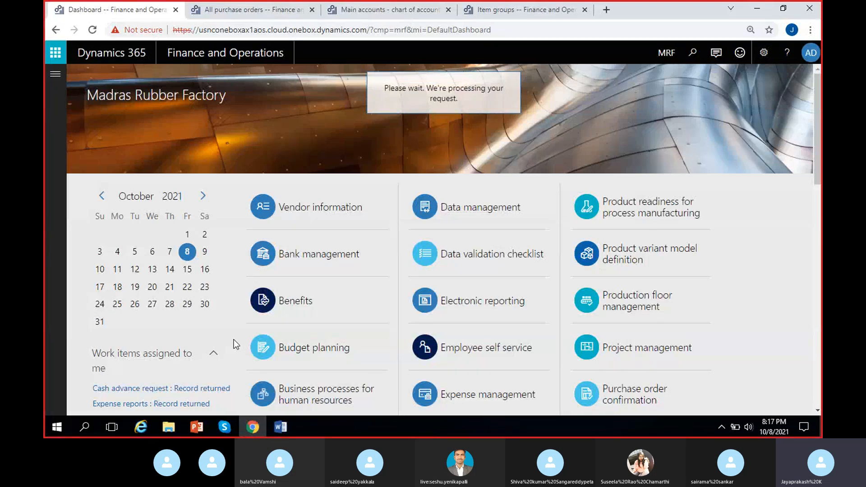
# - Examine the purposes of the Madras Rubber Factory and Warehouse-1 - MRF addresses in the MRF legal entity
pyautogui.scroll(-5, 420, 314)
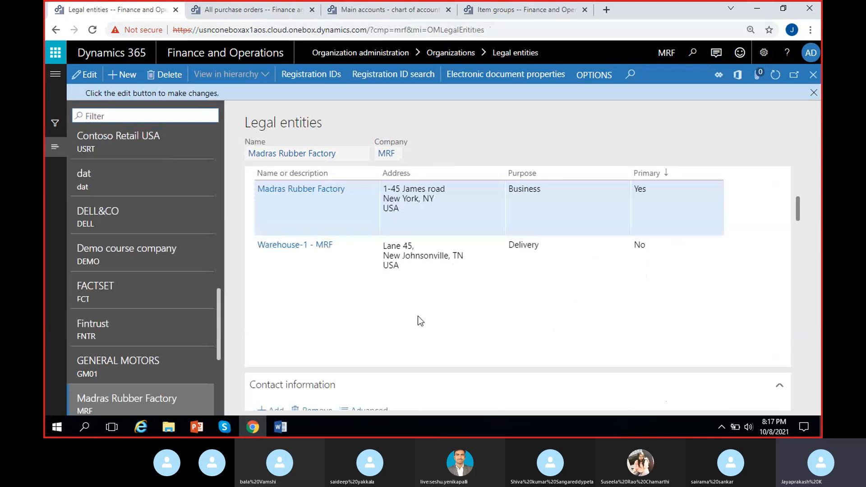
pyautogui.click(553, 194)
pyautogui.click(541, 244)
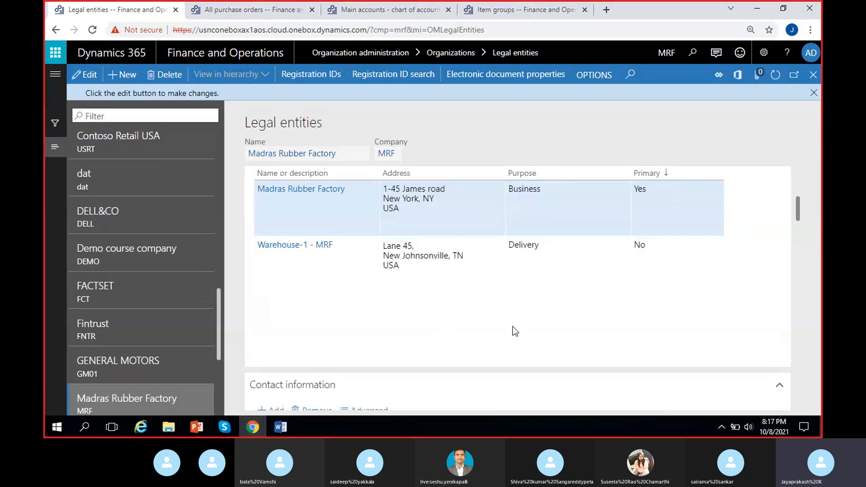
pyautogui.click(553, 268)
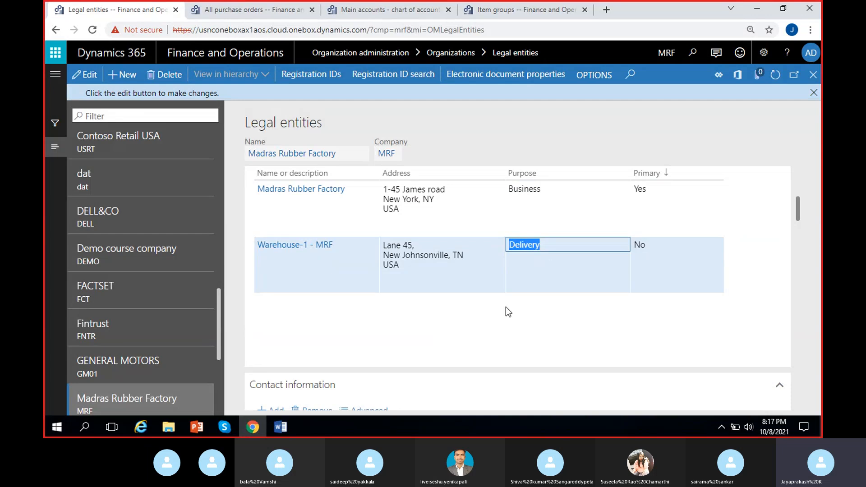
pyautogui.click(505, 307)
pyautogui.click(542, 260)
pyautogui.click(539, 295)
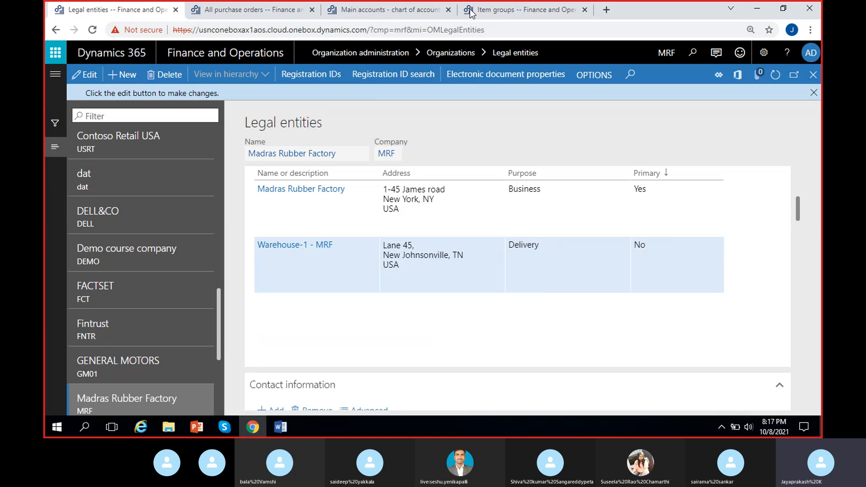
# - Compare the purchase order's delivery address with the Delivery purpose of Warehouse-1 - MRF in the legal entity
pyautogui.click(258, 10)
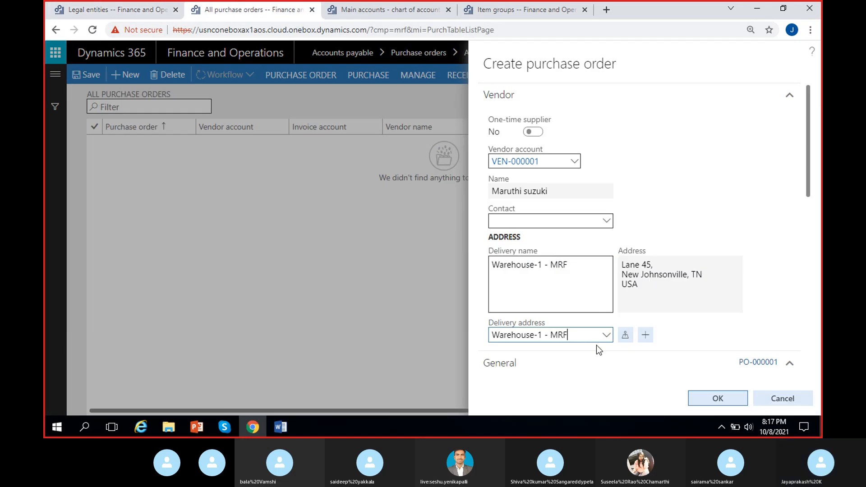
pyautogui.moveTo(489, 322); pyautogui.dragTo(577, 323)
pyautogui.click(694, 298)
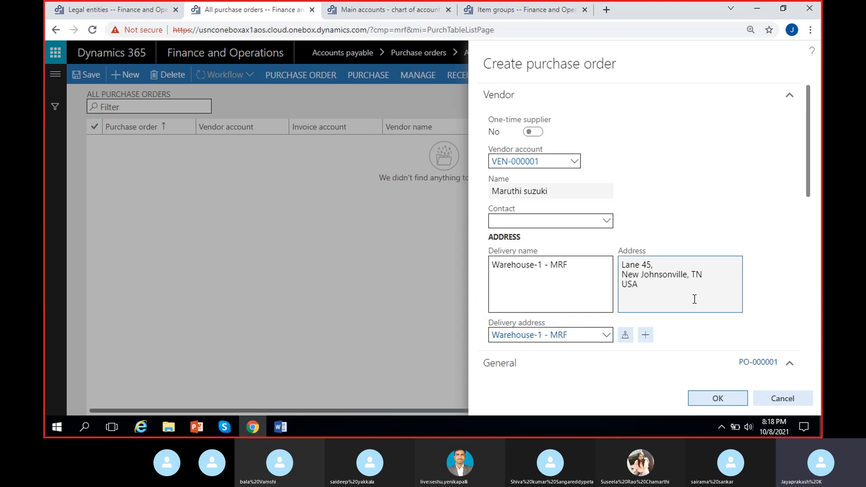
pyautogui.click(144, 11)
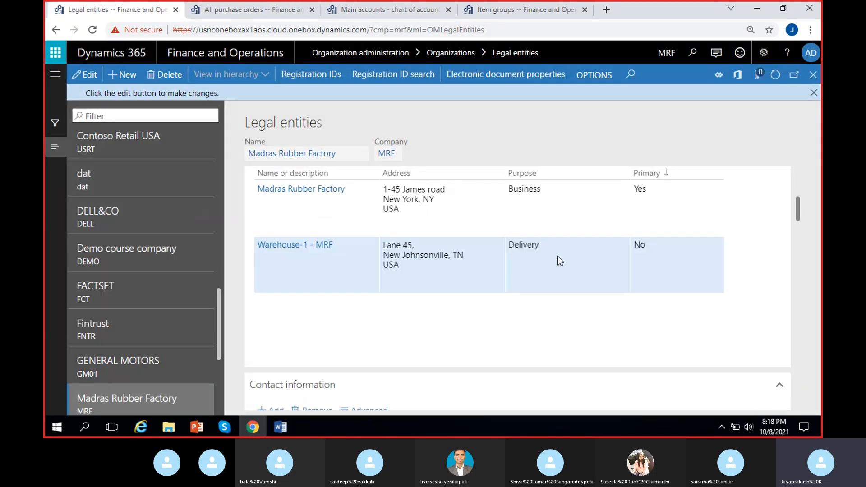
pyautogui.click(547, 242)
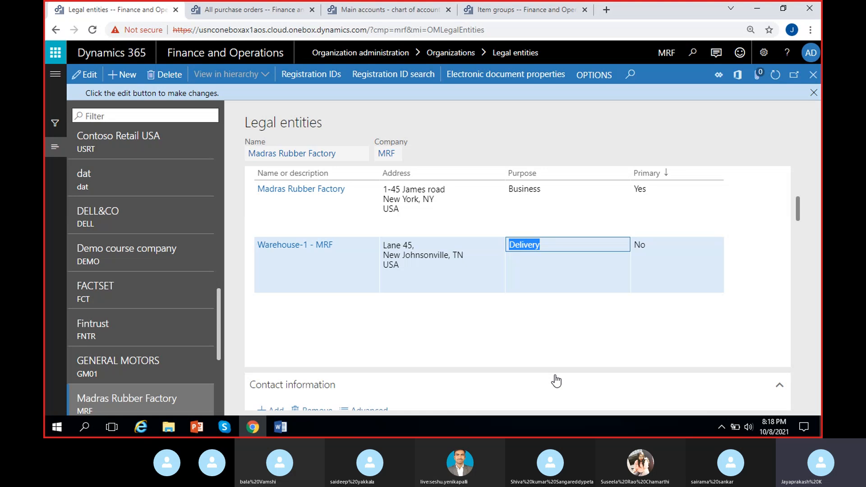
# - Return to the new purchase order and review its delivery address choices, keeping Warehouse-1 - MRF
pyautogui.click(247, 10)
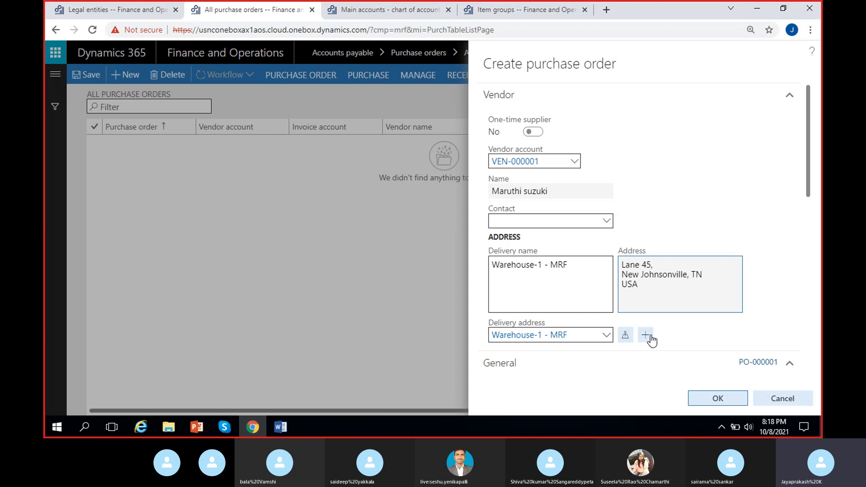
pyautogui.click(606, 335)
pyautogui.click(606, 335)
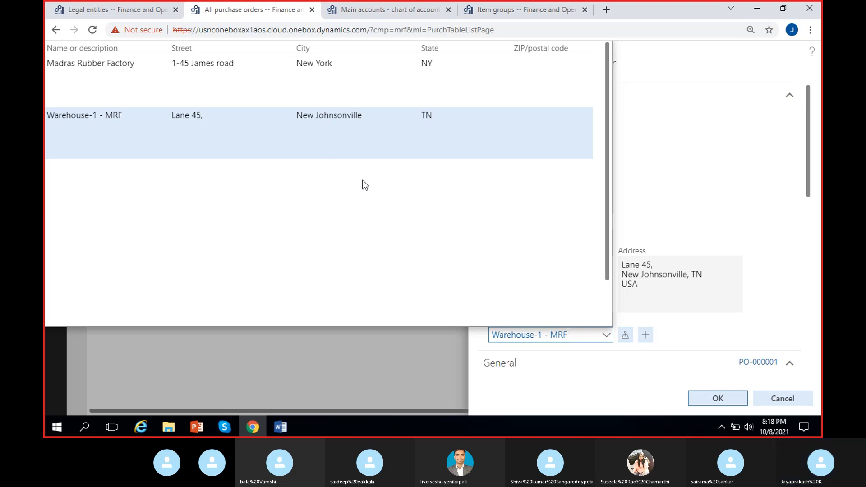
pyautogui.click(701, 186)
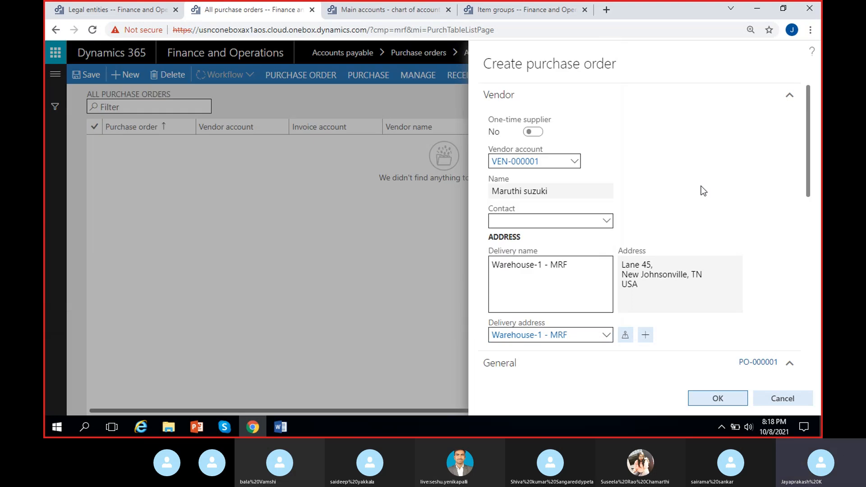
# - Open the Warehouses page from the purchase order's Warehouse field to start a new warehouse record
pyautogui.scroll(-4, 701, 185)
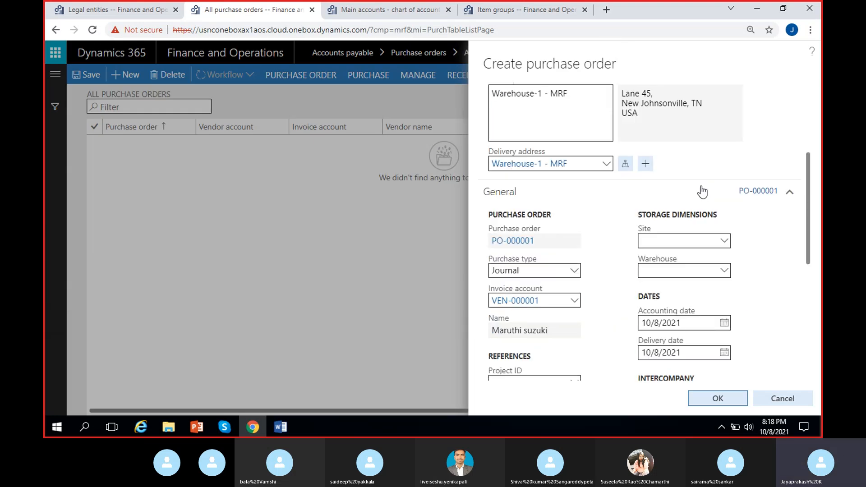
pyautogui.scroll(-1, 702, 191)
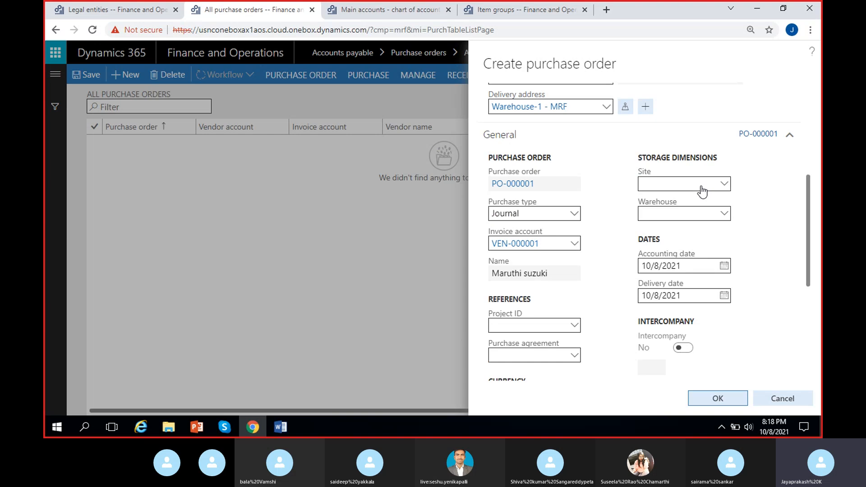
pyautogui.click(720, 212)
pyautogui.click(726, 213)
pyautogui.click(720, 218)
pyautogui.rightClick(725, 215)
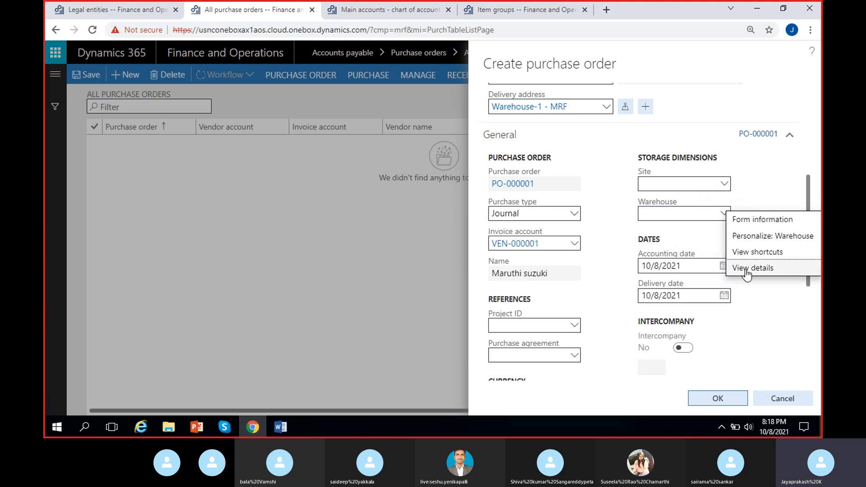
pyautogui.press('Escape')
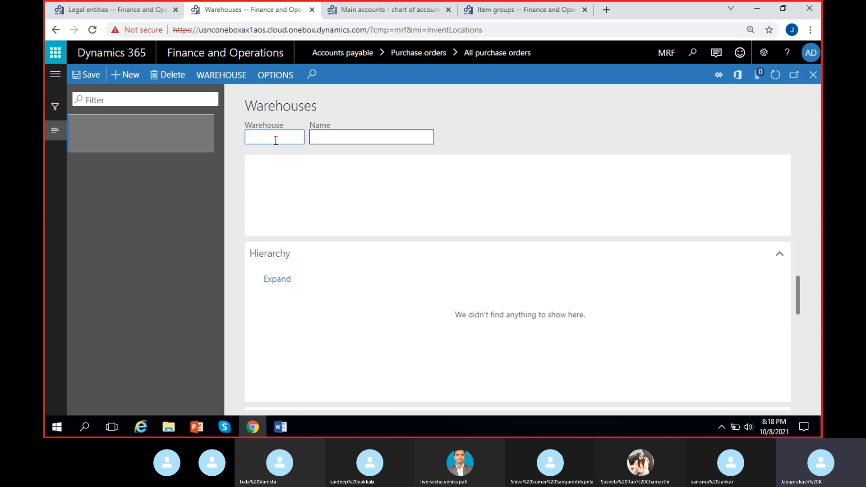
# - Enter 11 as the new warehouse's ID and Warehouse-11 as its name
pyautogui.write('11')
pyautogui.click(331, 140)
pyautogui.write('War')
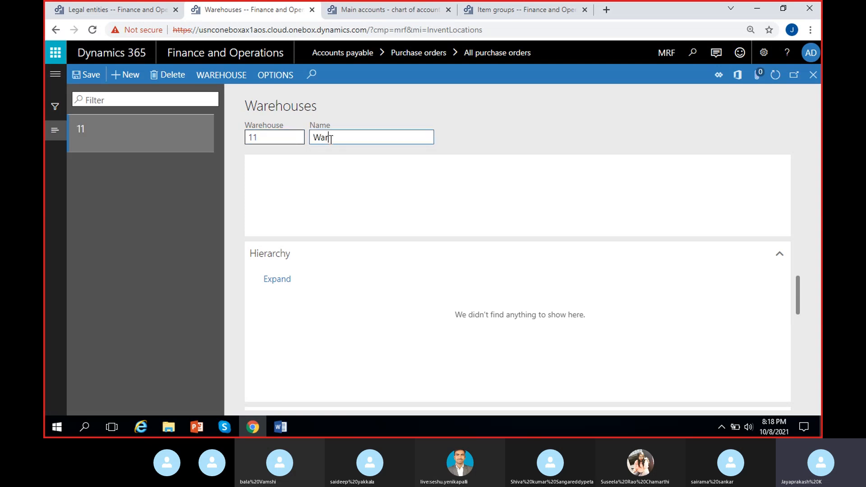
pyautogui.write('ehouse')
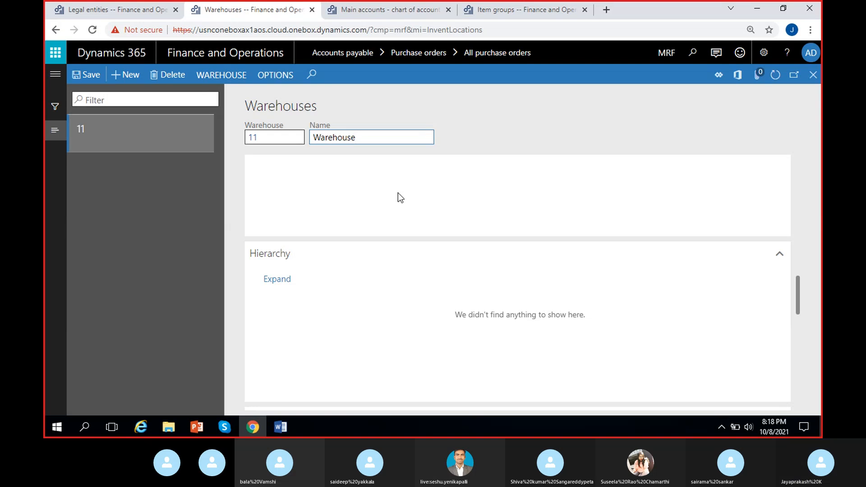
pyautogui.write('-11')
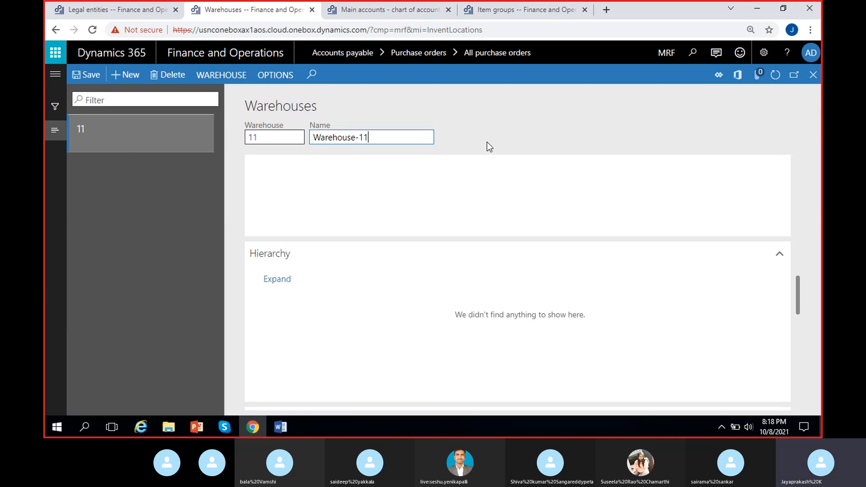
pyautogui.press('Tab')
# - Review the settings of Warehouse-11, try to save the record and dismiss the resulting message
pyautogui.scroll(-5, 416, 315)
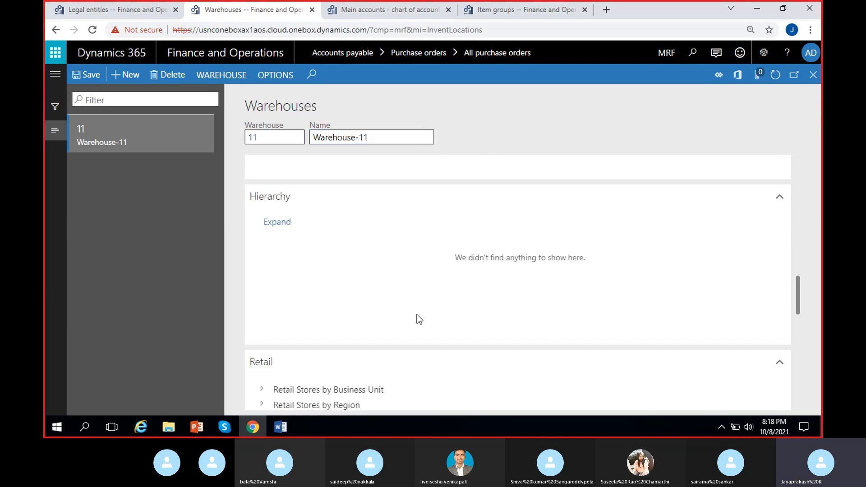
pyautogui.scroll(-5, 404, 308)
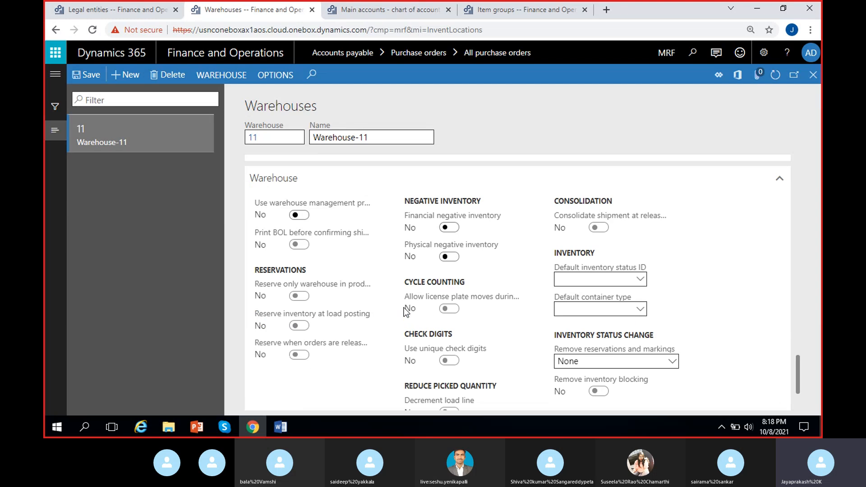
pyautogui.click(89, 77)
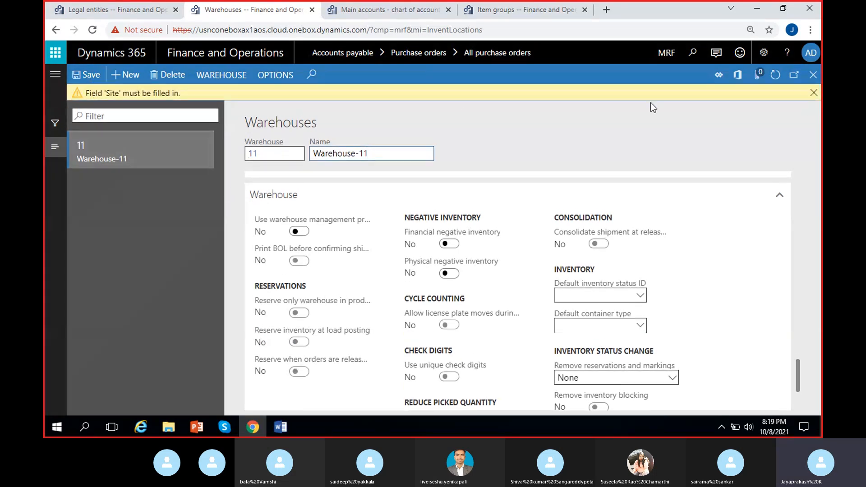
pyautogui.click(813, 93)
# - Open the Sites page from Warehouse-11's Site field to start a new site record
pyautogui.scroll(-3, 428, 306)
pyautogui.scroll(10, 371, 342)
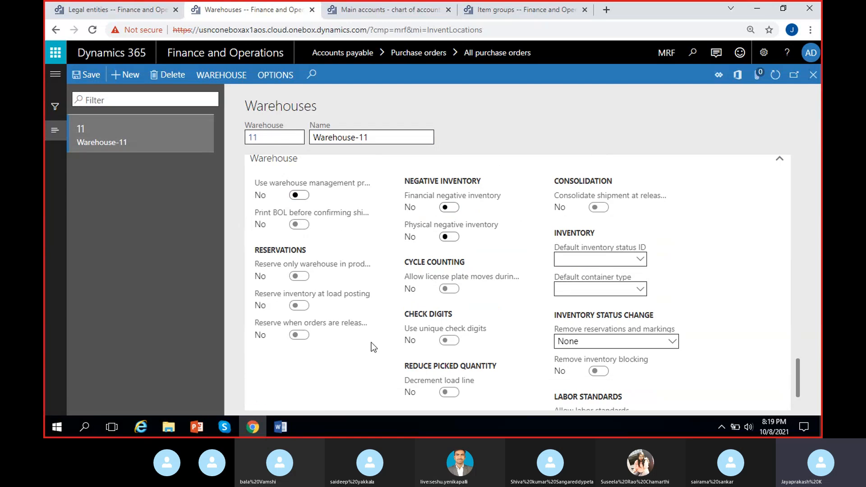
pyautogui.scroll(5, 372, 345)
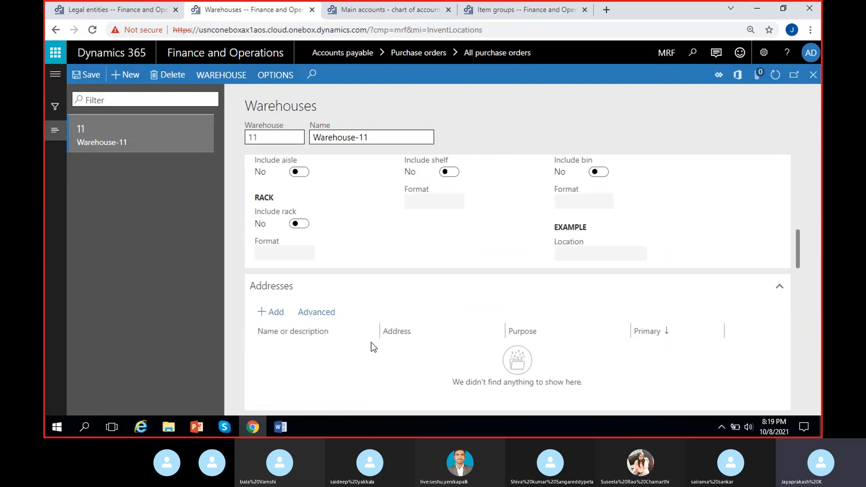
pyautogui.scroll(3, 372, 342)
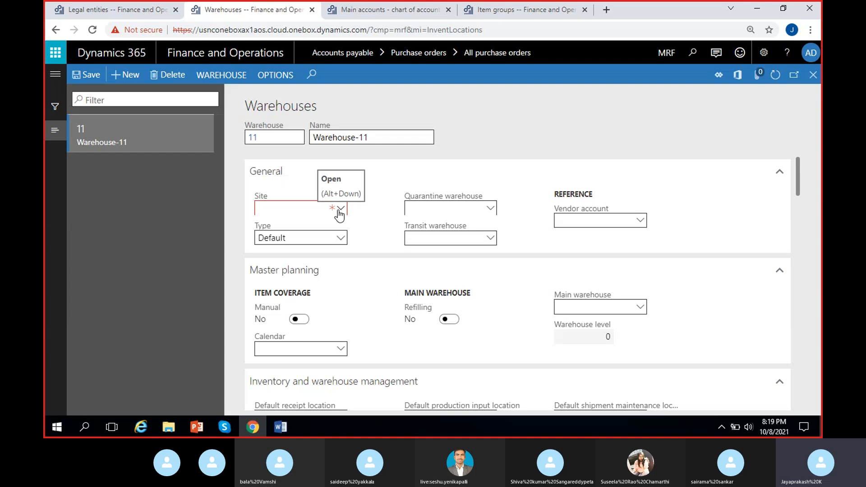
pyautogui.rightClick(339, 214)
pyautogui.click(364, 266)
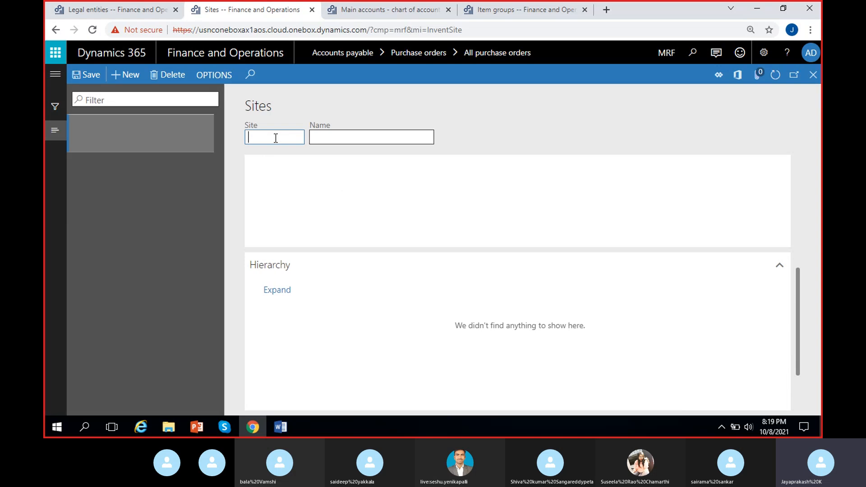
# - Enter 1 as the new site's ID and Site-1 as its name
pyautogui.write('1')
pyautogui.click(326, 140)
pyautogui.write('Site-1')
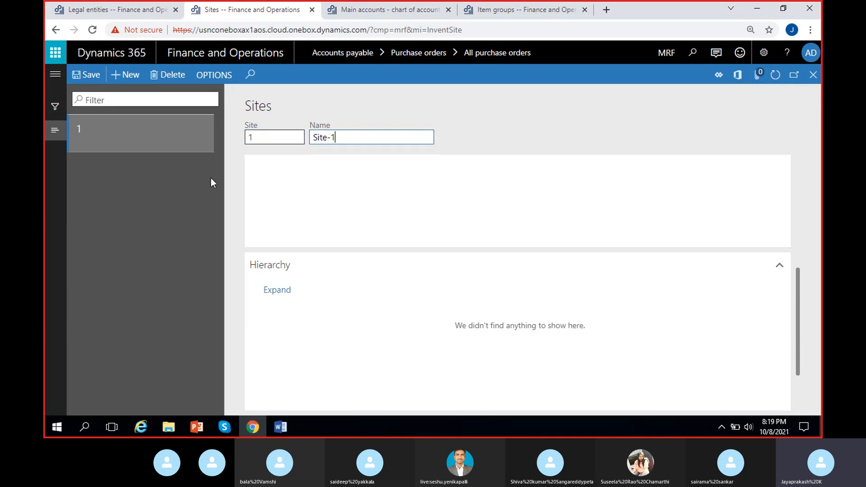
pyautogui.click(513, 118)
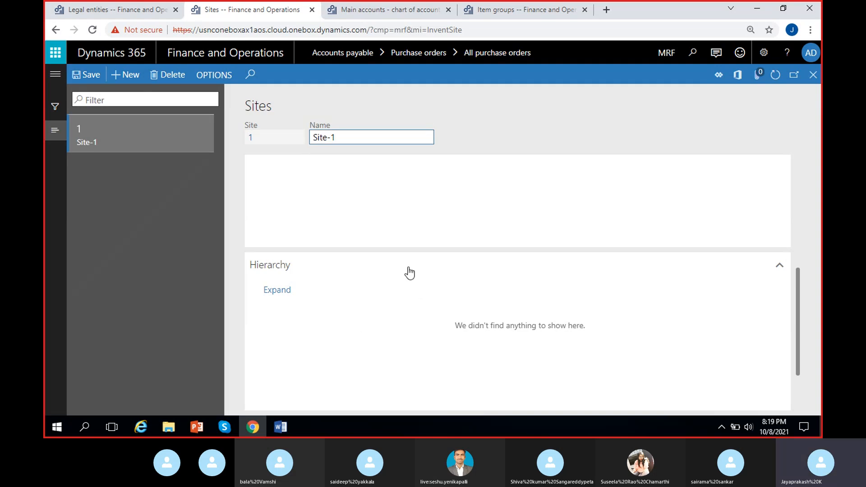
# - Review the general, address and hierarchy sections of Site-1 and return to Warehouse-11 with site 1 assigned
pyautogui.scroll(-2, 408, 272)
pyautogui.scroll(3, 383, 297)
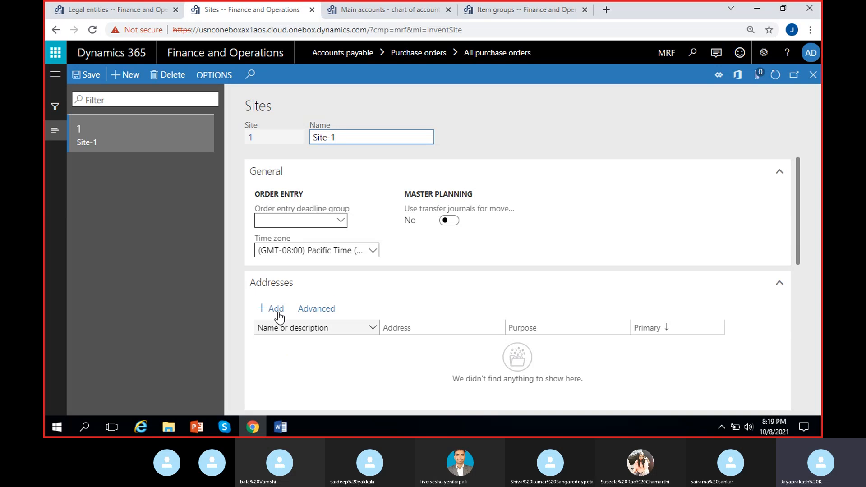
pyautogui.scroll(-2, 271, 319)
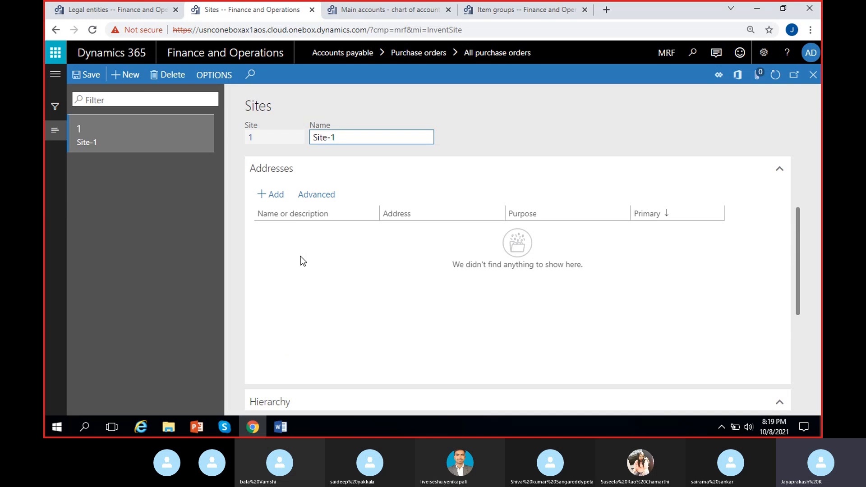
pyautogui.moveTo(813, 86); pyautogui.dragTo(809, 82)
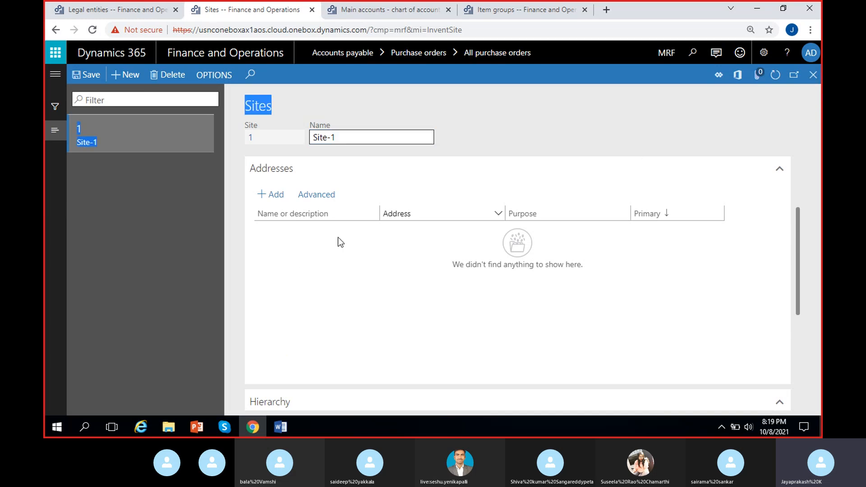
pyautogui.click(813, 75)
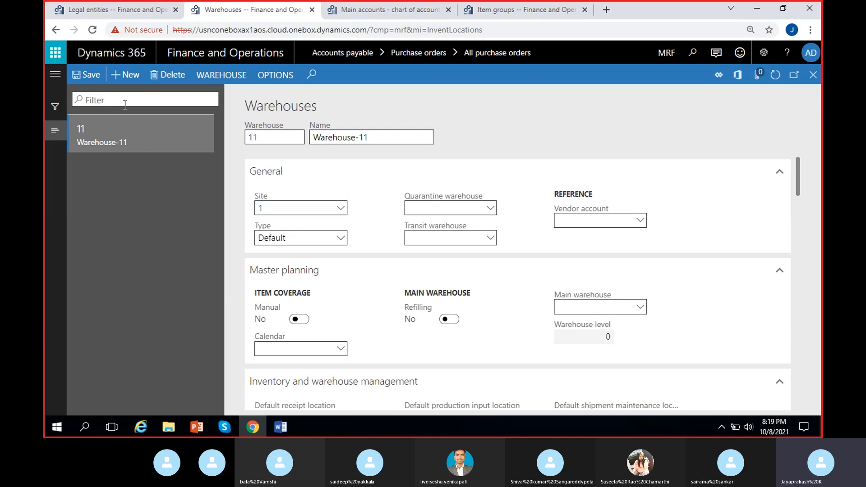
# - Create another warehouse record with ID 22 and the name Warehouse-22
pyautogui.write('22')
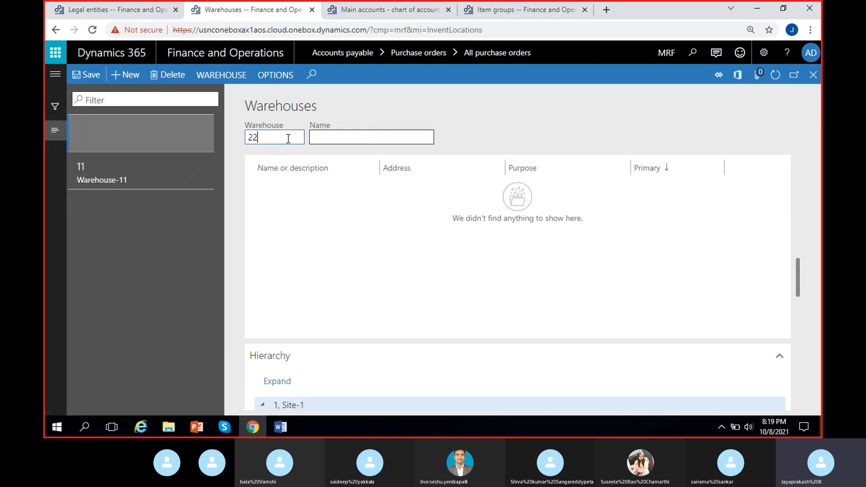
pyautogui.click(342, 137)
pyautogui.write('W')
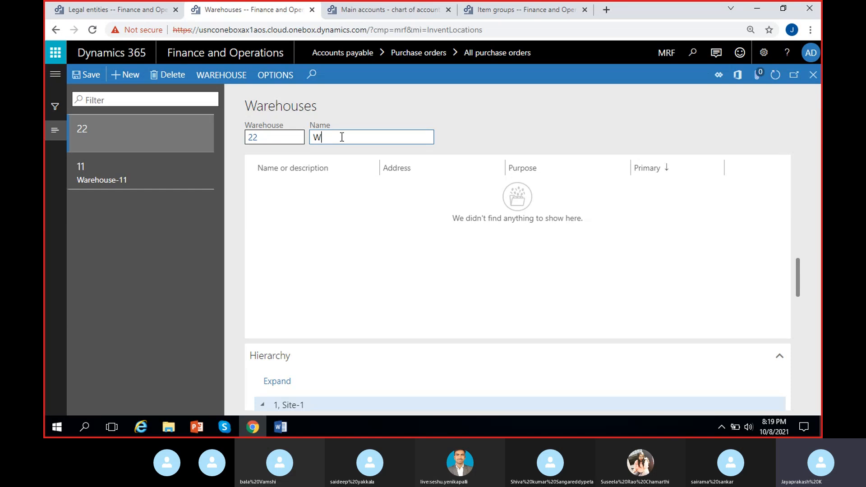
pyautogui.write('arehouse-22')
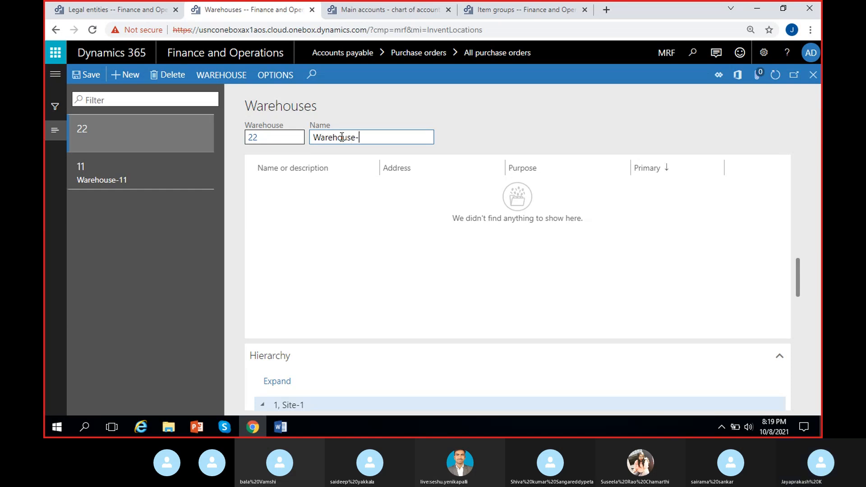
pyautogui.click(557, 136)
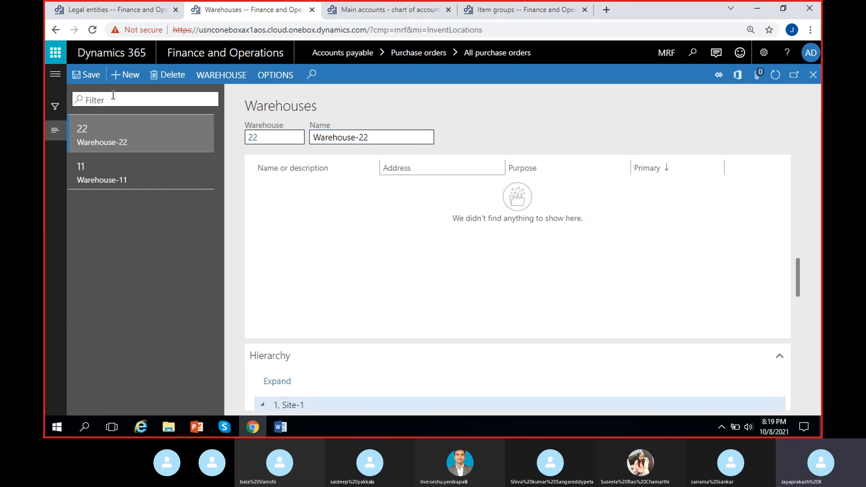
# - Assign site 1 to Warehouse-22 and save the record
pyautogui.scroll(10, 350, 244)
pyautogui.scroll(4, 351, 244)
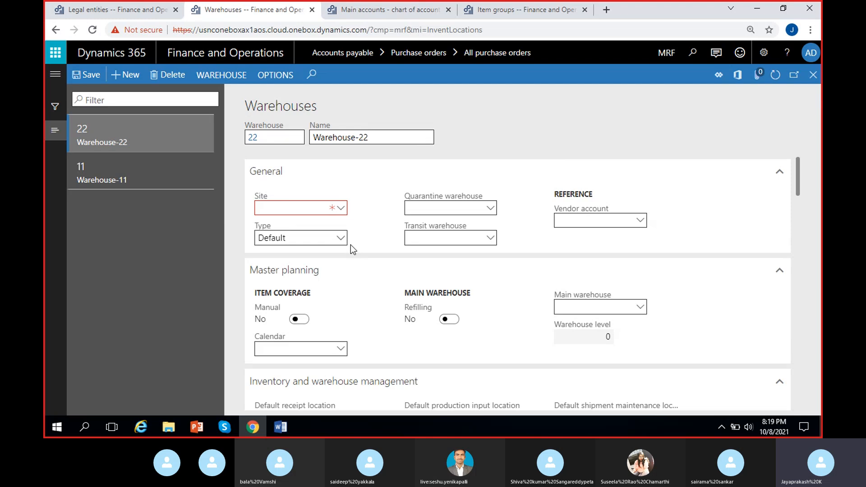
pyautogui.click(341, 209)
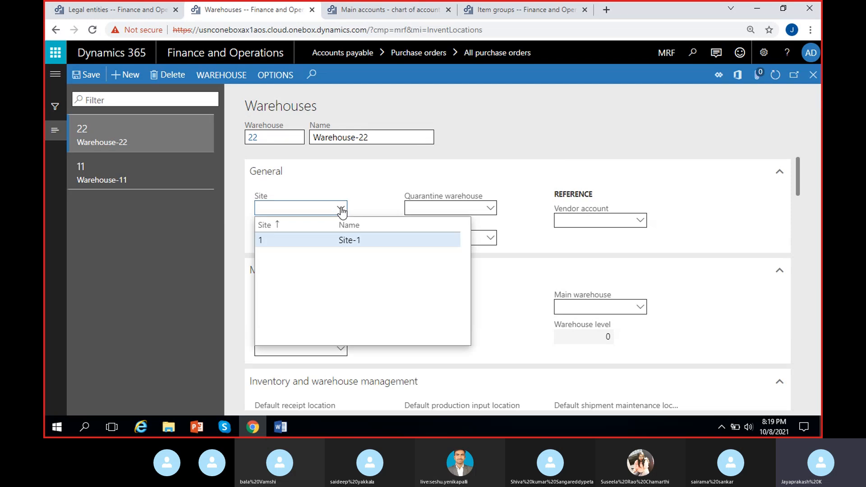
pyautogui.click(304, 236)
pyautogui.click(86, 75)
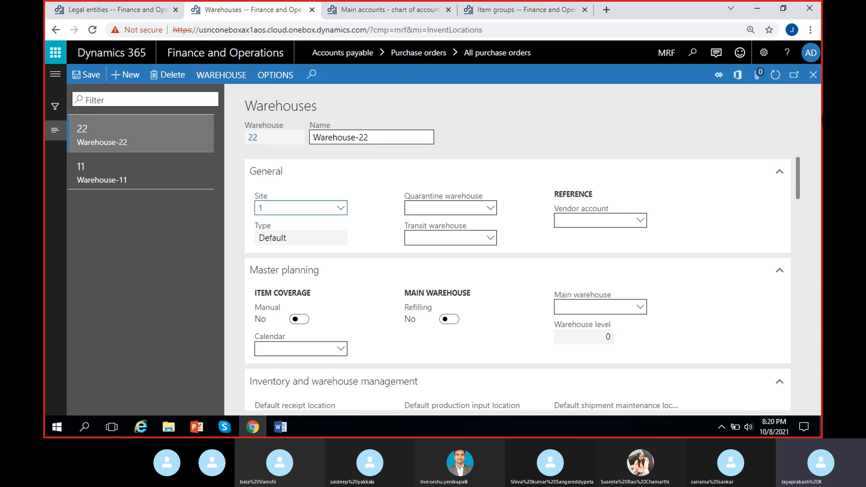
# - Return to the new purchase order and set its site to 1 and its warehouse to 11
pyautogui.click(813, 75)
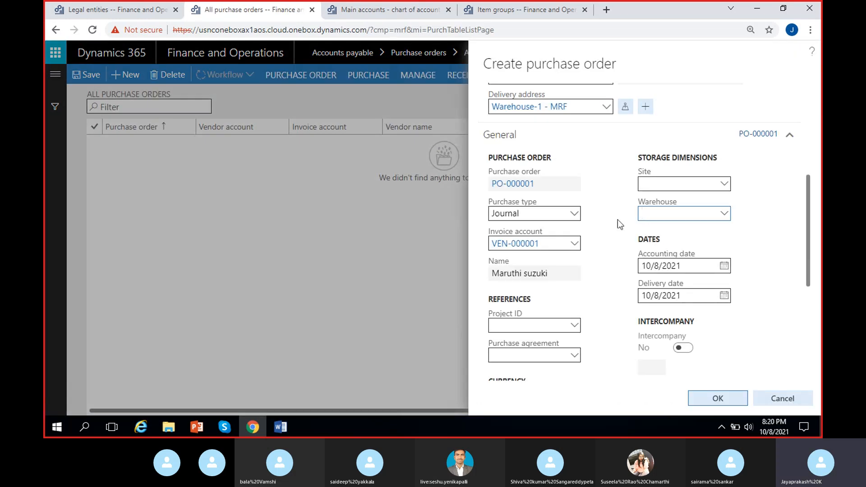
pyautogui.click(655, 184)
pyautogui.write('1')
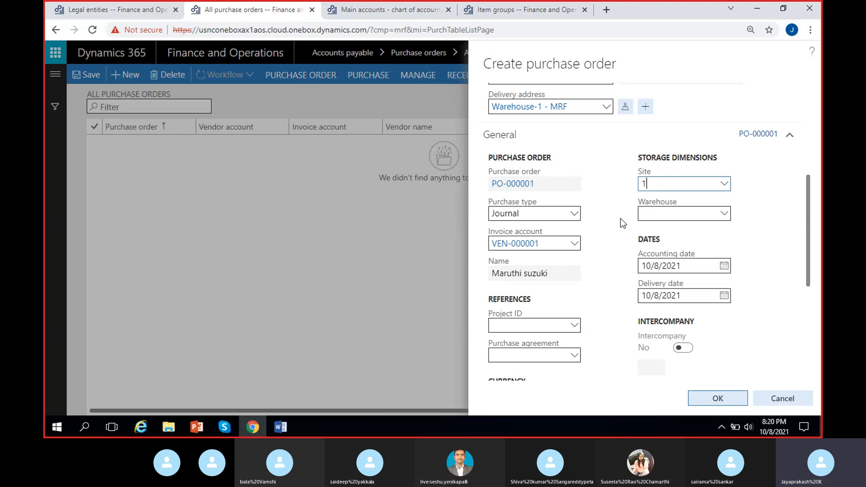
pyautogui.press('Tab')
pyautogui.write('11')
pyautogui.click(607, 221)
# - Review the purchase order's dates, currency, delivery address, storage dimensions and order number
pyautogui.scroll(-3, 609, 210)
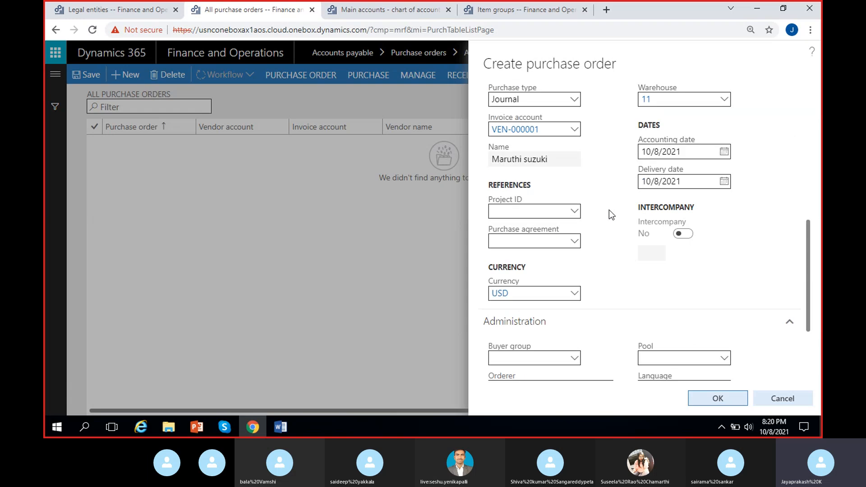
pyautogui.scroll(3, 609, 214)
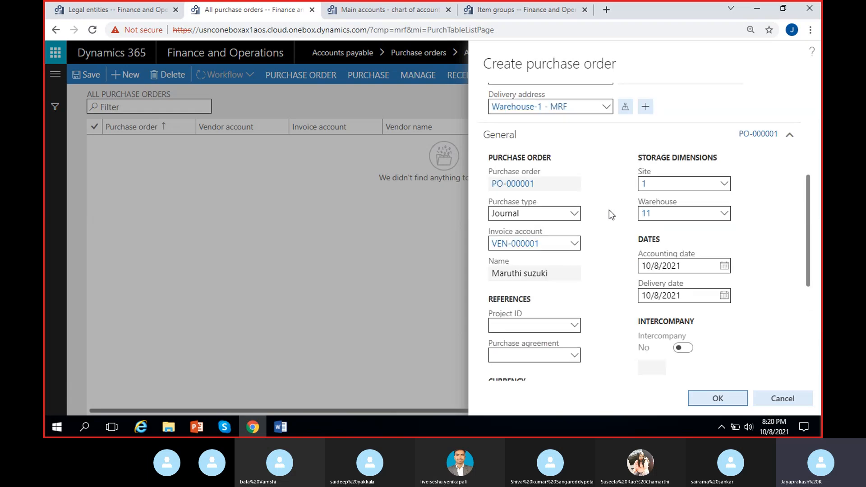
pyautogui.scroll(1, 610, 226)
pyautogui.scroll(1, 599, 251)
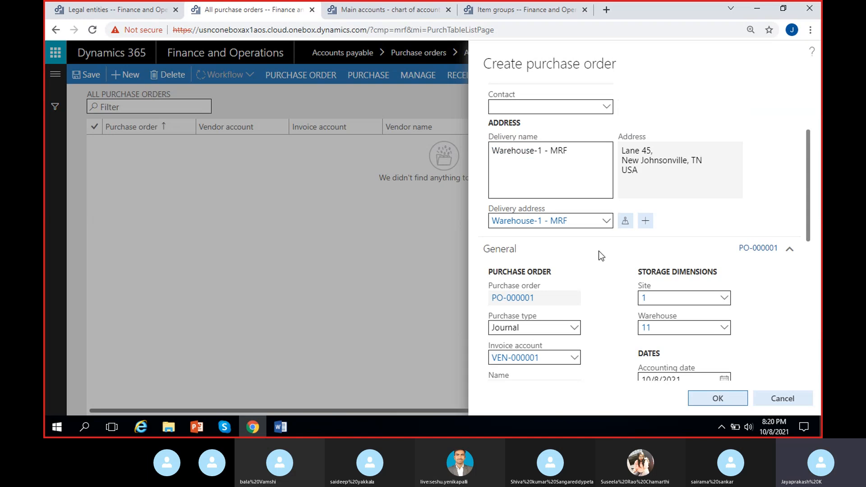
pyautogui.scroll(-1, 574, 299)
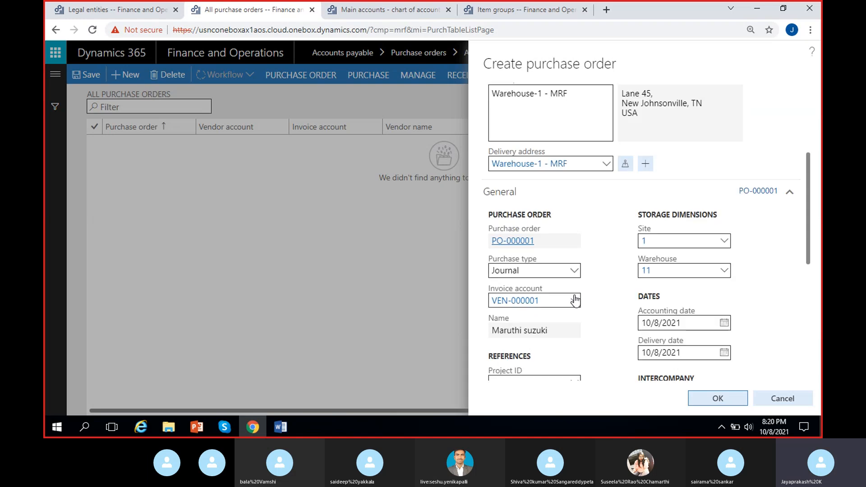
pyautogui.click(536, 242)
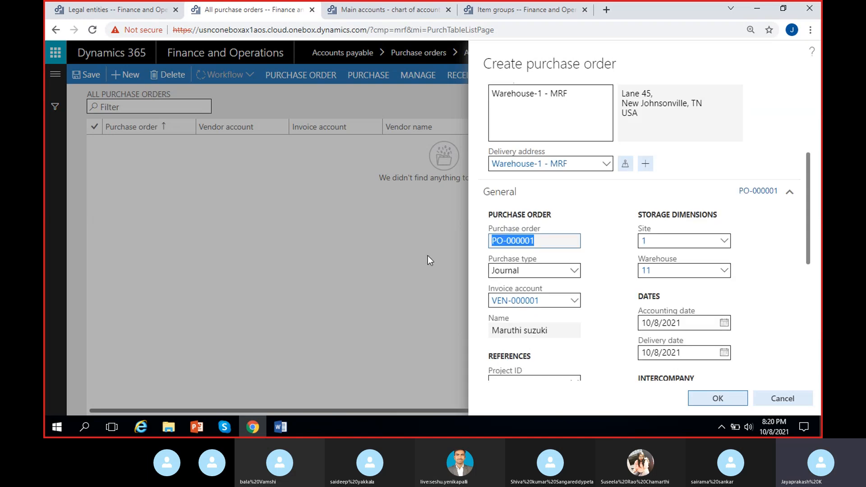
pyautogui.click(598, 248)
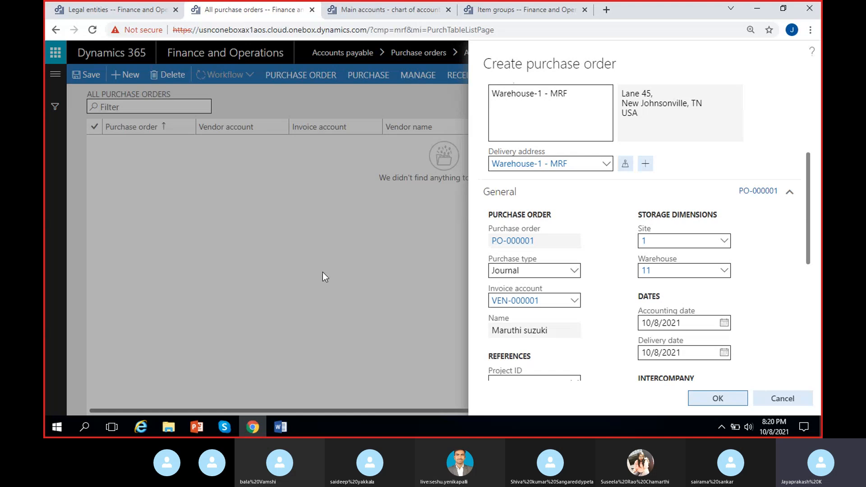
pyautogui.click(555, 251)
pyautogui.click(608, 243)
# - Review the available purchase types and set the purchase type to Purchase order
pyautogui.click(574, 273)
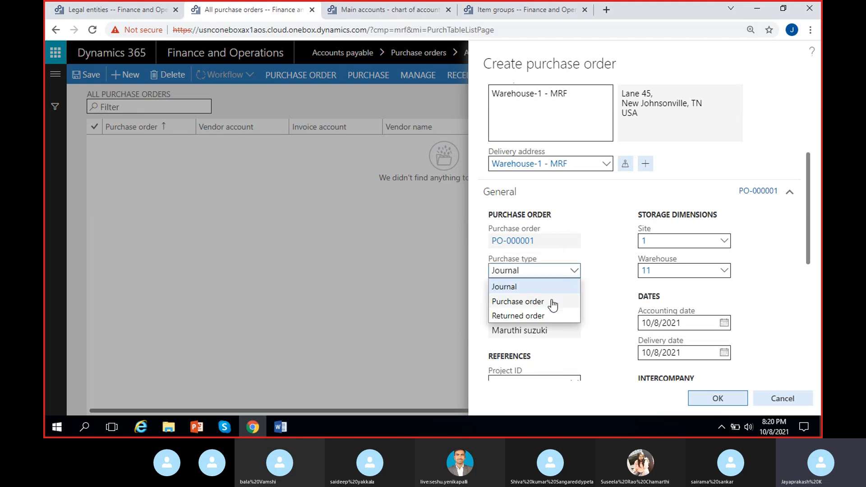
pyautogui.click(559, 286)
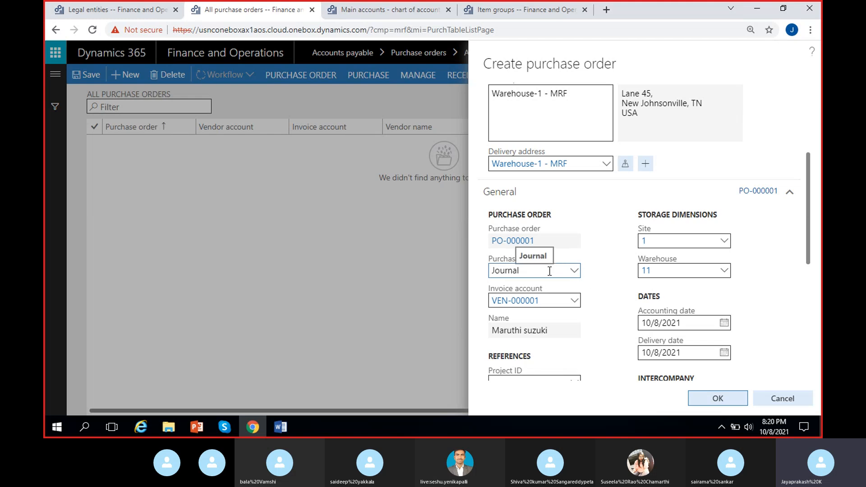
pyautogui.click(572, 274)
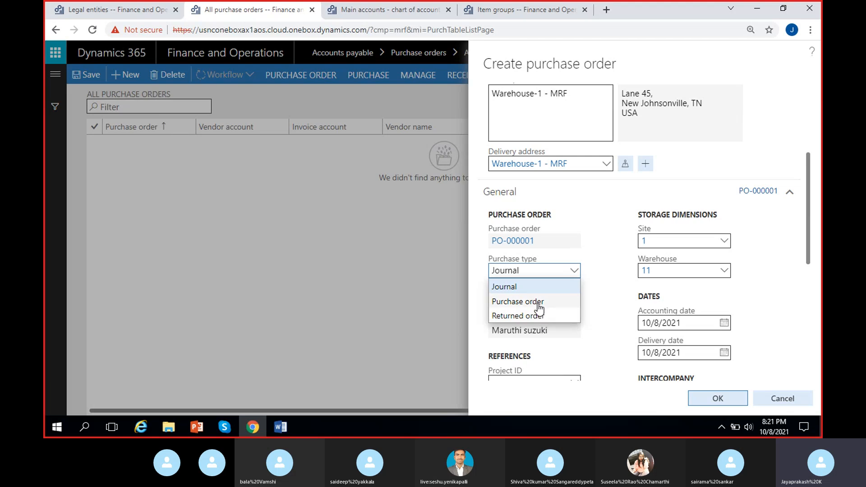
pyautogui.click(537, 302)
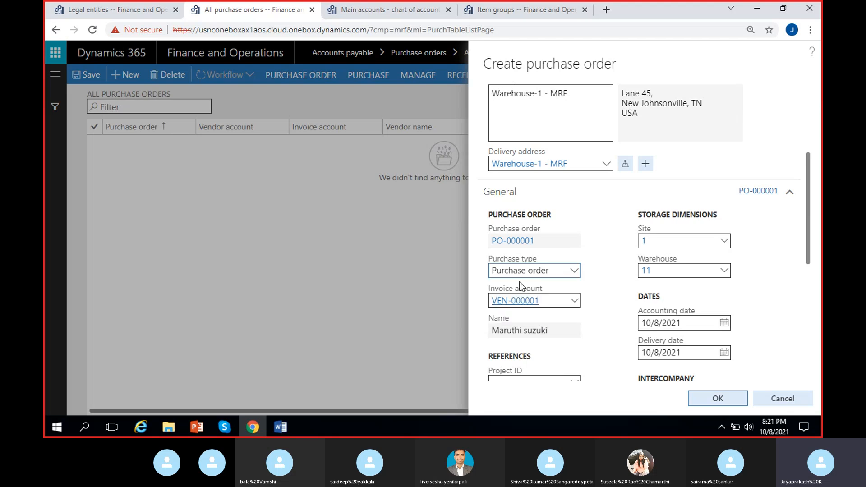
pyautogui.click(573, 271)
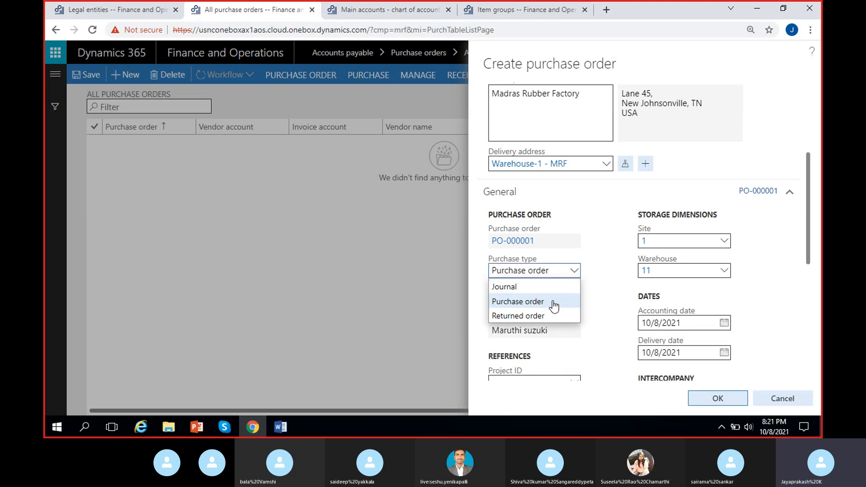
pyautogui.click(554, 301)
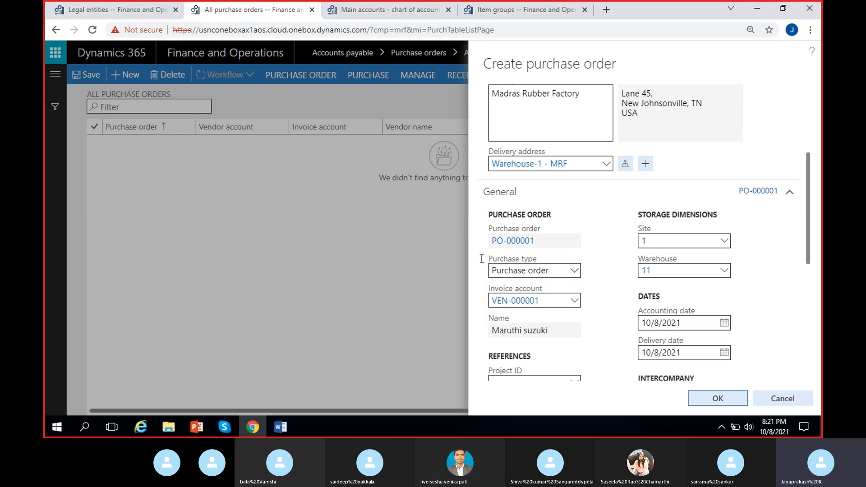
# - Open the Procurement and sourcing parameters for MRF in place of the legal entities page
pyautogui.click(125, 14)
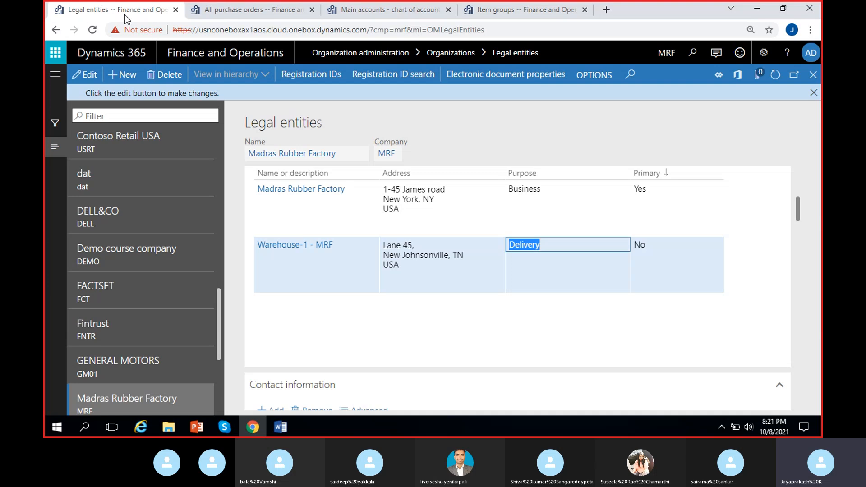
pyautogui.click(55, 74)
pyautogui.scroll(-5, 136, 293)
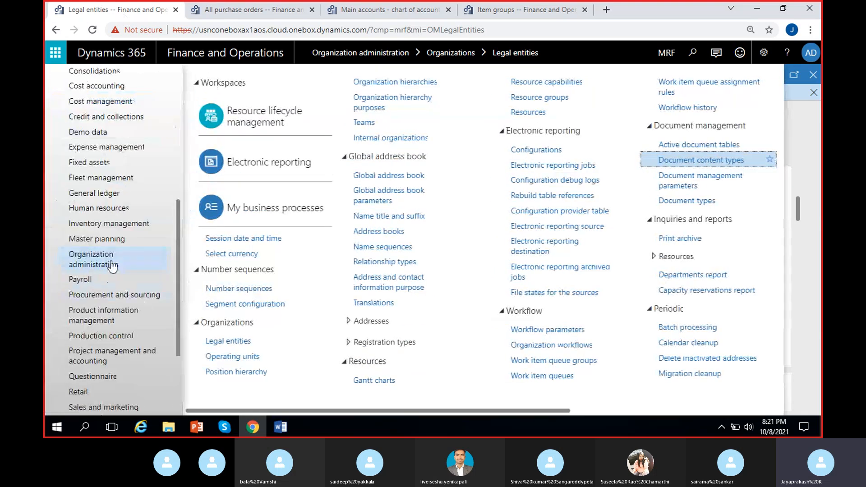
pyautogui.click(117, 295)
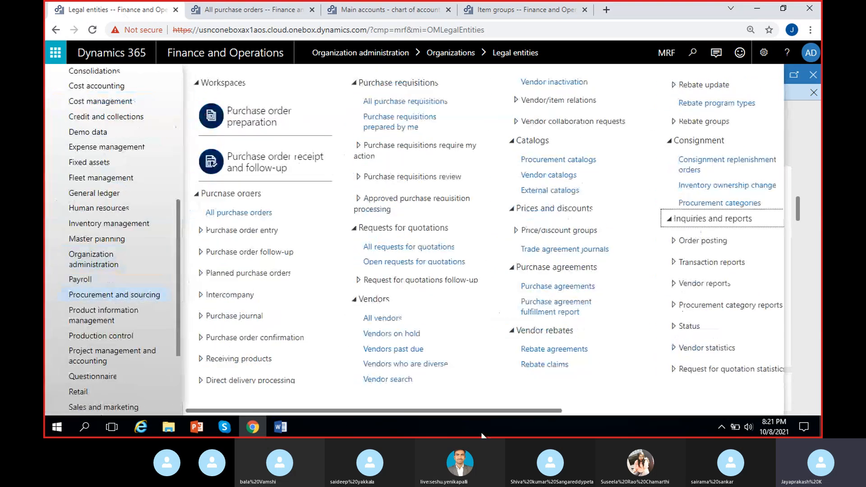
pyautogui.moveTo(480, 407); pyautogui.dragTo(668, 405)
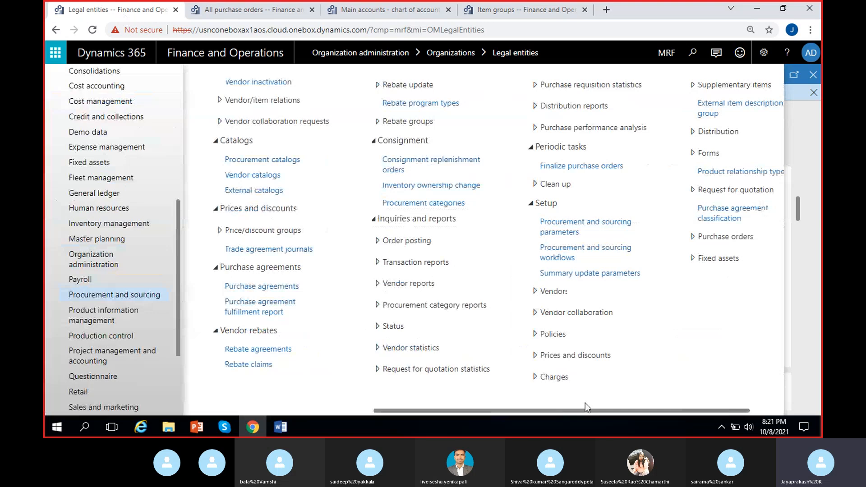
pyautogui.click(570, 227)
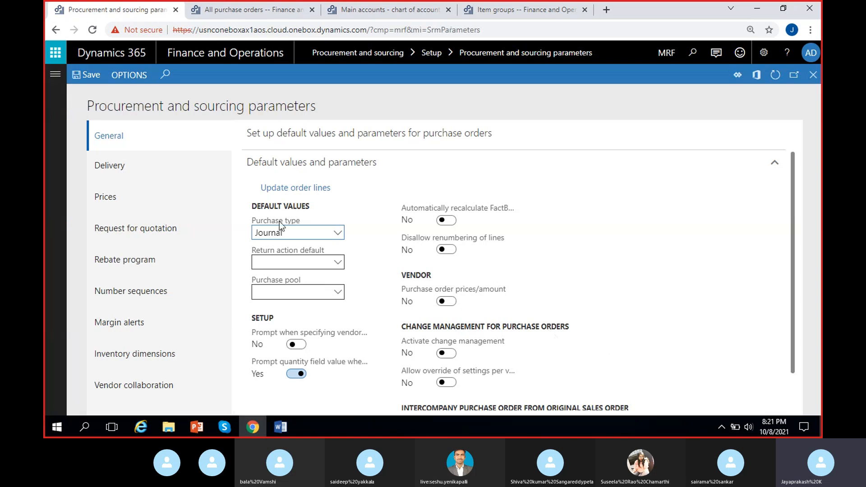
# - Set the default purchase type to Purchase order and save the parameters
pyautogui.click(338, 233)
pyautogui.click(299, 264)
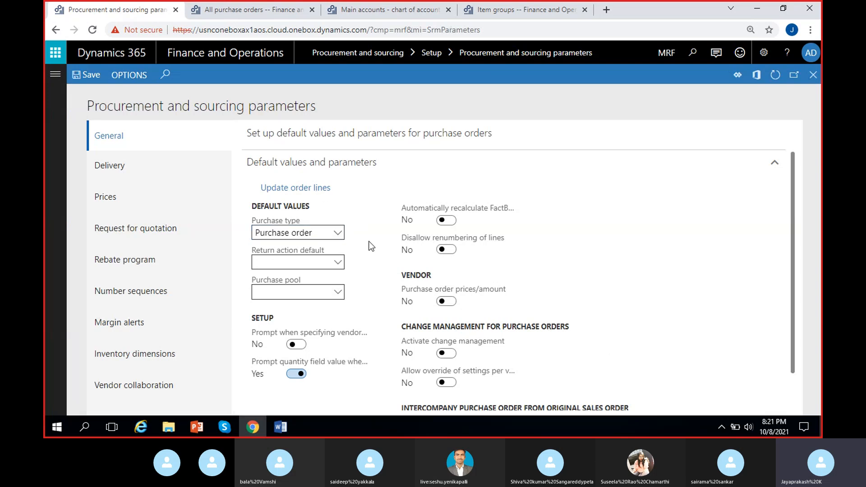
pyautogui.click(88, 77)
# - Return to the new purchase order and set its delivery date to 10/10/2021
pyautogui.click(221, 9)
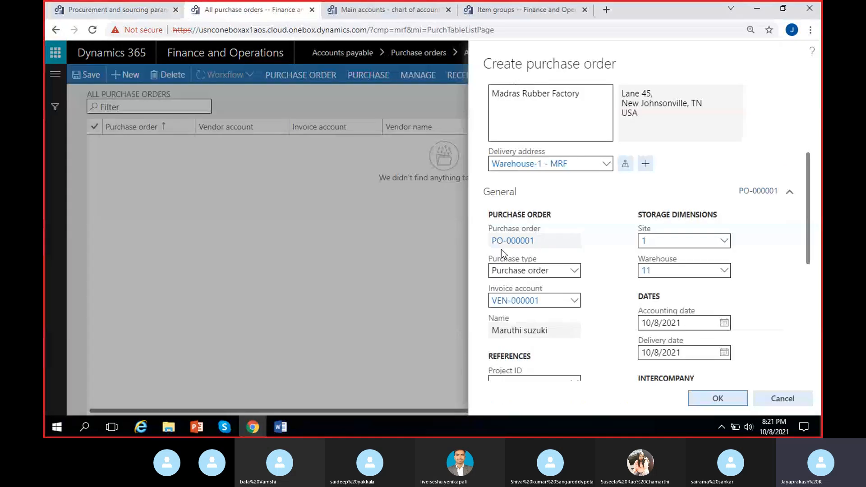
pyautogui.scroll(-4, 595, 304)
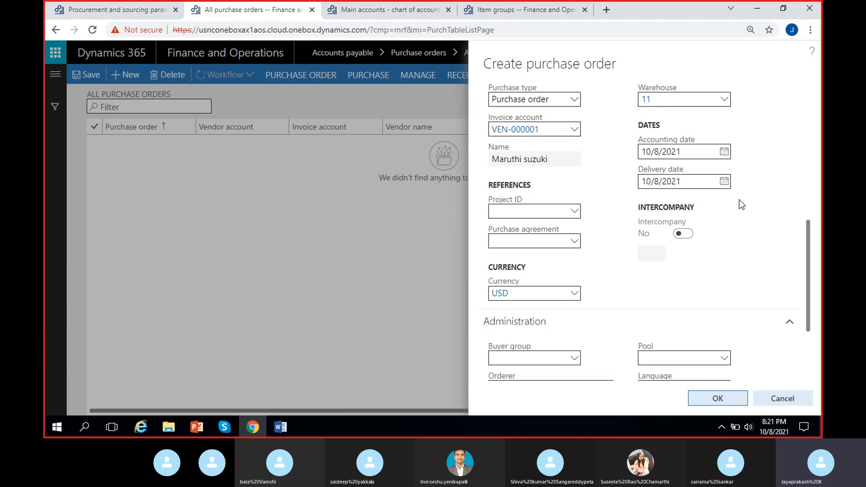
pyautogui.click(723, 182)
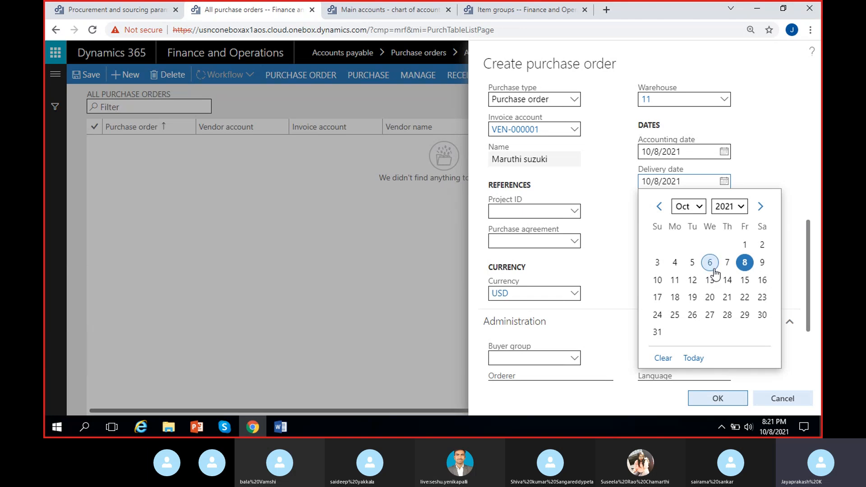
pyautogui.click(657, 280)
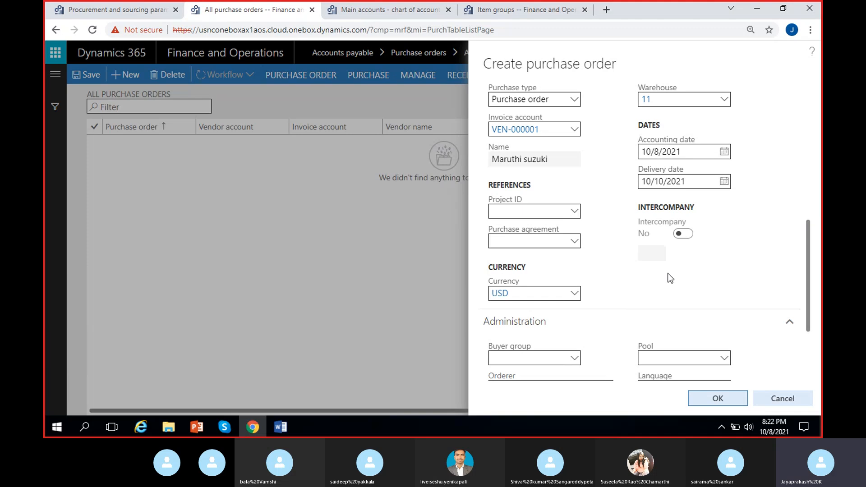
# - Check the new order's administration details, delivery address and dates, create the purchase order and dismiss the edit notice
pyautogui.scroll(-3, 652, 283)
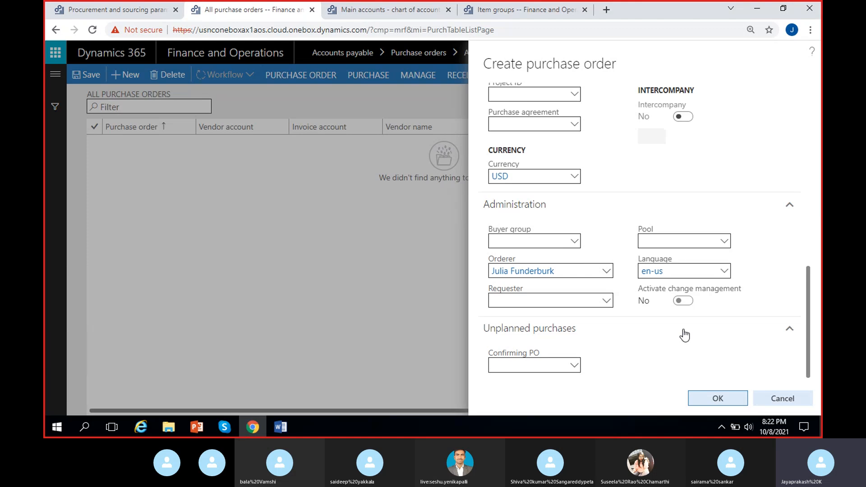
pyautogui.scroll(10, 639, 330)
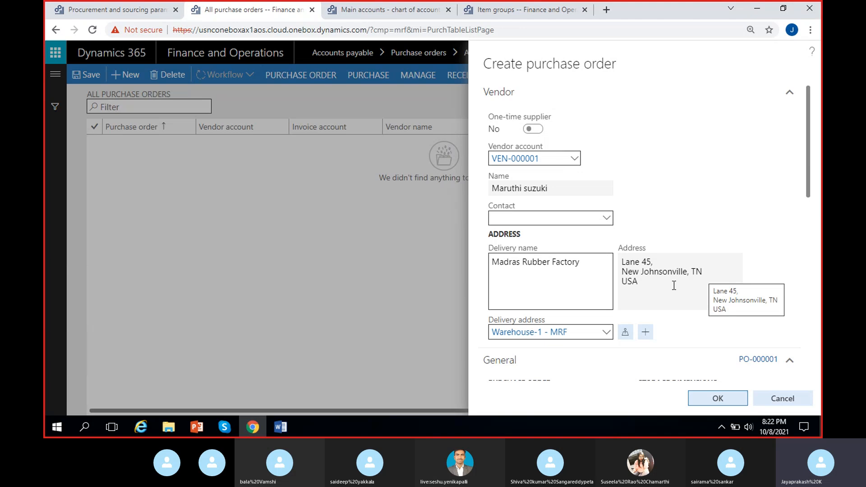
pyautogui.moveTo(652, 280); pyautogui.dragTo(618, 262)
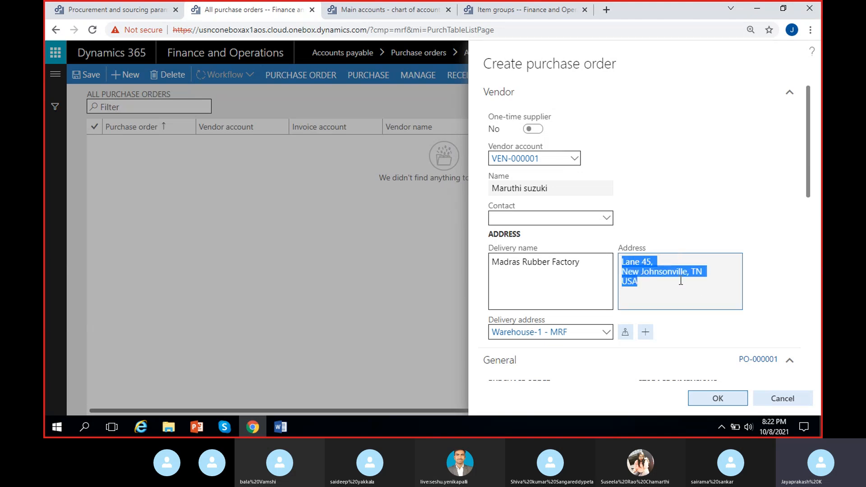
pyautogui.click(679, 281)
pyautogui.scroll(-3, 681, 280)
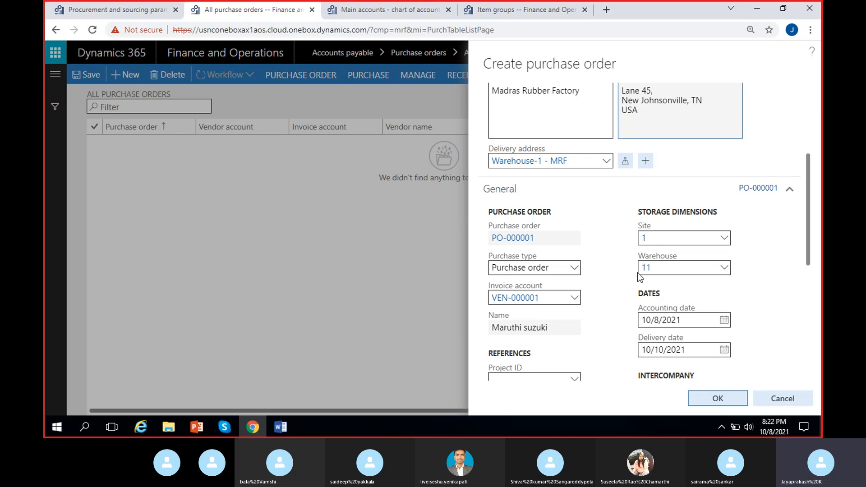
pyautogui.scroll(-3, 637, 272)
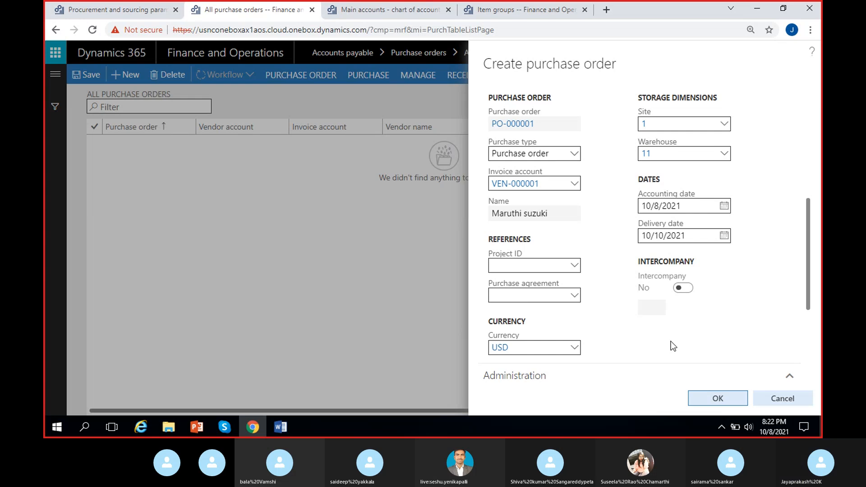
pyautogui.click(705, 400)
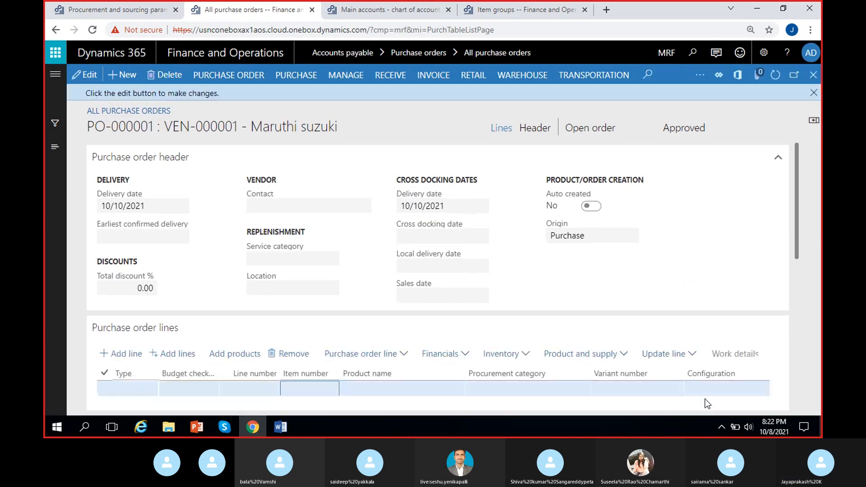
pyautogui.click(813, 92)
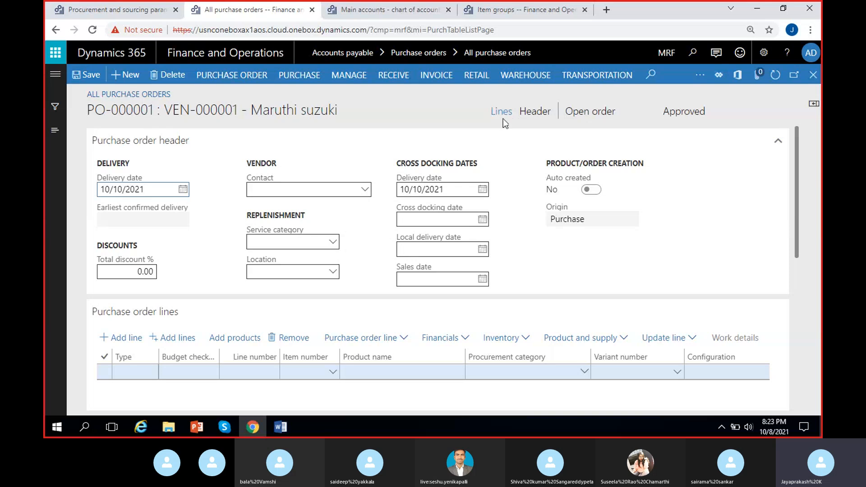
# - Show the purchase order's header view, collapse all its sections and look through General, Setup and Address
pyautogui.click(534, 116)
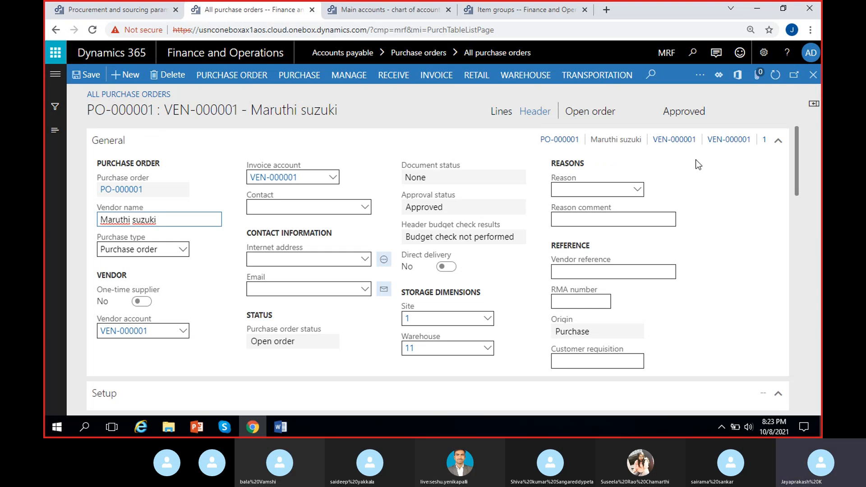
pyautogui.rightClick(773, 141)
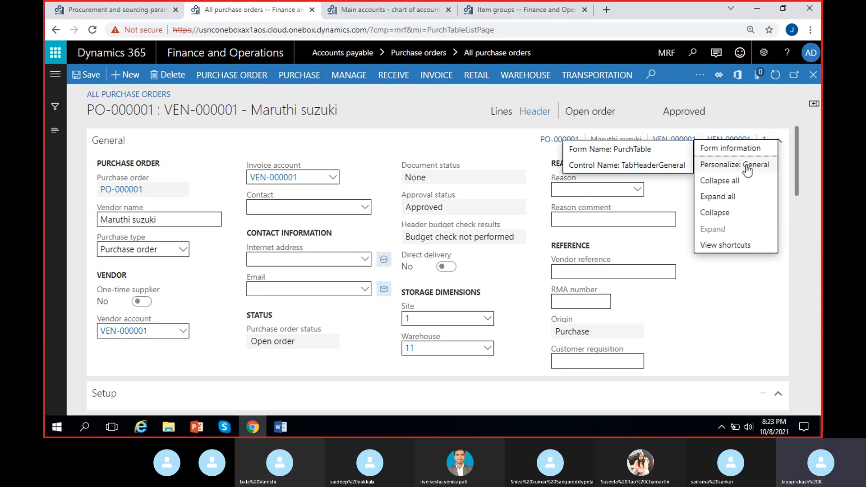
pyautogui.click(738, 181)
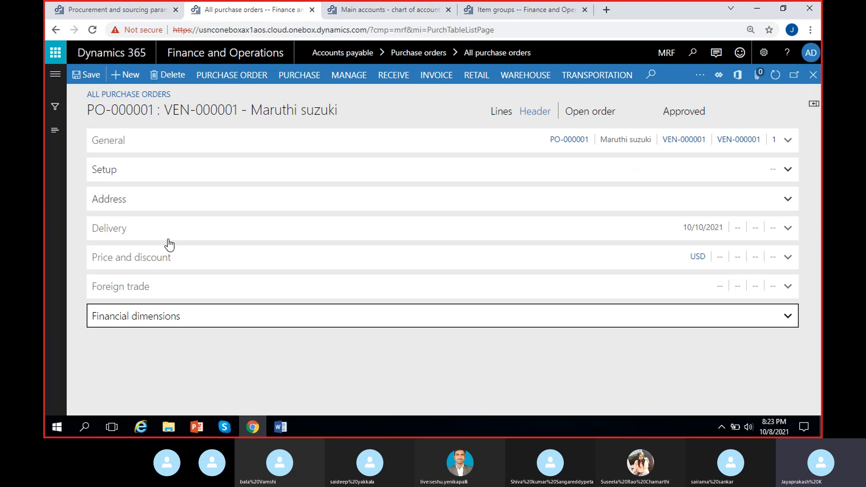
pyautogui.click(154, 145)
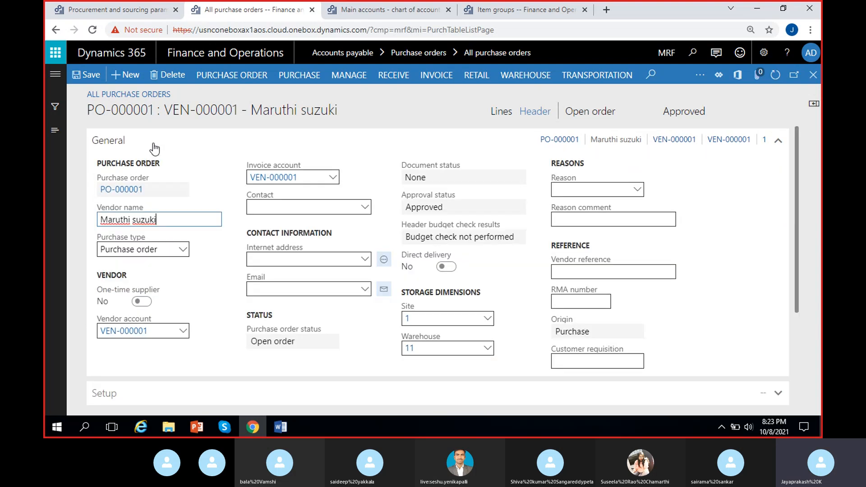
pyautogui.click(159, 145)
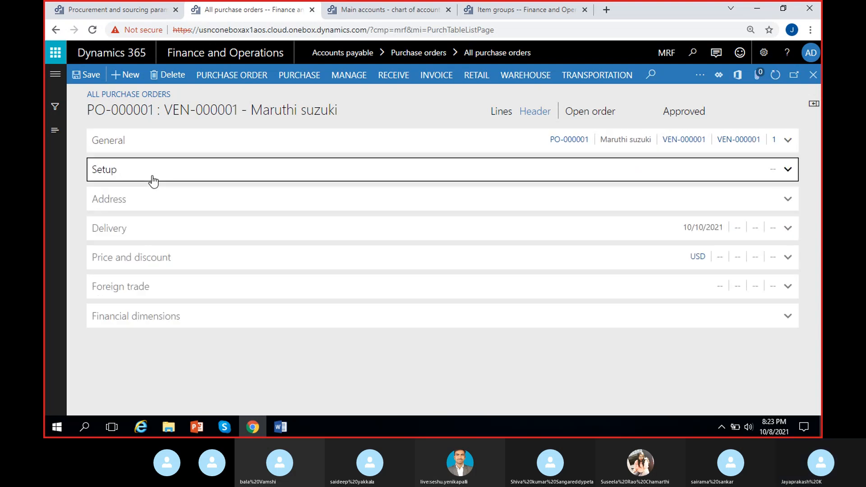
pyautogui.click(152, 180)
pyautogui.click(154, 182)
pyautogui.click(155, 199)
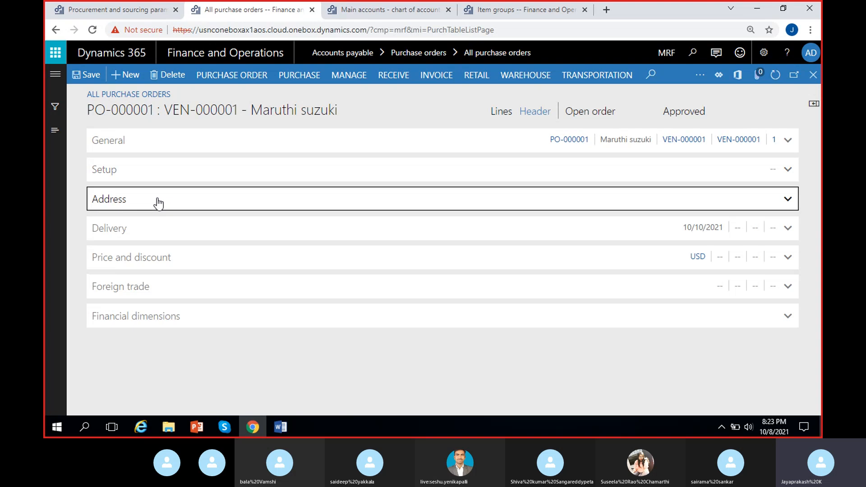
pyautogui.click(158, 202)
# - Return to the purchase order's lines view and examine the order number, vendor and header details
pyautogui.click(499, 114)
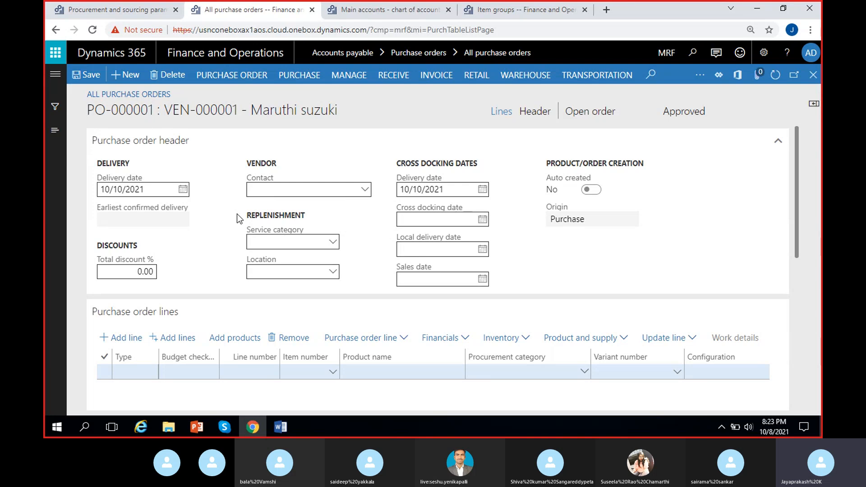
pyautogui.click(290, 372)
pyautogui.moveTo(798, 158); pyautogui.dragTo(798, 158)
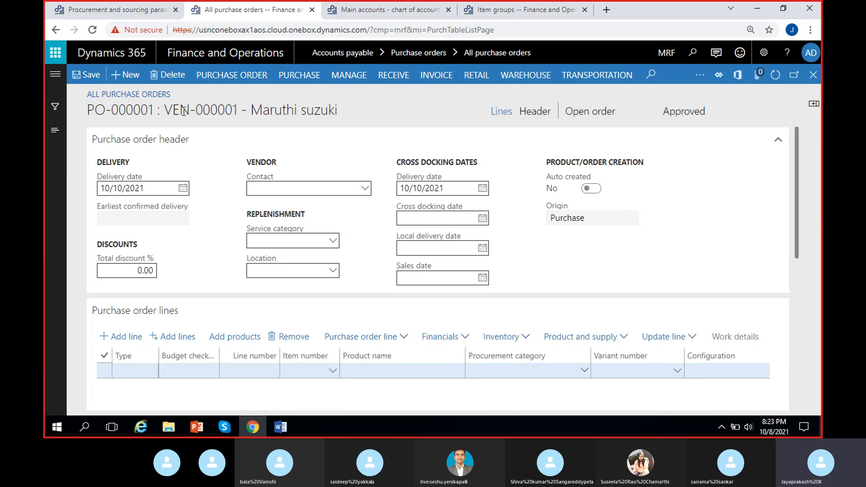
pyautogui.moveTo(153, 111); pyautogui.dragTo(82, 113)
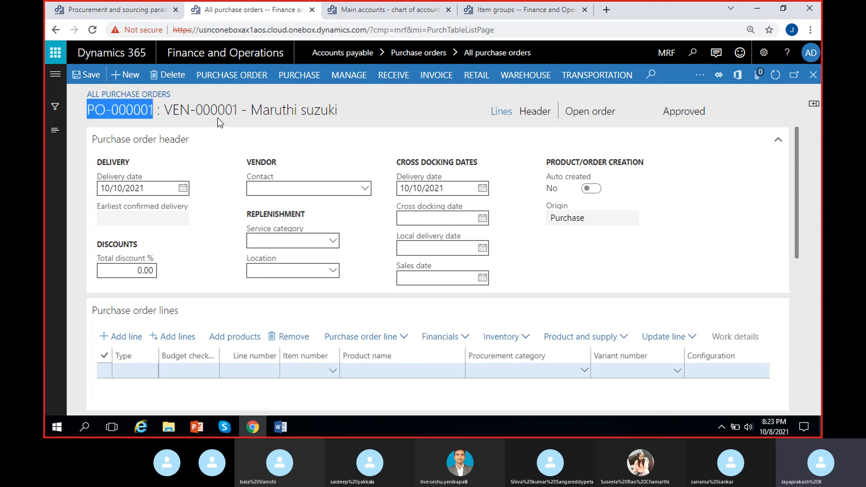
pyautogui.moveTo(224, 111); pyautogui.dragTo(241, 111)
pyautogui.click(269, 111)
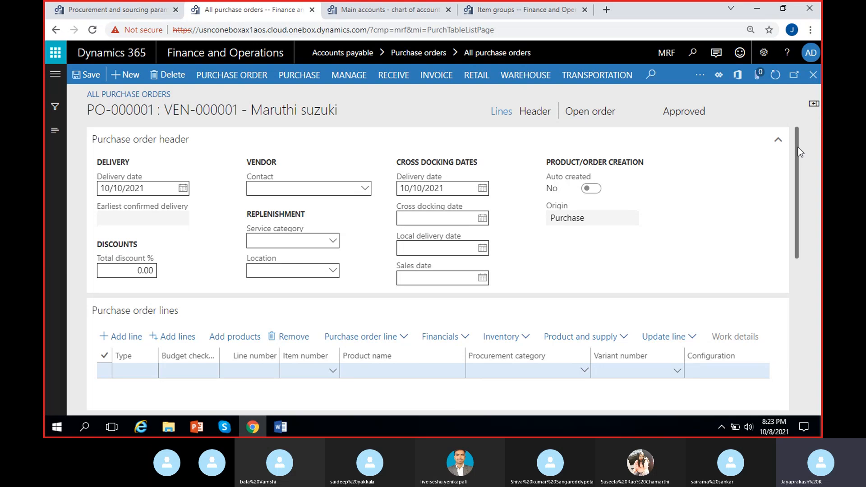
pyautogui.moveTo(797, 147); pyautogui.dragTo(796, 161)
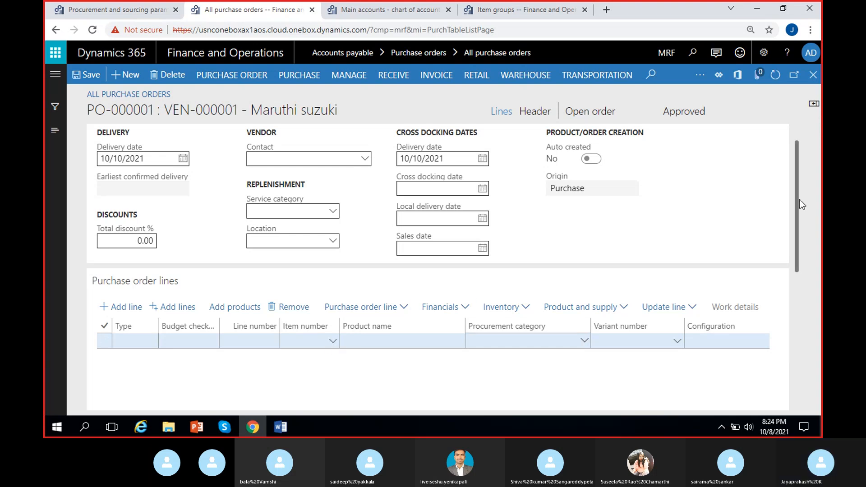
# - Choose item MRF-1 (Cycle) for the first purchase order line
pyautogui.scroll(-1, 796, 221)
pyautogui.click(333, 296)
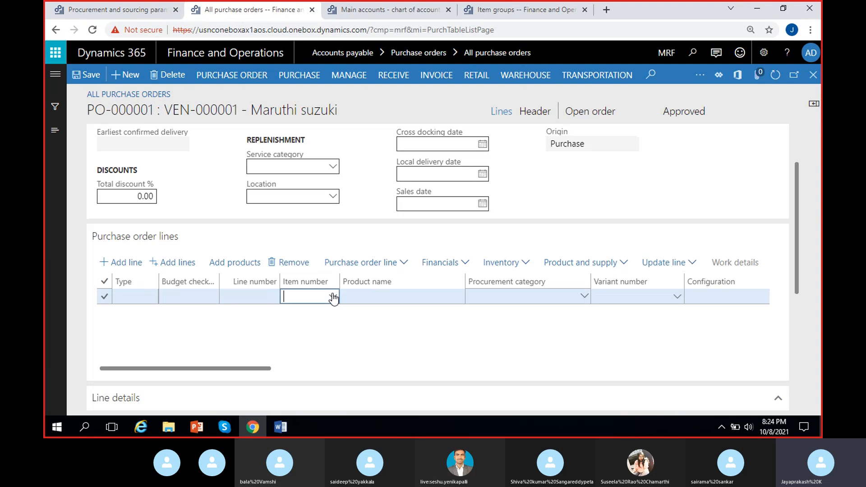
pyautogui.click(332, 297)
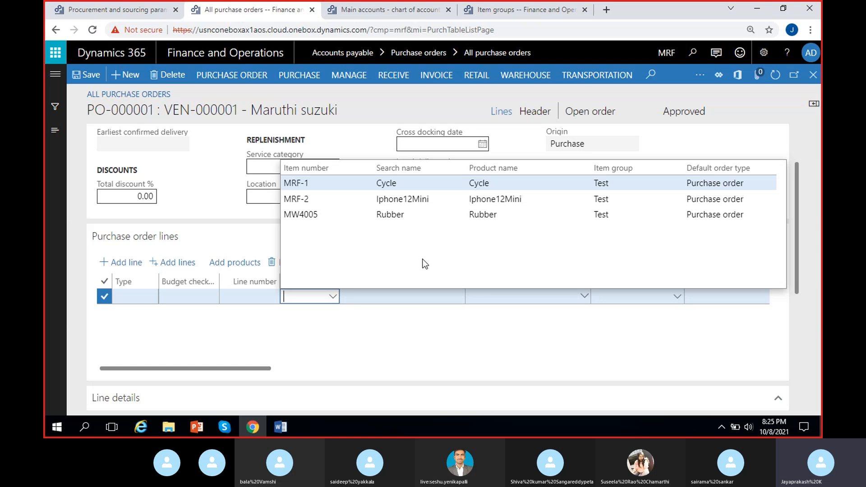
pyautogui.click(416, 183)
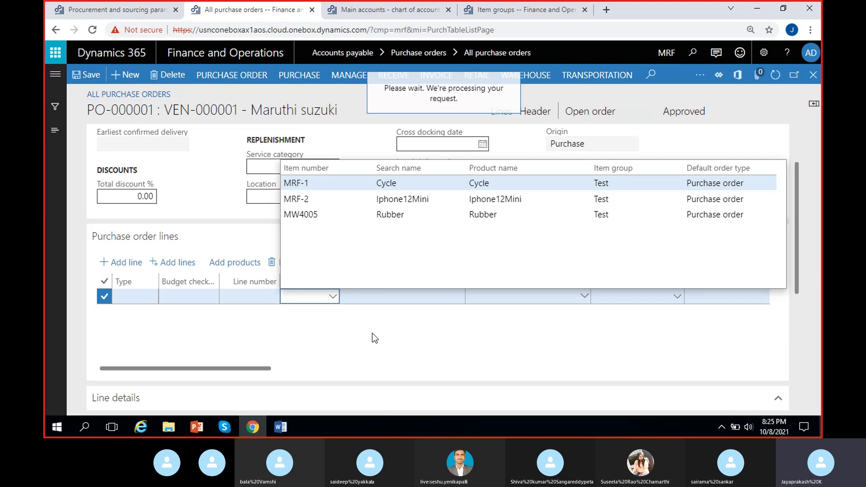
pyautogui.press('Tab')
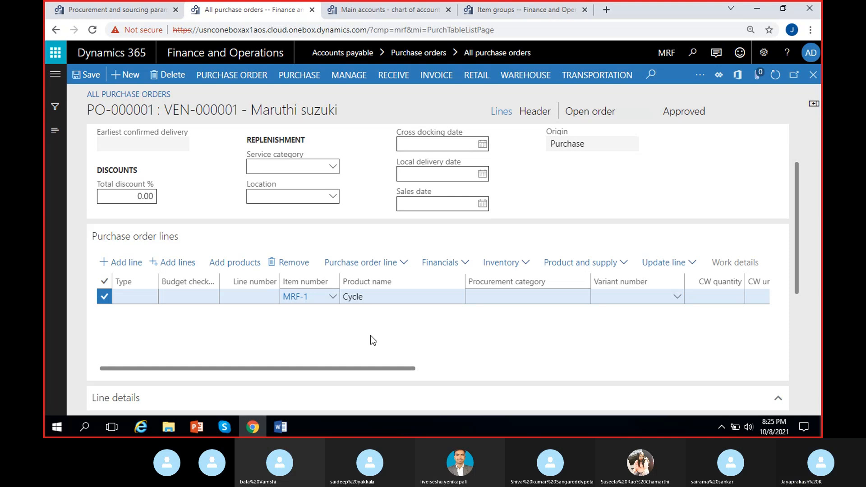
# - Examine the quantity, unit and unit price of the Cycle order line
pyautogui.moveTo(258, 303)
pyautogui.mouseDown()
pyautogui.moveTo(262, 317)
pyautogui.moveTo(252, 315)
pyautogui.mouseUp()
pyautogui.click(294, 312)
pyautogui.click(375, 341)
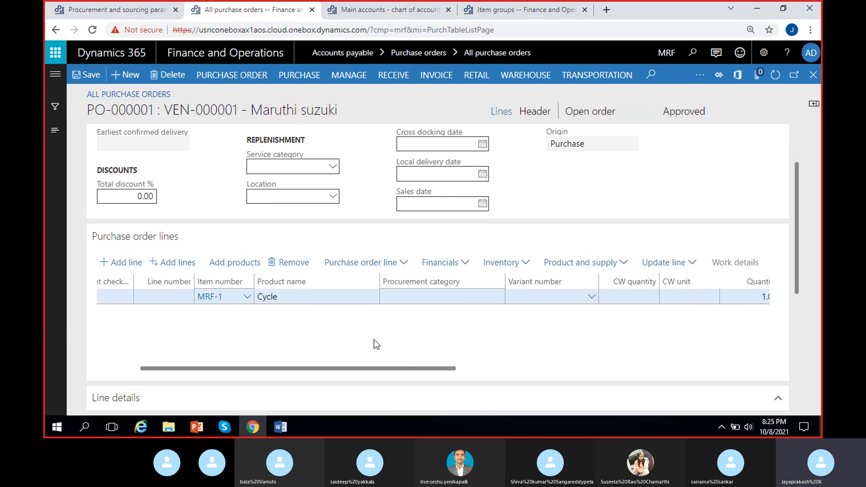
pyautogui.hscroll(2, 375, 341)
pyautogui.hscroll(2, 373, 339)
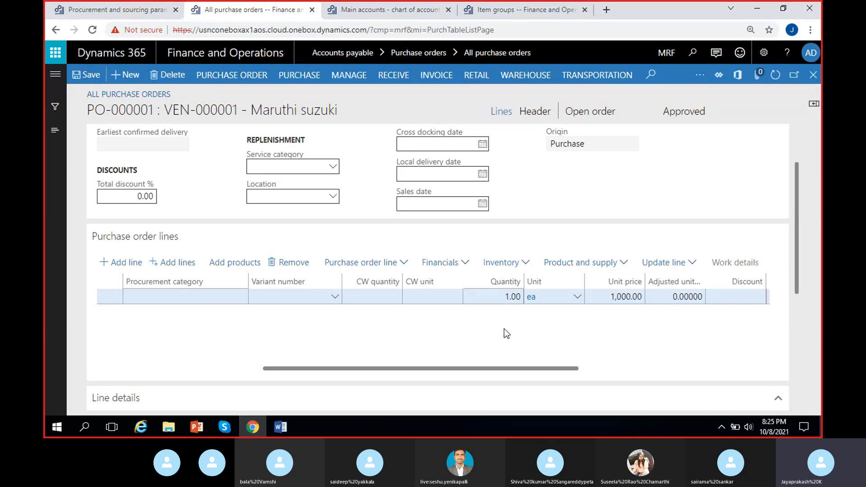
# - Set the quantity of the Cycle order line to 2
pyautogui.hscroll(2, 505, 323)
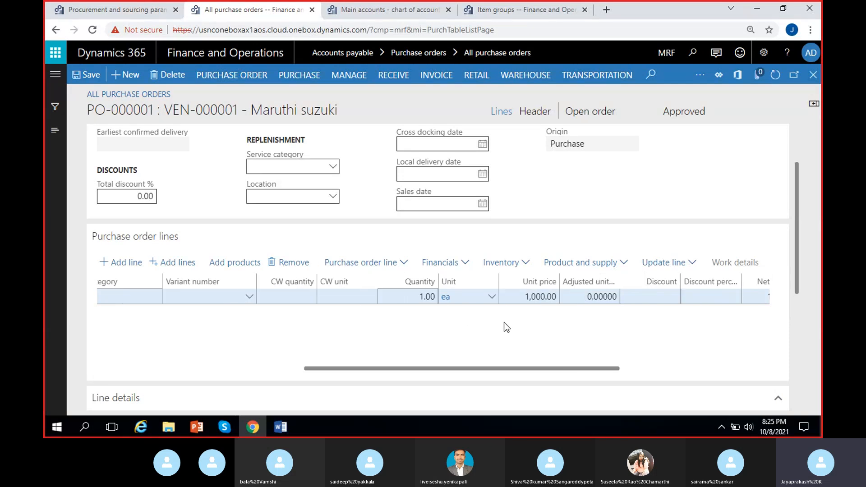
pyautogui.click(424, 297)
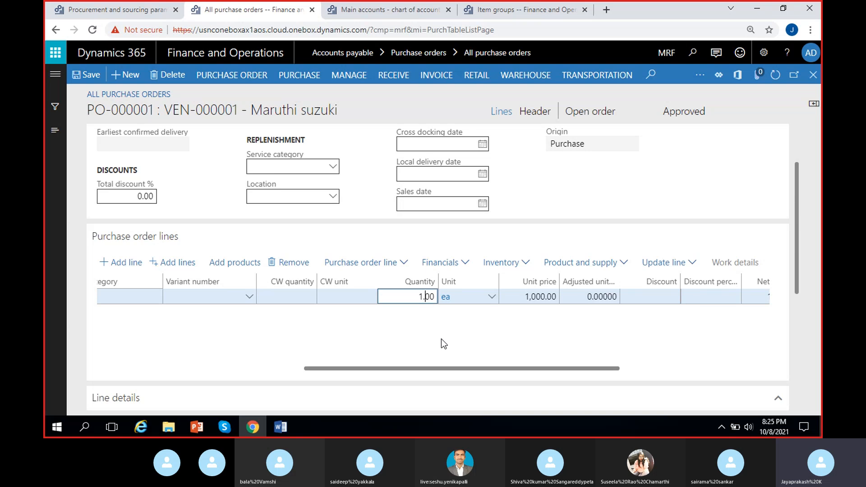
pyautogui.write('2')
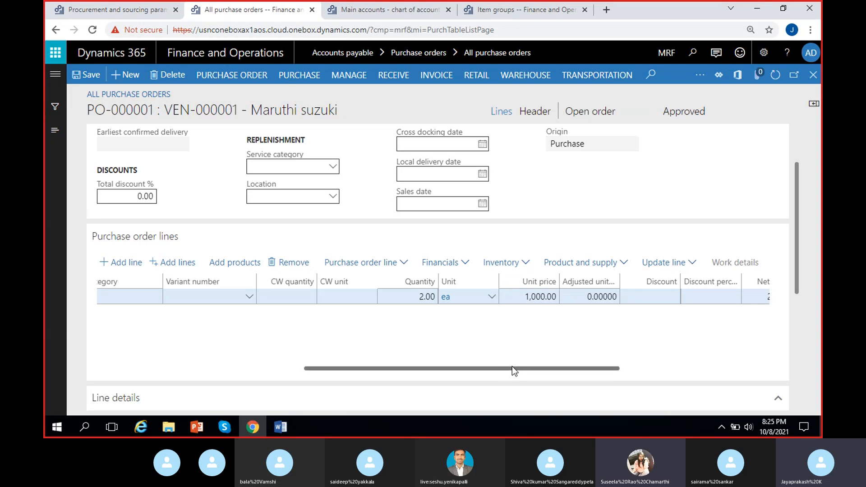
# - Open the released product details of item MRF-1 from its purchase order line
pyautogui.moveTo(512, 366); pyautogui.dragTo(246, 371)
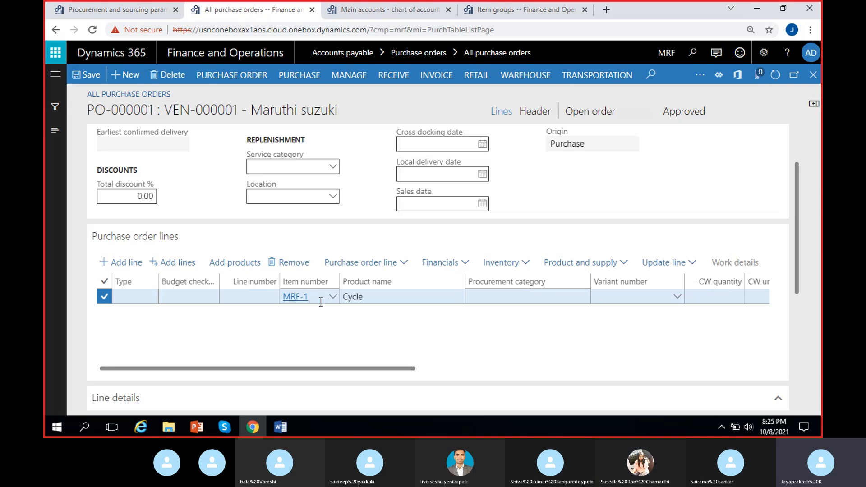
pyautogui.rightClick(334, 301)
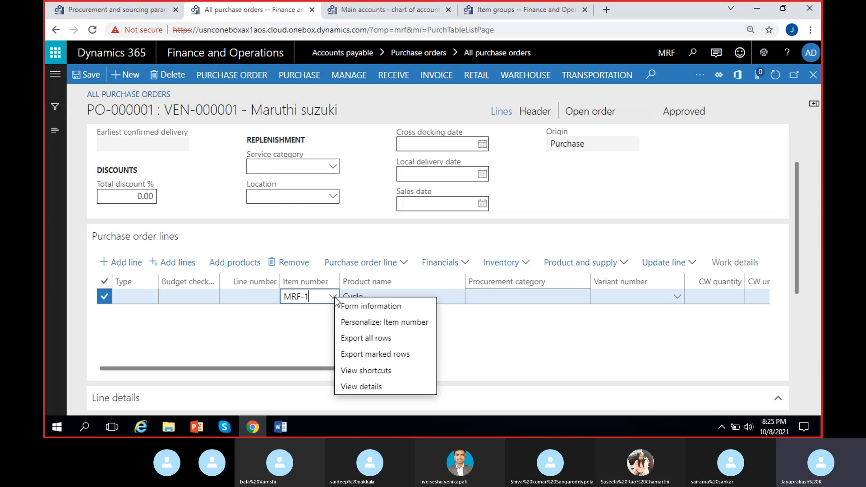
pyautogui.click(363, 390)
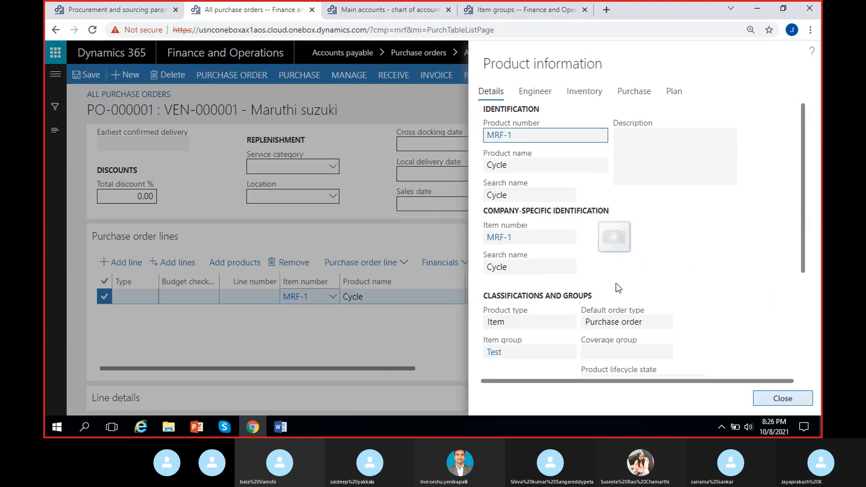
pyautogui.click(507, 237)
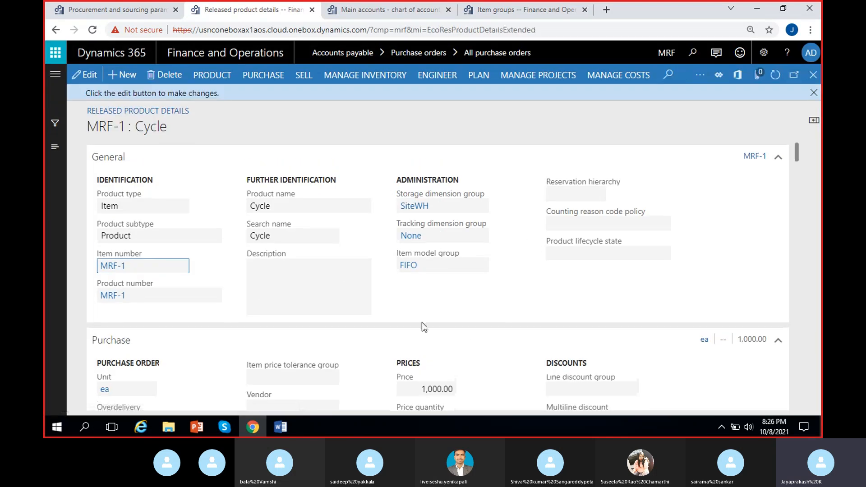
# - Examine the purchase price and related purchase settings of the Cycle product, and return to the purchase order
pyautogui.scroll(-5, 419, 323)
pyautogui.scroll(4, 316, 298)
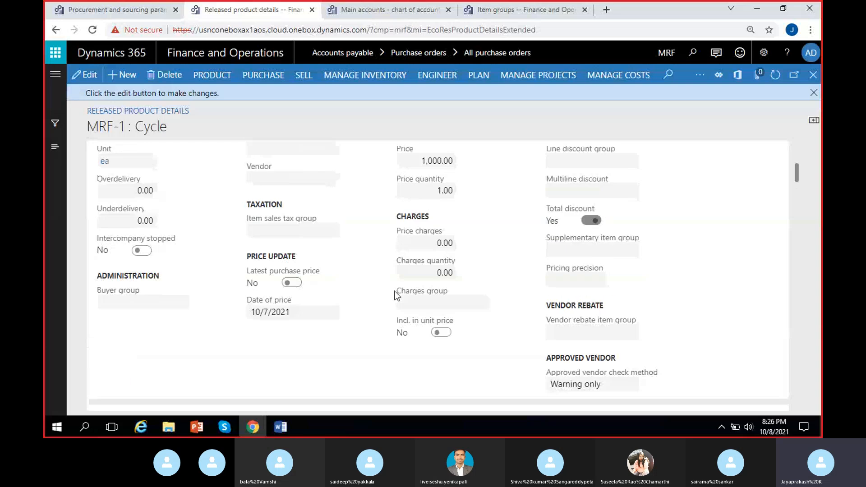
pyautogui.scroll(-3, 216, 306)
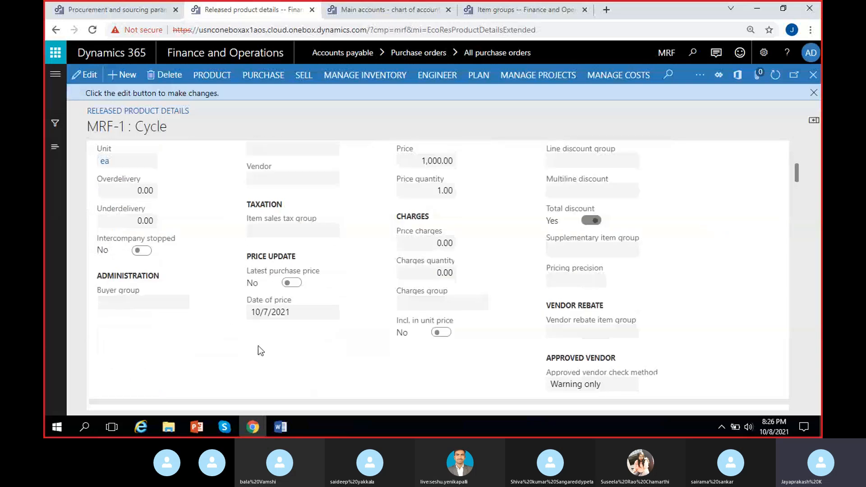
pyautogui.scroll(1, 258, 346)
pyautogui.click(419, 219)
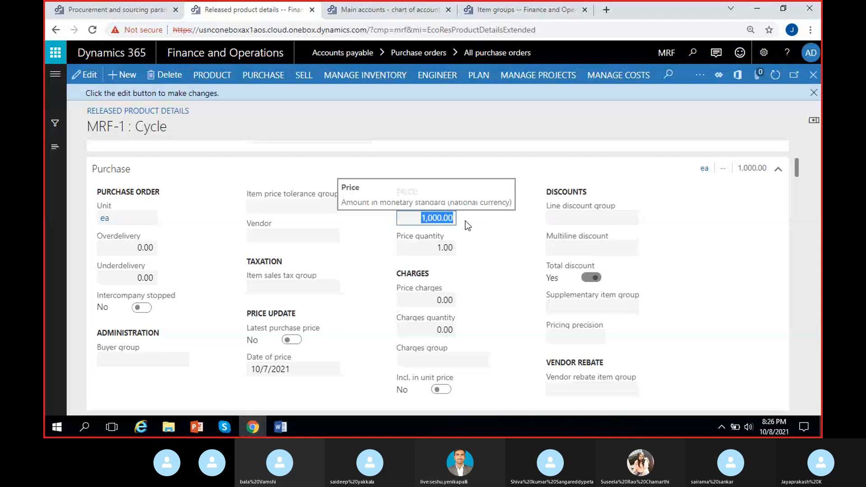
pyautogui.moveTo(458, 244)
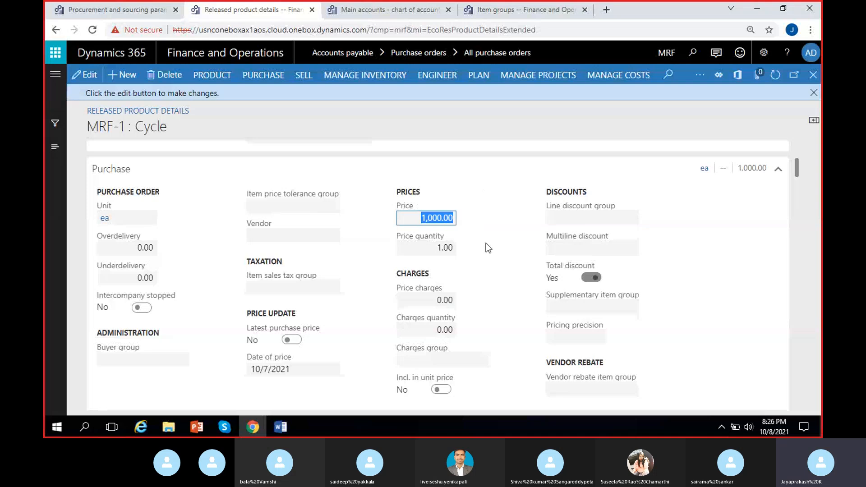
pyautogui.click(485, 244)
pyautogui.click(426, 217)
pyautogui.click(472, 236)
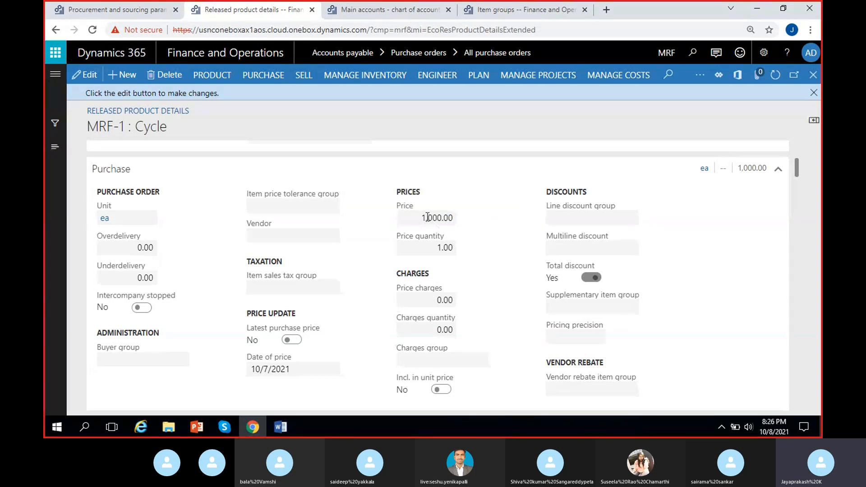
pyautogui.click(812, 91)
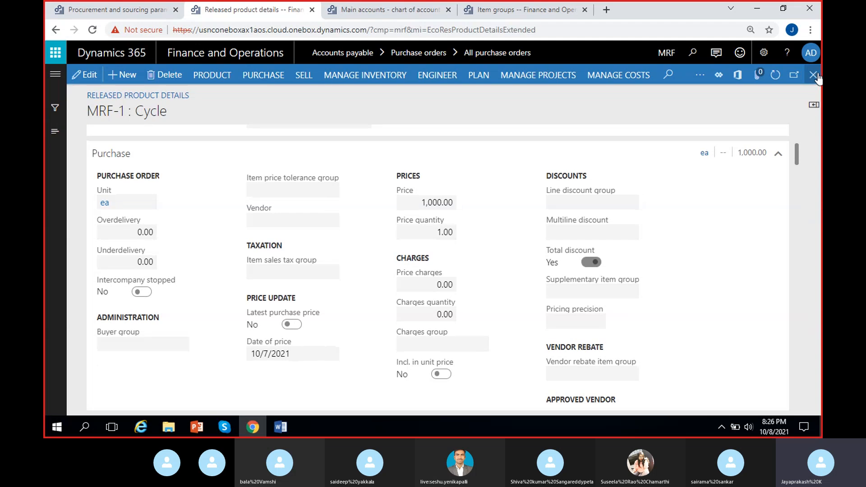
pyautogui.scroll(4, 600, 226)
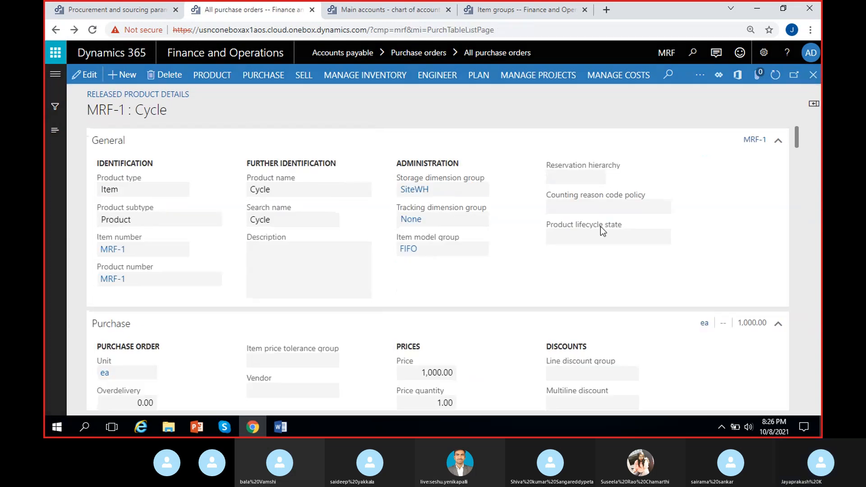
pyautogui.click(813, 76)
pyautogui.click(782, 398)
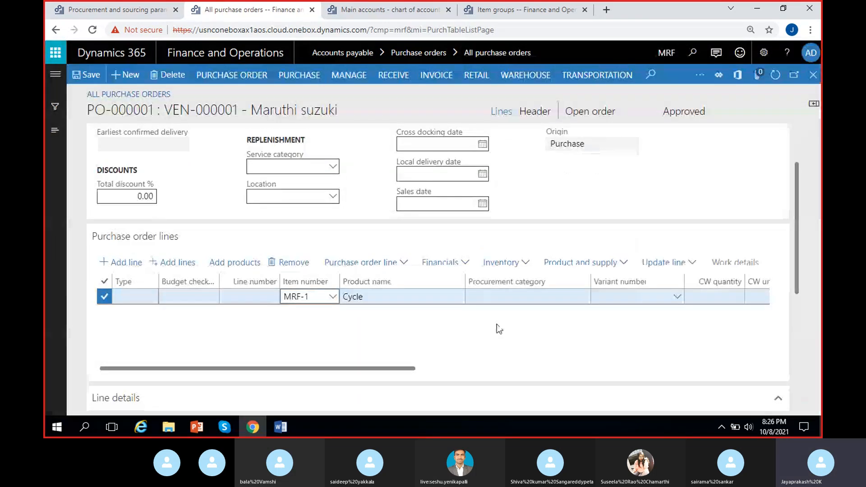
# - Set the unit price of the Cycle order line to 1,200 and check the line's net amount
pyautogui.click(490, 308)
pyautogui.hscroll(8, 491, 307)
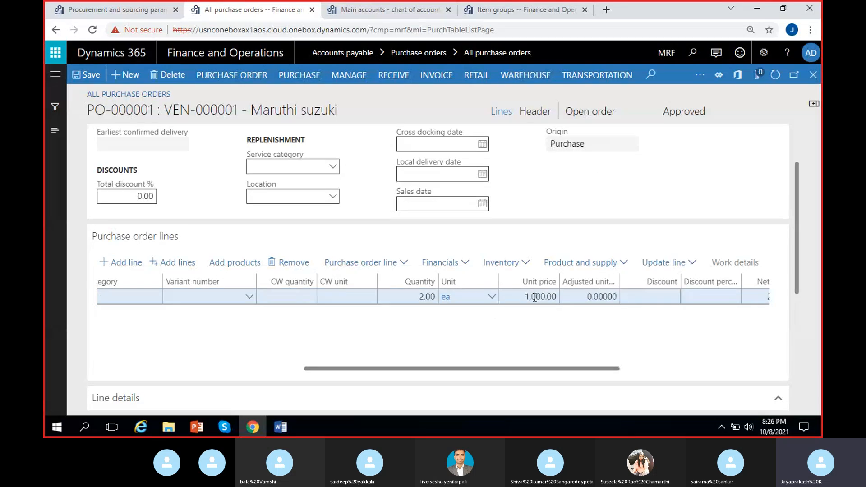
pyautogui.click(535, 297)
pyautogui.press('BackSpace')
pyautogui.write('2')
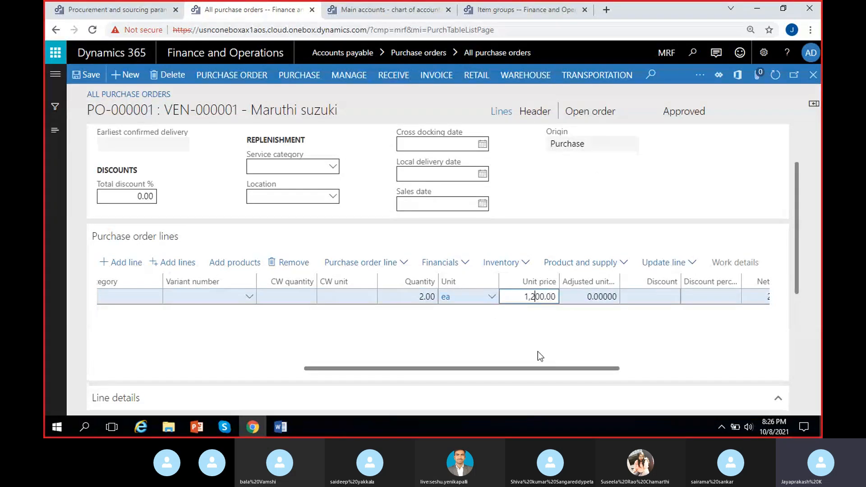
pyautogui.click(563, 330)
pyautogui.moveTo(550, 367); pyautogui.dragTo(642, 367)
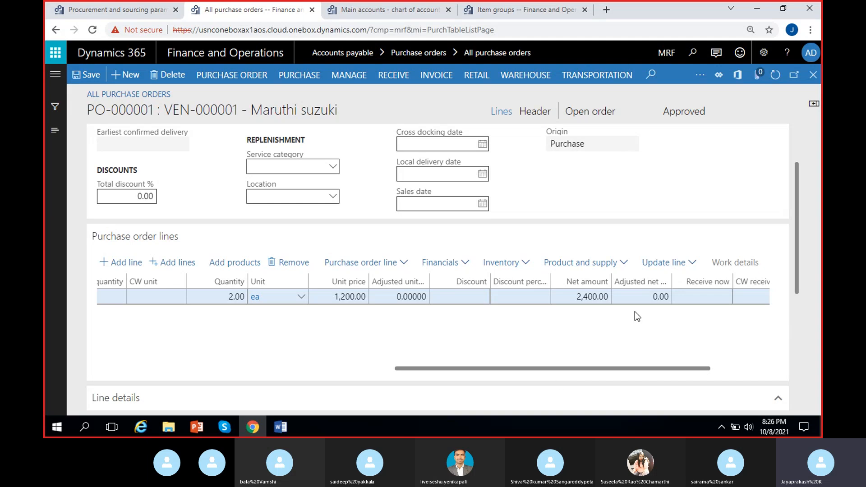
# - Set the unit price of the Cycle order line back to 1,000
pyautogui.click(344, 302)
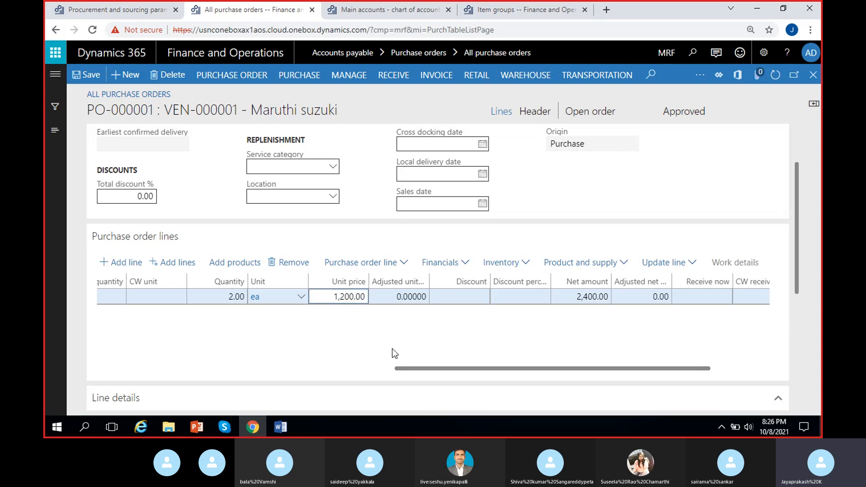
pyautogui.press('BackSpace')
pyautogui.write('0')
pyautogui.click(500, 300)
# - Enter a discount of 10 on the Cycle order line and check its net amount
pyautogui.click(478, 301)
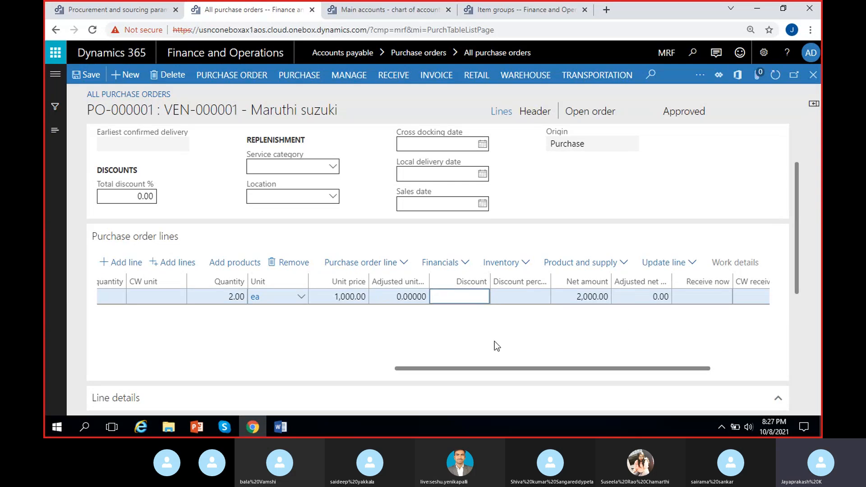
pyautogui.click(515, 315)
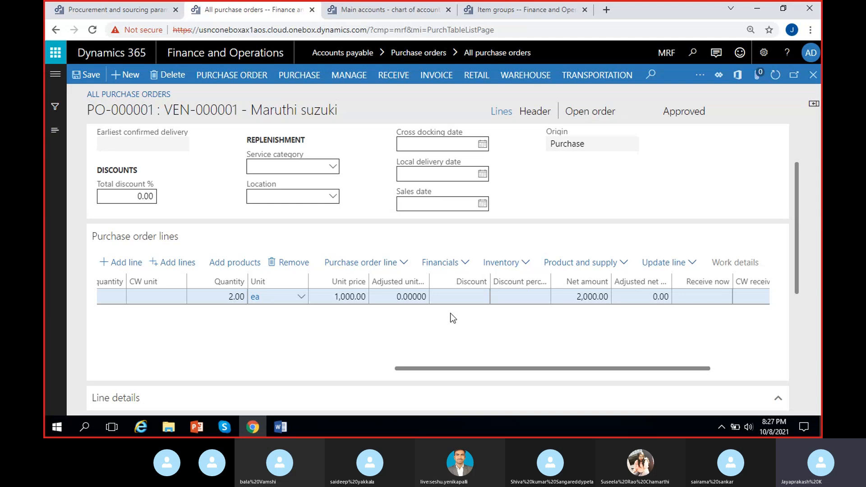
pyautogui.click(459, 295)
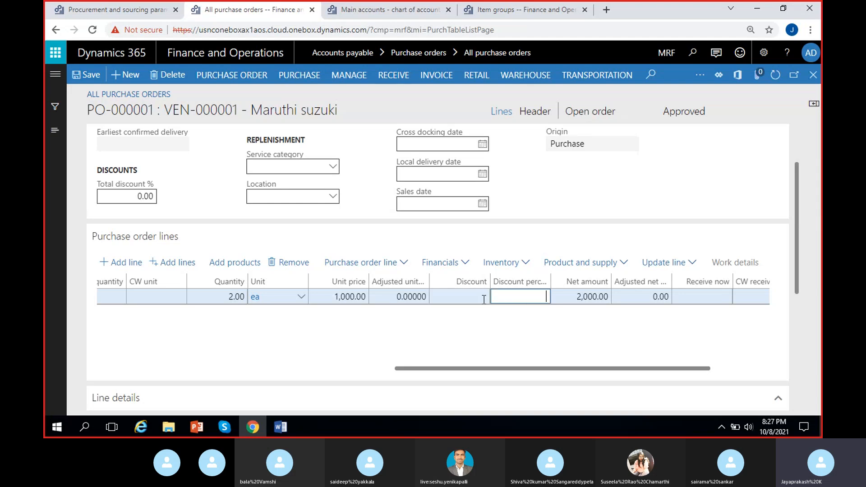
pyautogui.write('10')
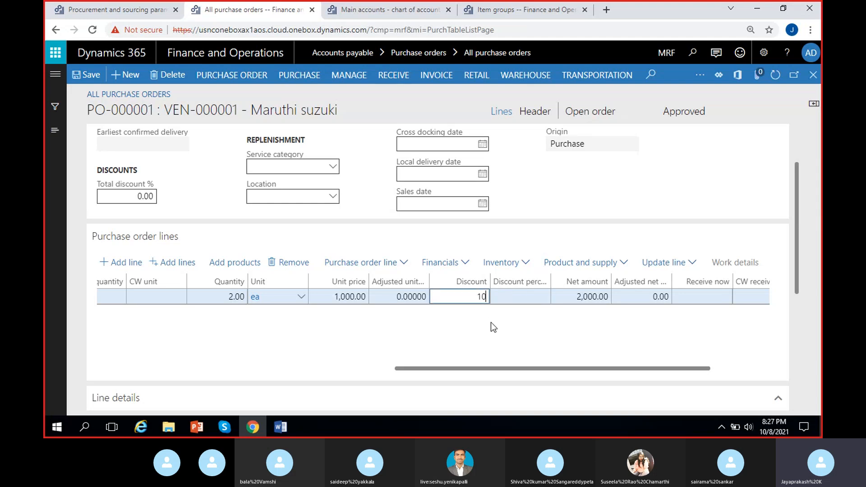
pyautogui.click(491, 321)
pyautogui.click(494, 328)
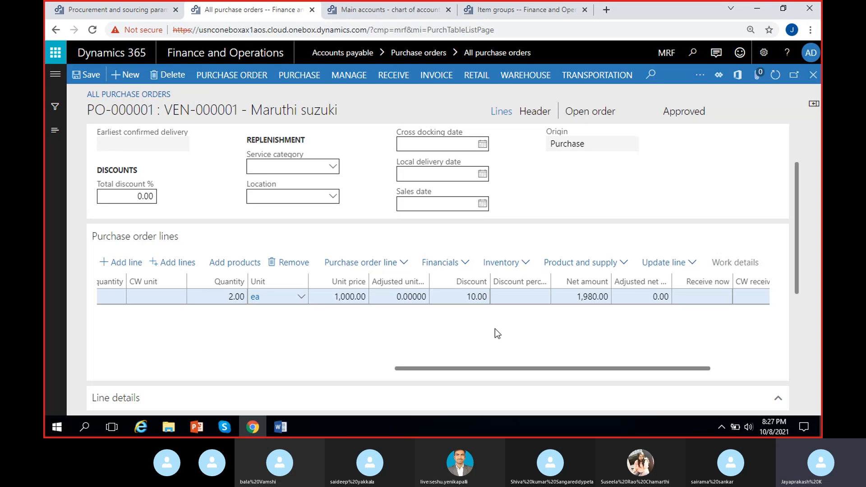
pyautogui.click(575, 296)
pyautogui.click(589, 331)
# - Remove the discount from the Cycle order line
pyautogui.click(456, 299)
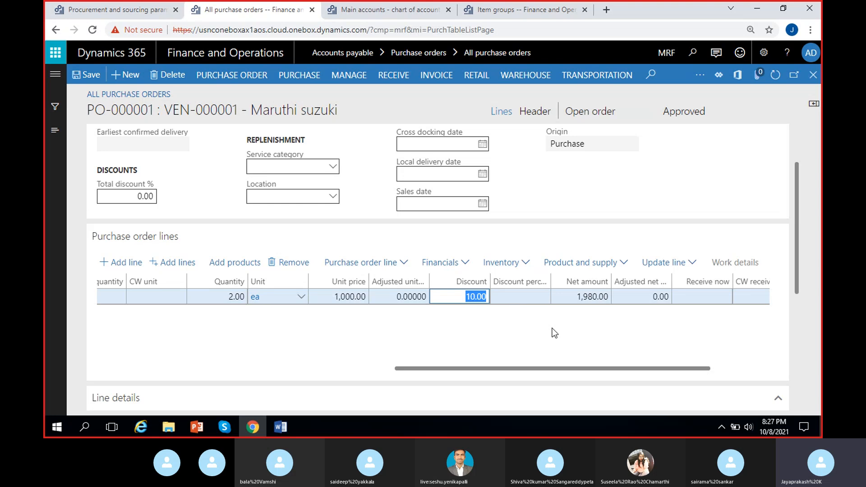
pyautogui.press('BackSpace')
pyautogui.click(609, 330)
# - Add a second, empty line below the Cycle line in the purchase order
pyautogui.moveTo(609, 368); pyautogui.dragTo(458, 377)
pyautogui.moveTo(537, 371); pyautogui.dragTo(335, 376)
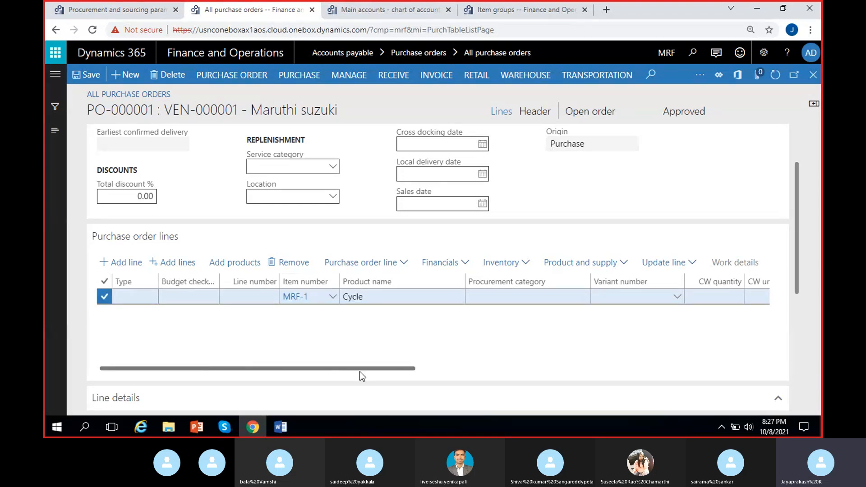
pyautogui.moveTo(360, 372); pyautogui.dragTo(333, 373)
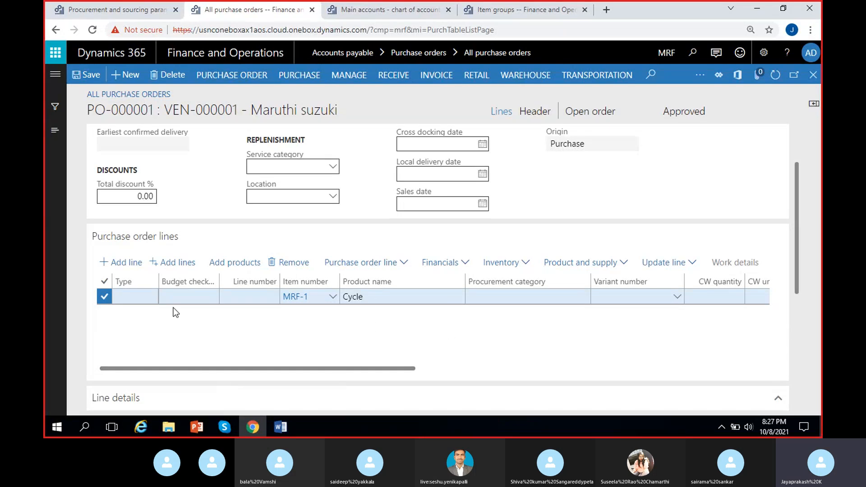
pyautogui.click(124, 266)
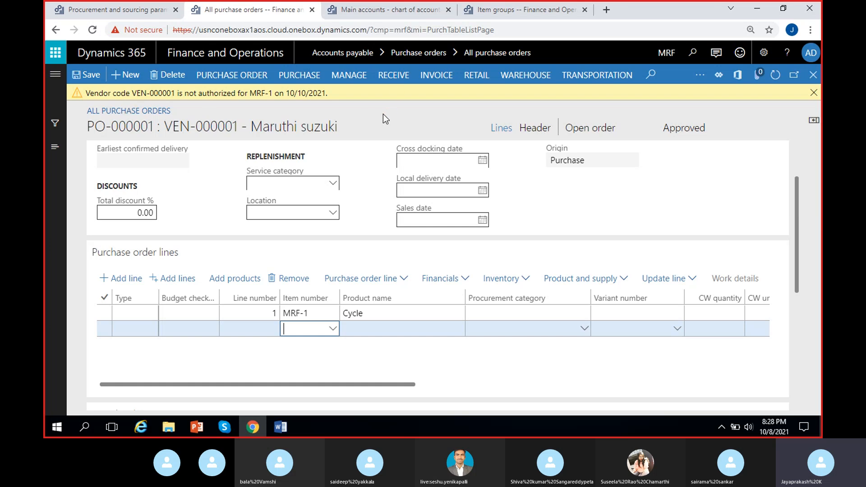
# - In the Procurement and sourcing parameters browser page, open the Released products list of Product information management and dismiss its edit notice
pyautogui.click(95, 6)
pyautogui.click(55, 78)
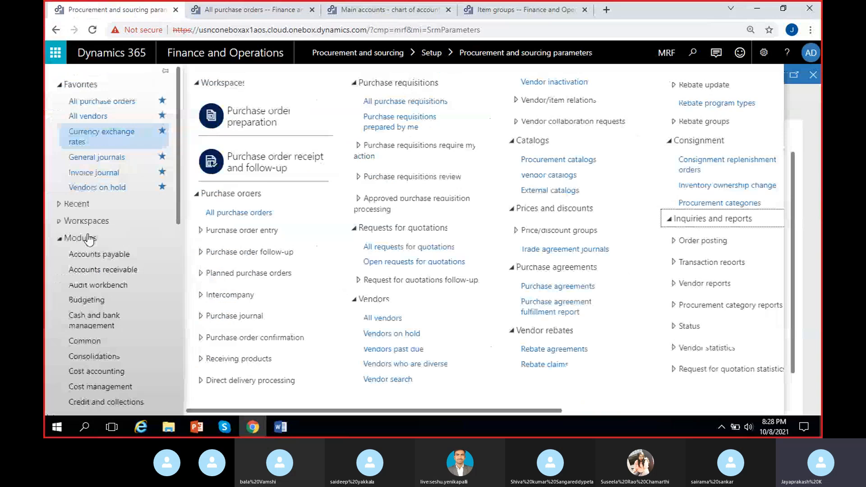
pyautogui.scroll(-5, 96, 289)
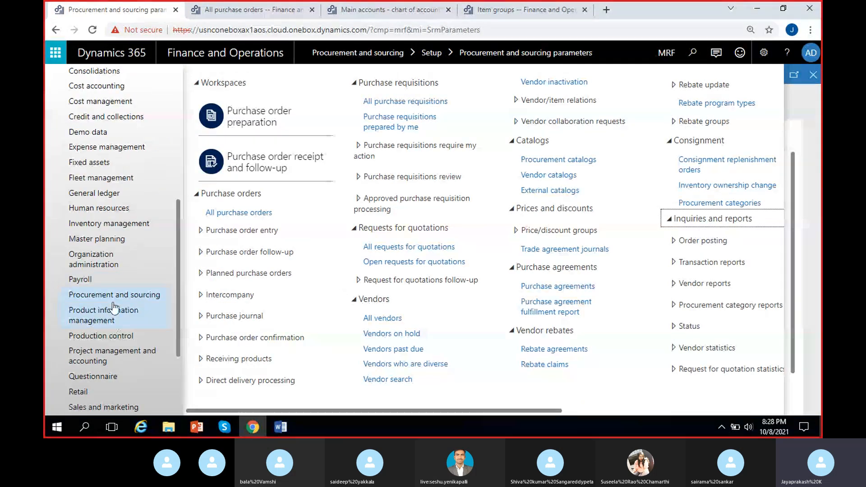
pyautogui.click(108, 315)
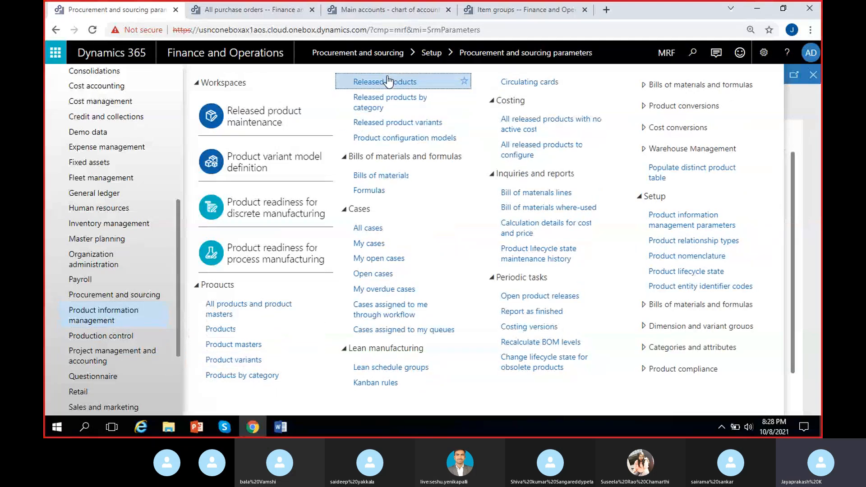
pyautogui.click(387, 81)
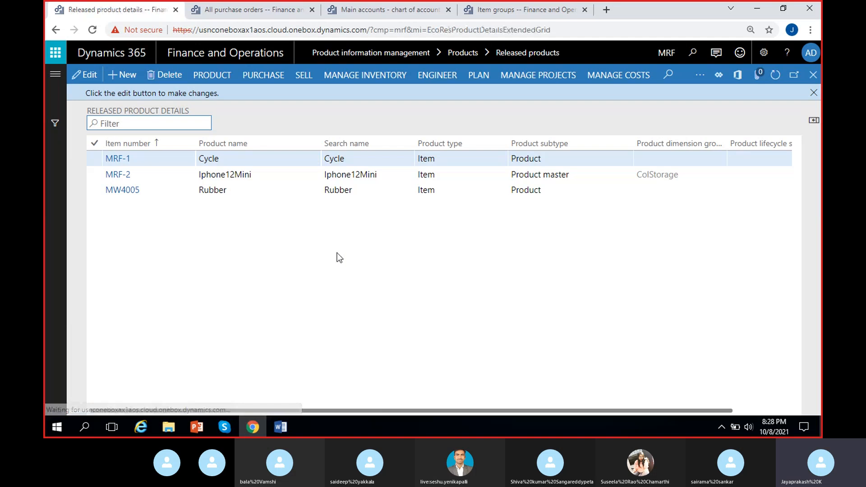
pyautogui.click(813, 93)
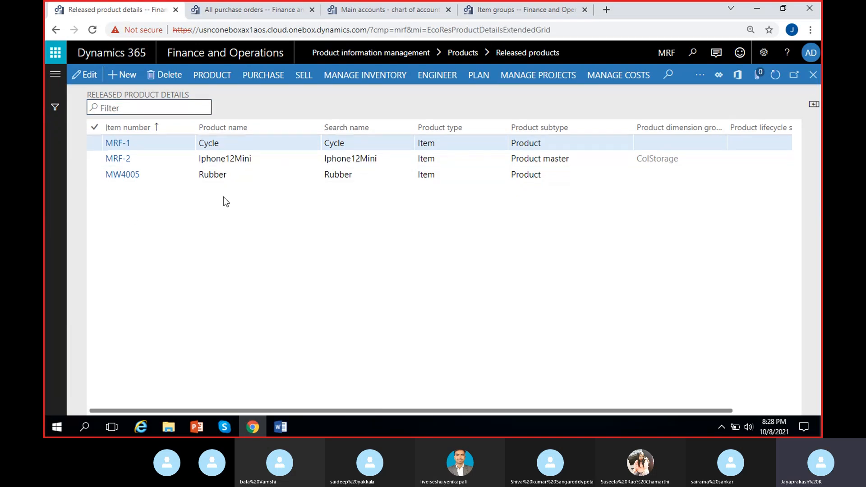
# - Check the approved vendors recorded for the Cycle item (MRF-1), showing all records in addition to the current ones
pyautogui.click(247, 145)
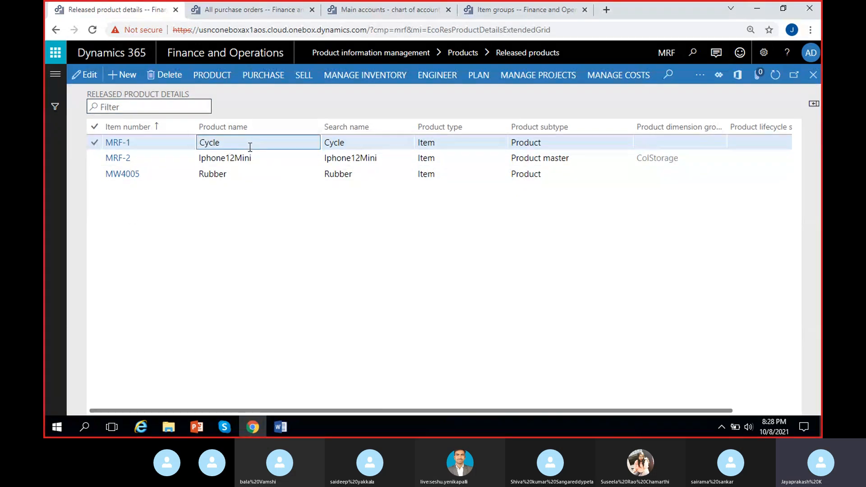
pyautogui.click(255, 76)
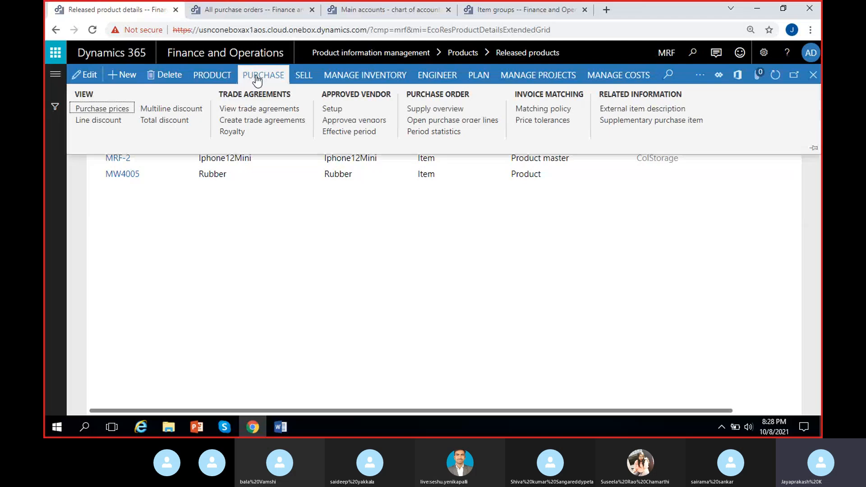
pyautogui.click(342, 121)
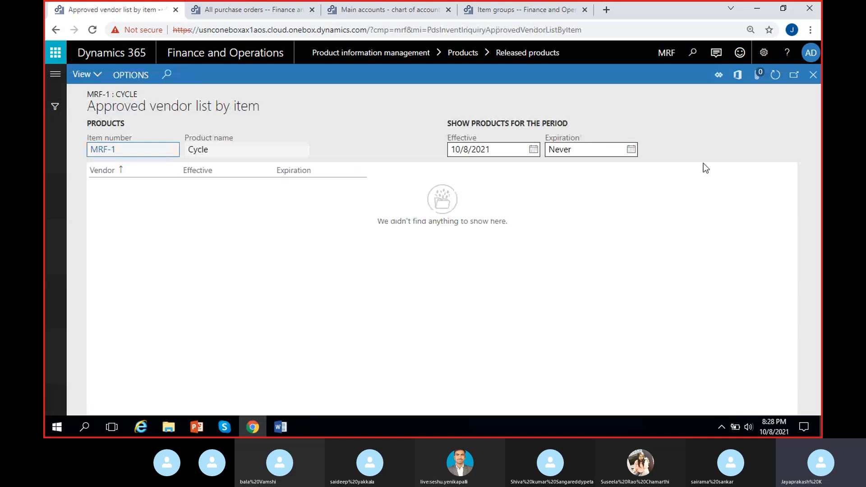
pyautogui.click(99, 75)
pyautogui.click(95, 108)
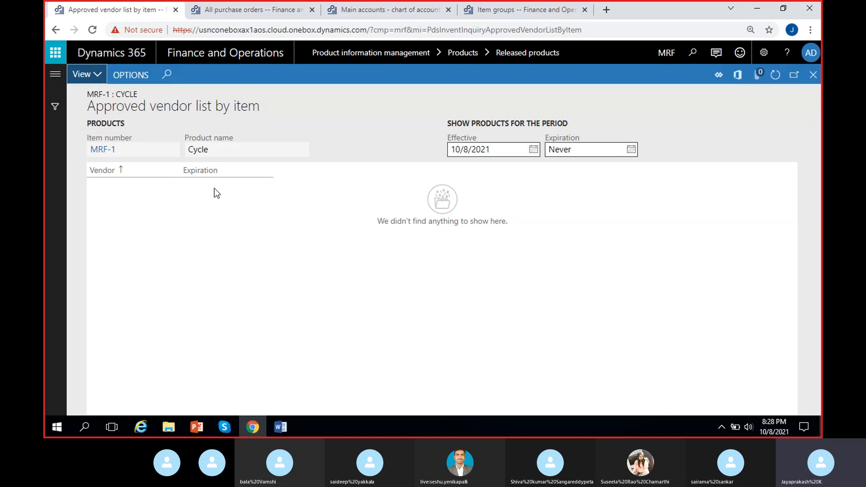
pyautogui.click(85, 74)
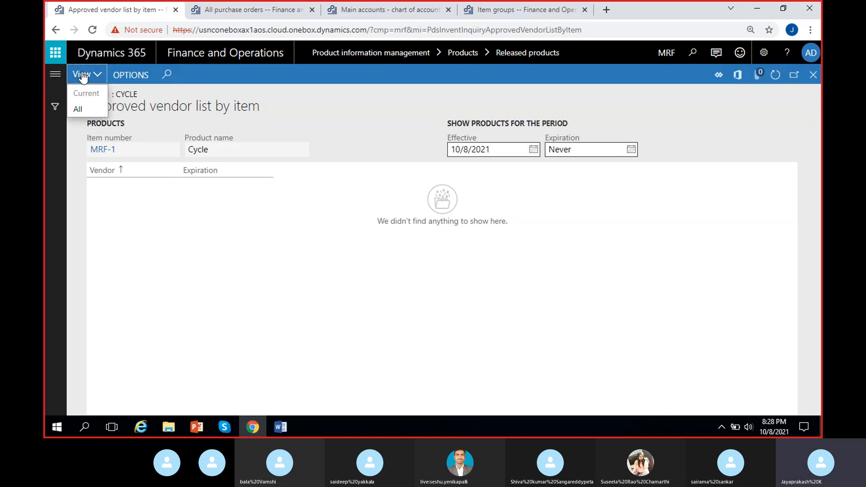
pyautogui.click(86, 109)
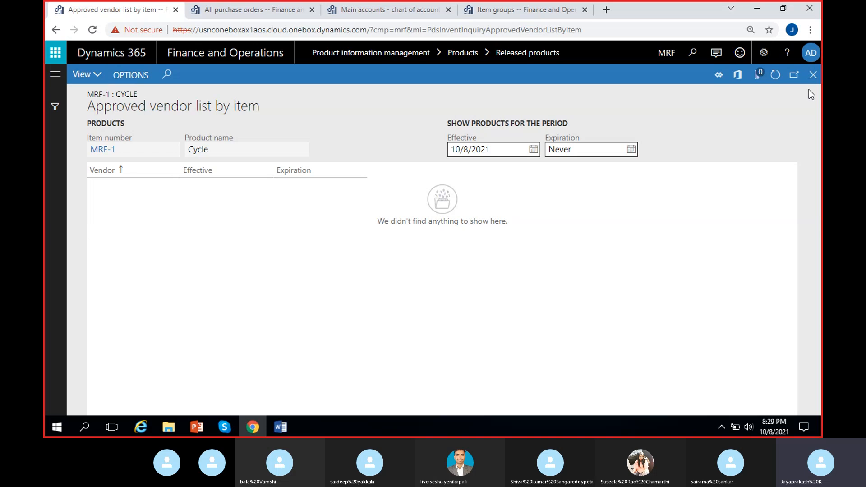
pyautogui.click(813, 74)
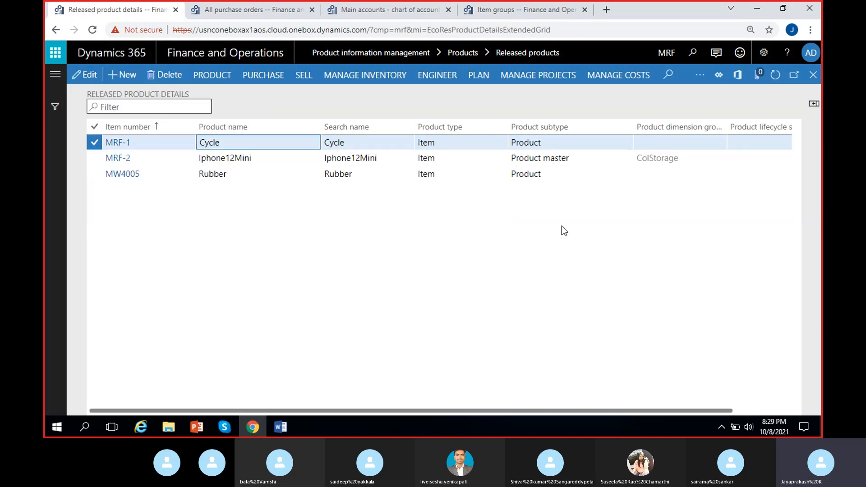
# - Open the approved vendor setup for the Cycle item and add Maruthi suzuki as an approved vendor
pyautogui.click(254, 77)
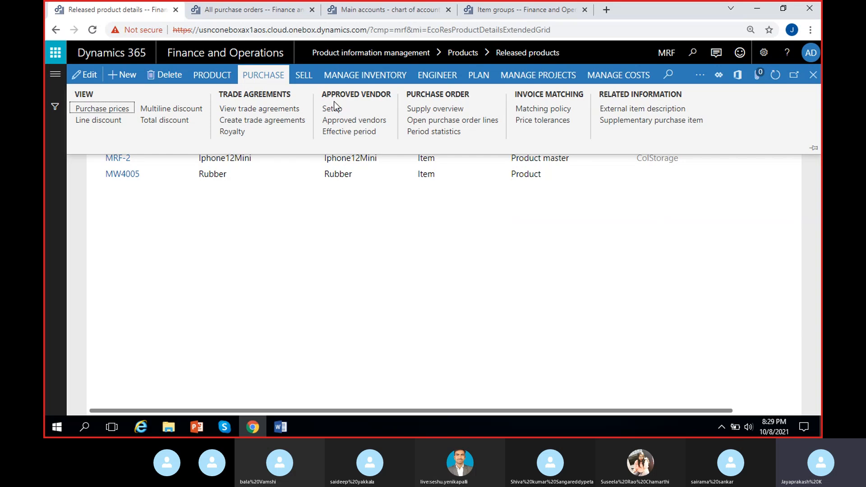
pyautogui.click(357, 109)
pyautogui.click(359, 109)
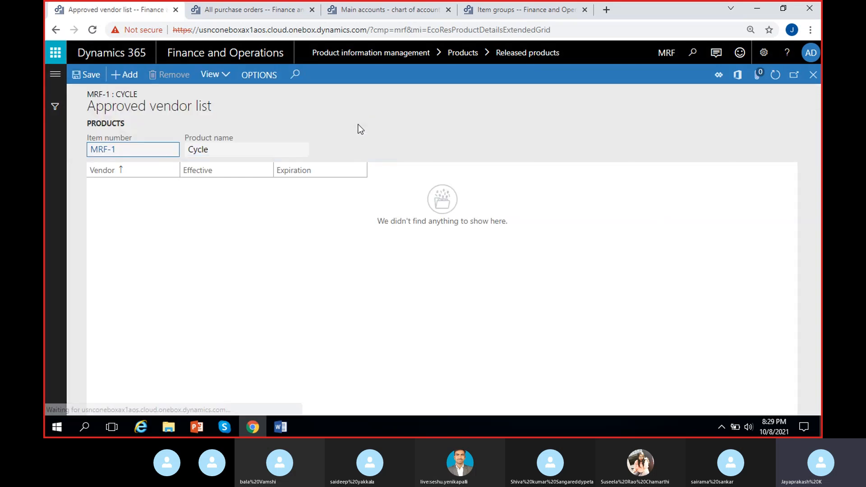
pyautogui.click(125, 75)
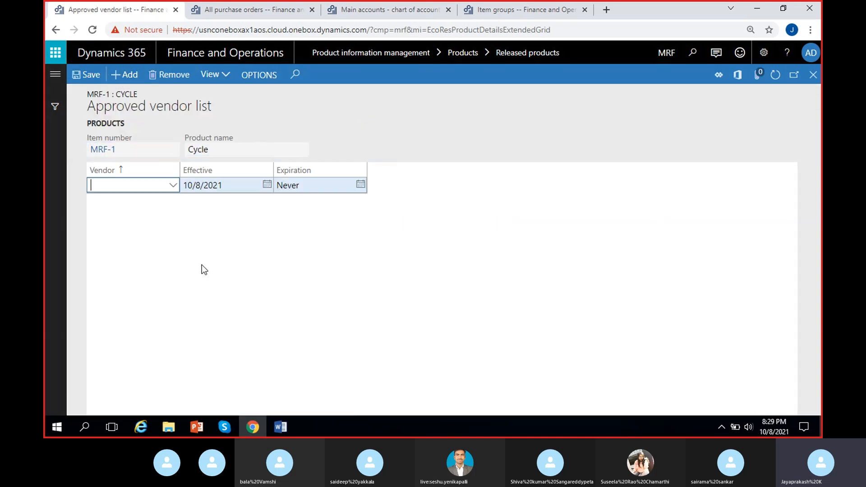
pyautogui.click(171, 186)
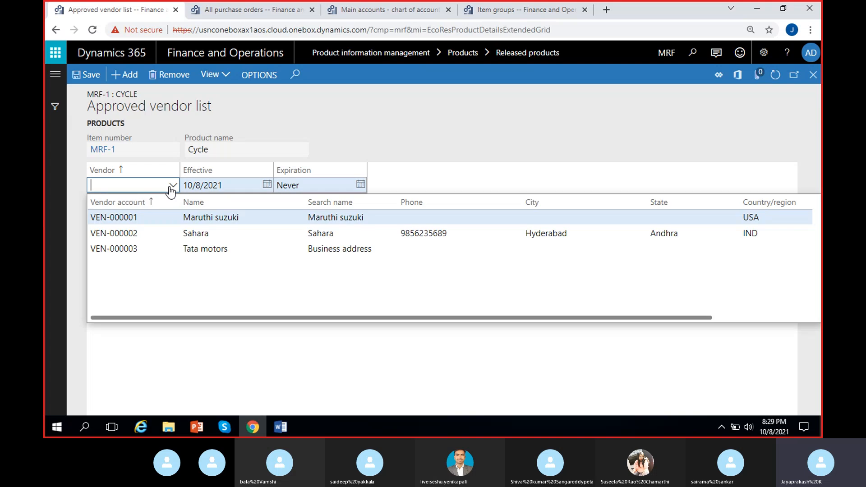
pyautogui.click(167, 220)
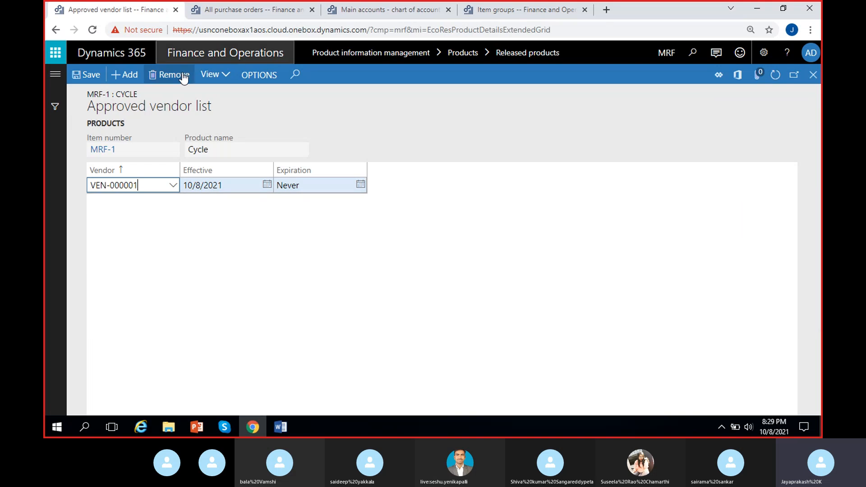
# - Add Sahara and Tata motors to Cycle's approved vendor list, save it and return to the released products
pyautogui.click(122, 74)
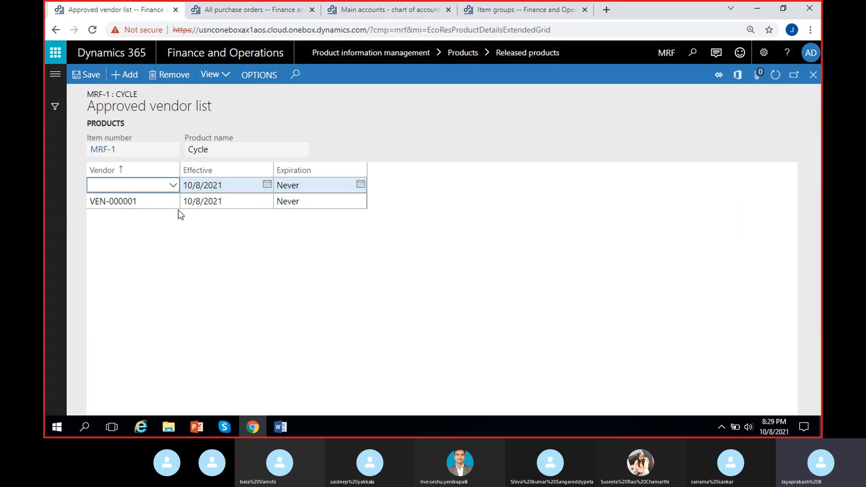
pyautogui.click(172, 185)
pyautogui.click(184, 234)
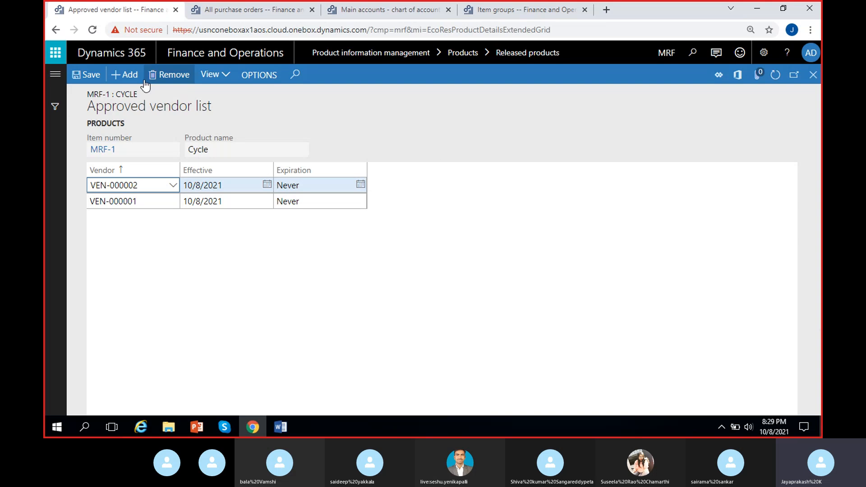
pyautogui.click(130, 76)
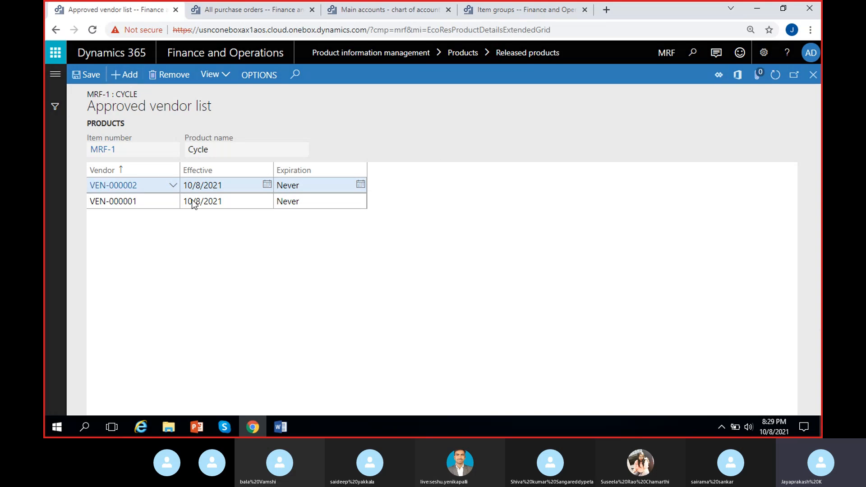
pyautogui.click(173, 185)
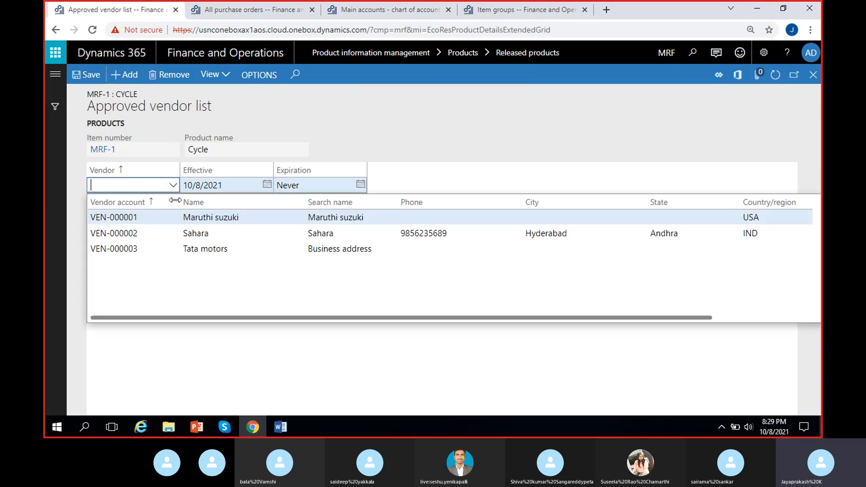
pyautogui.click(189, 250)
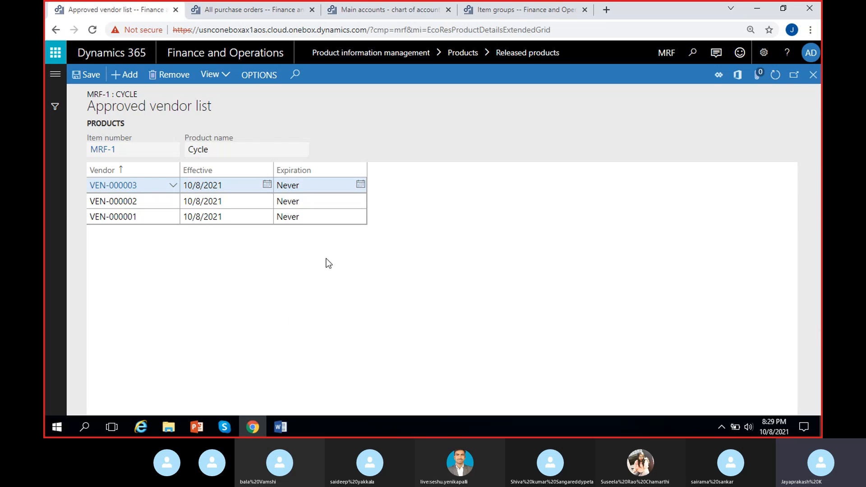
pyautogui.click(85, 74)
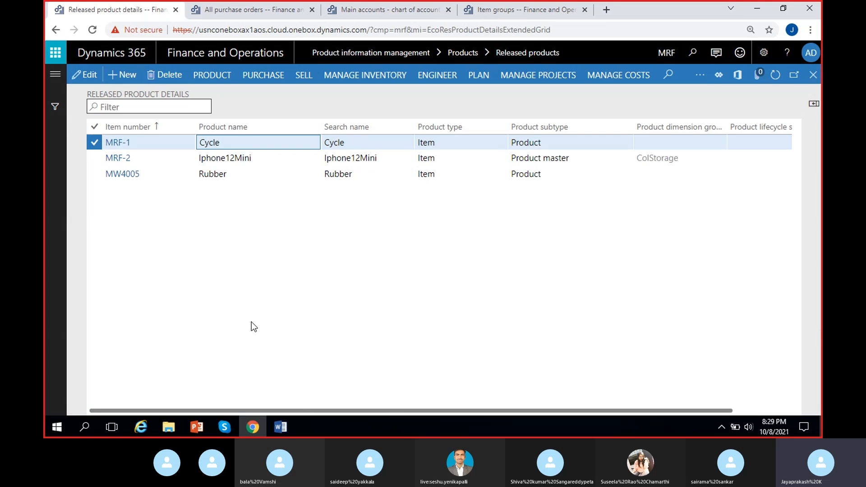
# - Open the approved vendor setup for Iphone12Mini (MRF-2) and add Maruthi suzuki as an approved vendor
pyautogui.click(234, 160)
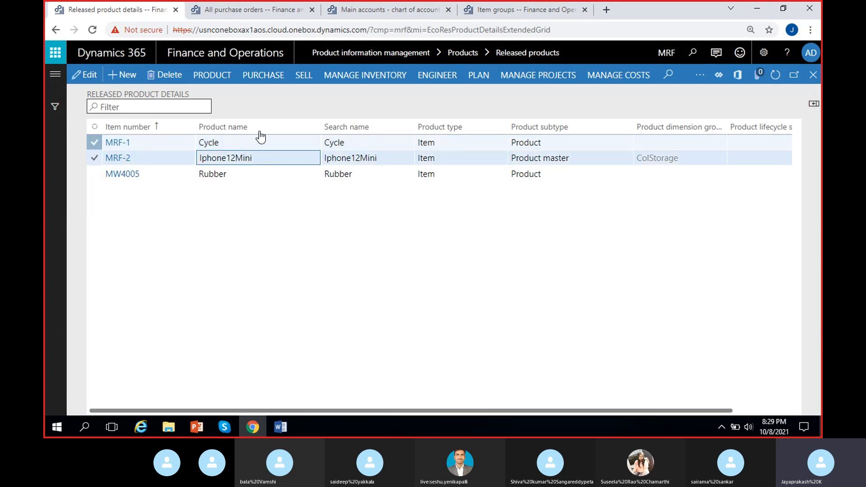
pyautogui.click(218, 82)
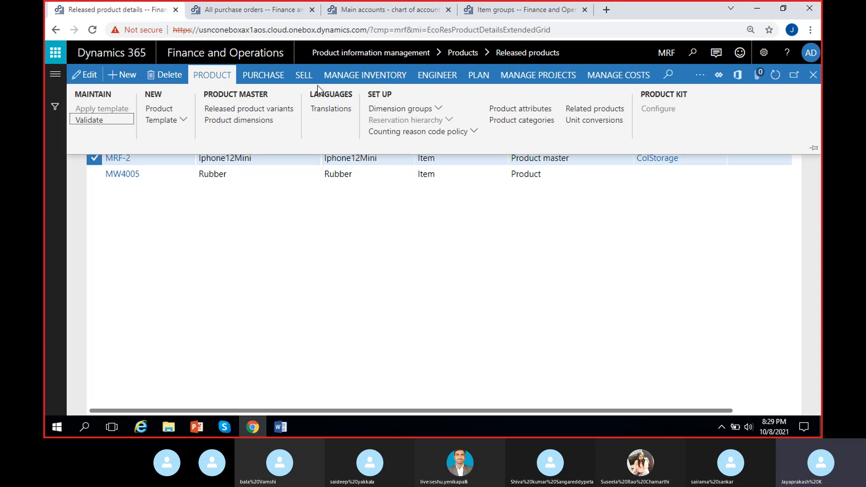
pyautogui.click(269, 78)
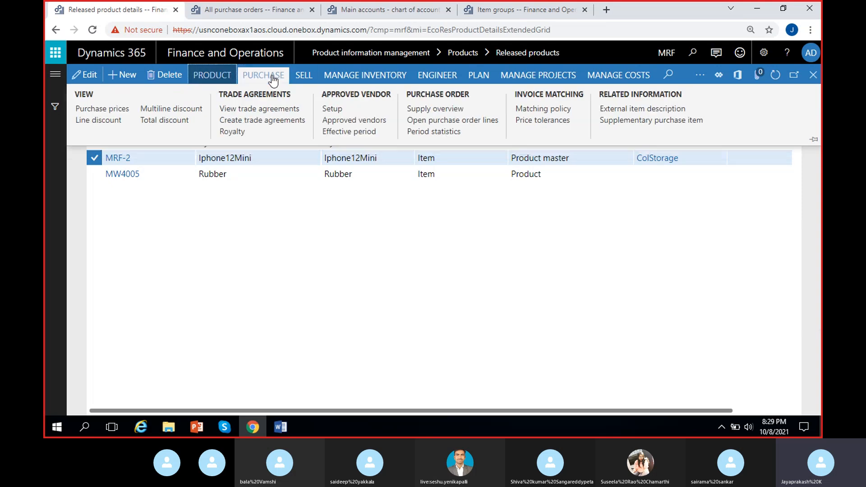
pyautogui.click(333, 108)
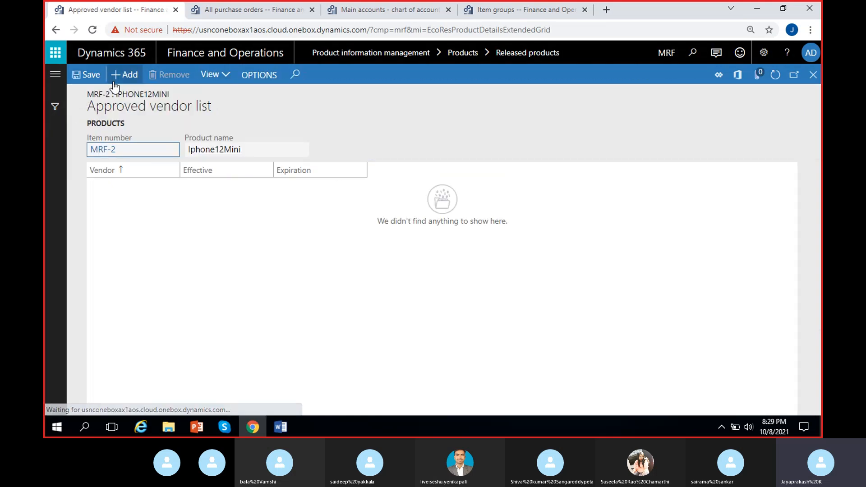
pyautogui.click(122, 74)
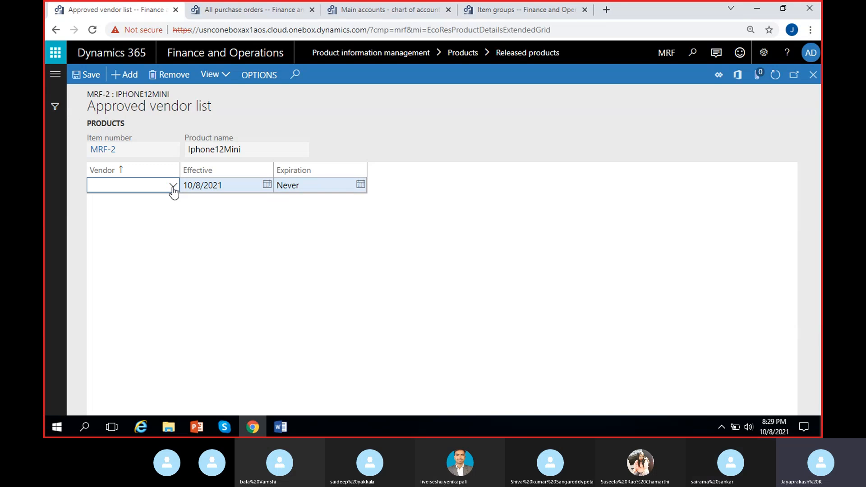
pyautogui.click(173, 186)
pyautogui.click(158, 216)
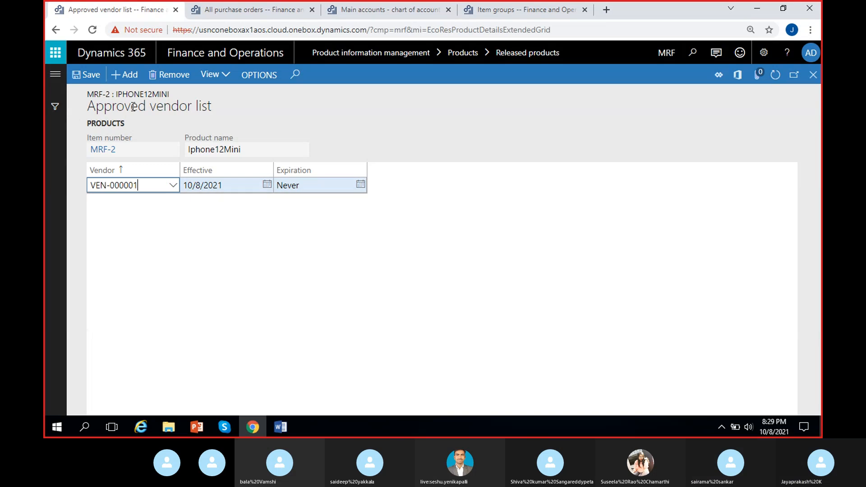
# - Add Sahara and Tata motors to Iphone12Mini's approved vendor list, save it and close the list
pyautogui.click(122, 75)
pyautogui.click(172, 187)
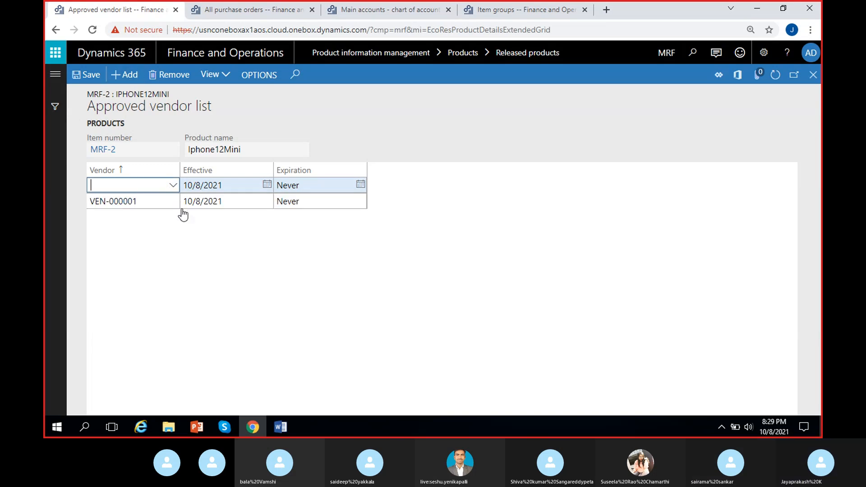
pyautogui.click(117, 228)
pyautogui.click(125, 76)
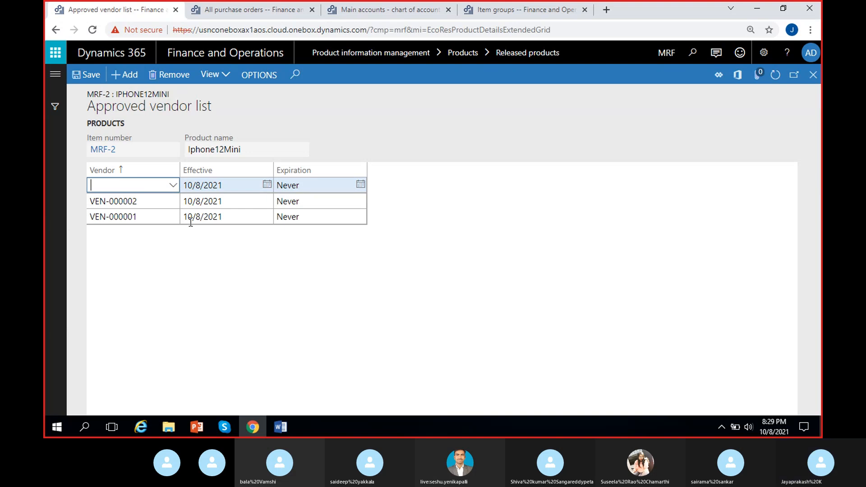
pyautogui.click(172, 186)
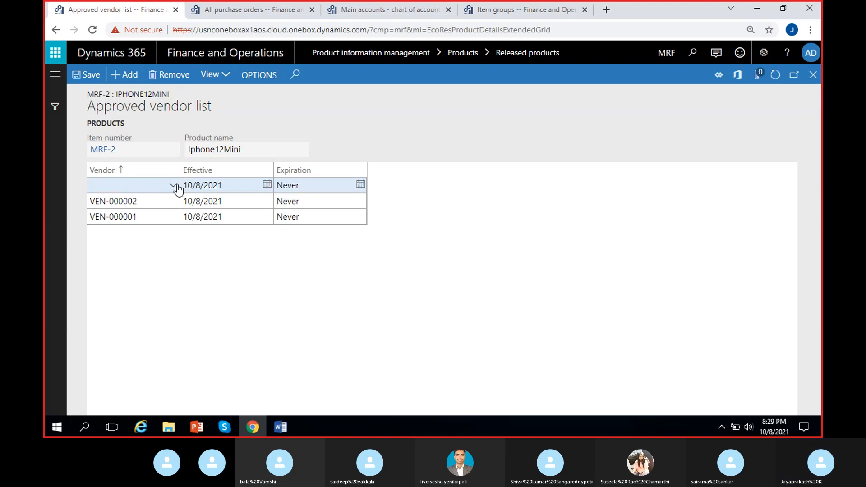
pyautogui.click(173, 185)
pyautogui.click(184, 249)
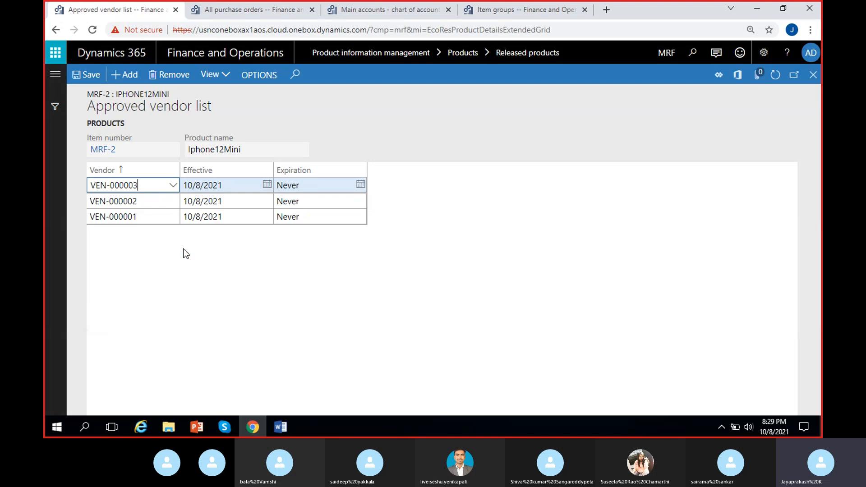
pyautogui.click(84, 75)
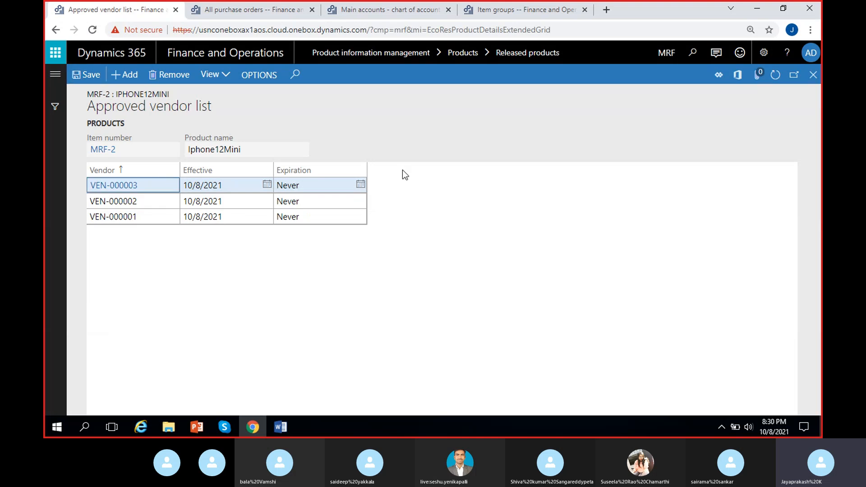
pyautogui.click(812, 76)
# - Open the approved vendor setup for Rubber (MW4005) and add Maruthi suzuki as an approved vendor
pyautogui.click(222, 173)
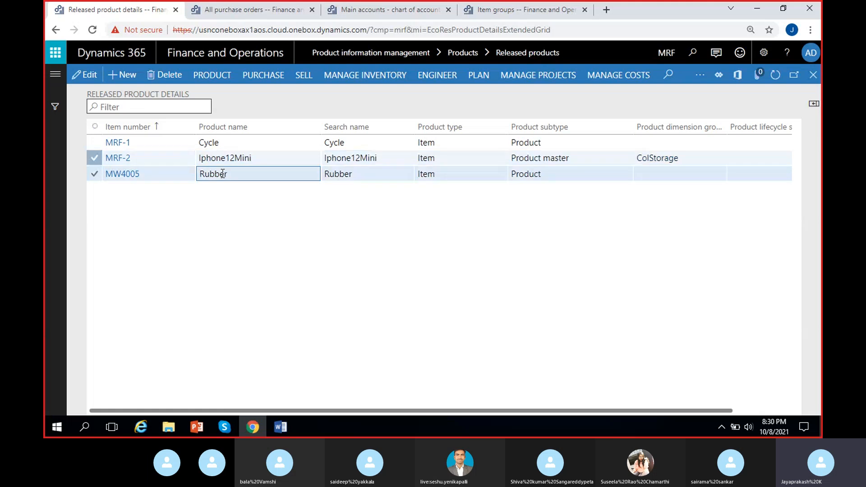
pyautogui.click(262, 77)
pyautogui.click(354, 120)
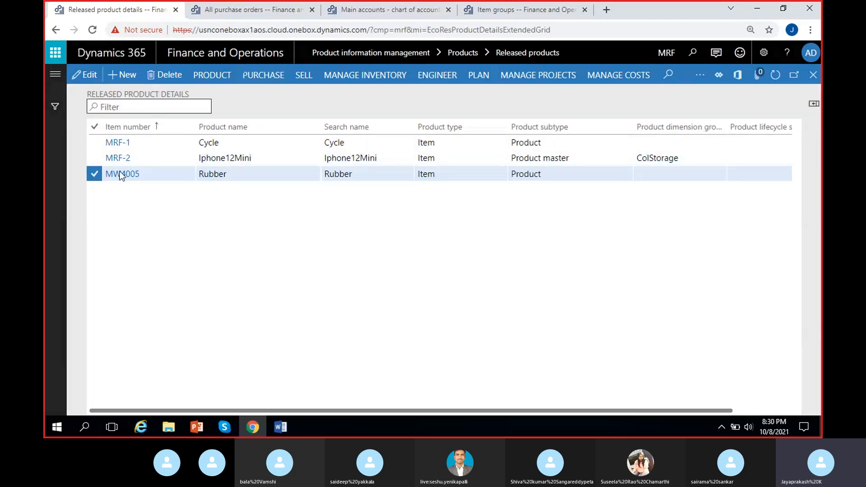
pyautogui.click(121, 75)
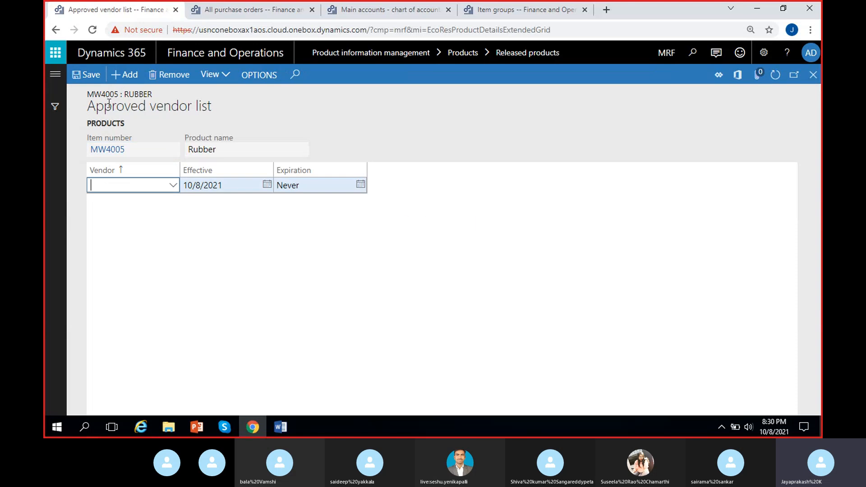
pyautogui.click(176, 186)
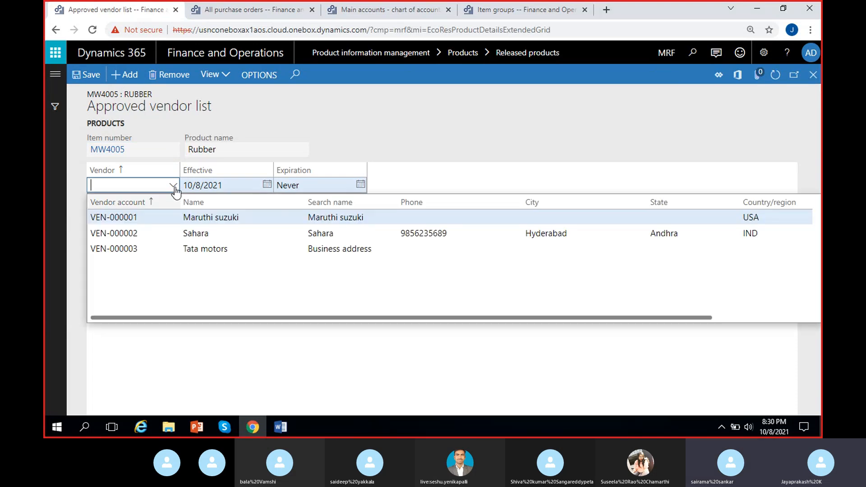
pyautogui.click(158, 217)
# - Add Sahara and Tata motors to Rubber's approved vendor list and close the list
pyautogui.click(120, 75)
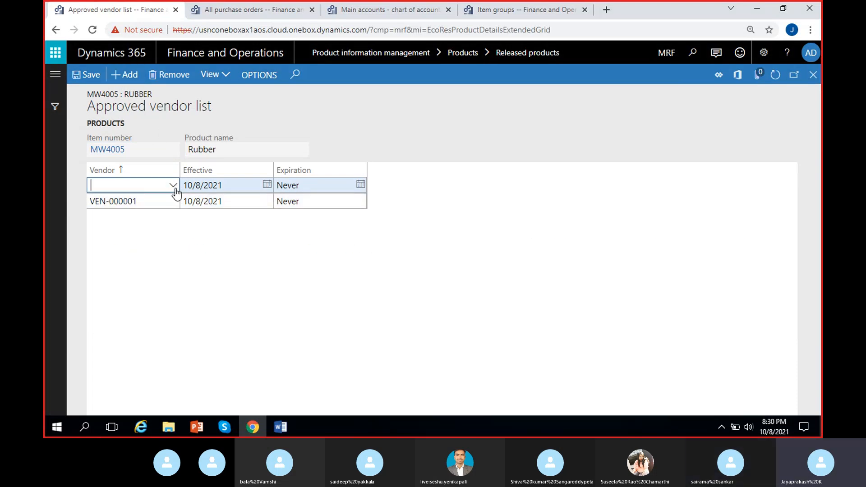
pyautogui.click(174, 189)
pyautogui.click(194, 233)
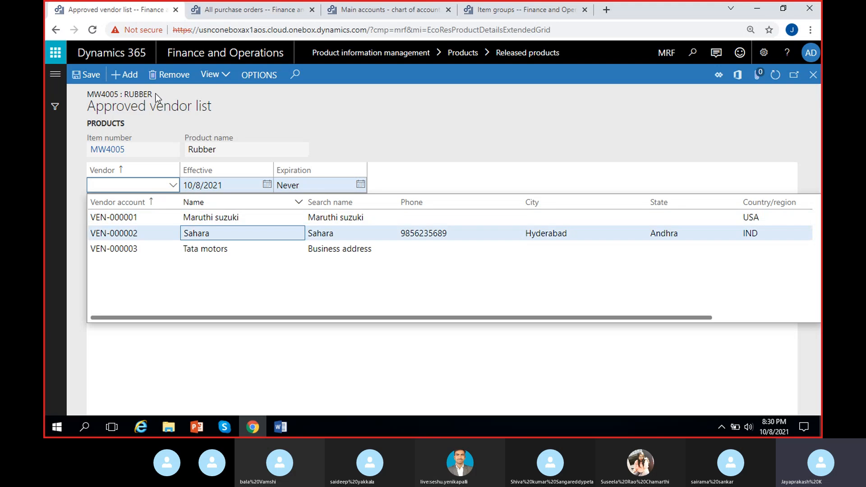
pyautogui.click(133, 77)
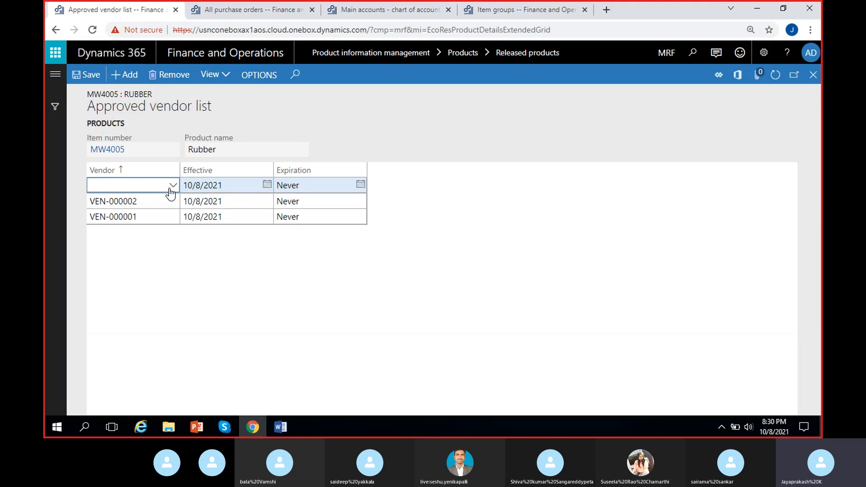
pyautogui.click(172, 186)
pyautogui.click(203, 248)
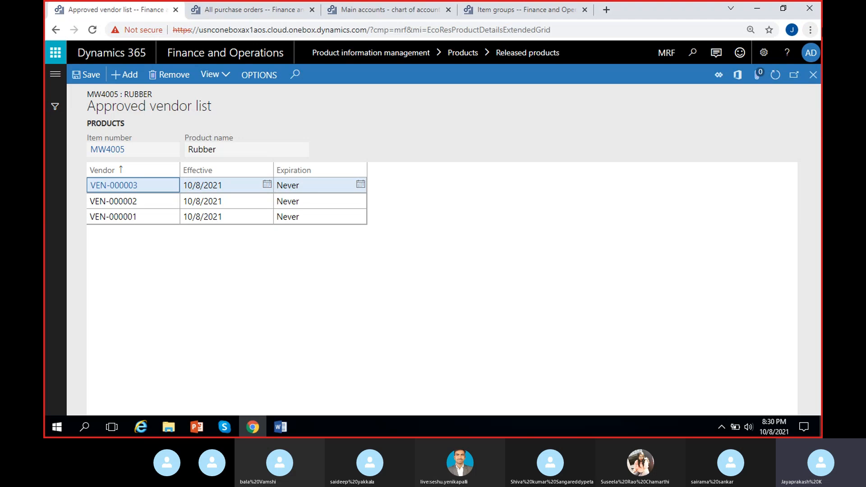
pyautogui.click(812, 76)
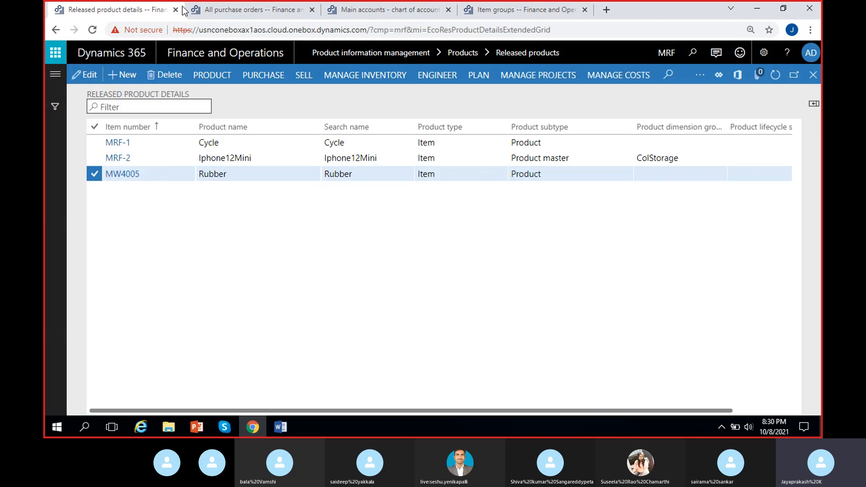
# - Return to the Maruthi suzuki purchase order and dismiss the vendor authorization warning
pyautogui.click(220, 10)
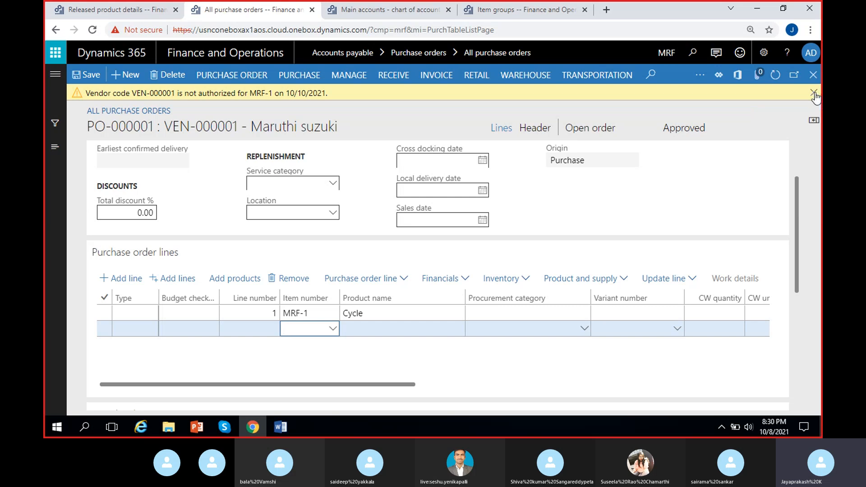
pyautogui.click(92, 9)
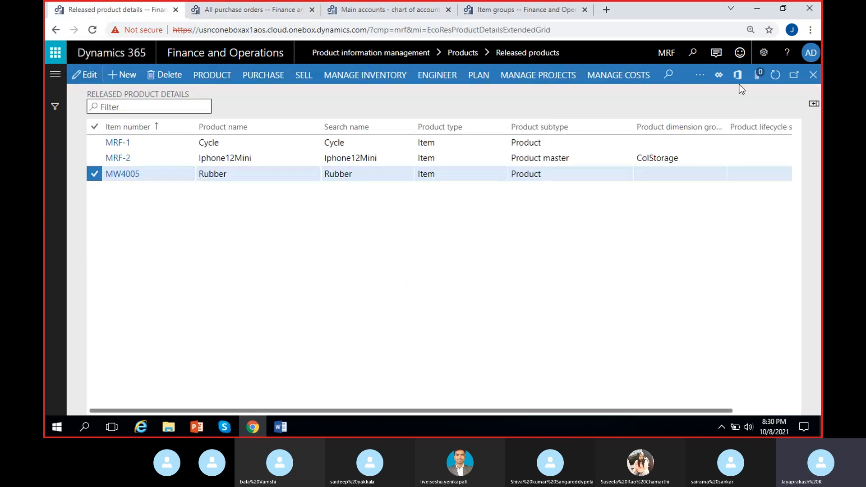
pyautogui.click(248, 9)
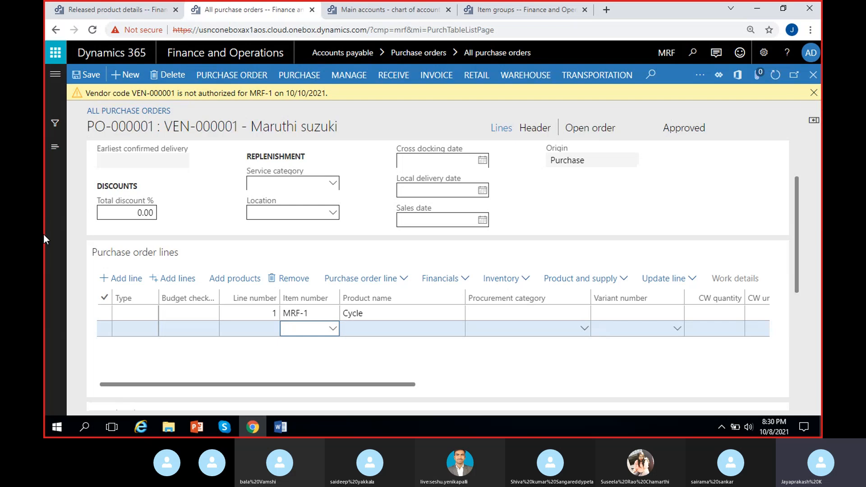
pyautogui.click(814, 93)
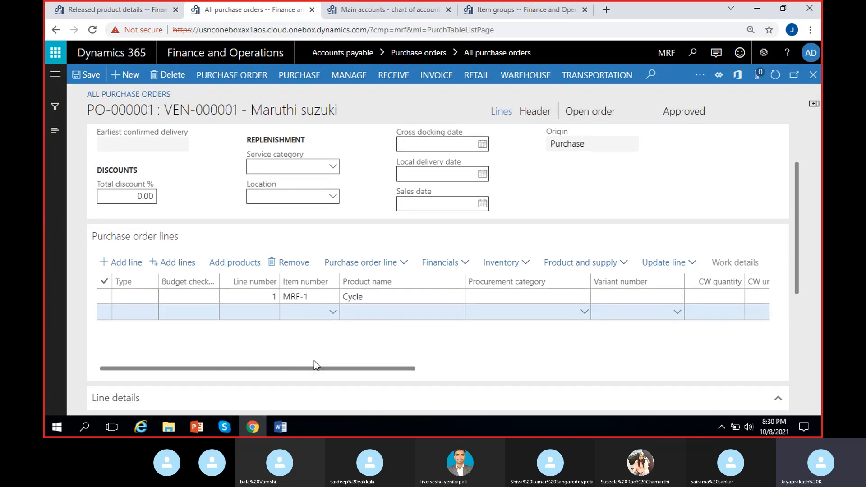
# - Fill the second purchase order line with item MW4005 (Rubber) and a unit price of 10000
pyautogui.click(306, 312)
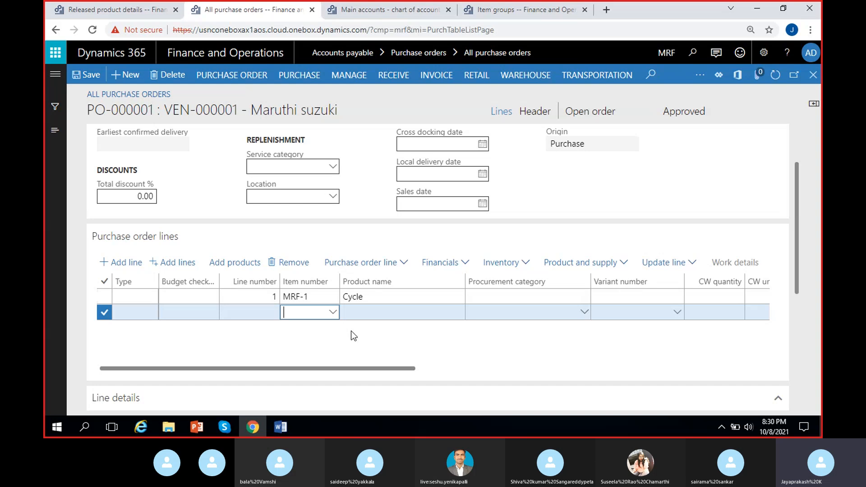
pyautogui.click(332, 312)
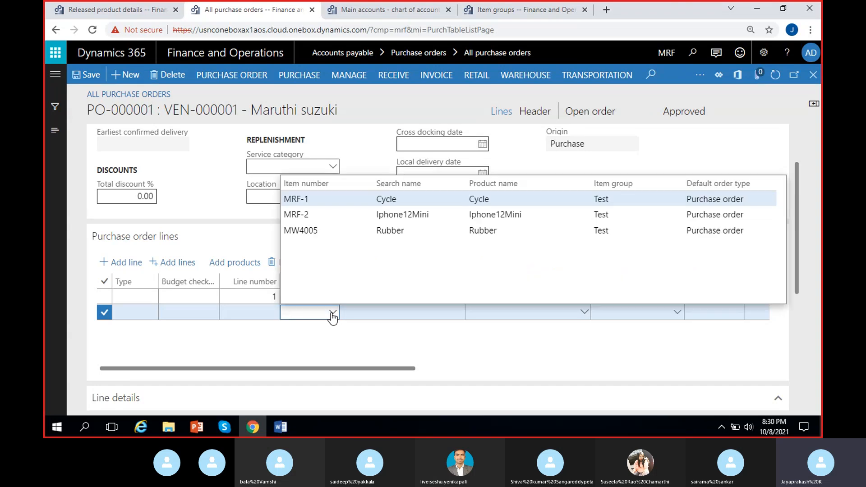
pyautogui.click(393, 230)
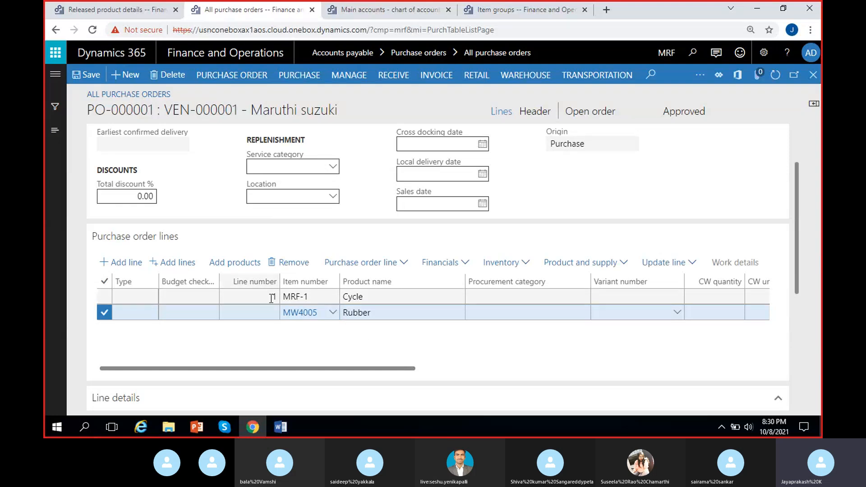
pyautogui.hscroll(8, 449, 352)
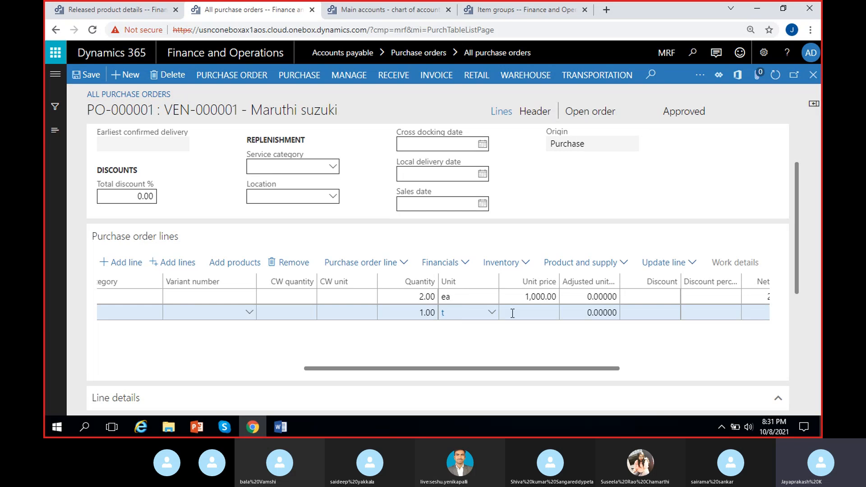
pyautogui.press('Tab')
pyautogui.write('10000')
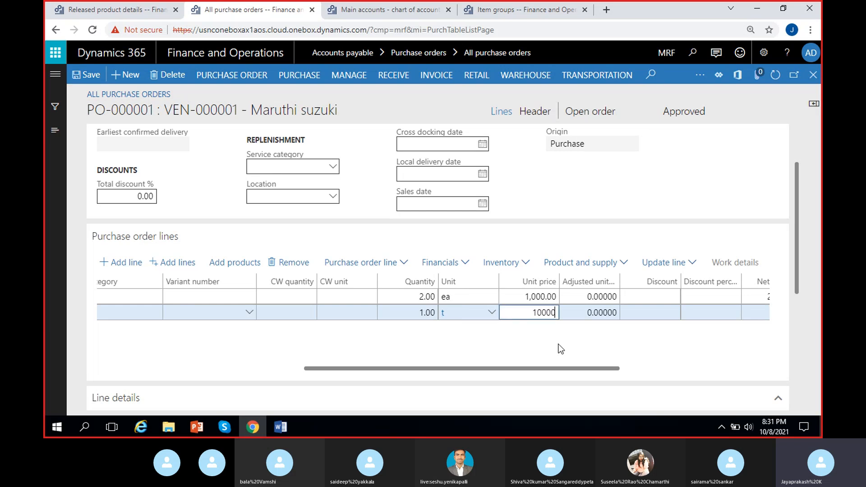
pyautogui.press('Tab')
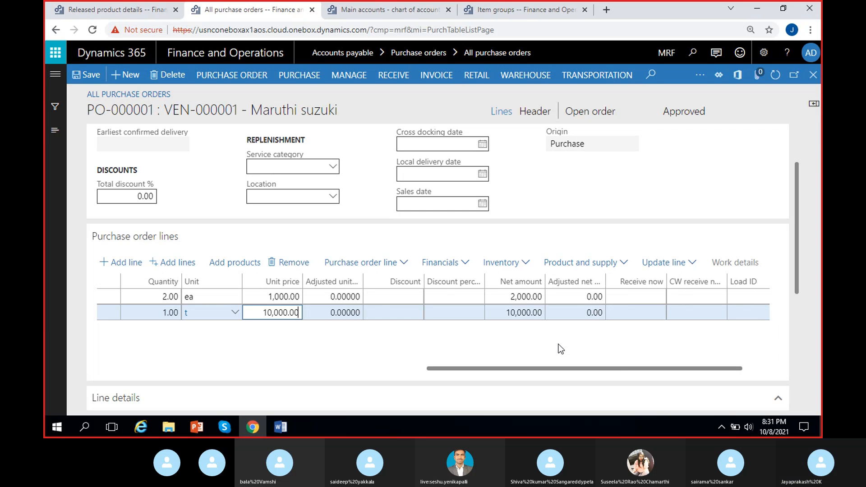
# - Review the purchase order lines and remove the second line, keeping only the Cycle line
pyautogui.hscroll(1, 518, 348)
pyautogui.hscroll(-15, 424, 354)
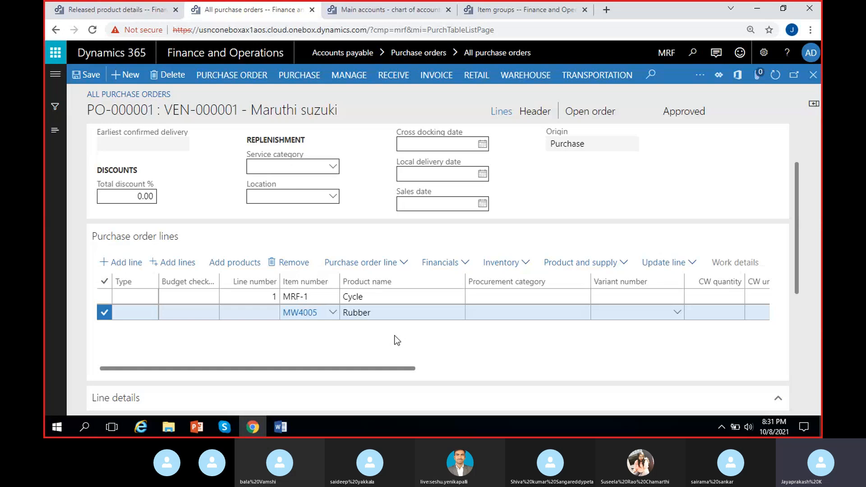
pyautogui.hscroll(5, 496, 338)
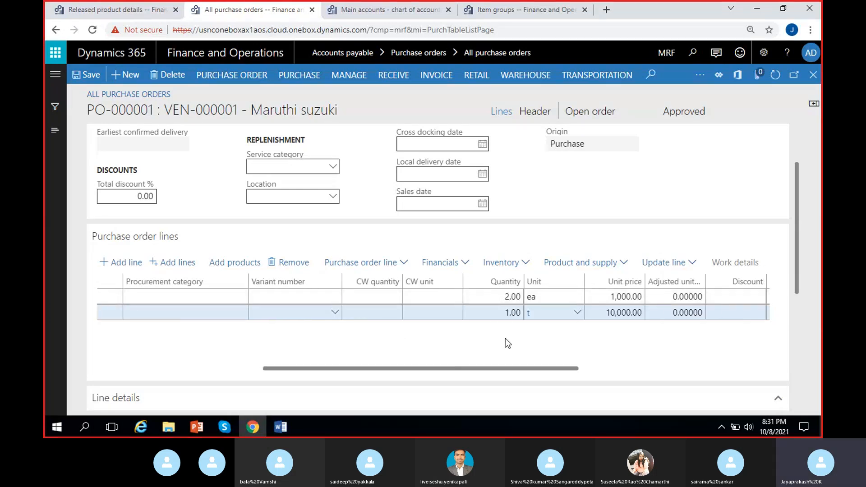
pyautogui.hscroll(-5, 473, 347)
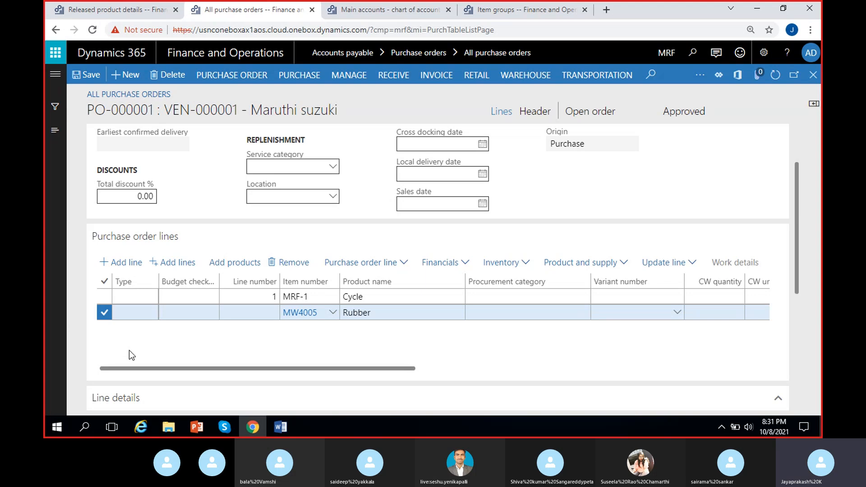
pyautogui.click(291, 262)
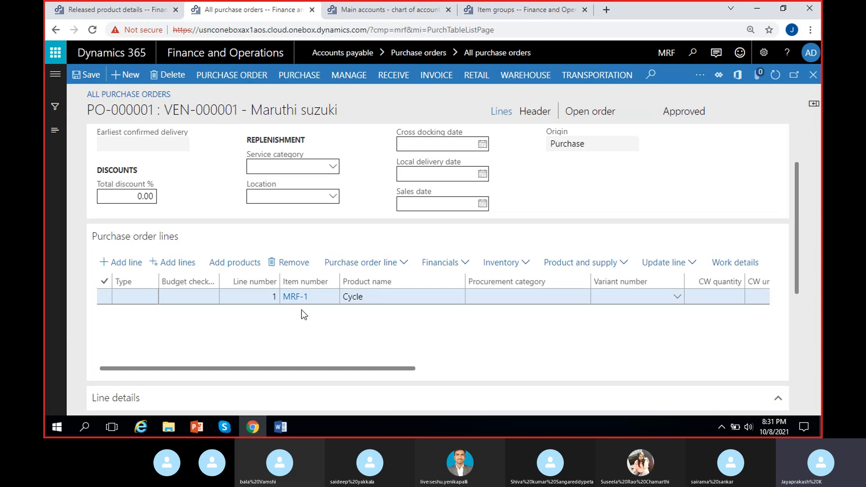
pyautogui.hscroll(10, 313, 306)
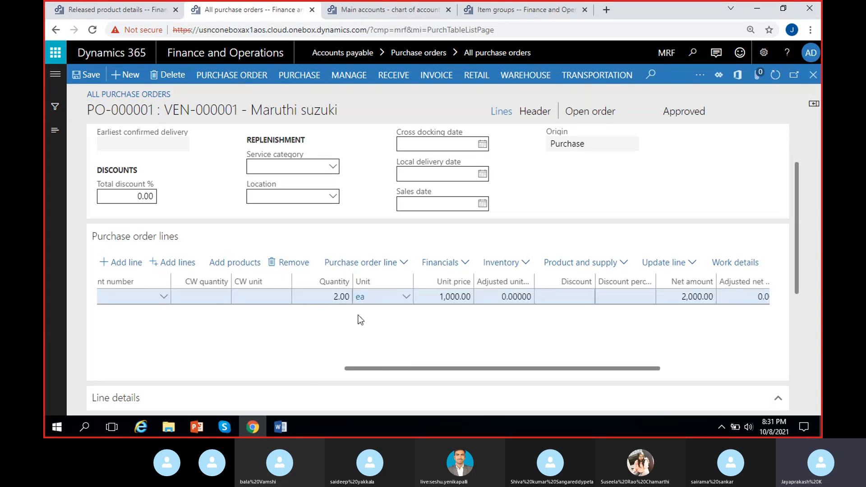
pyautogui.hscroll(5, 399, 347)
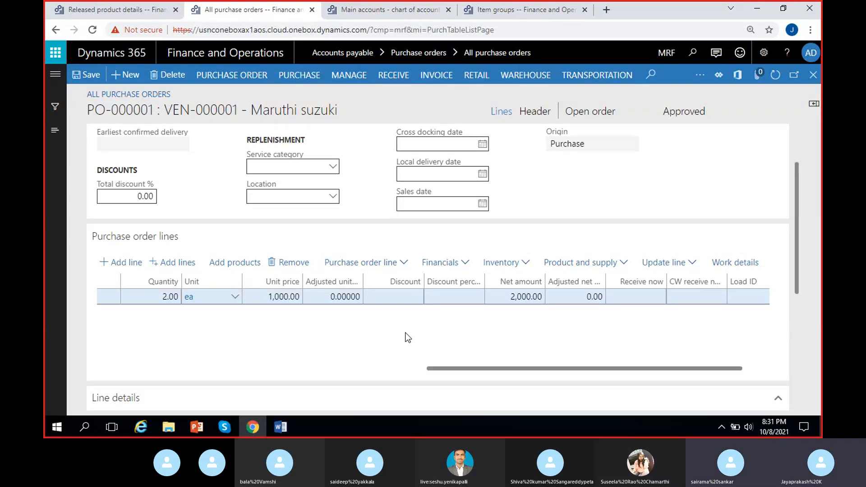
pyautogui.hscroll(-5, 400, 351)
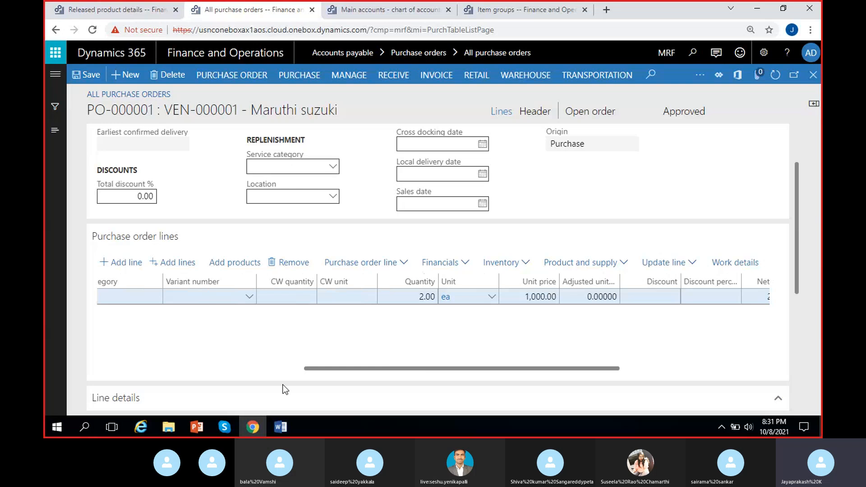
# - Switch to the MS Dynamics 8 PM document in Word and write "Creation of PO, Select Item" under the Purchase order heading
pyautogui.click(280, 426)
pyautogui.scroll(10, 316, 352)
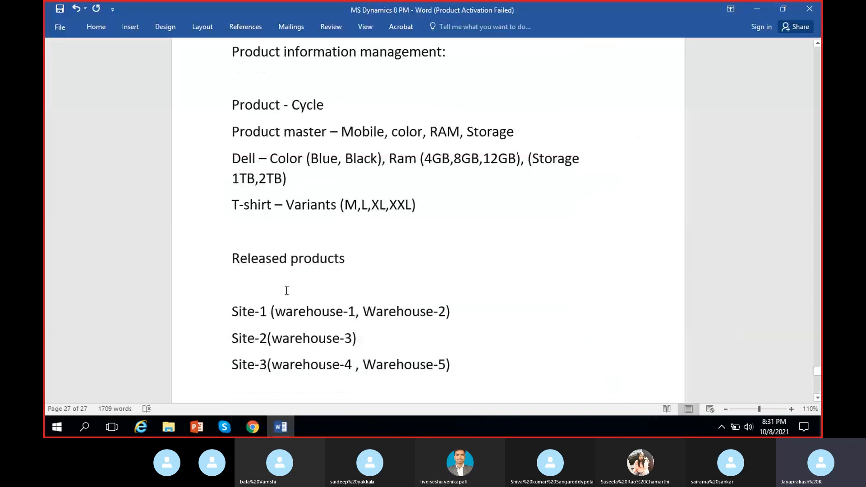
pyautogui.scroll(-10, 286, 291)
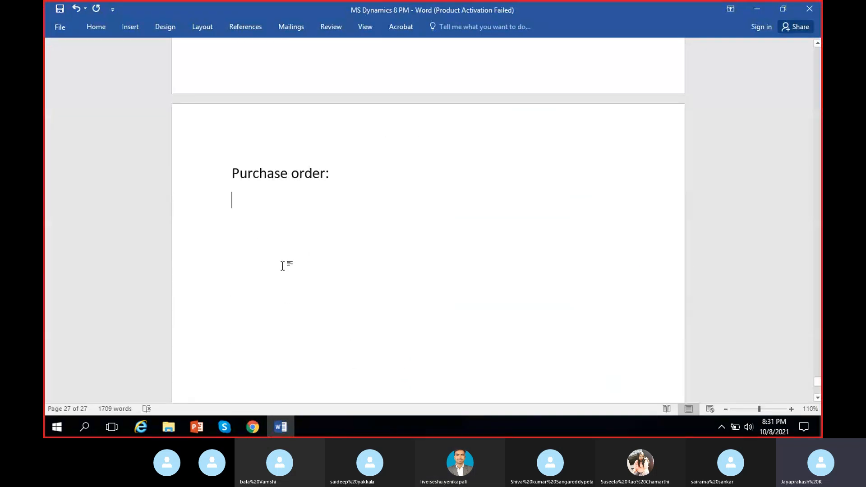
pyautogui.write('Cr')
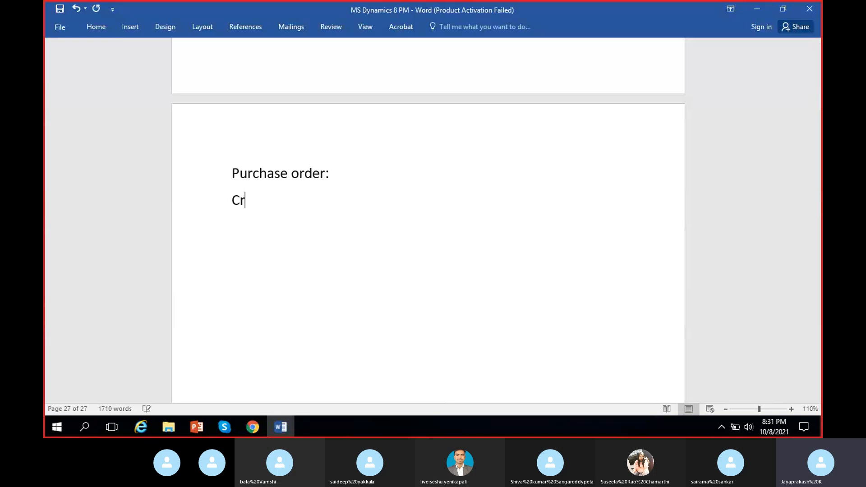
pyautogui.write('eation of PO')
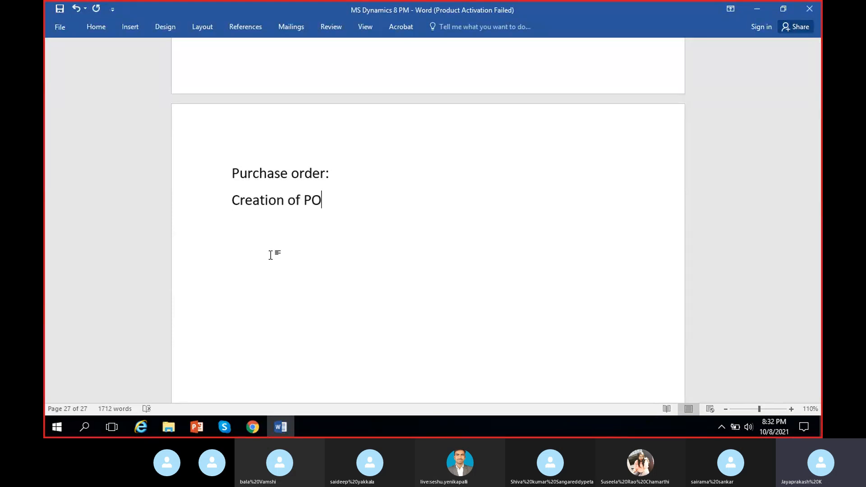
pyautogui.write(', Select Iten')
pyautogui.press('BackSpace')
pyautogui.write('m')
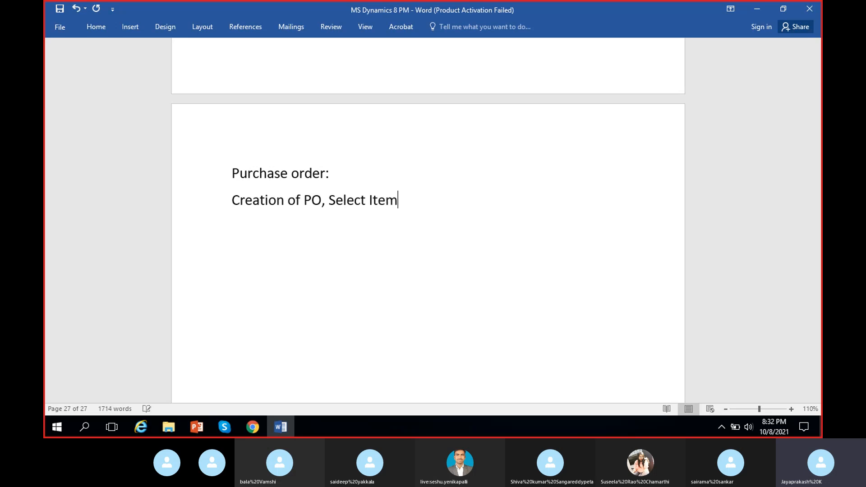
pyautogui.write('.')
# - Extend the creation note with ", Quantity, Item price" and begin a new line below it
pyautogui.press('BackSpace')
pyautogui.press('BackSpace')
pyautogui.write(', ')
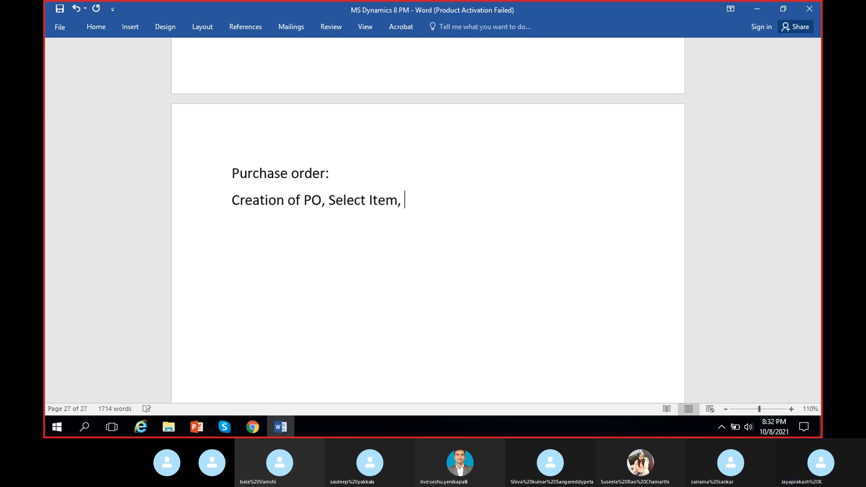
pyautogui.write('Quantity')
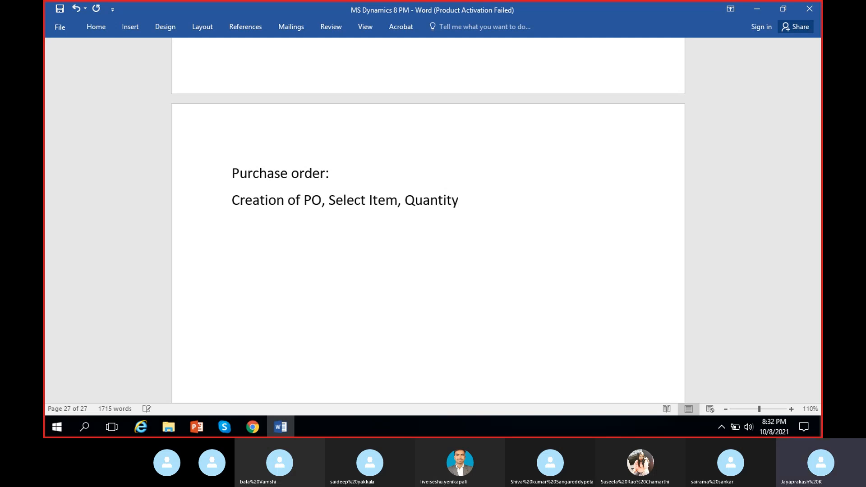
pyautogui.write(', ')
pyautogui.write('Item')
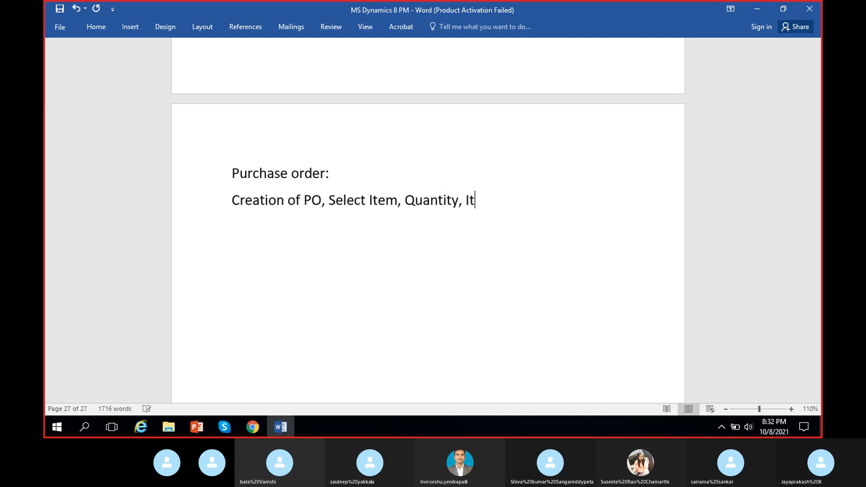
pyautogui.write(' price ')
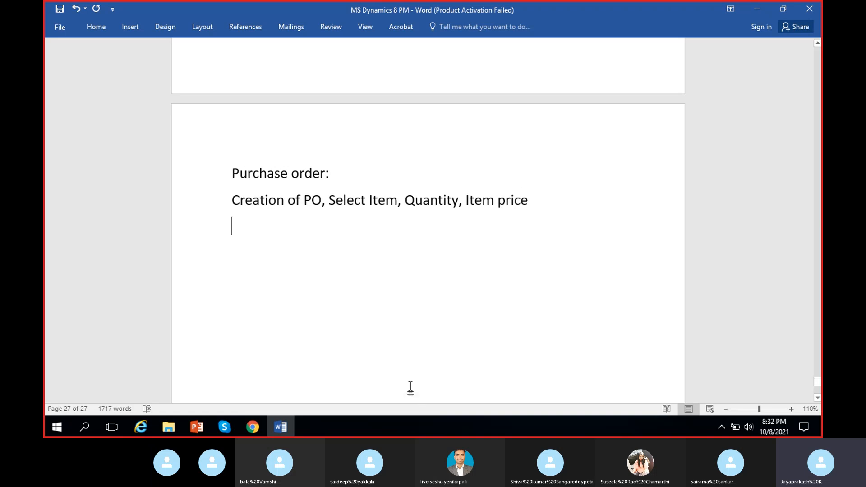
pyautogui.write('Con')
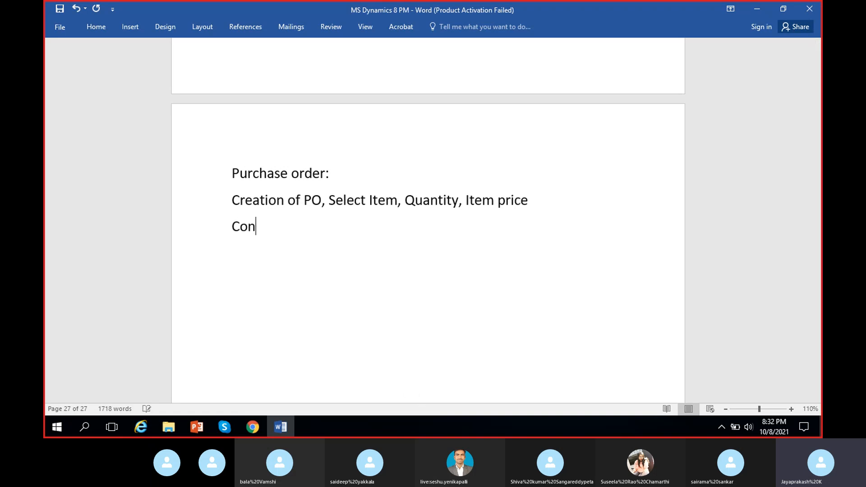
pyautogui.write('firmation of PO')
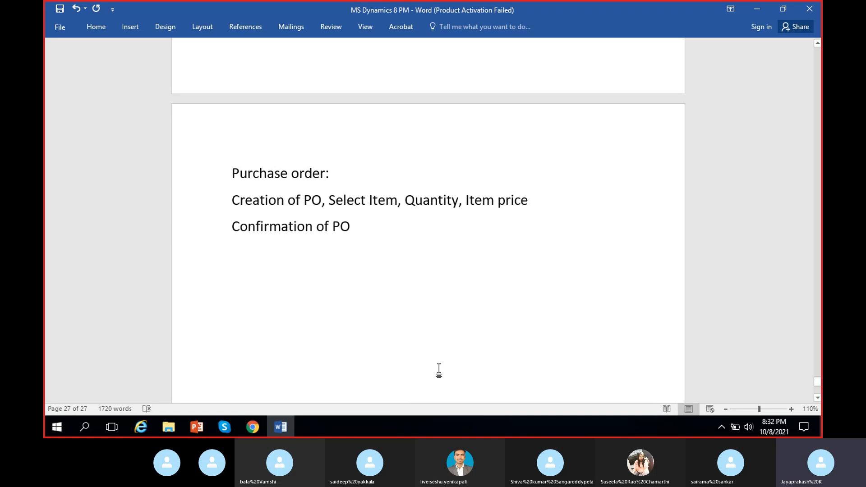
# - Add the line "Confirmation of PO", save the notes and return to the purchase order in Dynamics 365
pyautogui.hotkey('ctrl', 's')
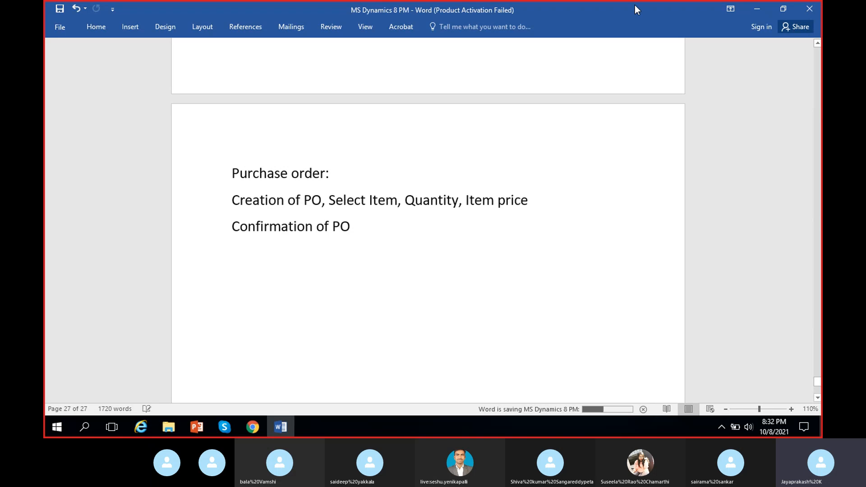
pyautogui.click(759, 9)
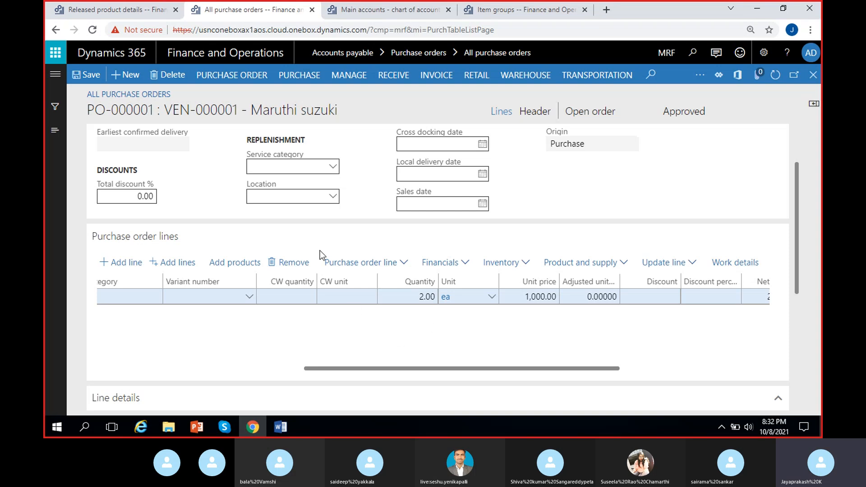
# - Examine the order status and approval status of the Maruthi suzuki purchase order
pyautogui.scroll(2, 435, 192)
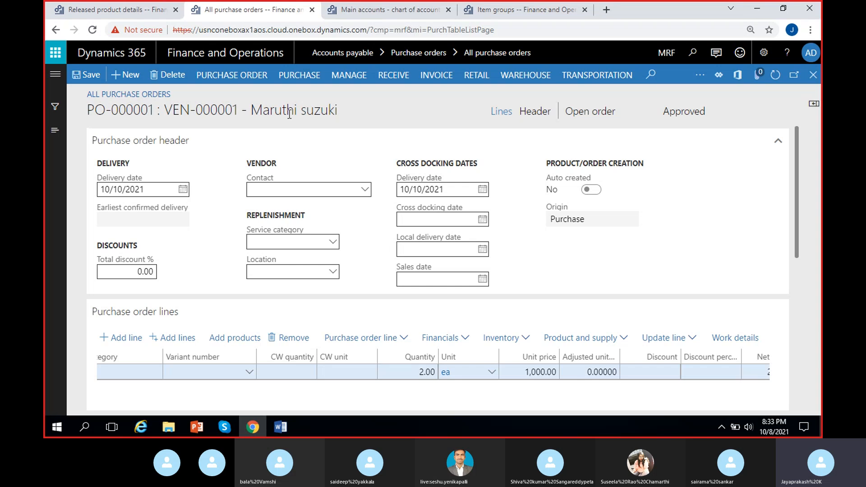
pyautogui.click(298, 78)
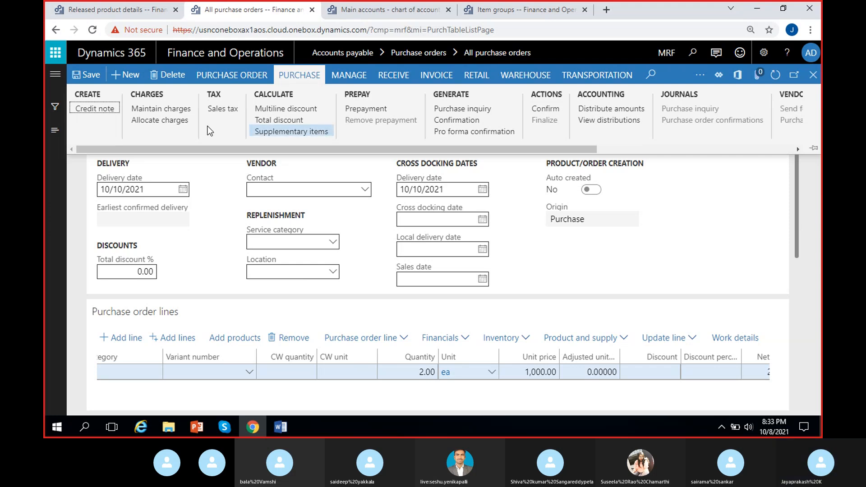
pyautogui.click(804, 307)
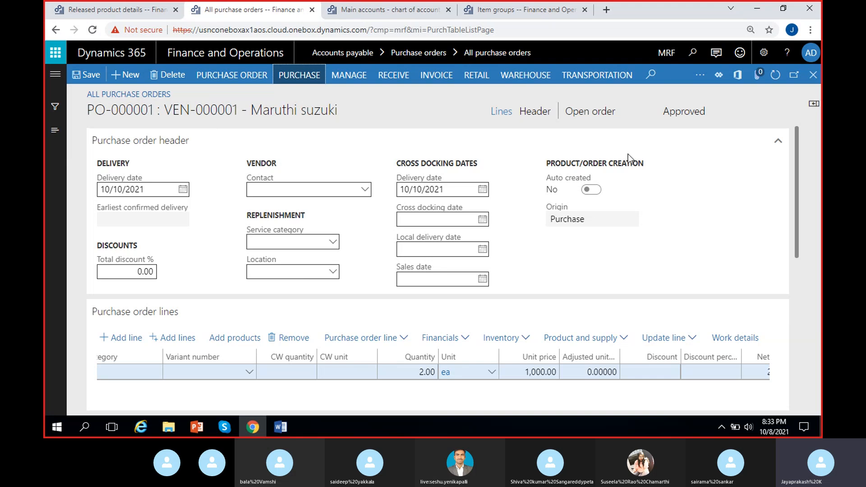
pyautogui.click(615, 113)
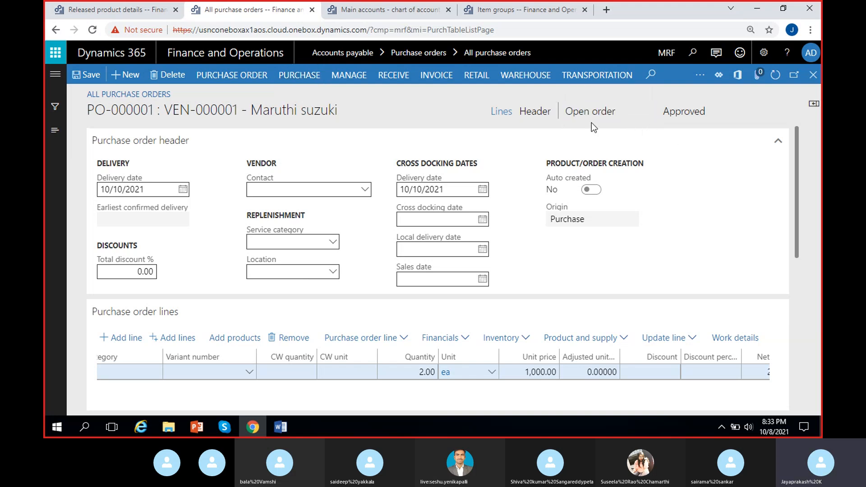
pyautogui.click(664, 114)
pyautogui.click(686, 113)
pyautogui.moveTo(665, 113); pyautogui.dragTo(722, 113)
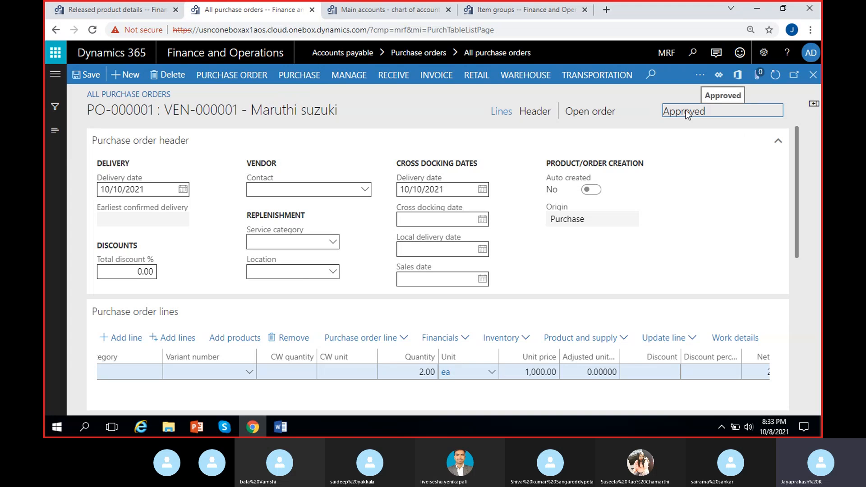
pyautogui.moveTo(665, 115); pyautogui.dragTo(742, 118)
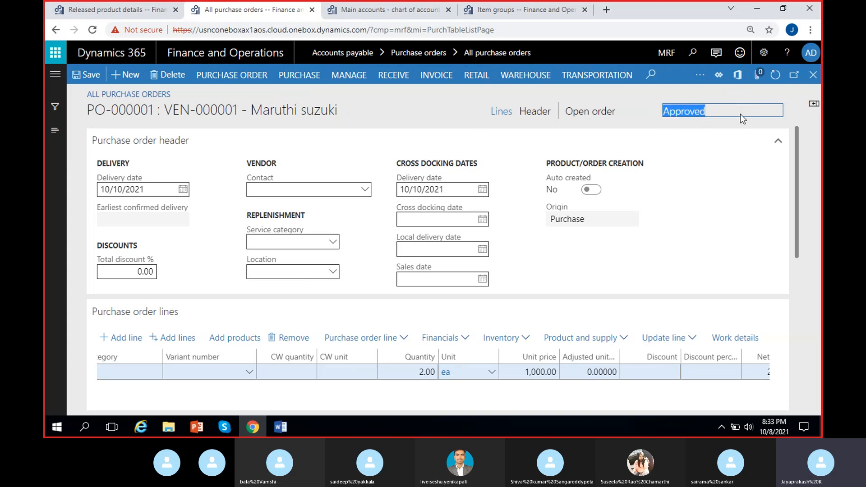
pyautogui.click(733, 117)
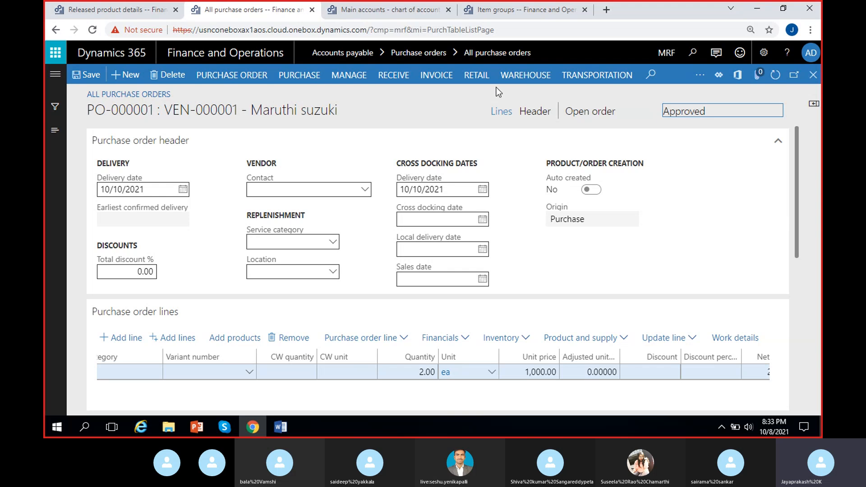
pyautogui.moveTo(666, 111); pyautogui.dragTo(711, 119)
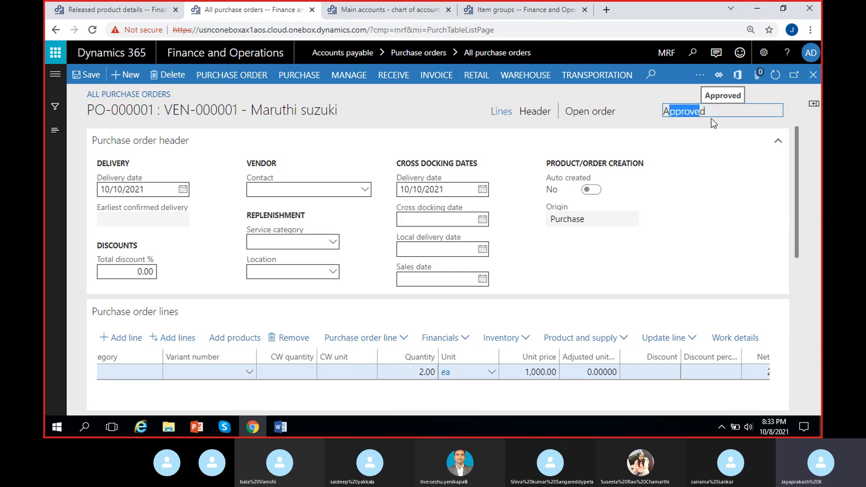
pyautogui.click(658, 114)
pyautogui.moveTo(564, 113); pyautogui.dragTo(599, 116)
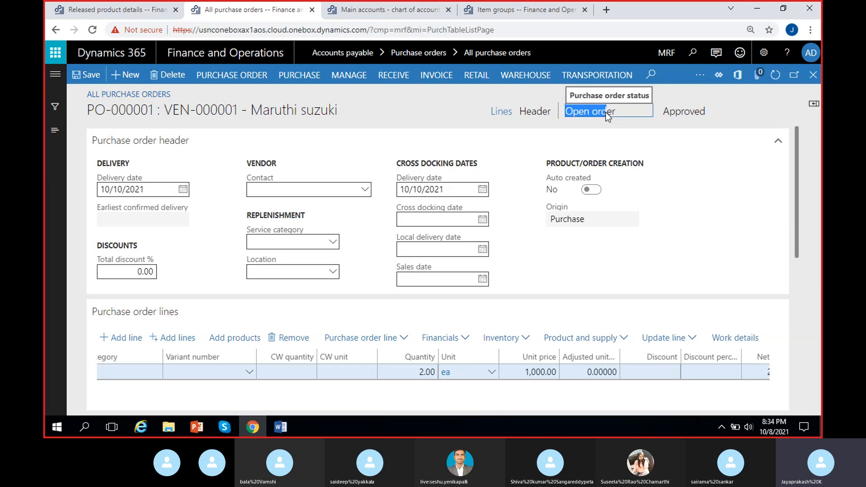
pyautogui.moveTo(665, 111); pyautogui.dragTo(710, 116)
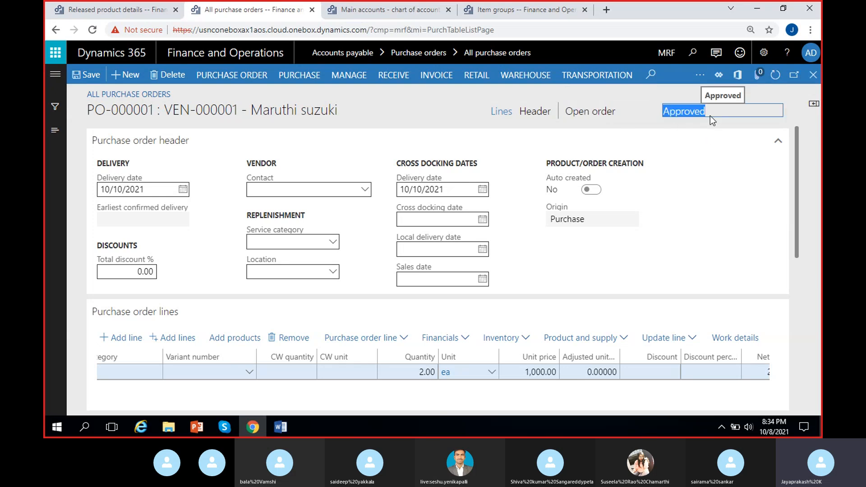
pyautogui.click(651, 116)
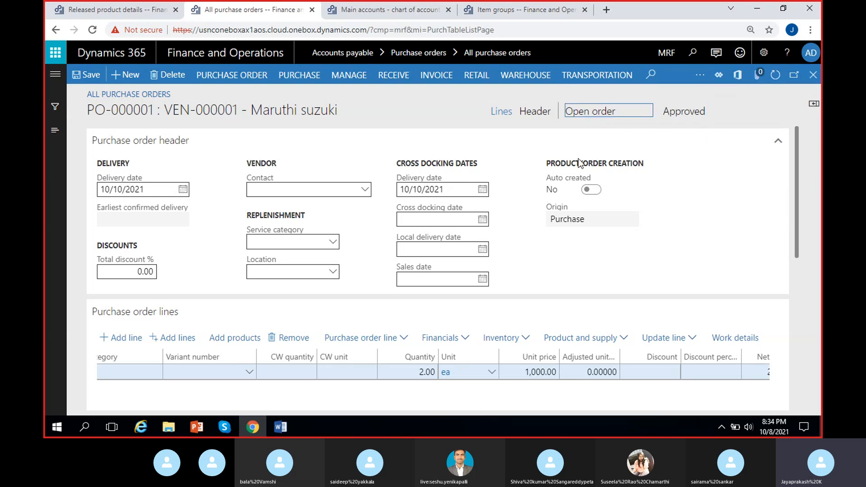
# - Confirm the Maruthi suzuki purchase order, check its approval status and dismiss the notification
pyautogui.click(299, 75)
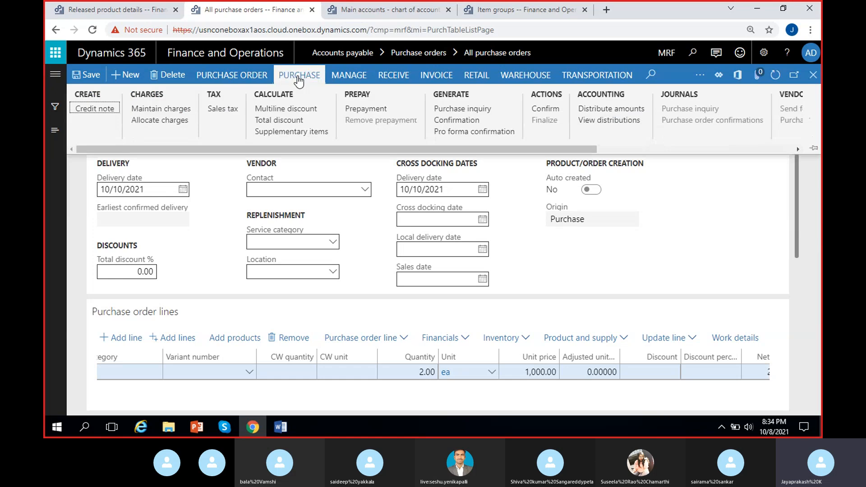
pyautogui.click(545, 109)
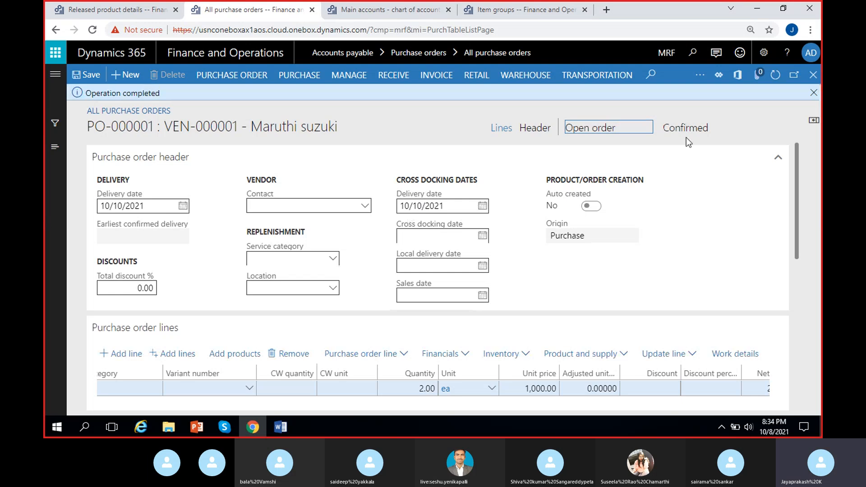
pyautogui.click(666, 130)
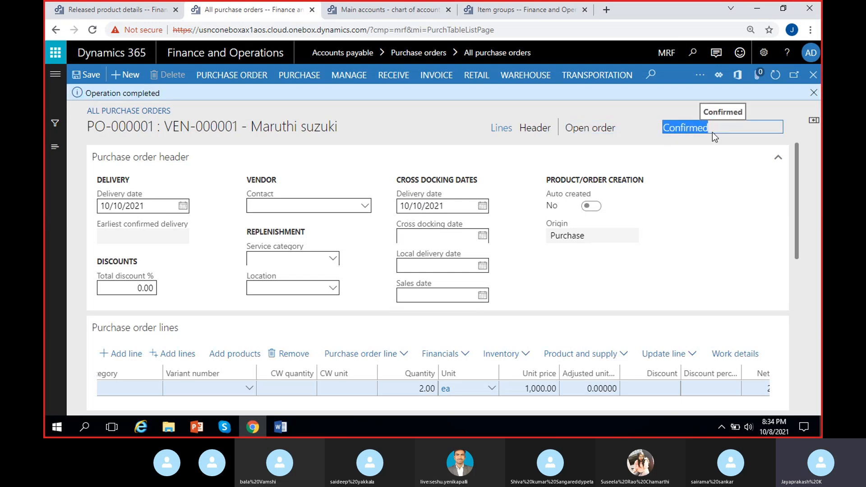
pyautogui.click(663, 114)
pyautogui.moveTo(664, 130); pyautogui.dragTo(712, 132)
pyautogui.click(692, 110)
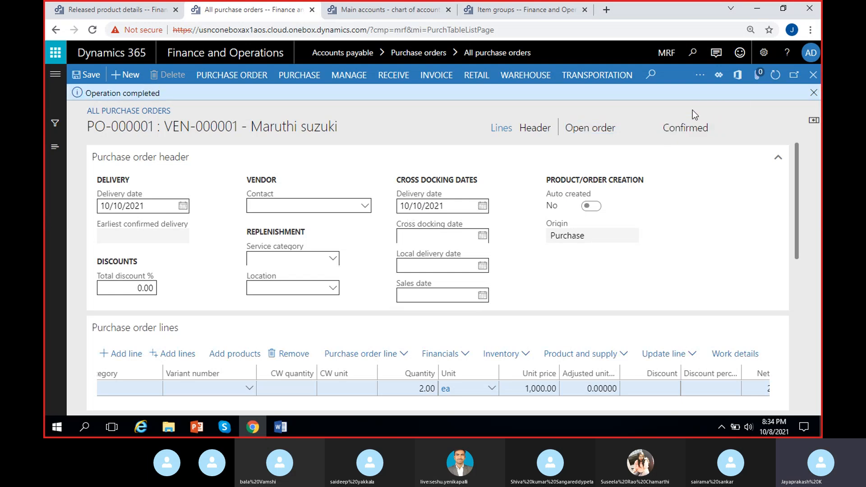
pyautogui.click(813, 92)
# - Examine the order status of the confirmed purchase order and look over its order line
pyautogui.moveTo(616, 118); pyautogui.dragTo(572, 115)
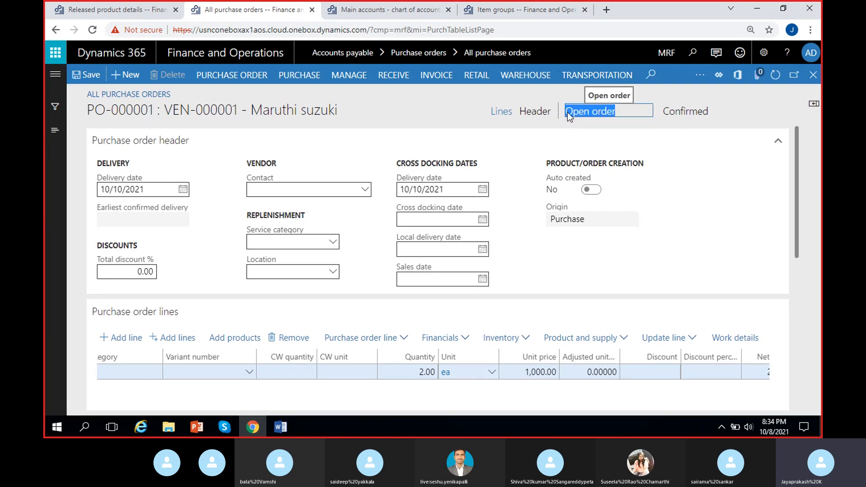
pyautogui.click(578, 92)
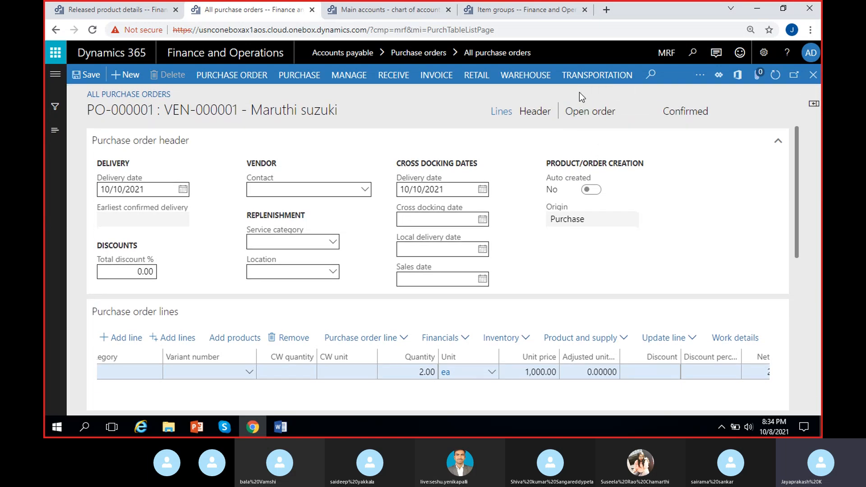
pyautogui.moveTo(621, 118); pyautogui.dragTo(569, 112)
pyautogui.click(616, 115)
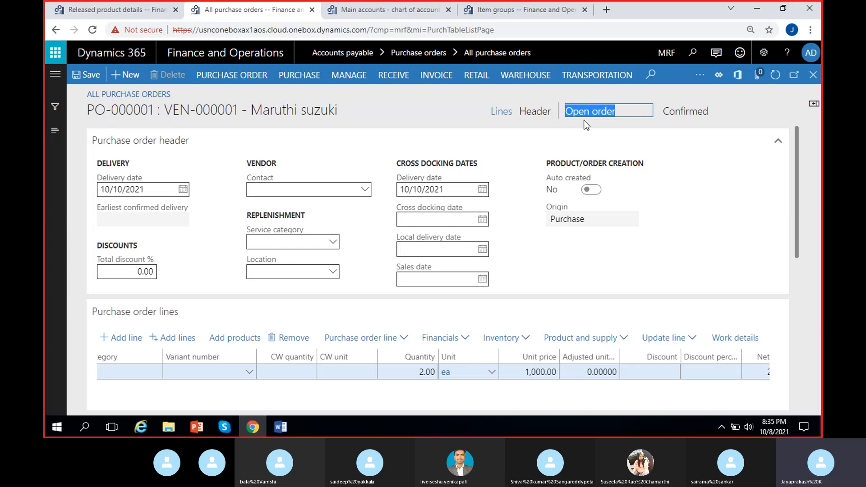
pyautogui.click(602, 115)
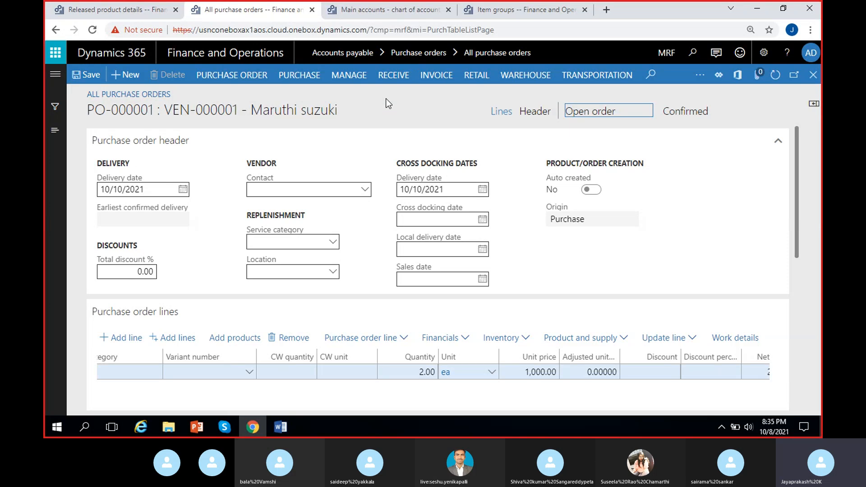
pyautogui.scroll(-3, 374, 253)
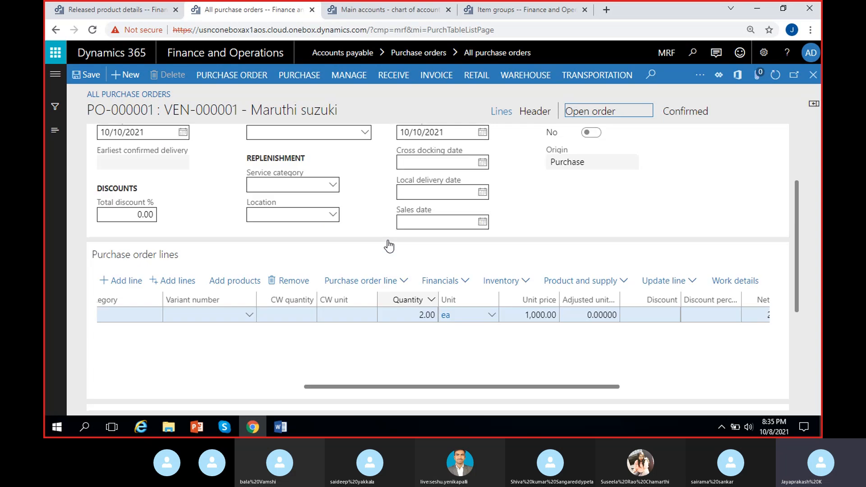
pyautogui.scroll(3, 369, 242)
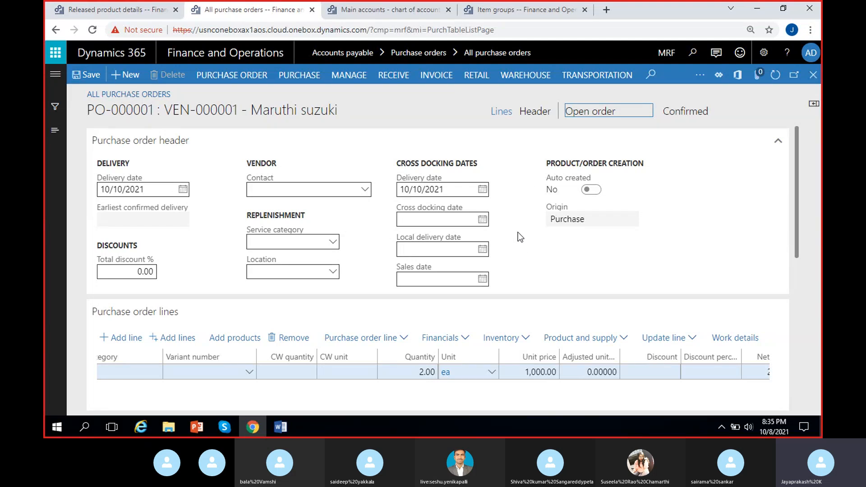
# - Switch to the MS Dynamics 8 PM document in Word and add the line "Receive" below "Confirmation of PO"
pyautogui.click(291, 426)
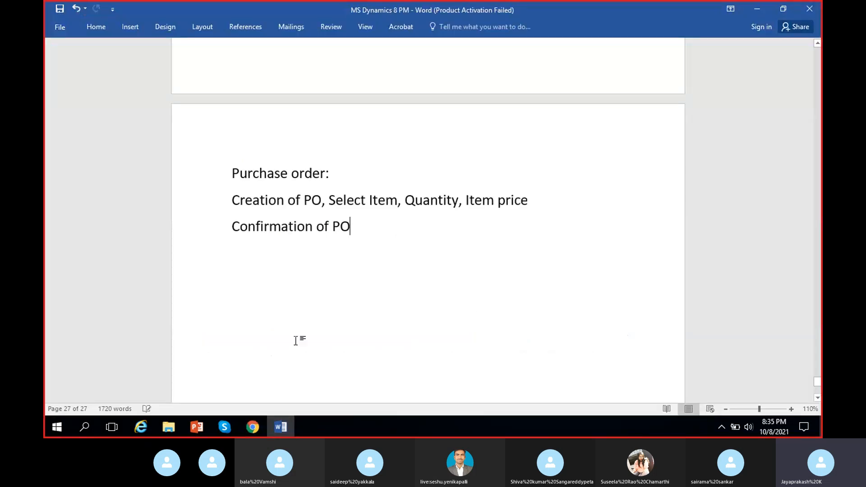
pyautogui.press('Return')
pyautogui.write('R')
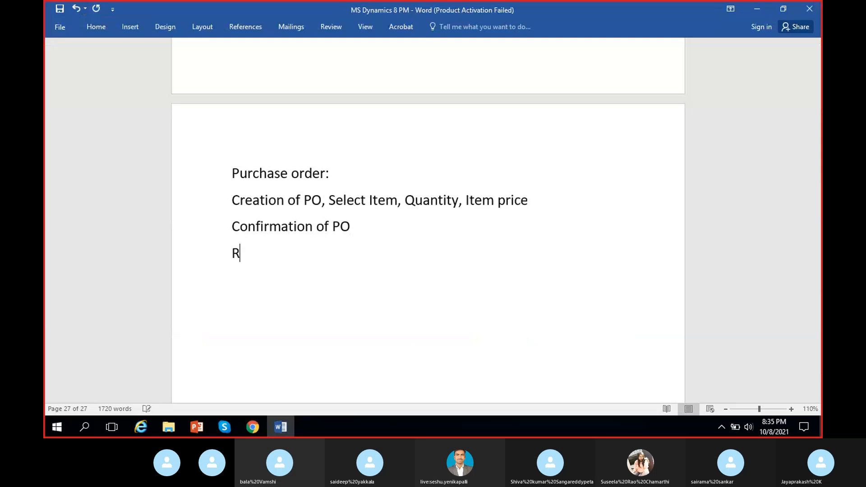
pyautogui.write('eceive')
# - Insert "Post the product receipt on" in front of "Receive" in the last line of the purchase order notes
pyautogui.click(233, 253)
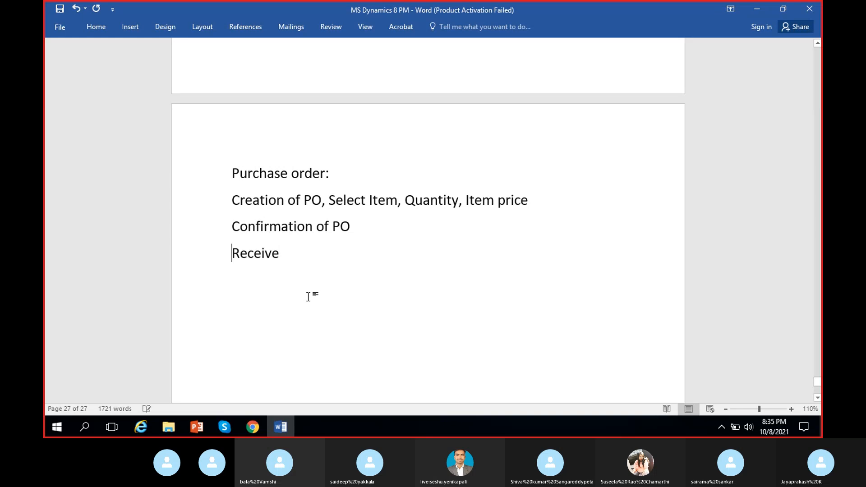
pyautogui.write('Post the produc')
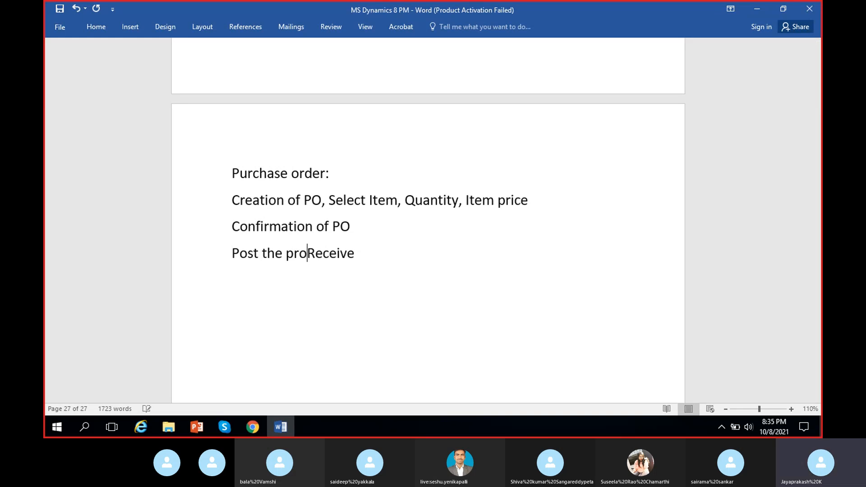
pyautogui.write('t rec')
pyautogui.press('BackSpace')
pyautogui.write('rece')
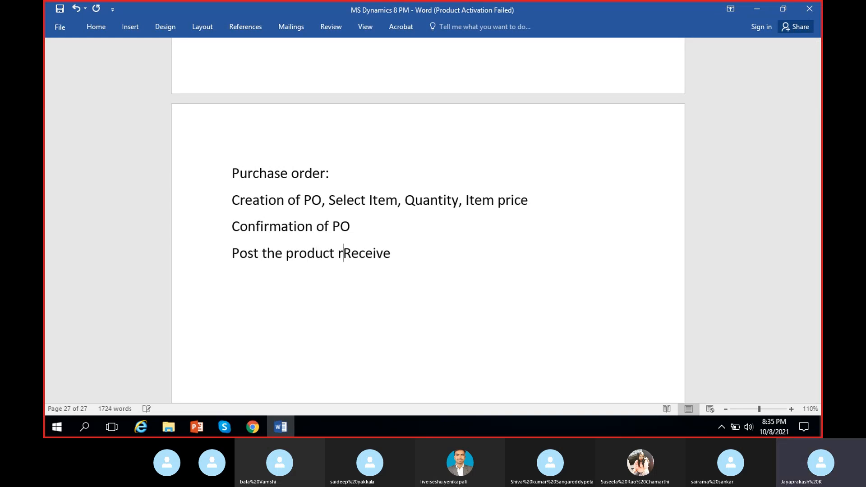
pyautogui.write('ipt o')
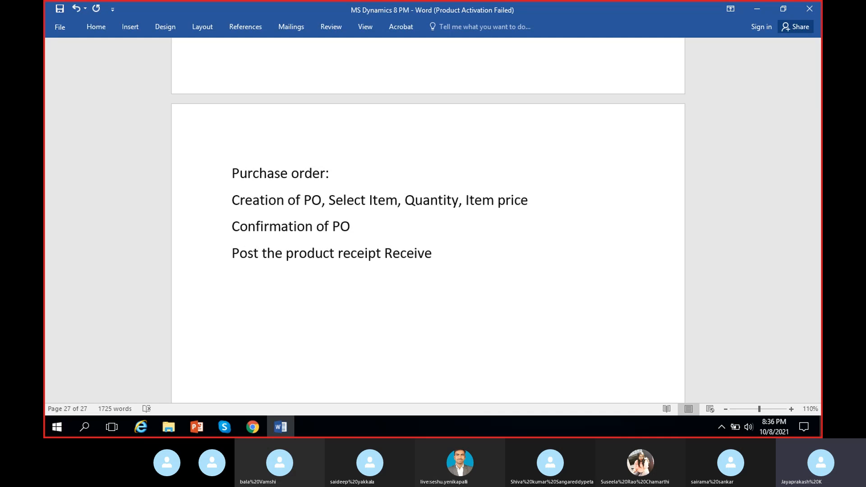
pyautogui.write('n')
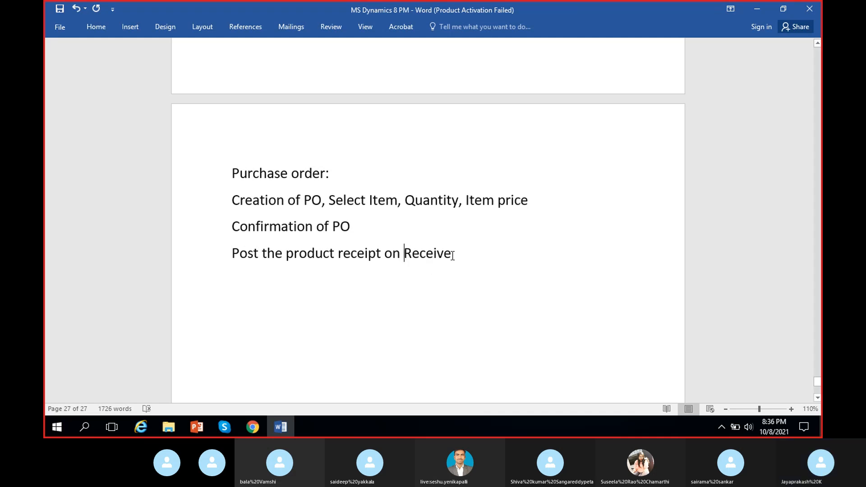
# - Complete the line as "Post the product receipt on Receiving the goods" and save the notes
pyautogui.click(453, 255)
pyautogui.press('BackSpace')
pyautogui.write('ing th')
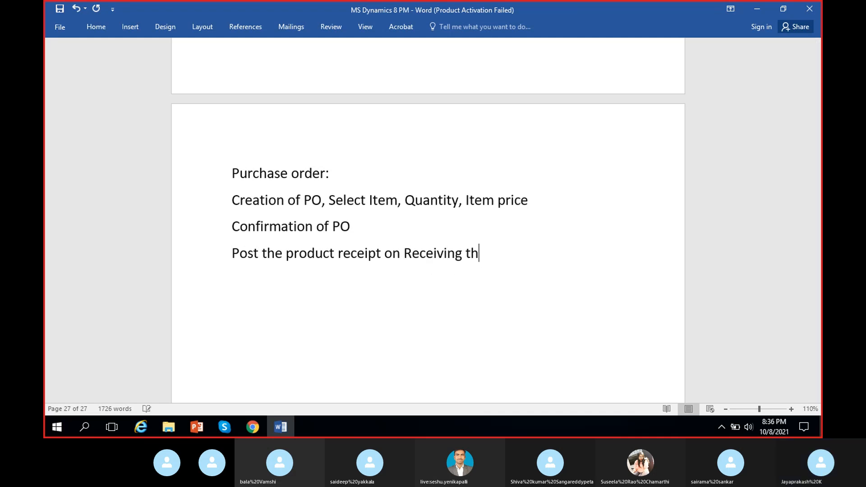
pyautogui.write('e goods')
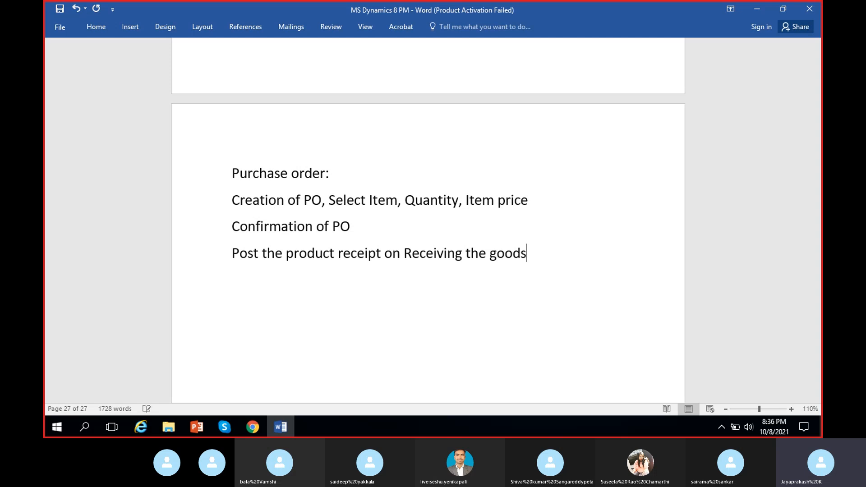
pyautogui.hotkey('ctrl', 's')
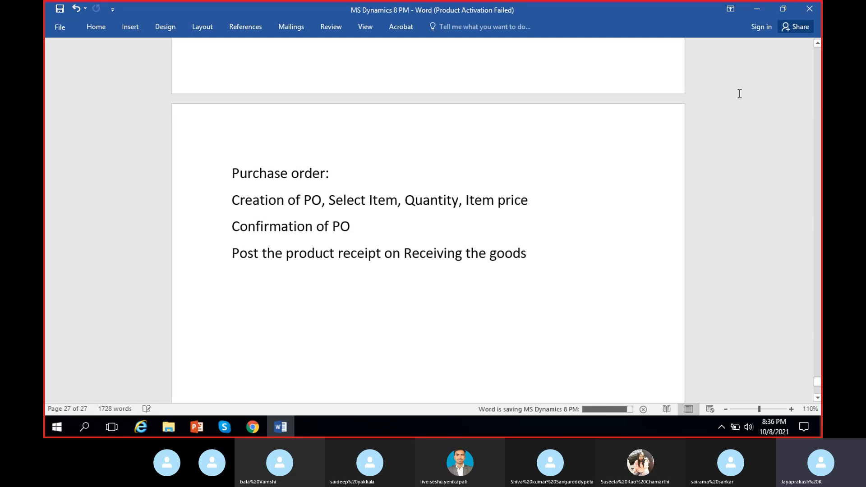
# - Return to the purchase order in Dynamics 365 and open product receipt posting for it
pyautogui.click(751, 9)
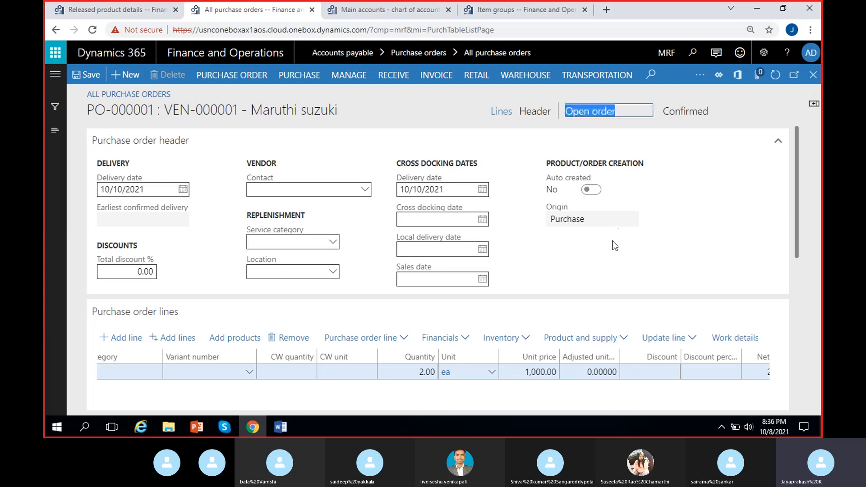
pyautogui.click(393, 80)
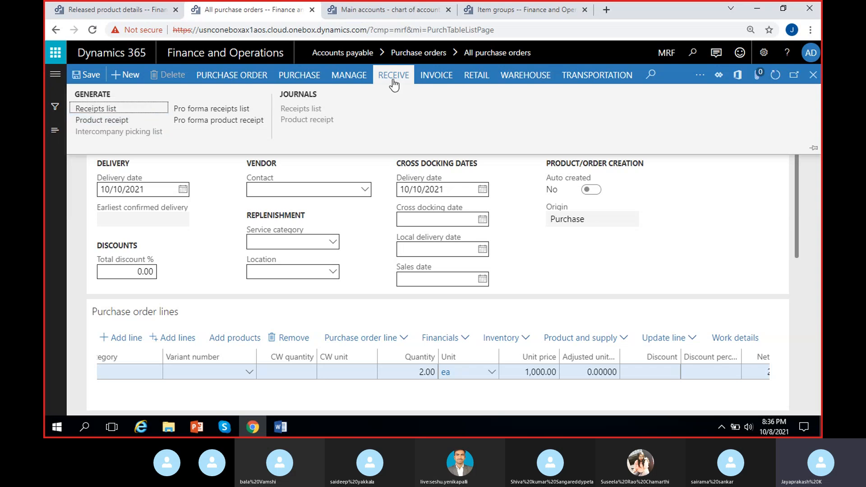
pyautogui.click(133, 122)
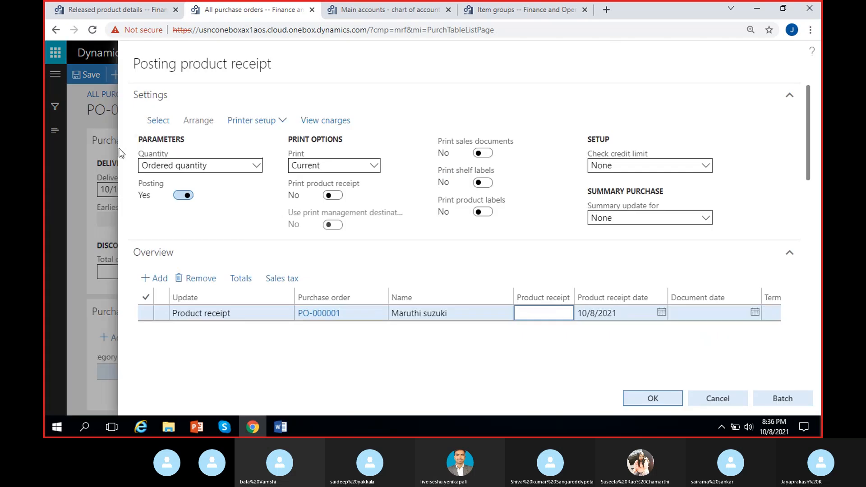
pyautogui.click(224, 426)
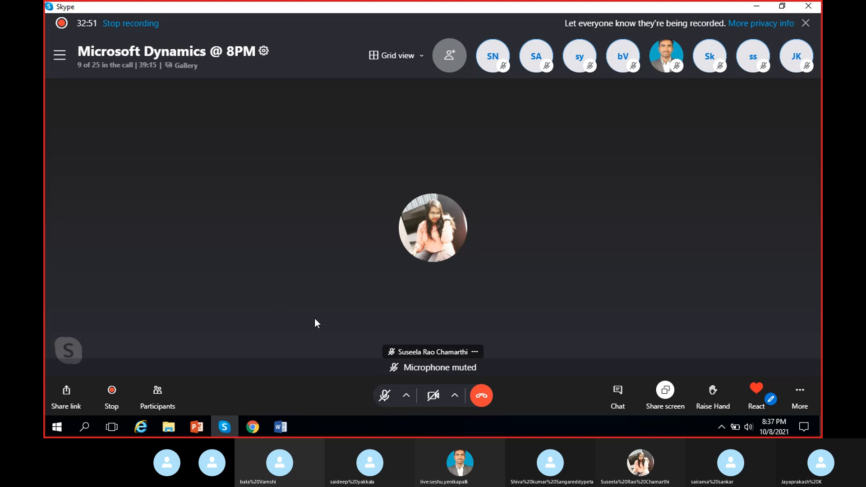
# - Unmute the microphone in the Skype call and return to the product receipt posting in Dynamics 365
pyautogui.click(384, 395)
pyautogui.click(751, 10)
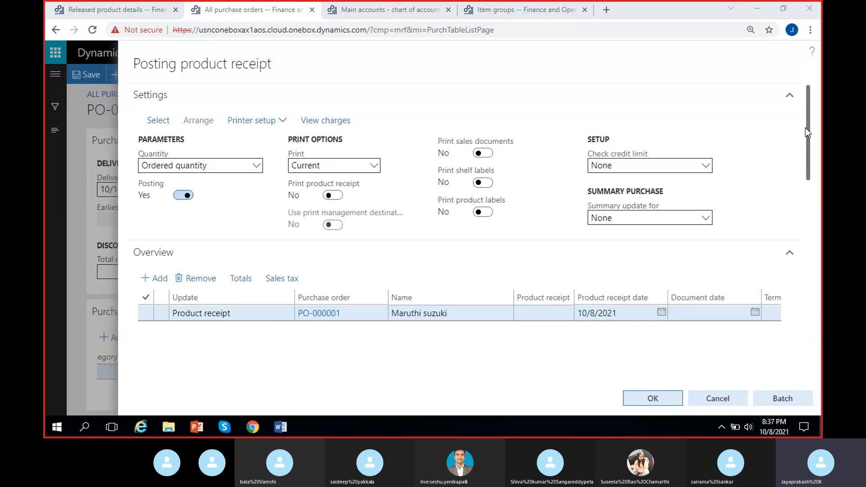
# - Set the product receipt date of the Maruthi suzuki purchase order to 10/10/2021 in the posting overview
pyautogui.moveTo(807, 132); pyautogui.dragTo(810, 163)
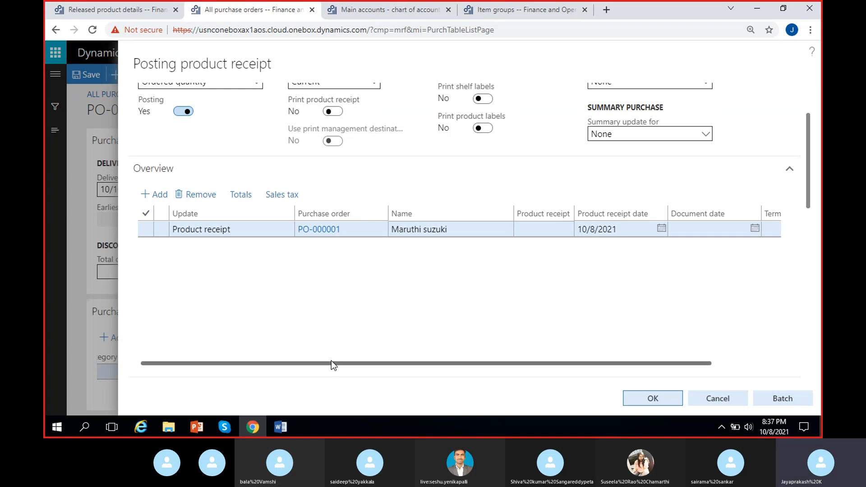
pyautogui.moveTo(331, 362); pyautogui.dragTo(416, 363)
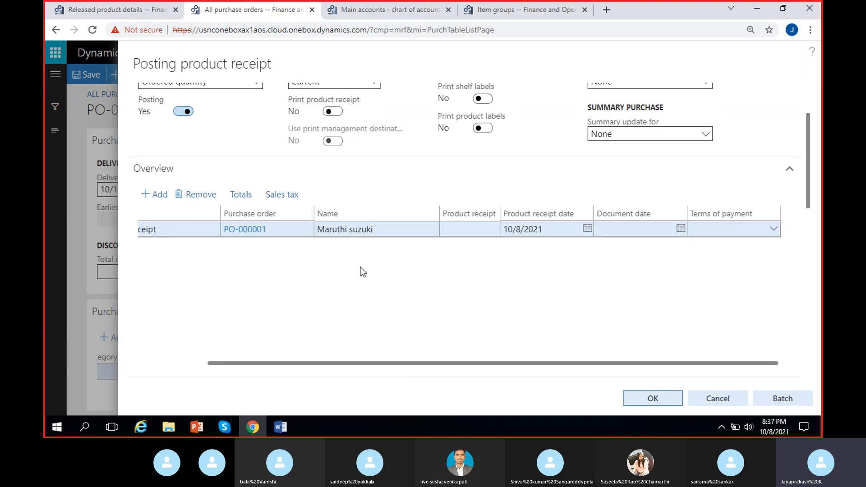
pyautogui.click(587, 234)
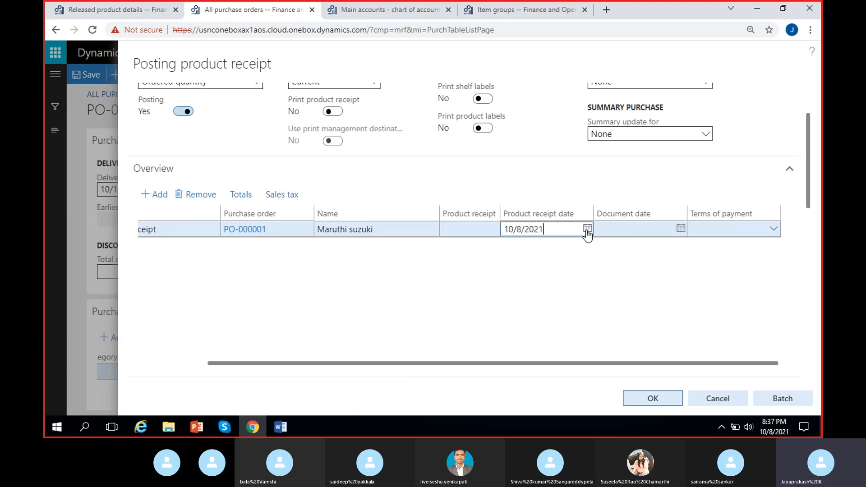
pyautogui.click(587, 229)
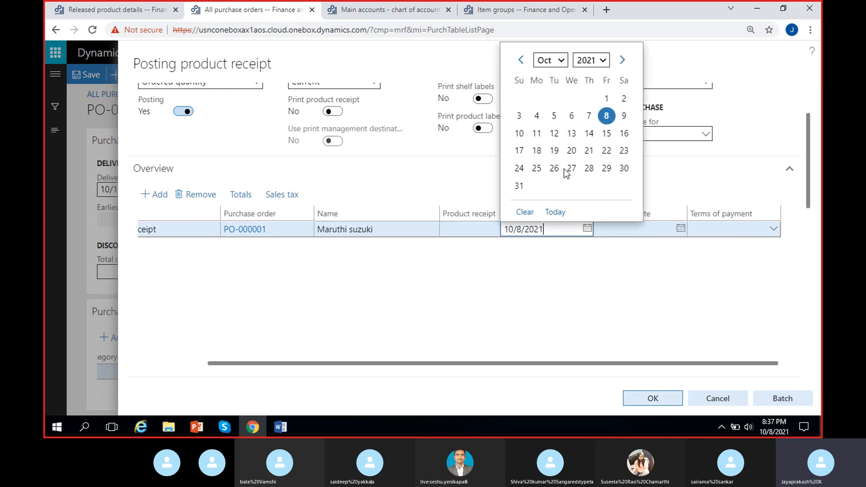
pyautogui.click(519, 134)
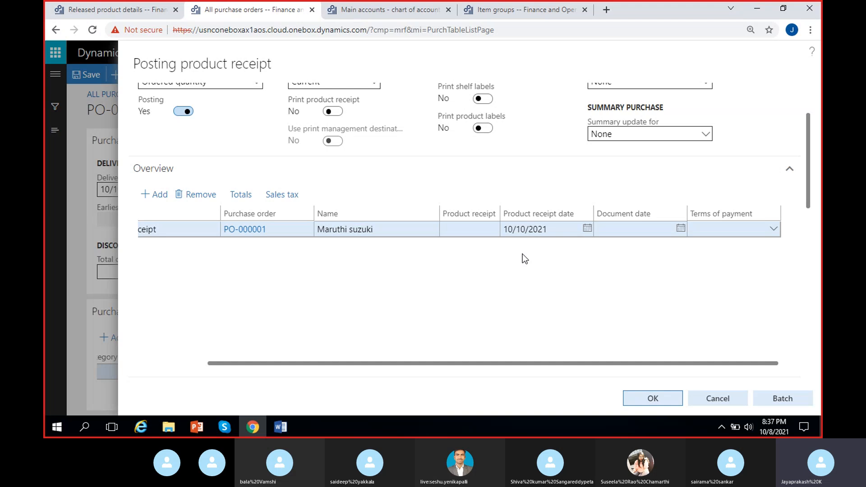
# - Open the product receipt number of the Maruthi suzuki order line for editing
pyautogui.click(475, 228)
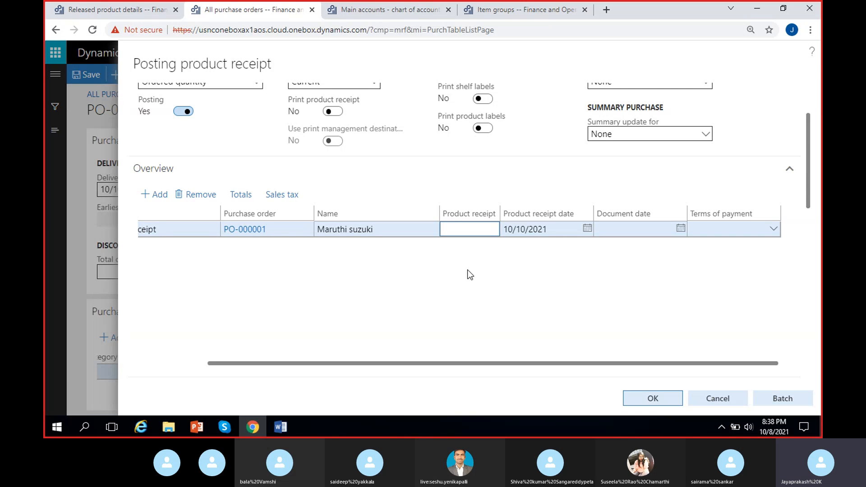
# - Enter PRN-21 as the product receipt number of the Maruthi suzuki order in the posting overview
pyautogui.click(479, 272)
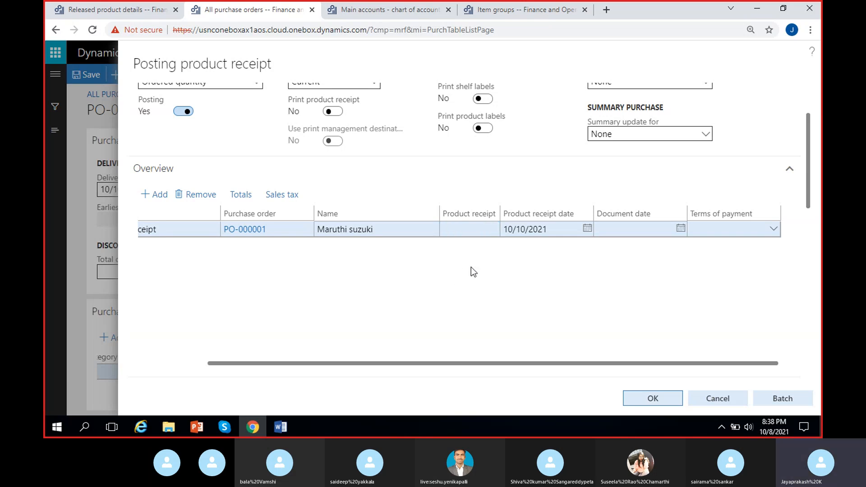
pyautogui.click(474, 231)
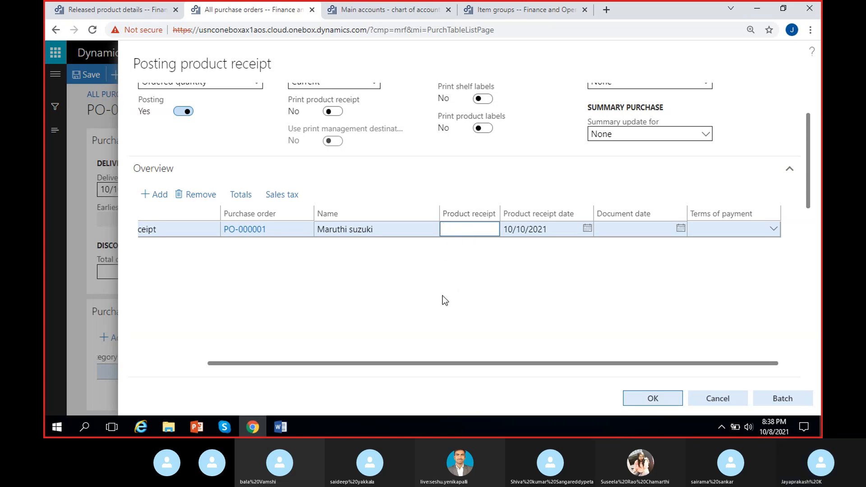
pyautogui.write('PRN')
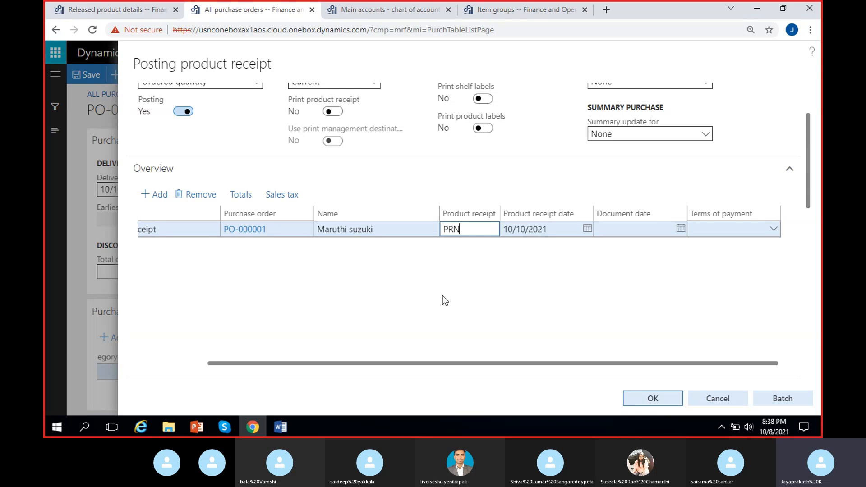
pyautogui.write('-21')
pyautogui.click(466, 267)
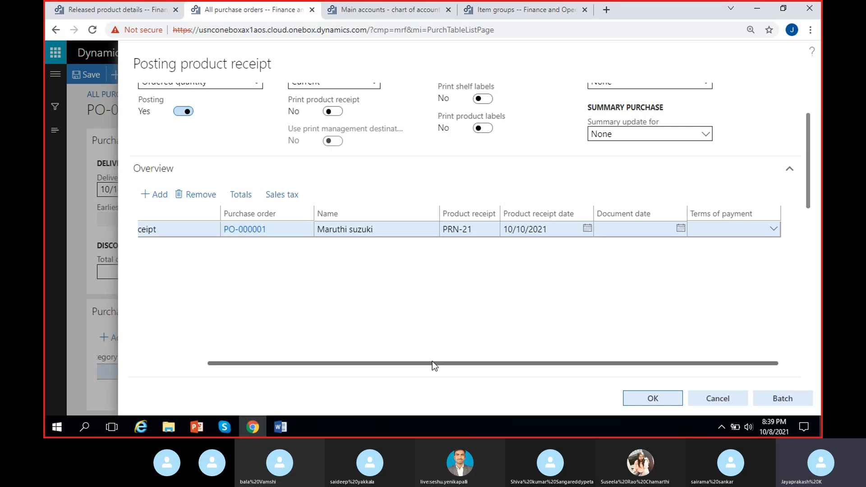
# - Review the quantity, unit price and net amount of the MRF-1 line in the product receipt
pyautogui.moveTo(808, 170); pyautogui.dragTo(798, 248)
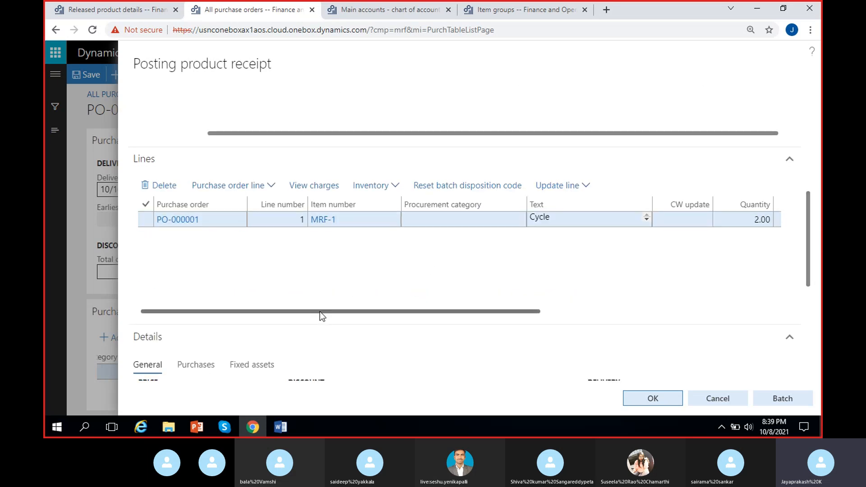
pyautogui.moveTo(320, 312); pyautogui.dragTo(570, 314)
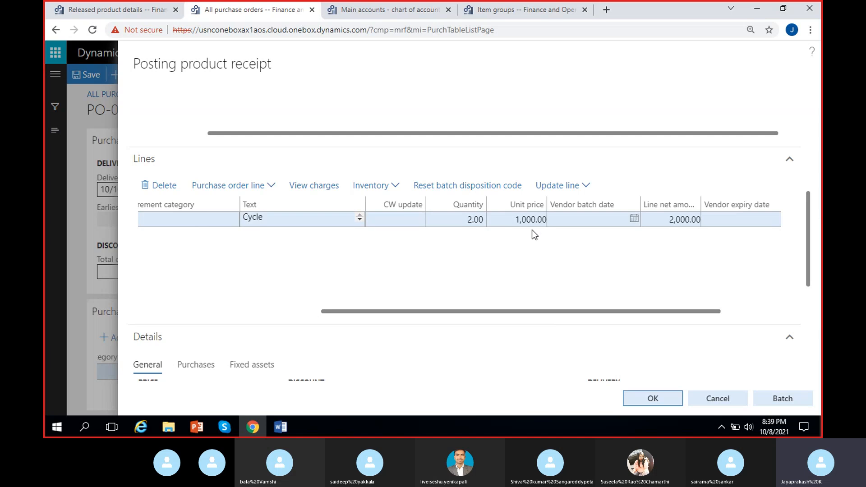
pyautogui.moveTo(607, 311); pyautogui.dragTo(503, 320)
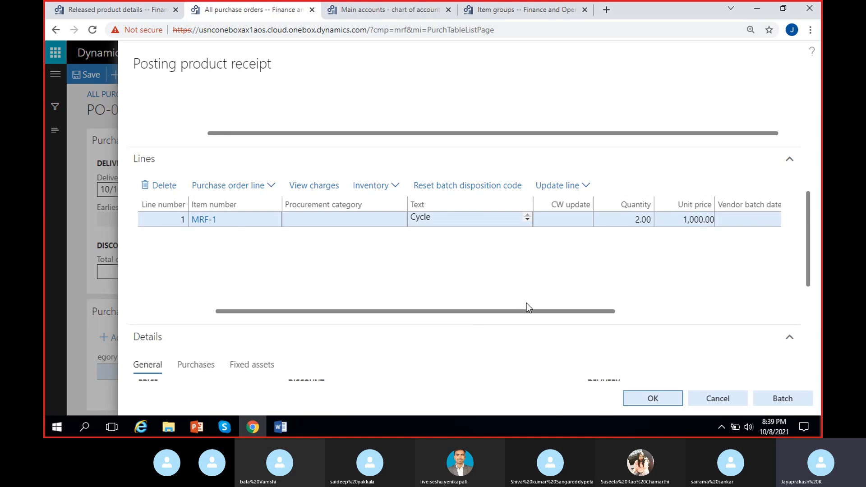
# - Try a quantity of 12 on the MRF-1 receipt line and restore it to 2
pyautogui.click(637, 219)
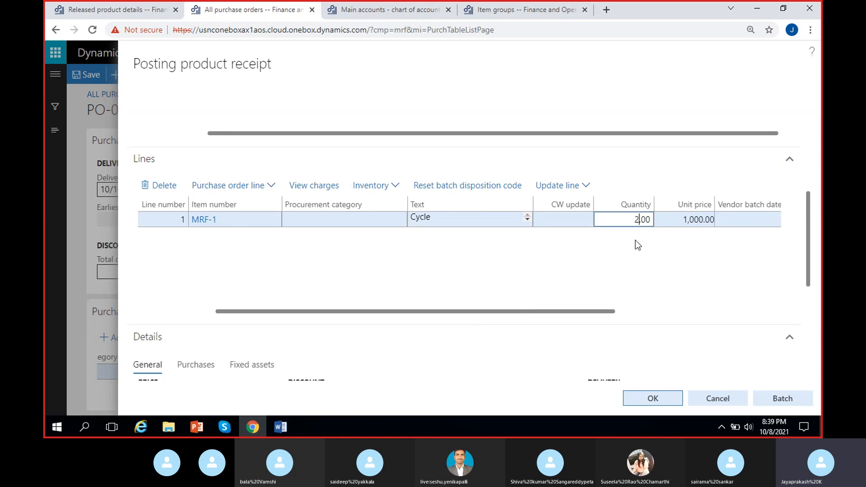
pyautogui.press('Home')
pyautogui.write('1')
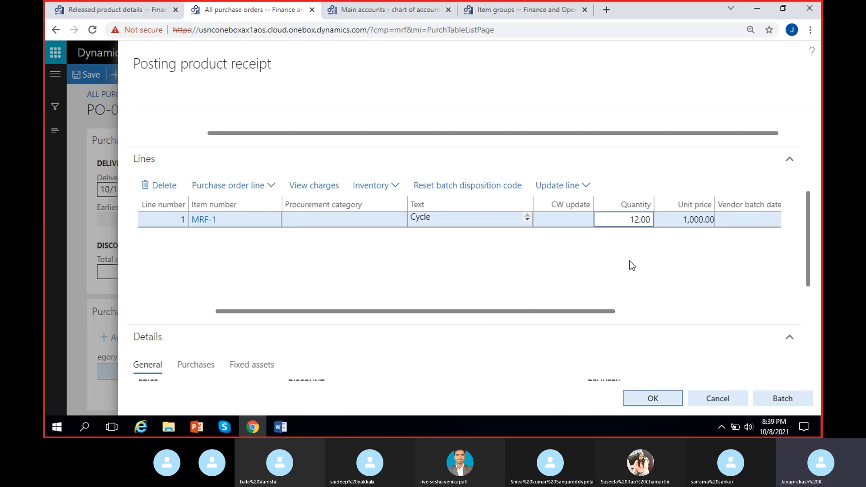
pyautogui.press('Delete')
pyautogui.press('BackSpace')
pyautogui.write('2')
pyautogui.press('Tab')
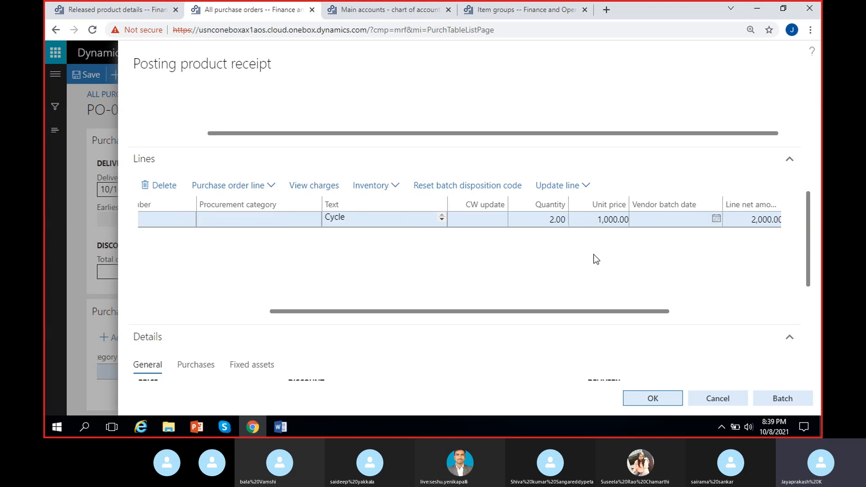
# - Try to post the product receipt for the MRF-1 line of the Maruthi suzuki purchase order
pyautogui.press('Tab')
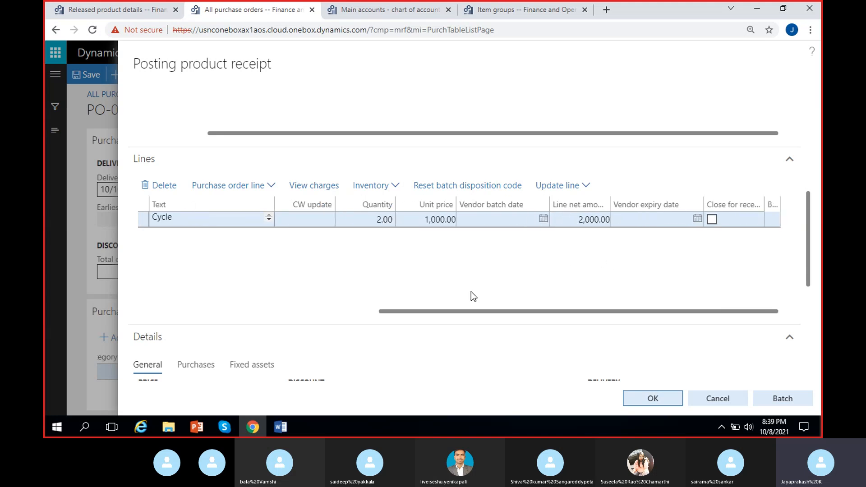
pyautogui.hscroll(-8, 471, 291)
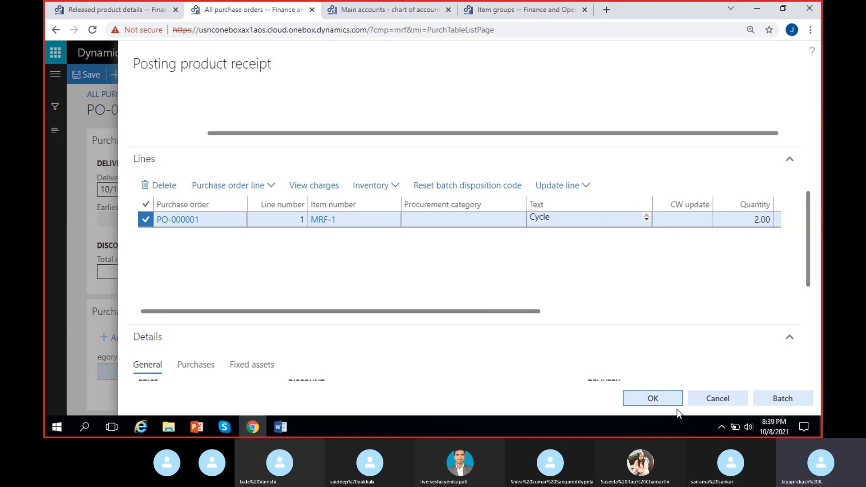
pyautogui.click(656, 397)
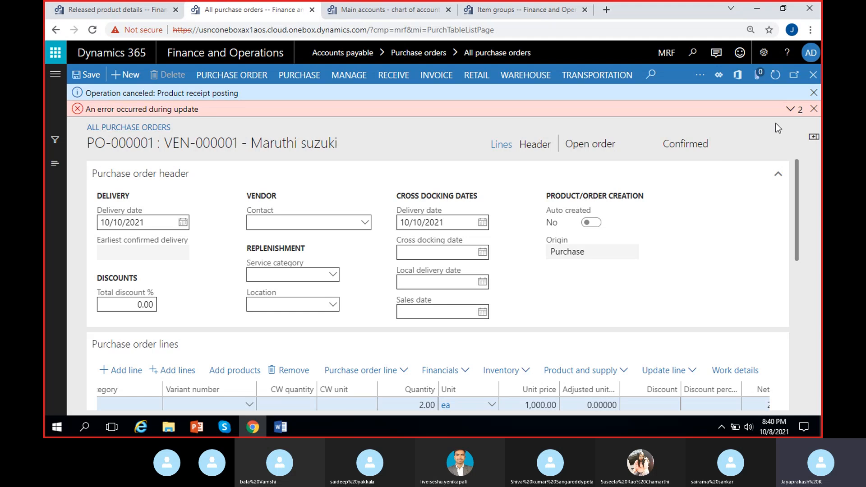
# - Examine the detailed messages of the posting error and close them
pyautogui.click(790, 108)
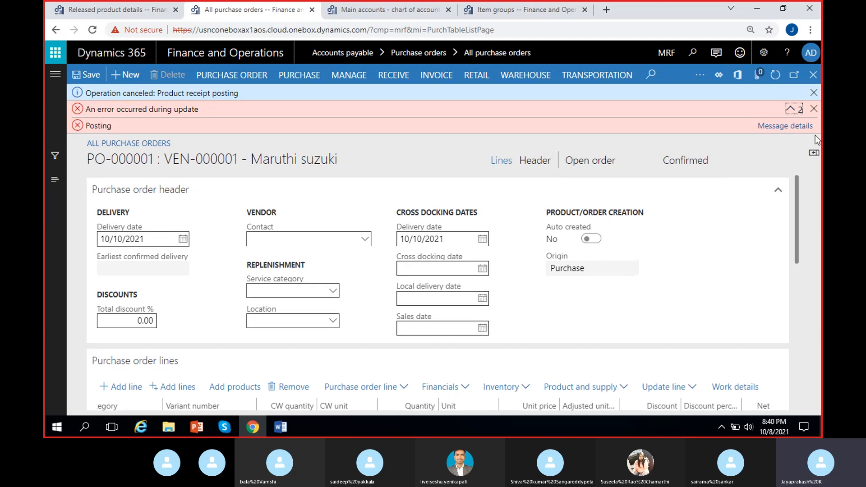
pyautogui.click(791, 126)
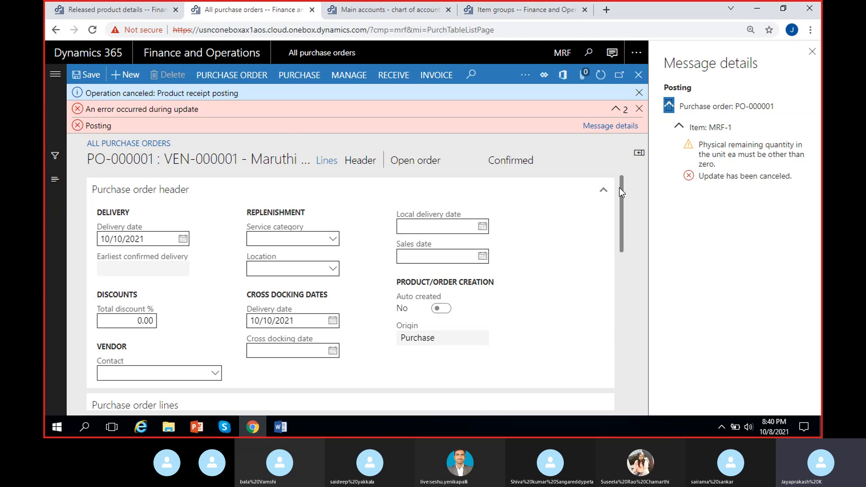
pyautogui.click(812, 51)
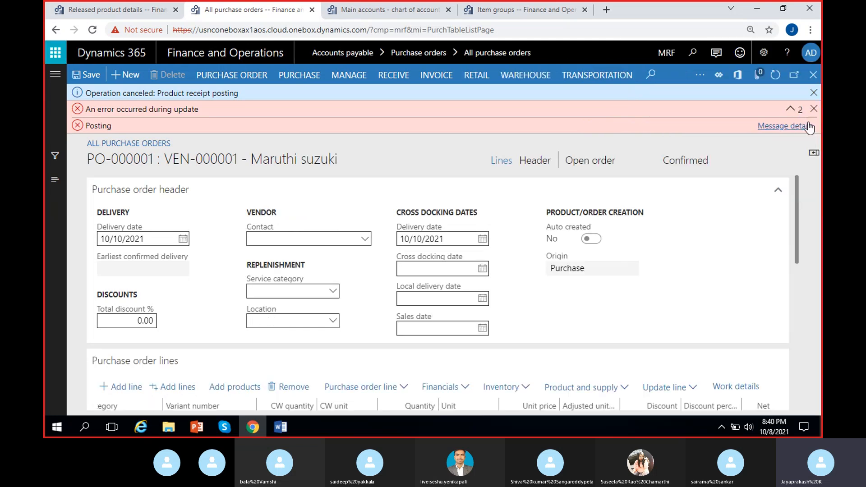
# - Examine the general, product and financial dimension details of the MRF-1 purchase order line
pyautogui.scroll(-10, 418, 248)
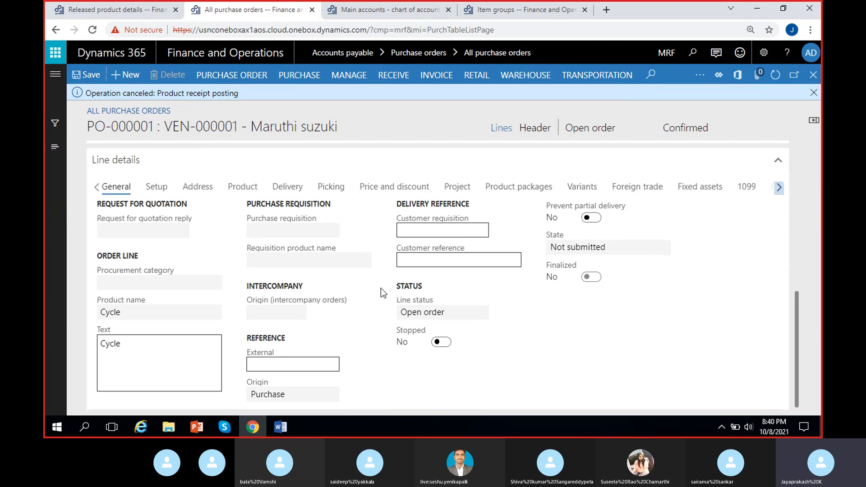
pyautogui.scroll(1, 423, 359)
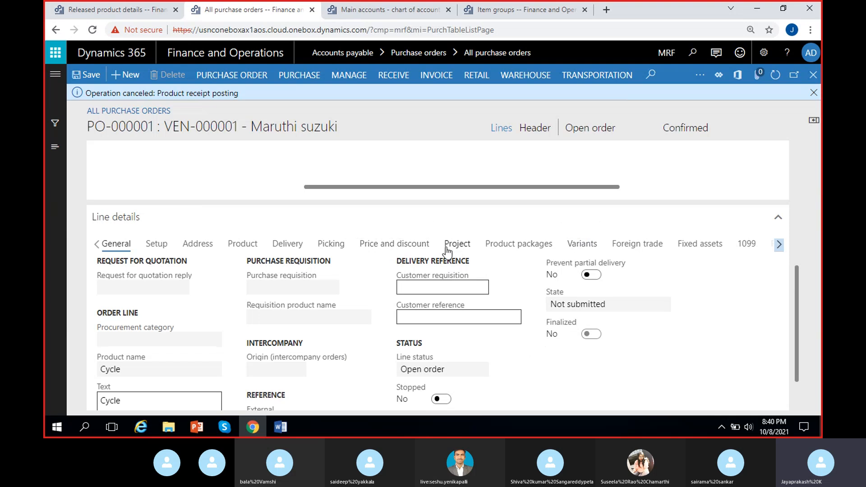
pyautogui.click(243, 246)
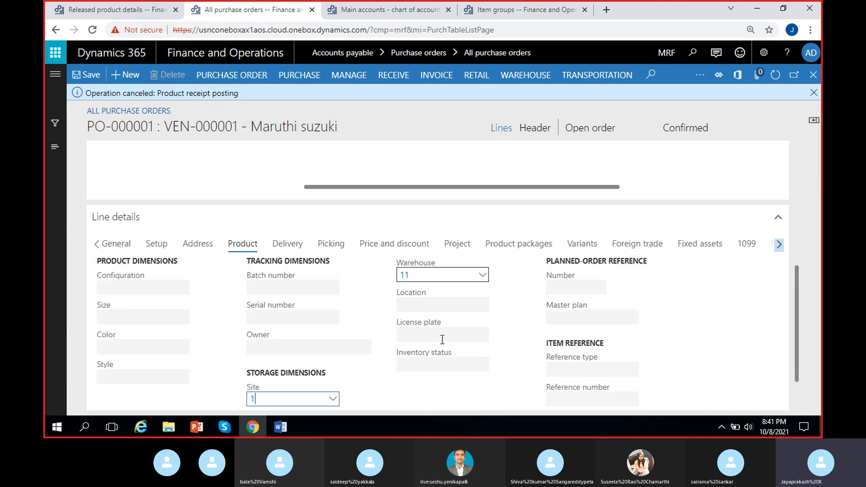
pyautogui.scroll(-1, 373, 319)
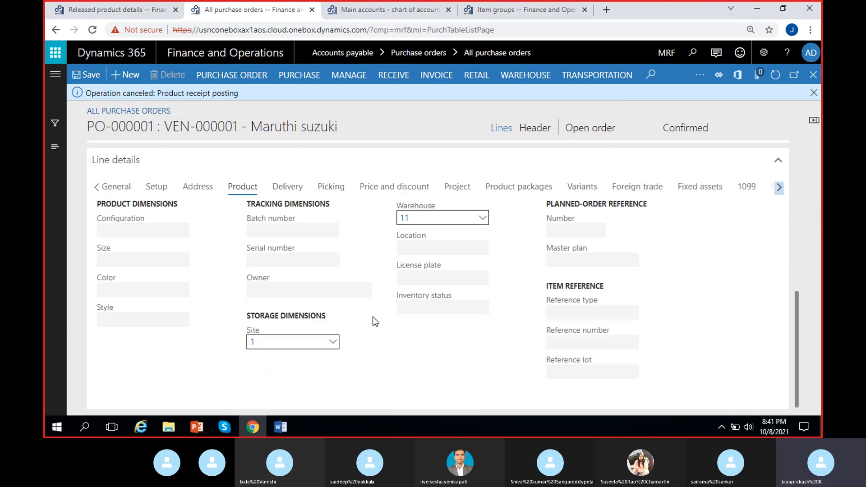
pyautogui.scroll(4, 372, 317)
pyautogui.scroll(-3, 370, 317)
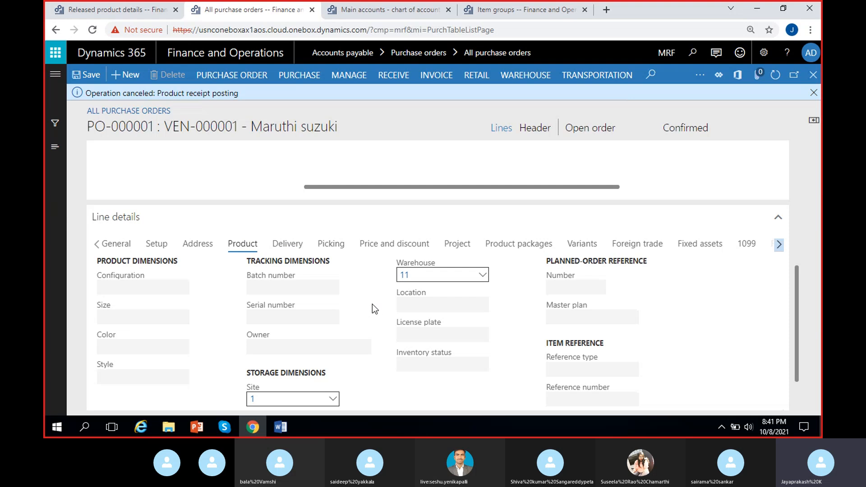
pyautogui.click(778, 245)
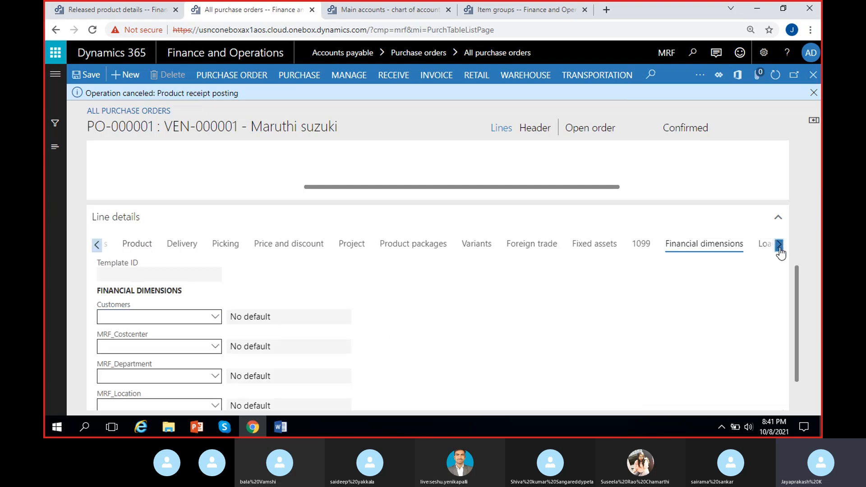
pyautogui.click(95, 246)
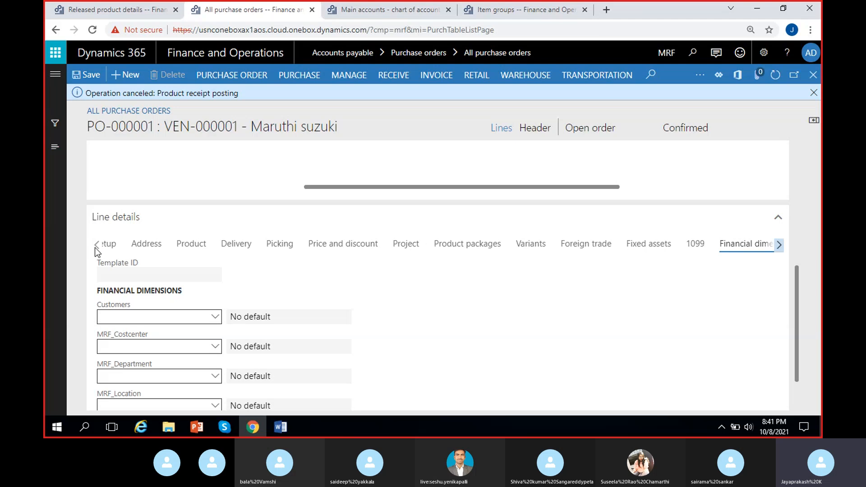
pyautogui.click(94, 247)
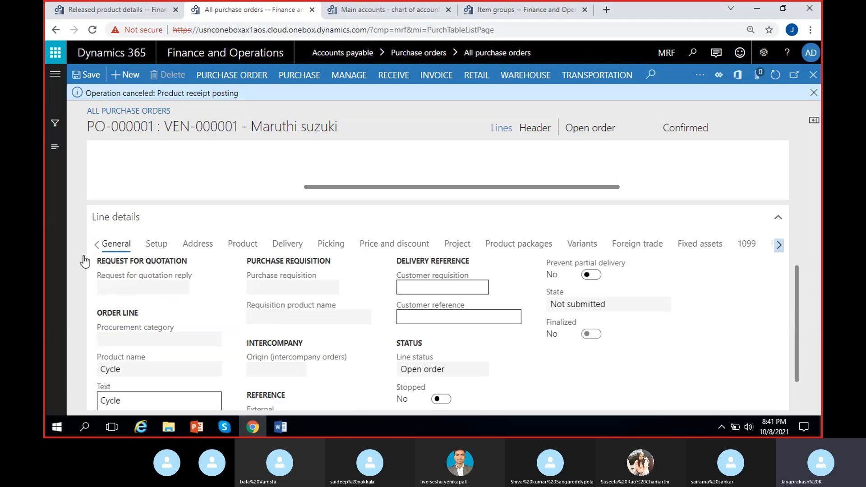
pyautogui.scroll(3, 217, 309)
pyautogui.scroll(2, 217, 310)
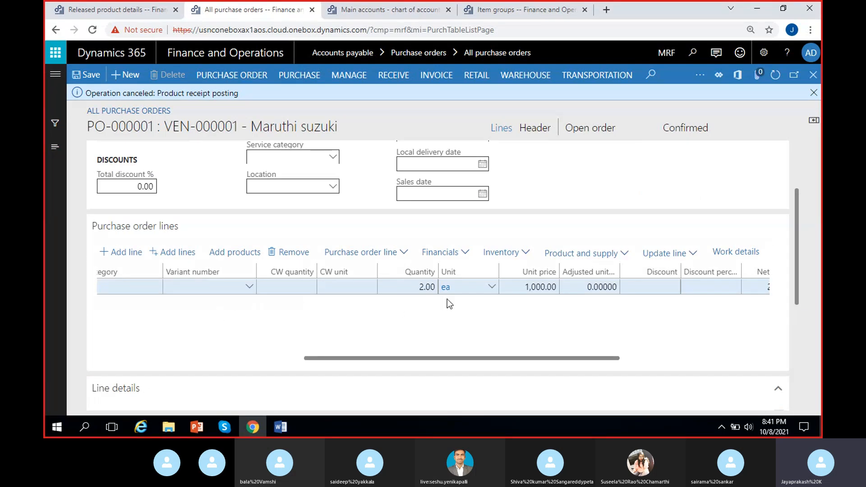
# - Inspect the setup of the order line's ea unit, including its unit class and system of units, and return to the purchase order
pyautogui.rightClick(490, 288)
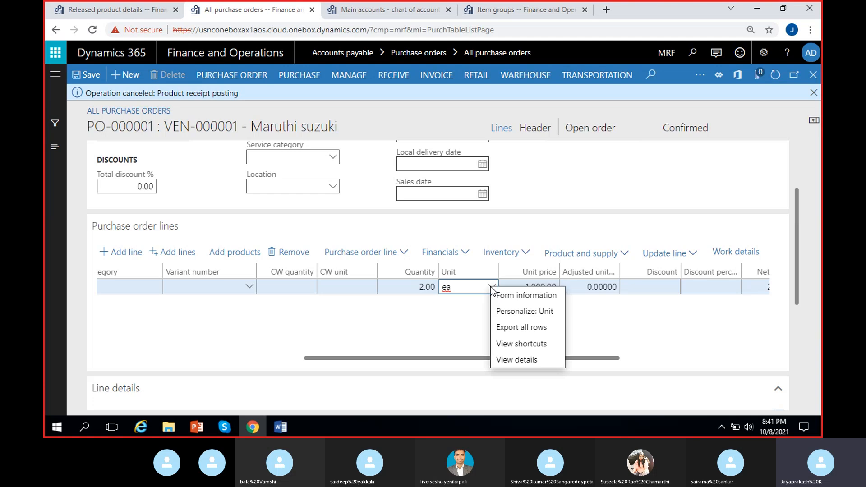
pyautogui.click(502, 362)
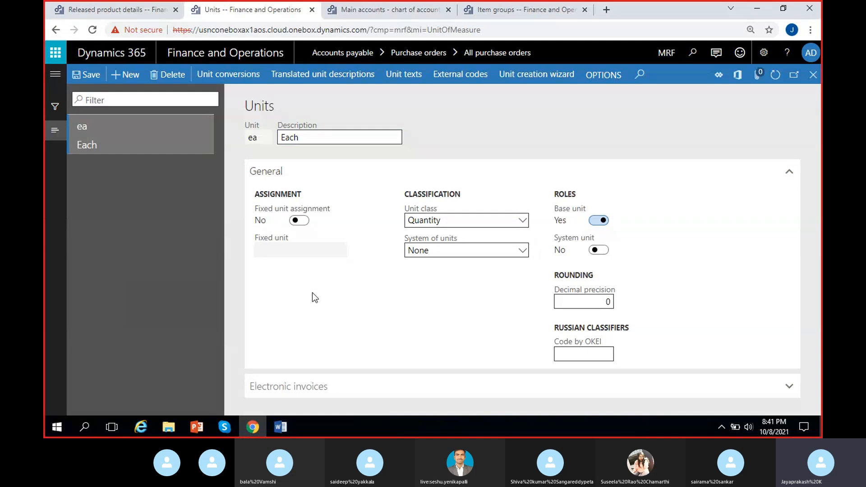
pyautogui.click(438, 219)
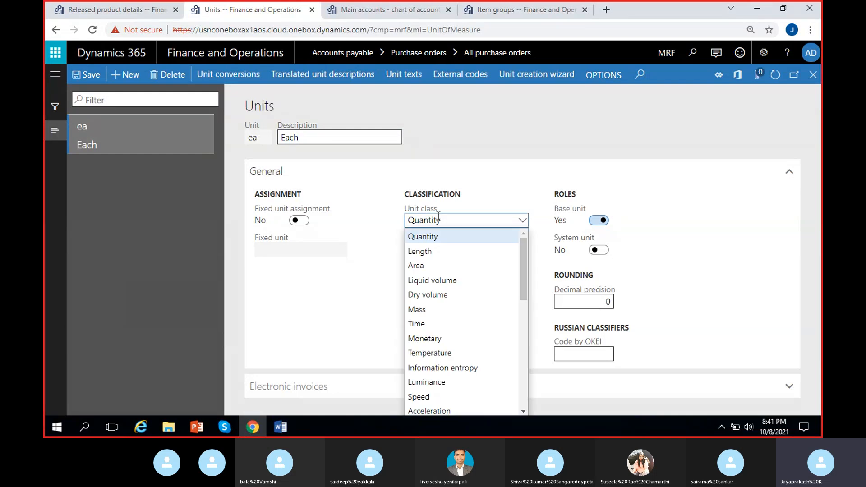
pyautogui.click(344, 278)
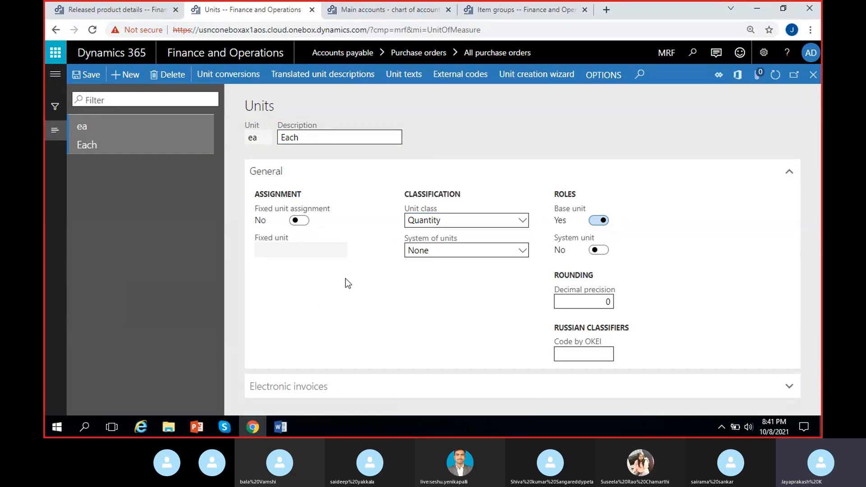
pyautogui.click(433, 248)
pyautogui.click(432, 247)
pyautogui.click(812, 74)
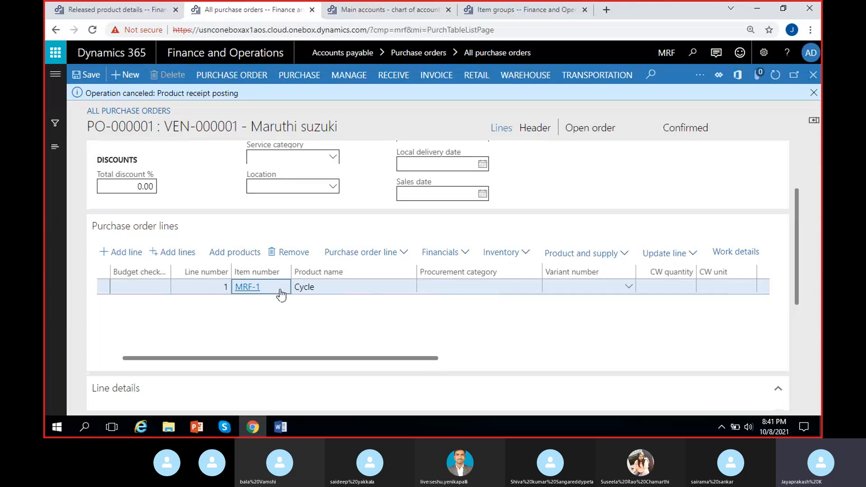
# - Open the MRF-1 released product from the order line, inspect its general details and inventory and purchase options, and return to the product information
pyautogui.rightClick(279, 290)
pyautogui.click(298, 379)
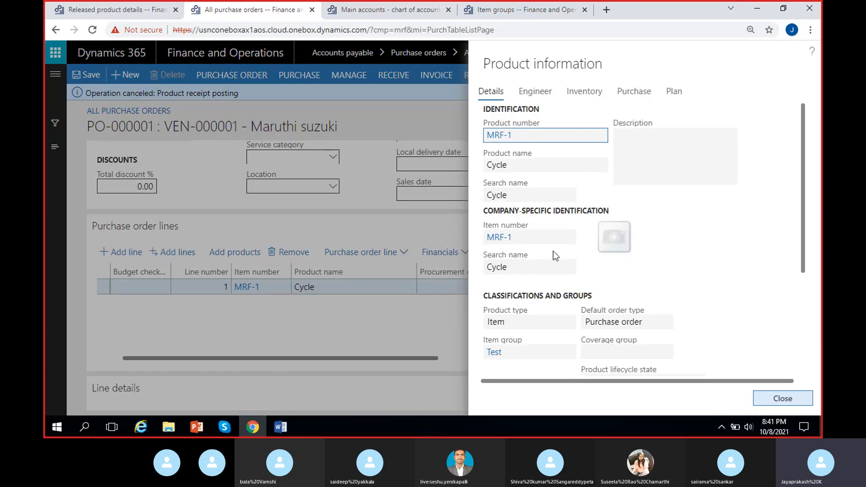
pyautogui.click(501, 239)
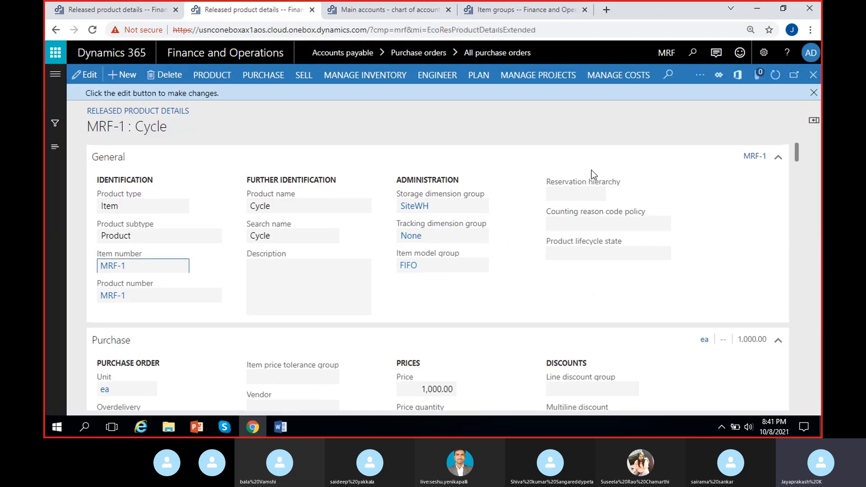
pyautogui.click(814, 92)
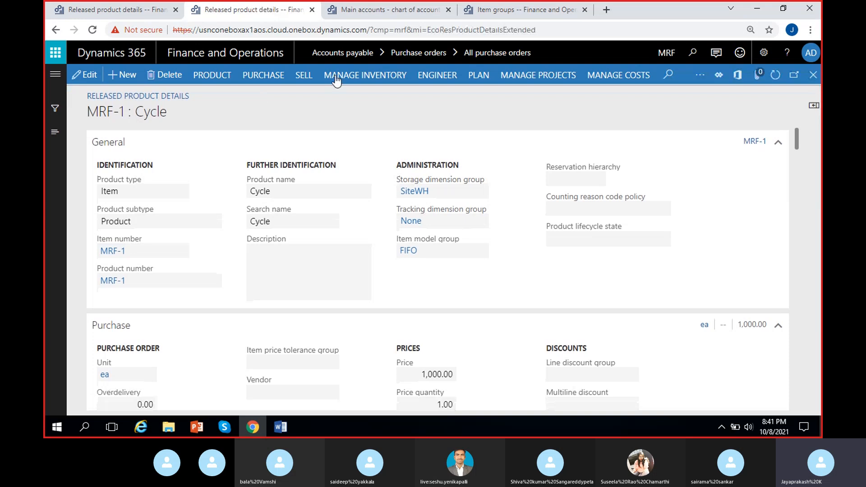
pyautogui.click(369, 83)
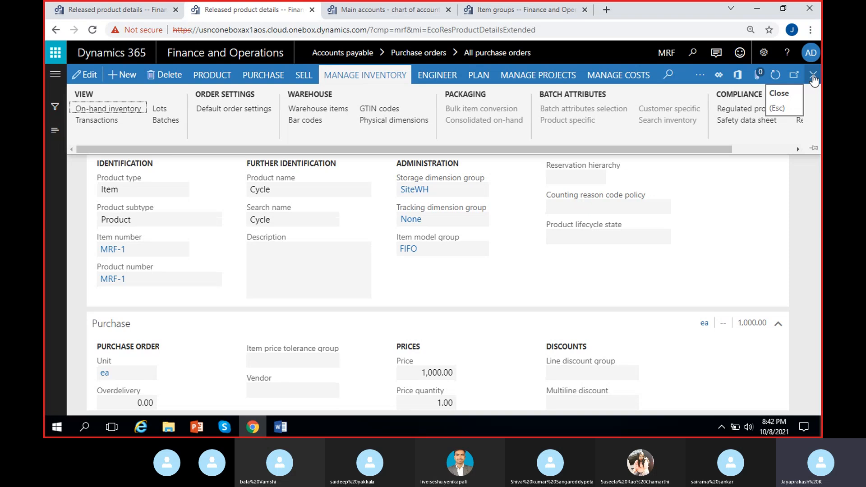
pyautogui.click(266, 75)
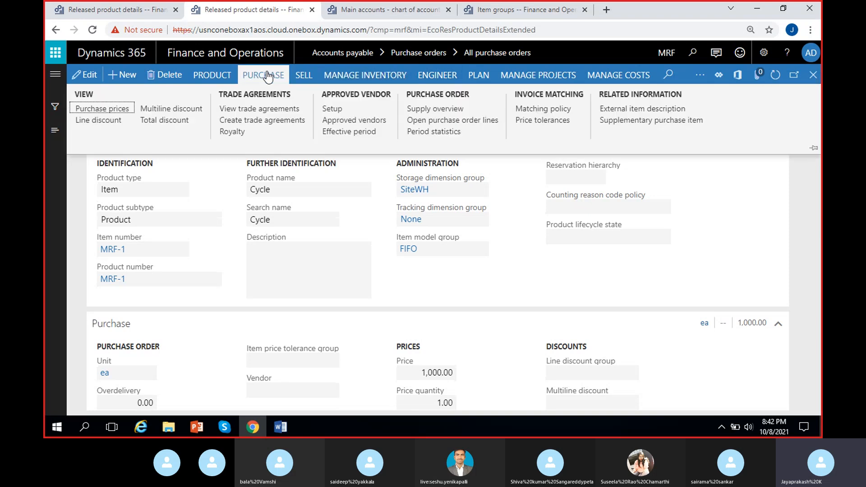
pyautogui.click(812, 75)
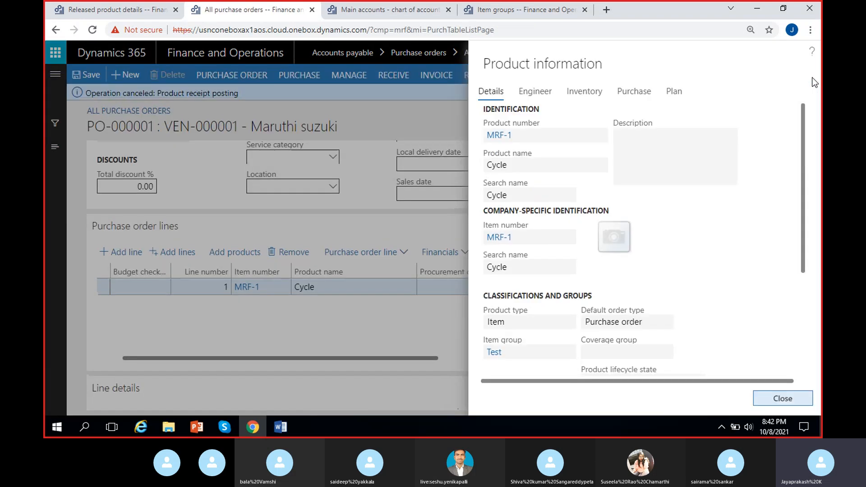
# - Examine the inventory details and on-hand availability of MRF-1 by site and warehouse, and close the product information
pyautogui.click(592, 100)
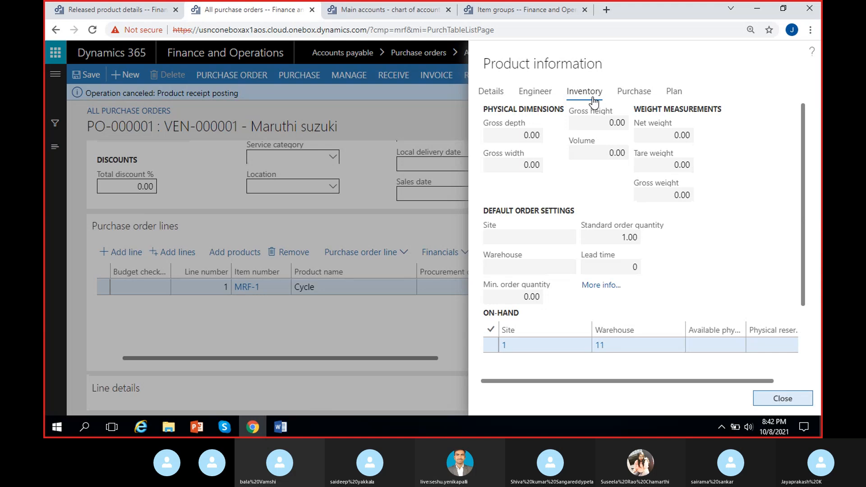
pyautogui.moveTo(599, 381); pyautogui.dragTo(721, 379)
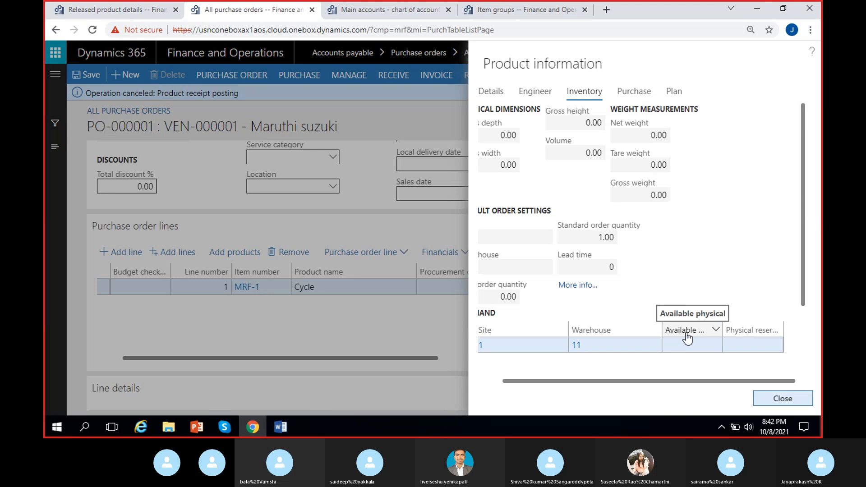
pyautogui.click(672, 351)
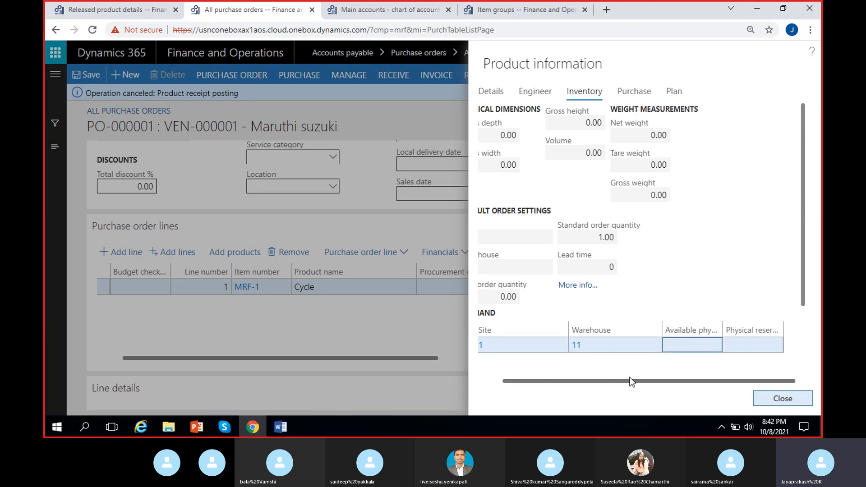
pyautogui.moveTo(630, 377); pyautogui.dragTo(604, 378)
pyautogui.click(473, 376)
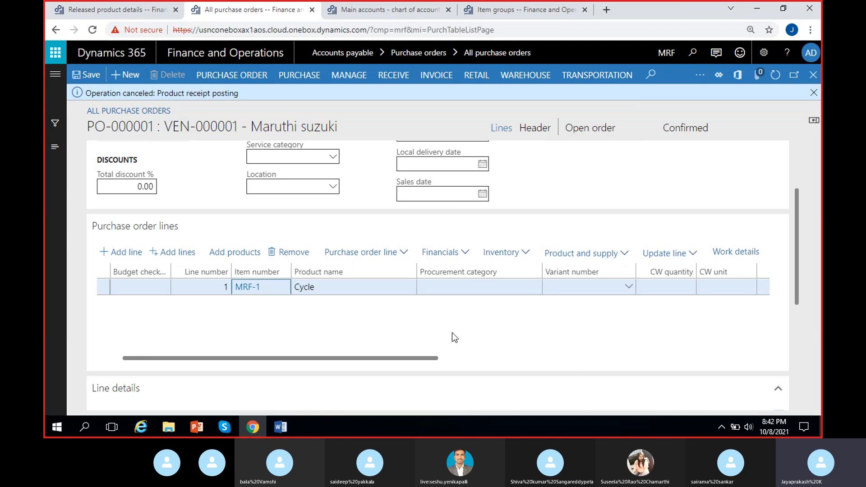
# - Start a product receipt for the Maruthi suzuki purchase order and enter PRN-21 as the product receipt number
pyautogui.click(393, 75)
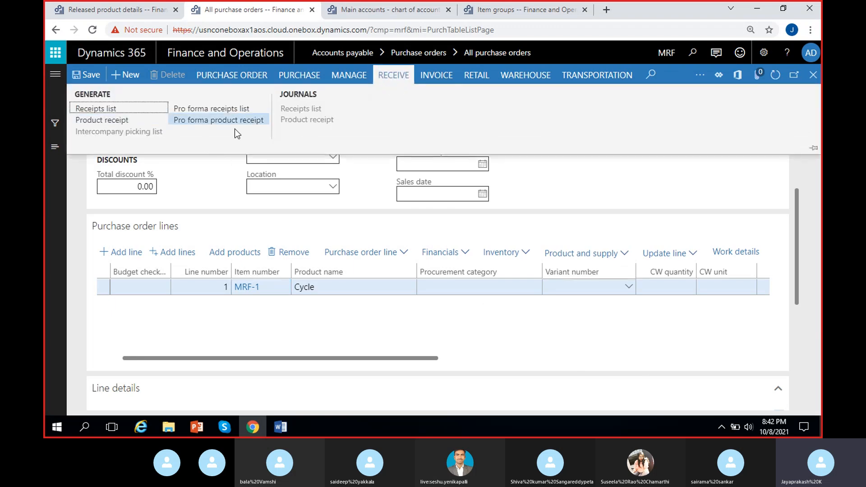
pyautogui.click(112, 121)
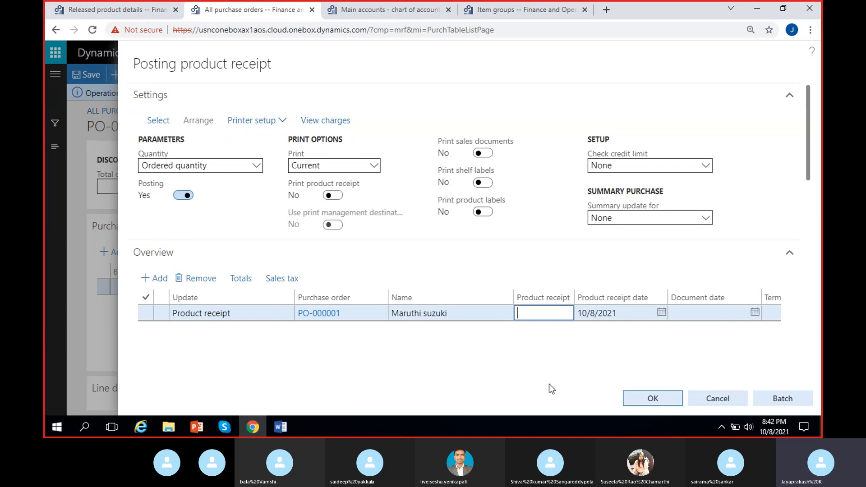
pyautogui.write('PRN-21')
# - Review the quantity, unit price and net amount of the MRF-1 receipt line and post the product receipt
pyautogui.moveTo(808, 145); pyautogui.dragTo(811, 251)
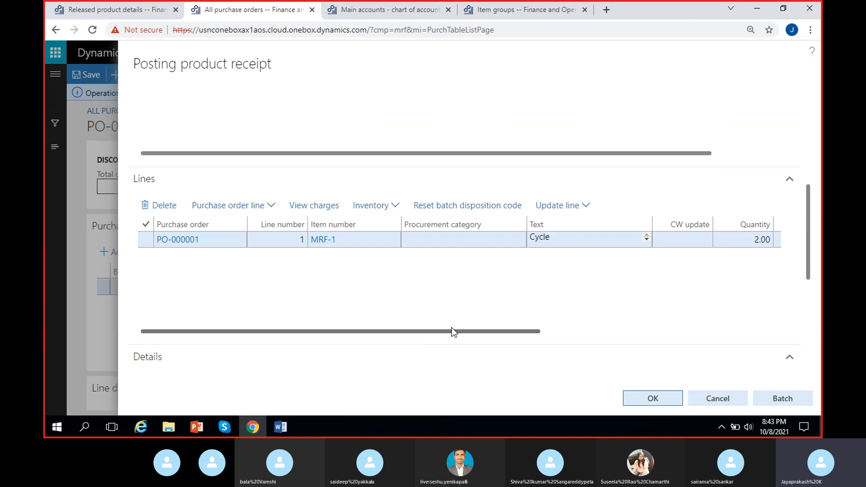
pyautogui.moveTo(451, 331); pyautogui.dragTo(606, 331)
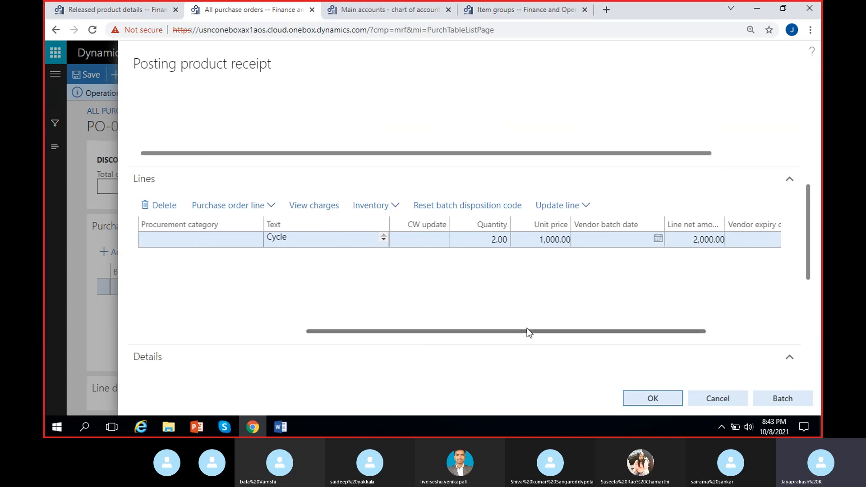
pyautogui.moveTo(527, 332); pyautogui.dragTo(610, 334)
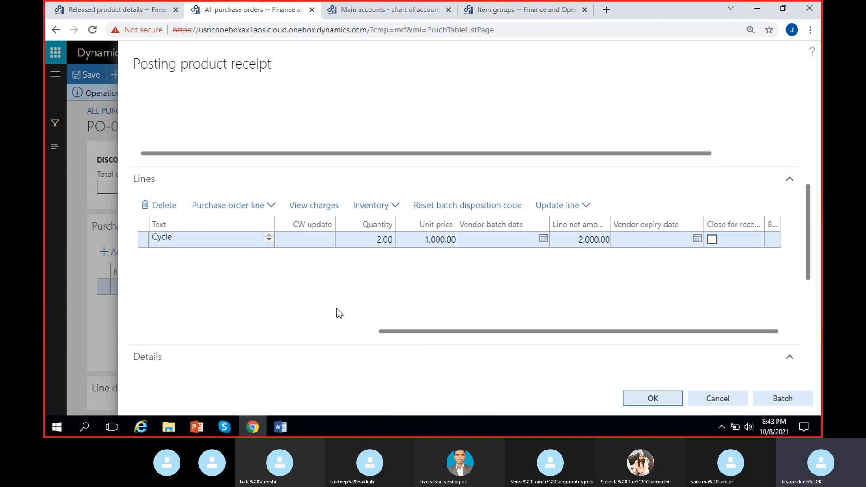
pyautogui.moveTo(420, 331); pyautogui.dragTo(183, 332)
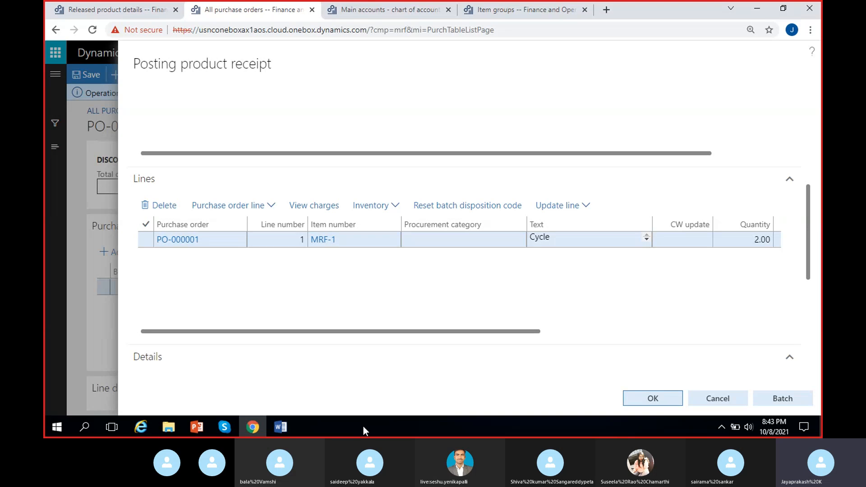
pyautogui.moveTo(469, 332); pyautogui.dragTo(321, 335)
pyautogui.click(649, 400)
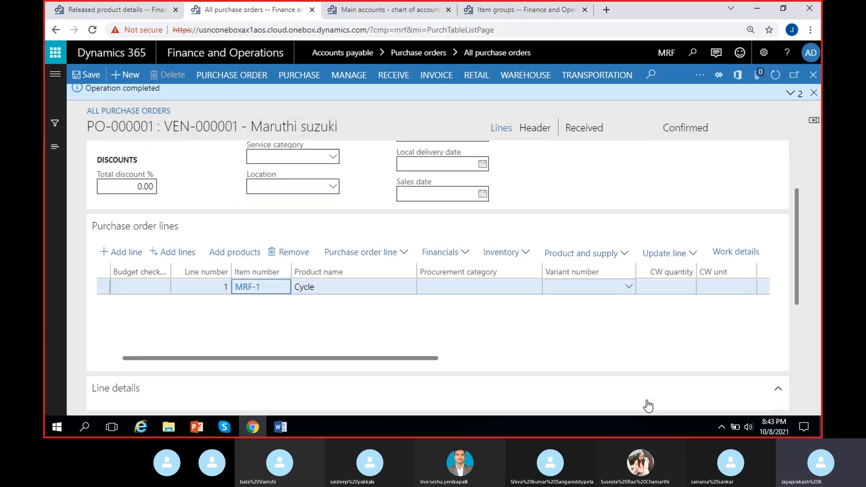
# - Read and dismiss the posting messages, and check the purchase order's receiving options and document status
pyautogui.click(789, 94)
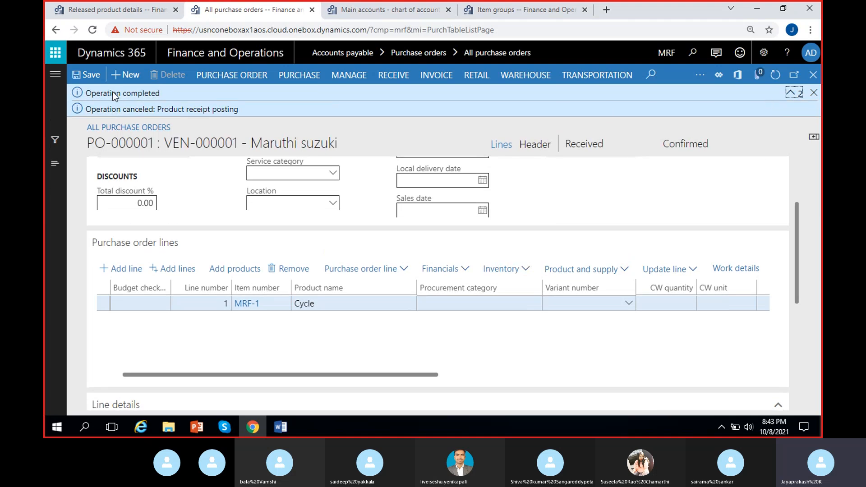
pyautogui.click(813, 93)
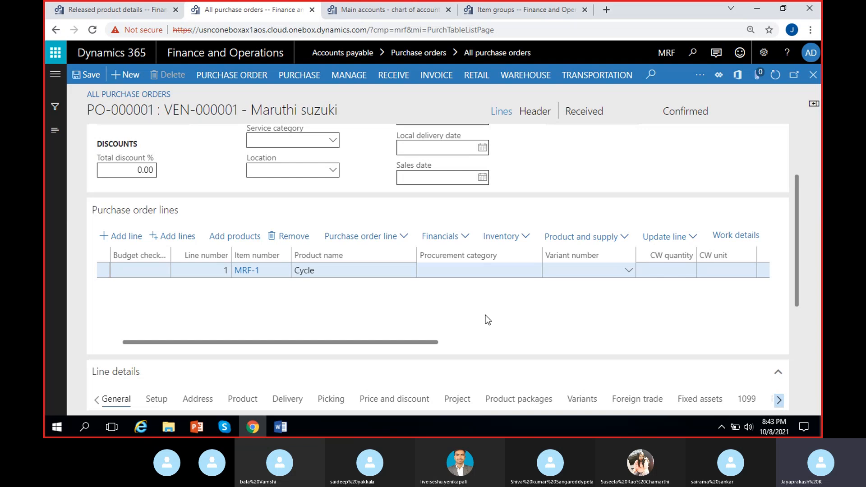
pyautogui.click(398, 81)
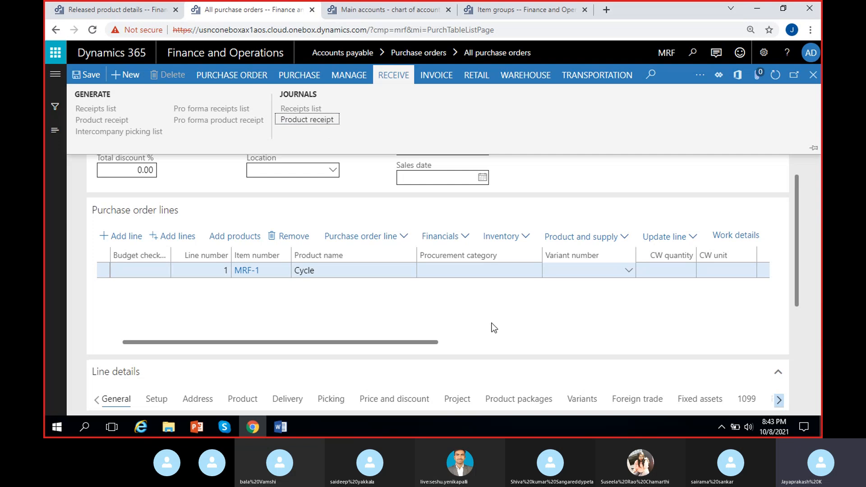
pyautogui.press('Escape')
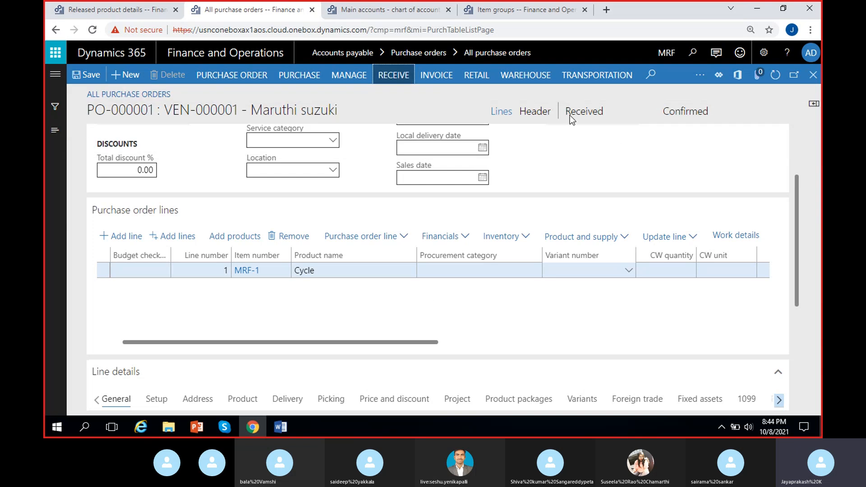
pyautogui.click(606, 114)
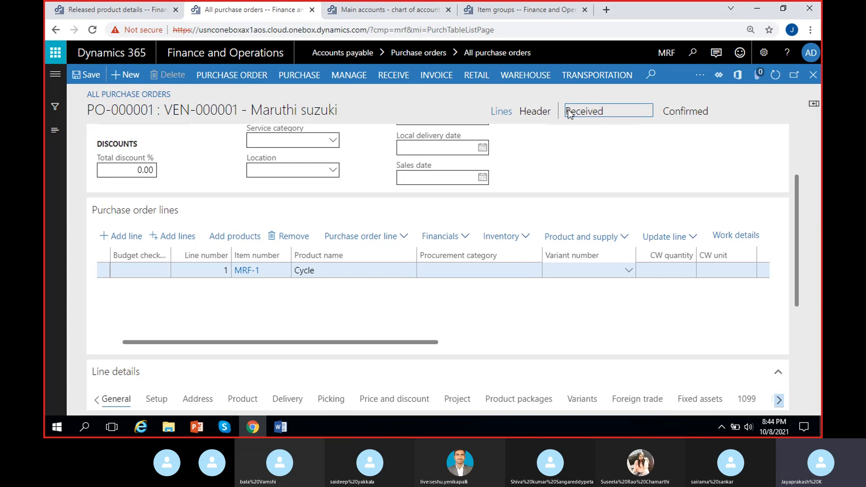
pyautogui.moveTo(567, 113); pyautogui.dragTo(608, 115)
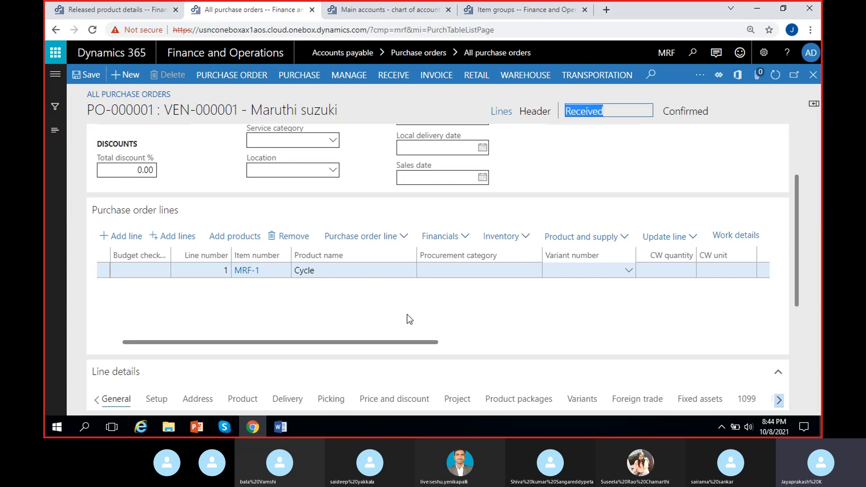
pyautogui.click(488, 304)
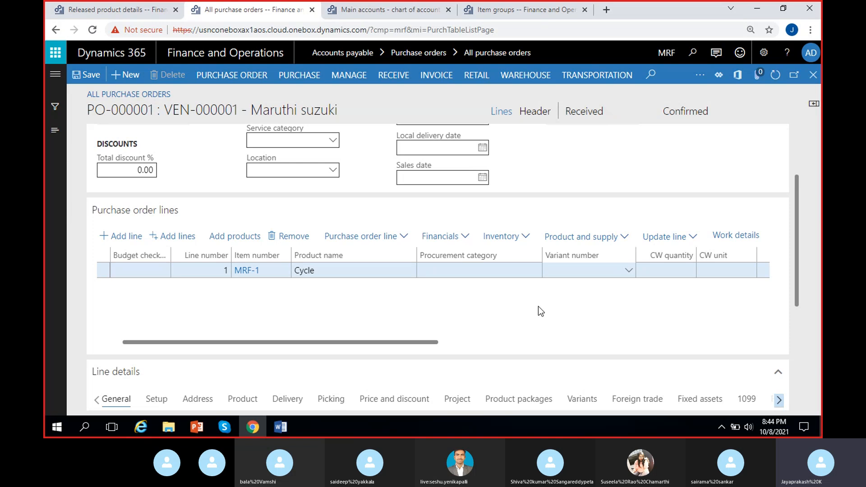
pyautogui.click(575, 111)
# - View the product receipt journal of the purchase order, inspect the voucher transactions of PRN-21, and return to the journal
pyautogui.click(389, 79)
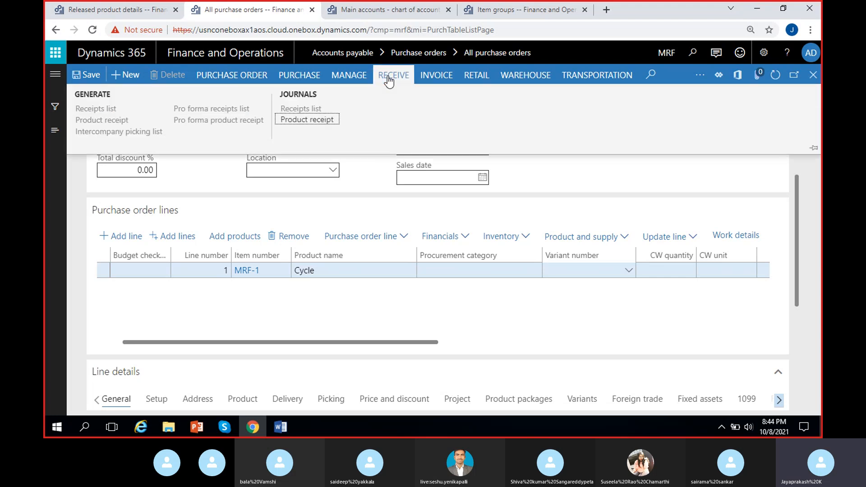
pyautogui.click(317, 122)
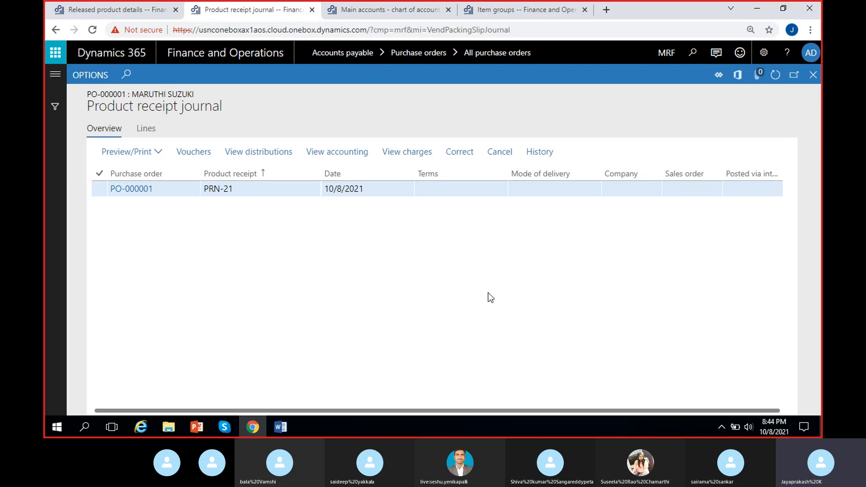
pyautogui.click(246, 190)
pyautogui.moveTo(362, 190); pyautogui.dragTo(296, 216)
pyautogui.click(297, 217)
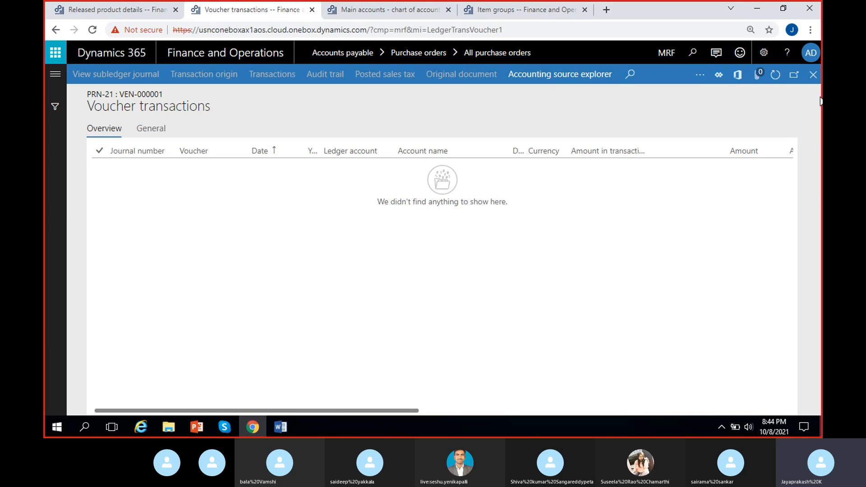
pyautogui.click(812, 75)
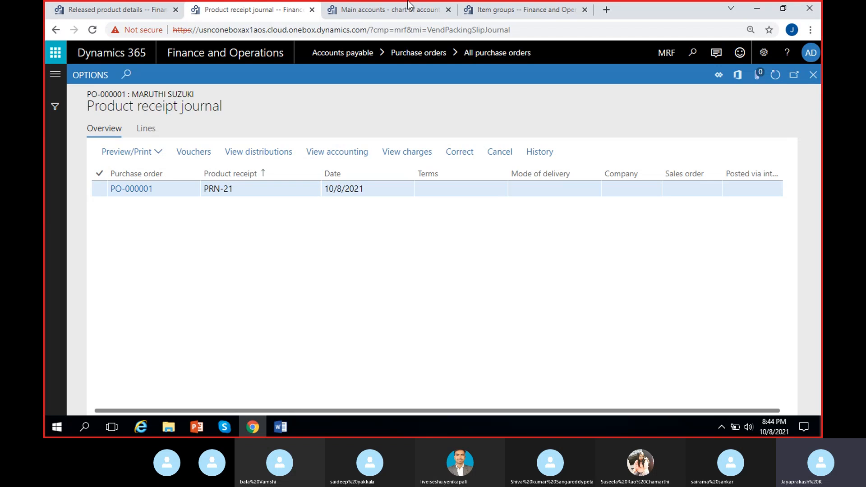
# - Switch to the released products browser tab and open the Accounts payable parameters there
pyautogui.click(125, 10)
pyautogui.click(55, 75)
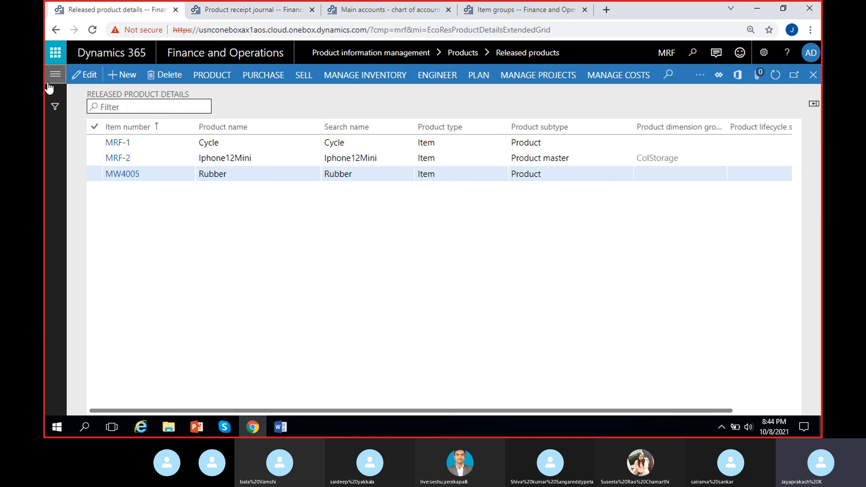
pyautogui.click(117, 263)
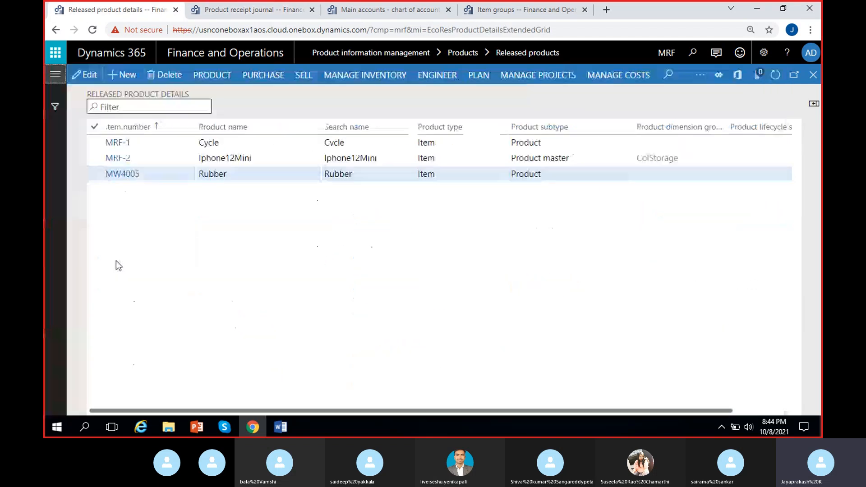
pyautogui.click(49, 76)
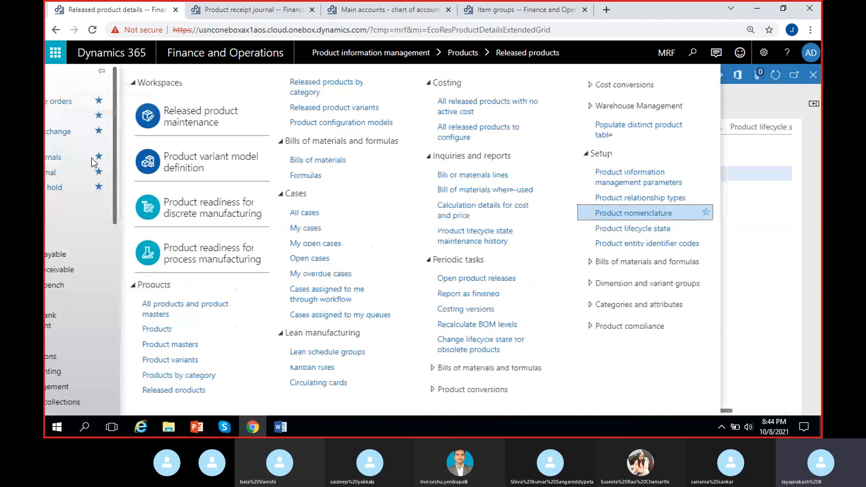
pyautogui.click(103, 254)
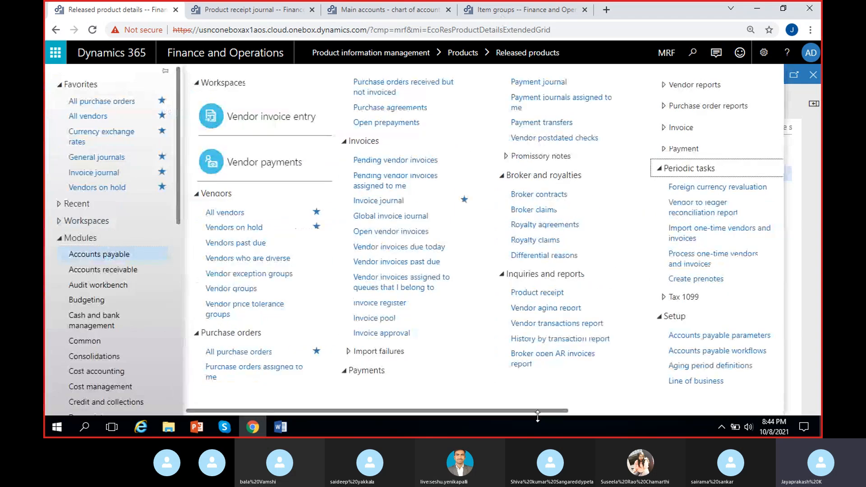
pyautogui.hscroll(5, 536, 410)
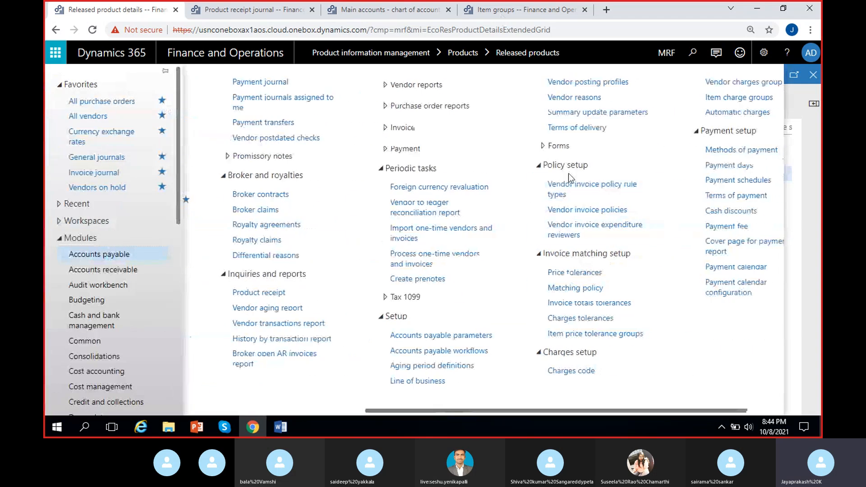
pyautogui.click(435, 341)
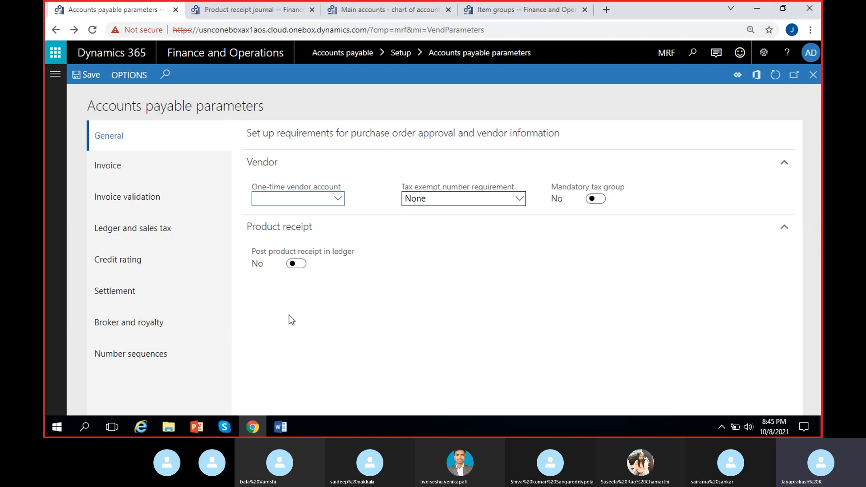
# - Enable posting of product receipts in the ledger, save the Accounts payable parameters, and return to the product receipt journal tab
pyautogui.click(295, 265)
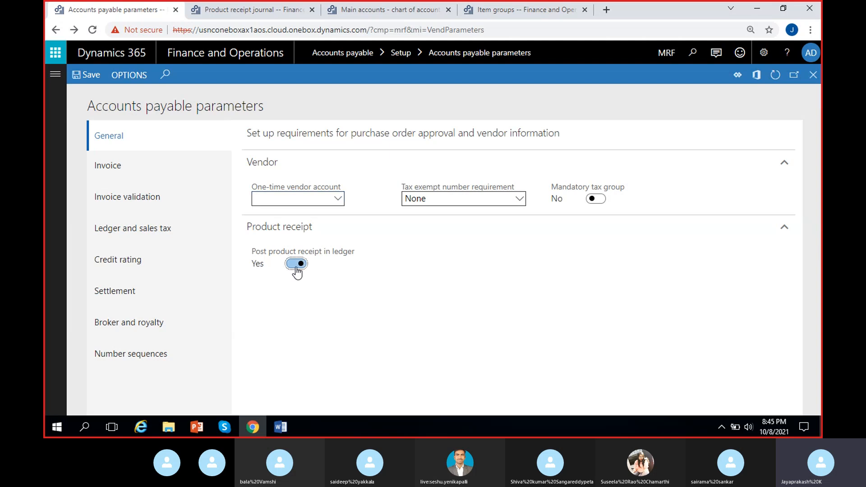
pyautogui.click(93, 76)
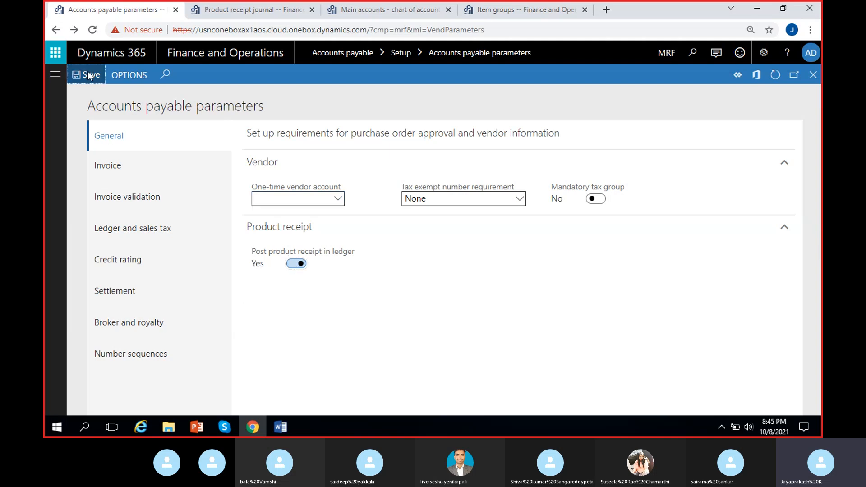
pyautogui.click(215, 6)
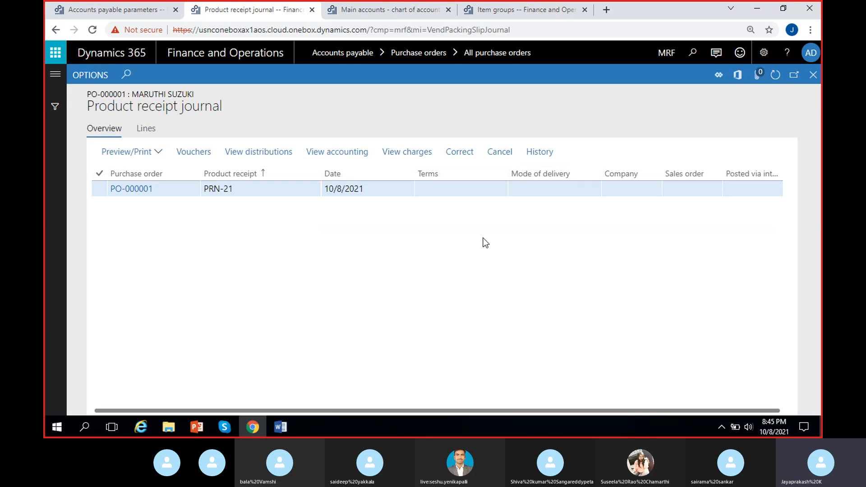
# - Cancel product receipt PRN-21 in the journal and dismiss the resulting message
pyautogui.click(499, 154)
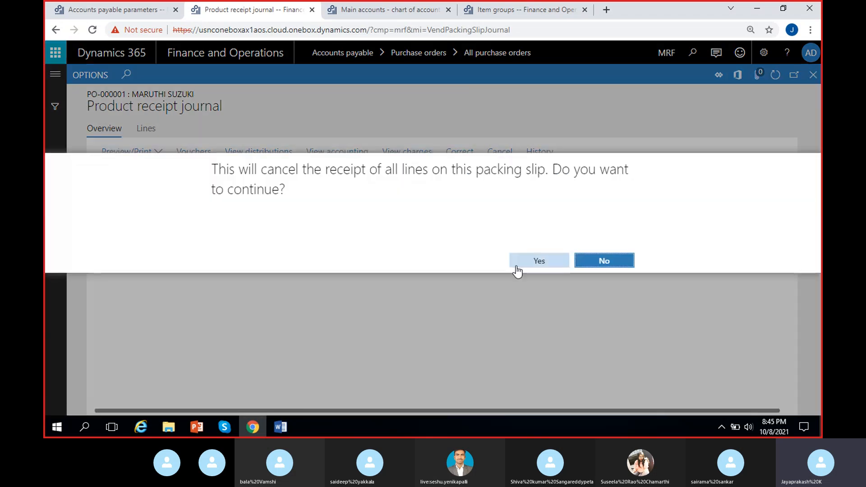
pyautogui.click(527, 266)
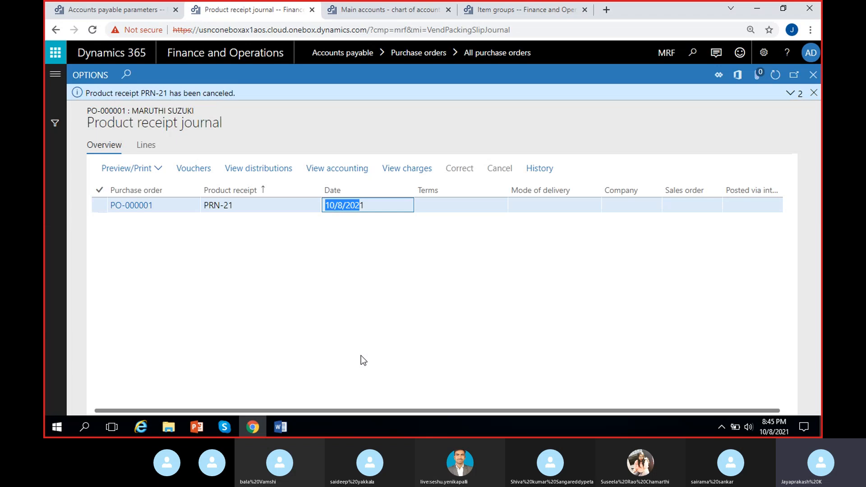
pyautogui.click(341, 318)
pyautogui.click(814, 92)
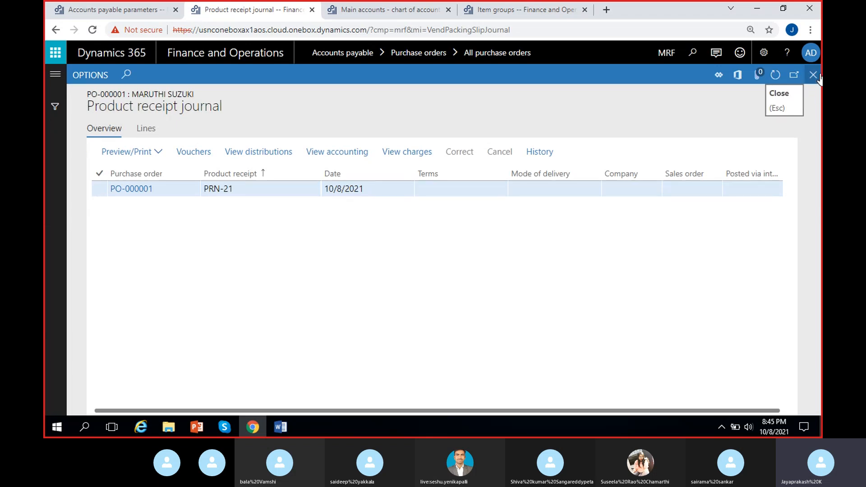
# - Return from the journal to the Maruthi suzuki purchase order and check its order status
pyautogui.click(817, 77)
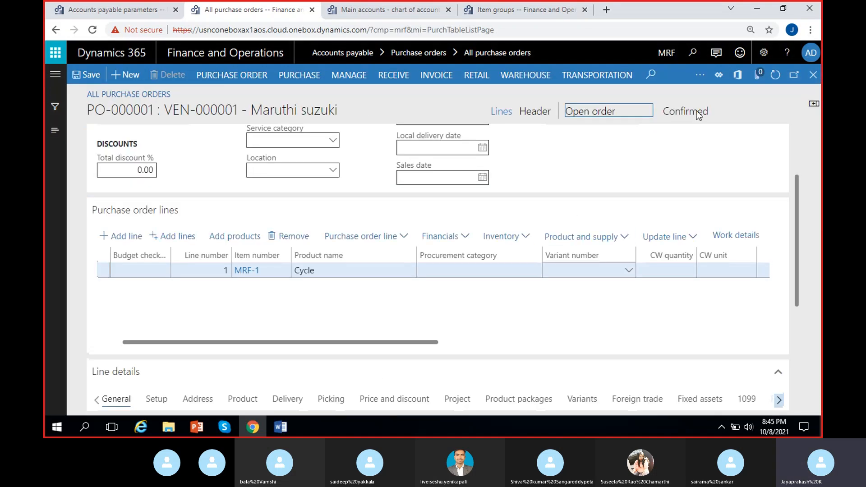
pyautogui.moveTo(612, 113); pyautogui.dragTo(564, 119)
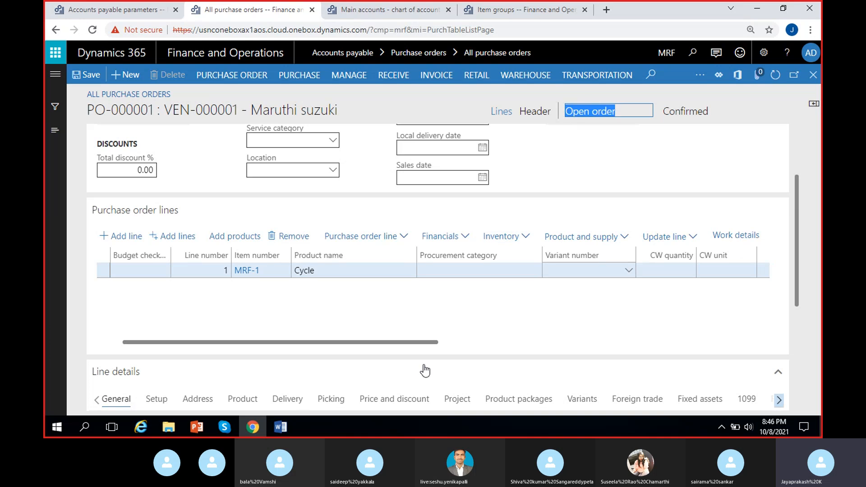
pyautogui.click(401, 320)
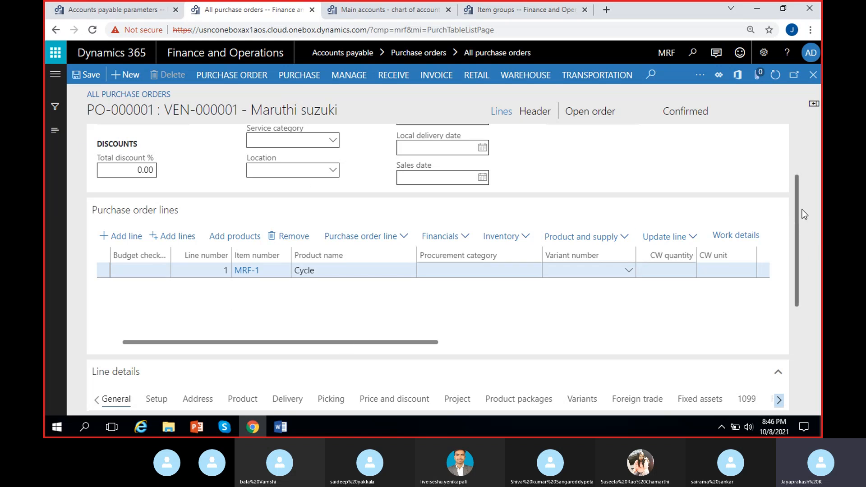
pyautogui.scroll(1, 804, 201)
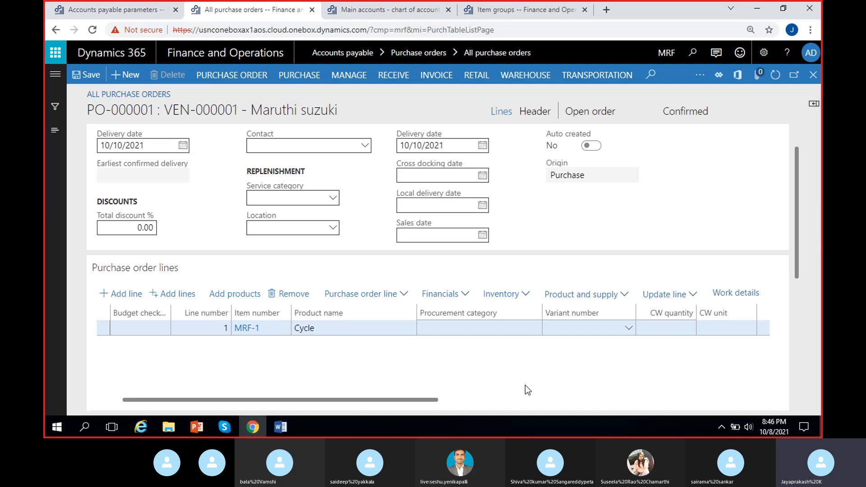
# - Recheck the ledger posting parameter and try to post product receipt PRN-21/2 dated 10/10/2021 for the ordered quantity
pyautogui.click(394, 78)
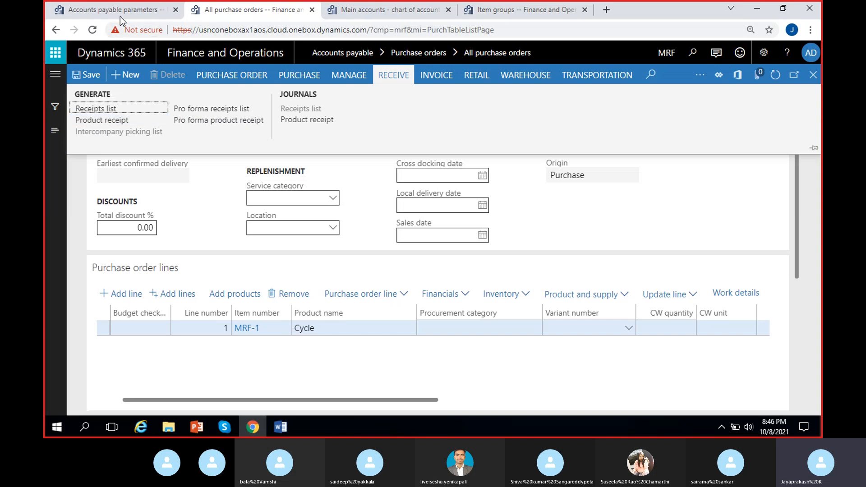
pyautogui.click(141, 9)
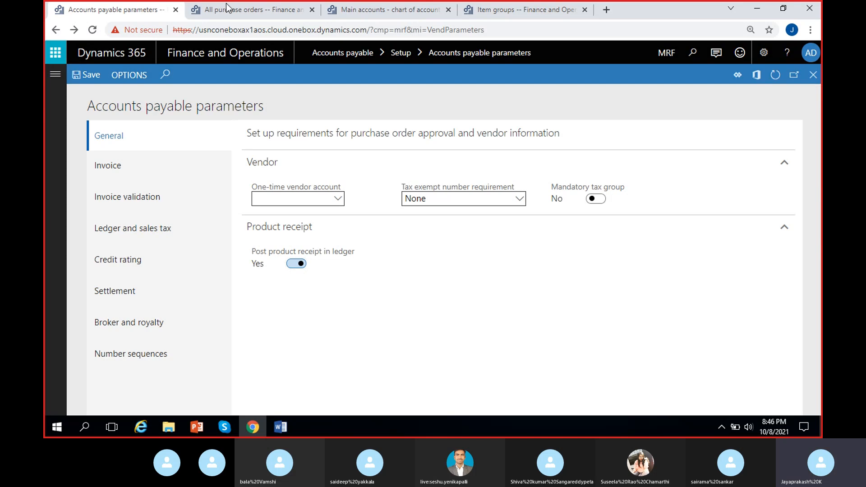
pyautogui.click(238, 12)
pyautogui.click(109, 120)
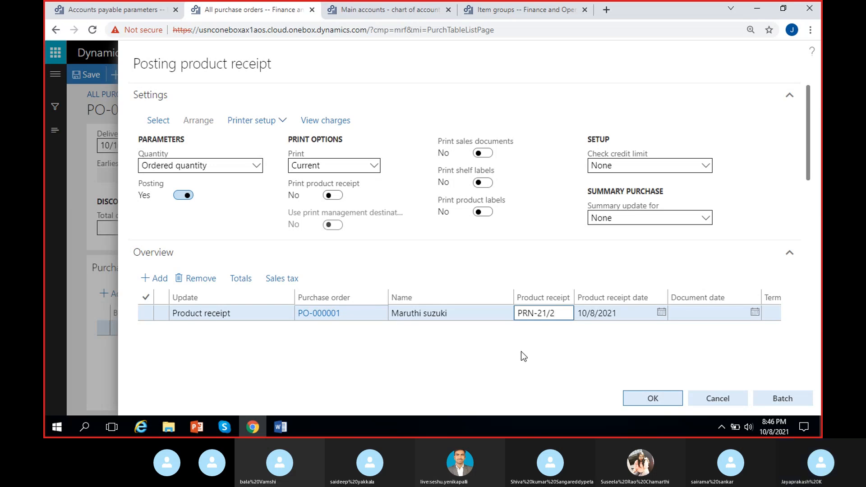
pyautogui.click(587, 312)
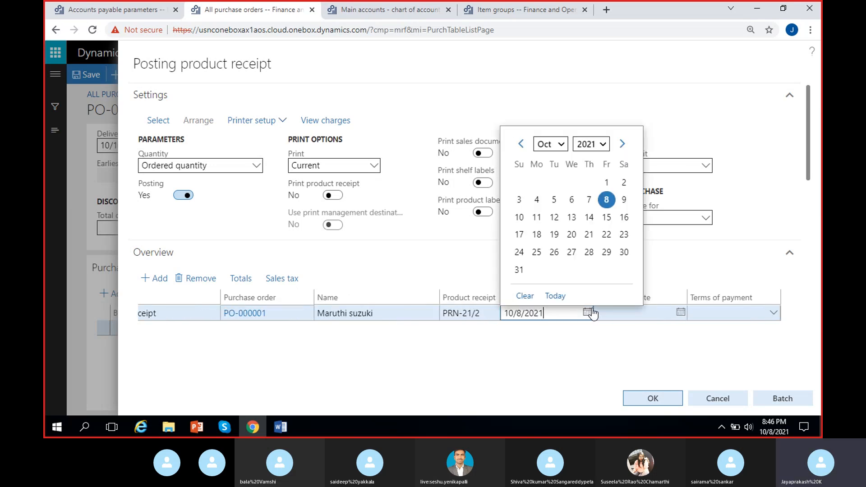
pyautogui.click(519, 217)
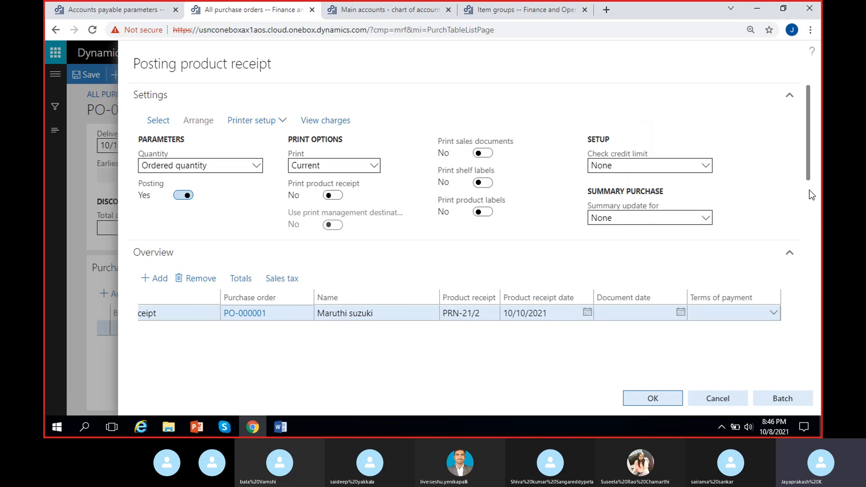
pyautogui.moveTo(810, 134); pyautogui.dragTo(643, 346)
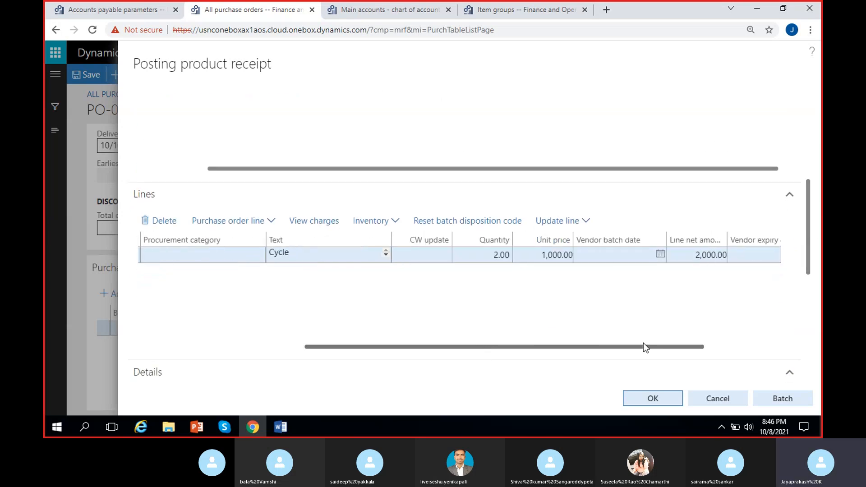
pyautogui.moveTo(569, 347); pyautogui.dragTo(631, 346)
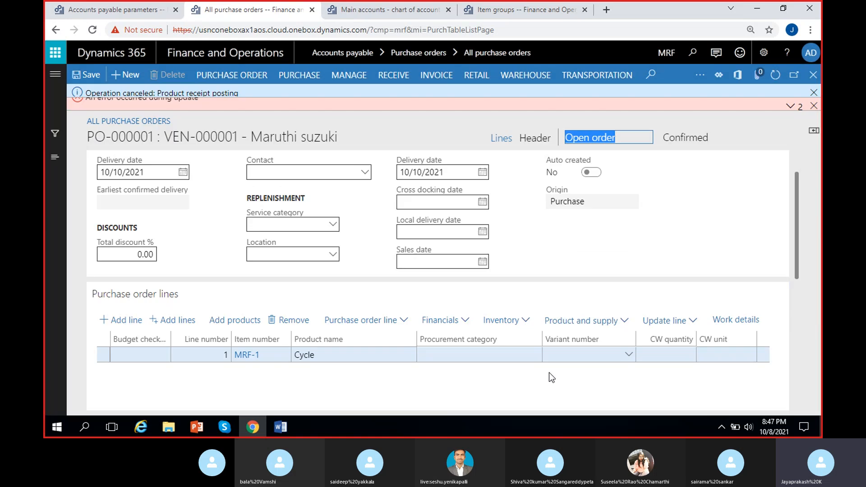
# - Read the message details of the product receipt posting and dismiss the messages
pyautogui.click(790, 109)
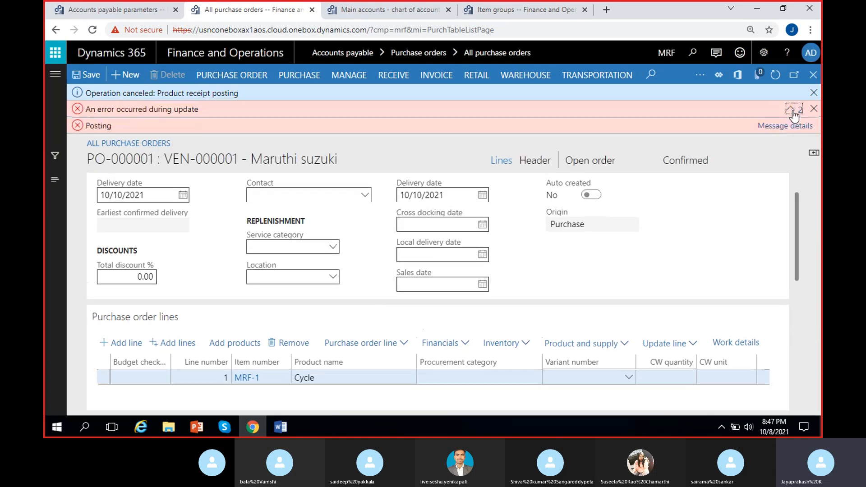
pyautogui.click(792, 128)
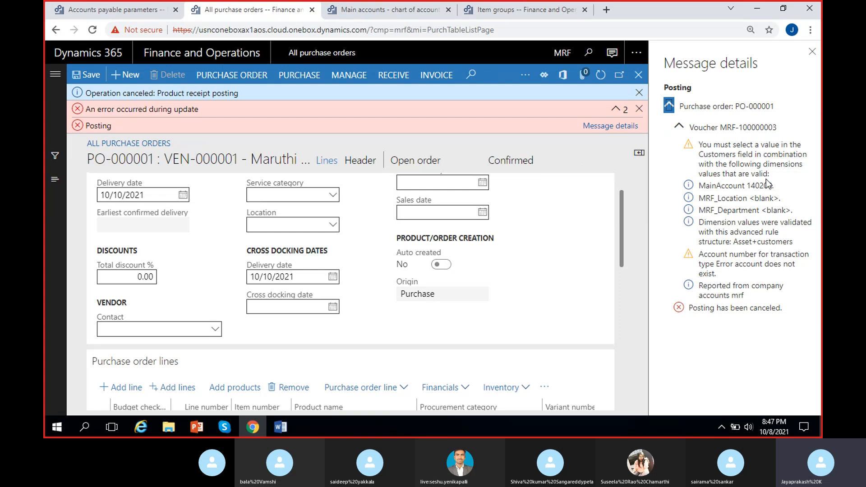
pyautogui.click(811, 53)
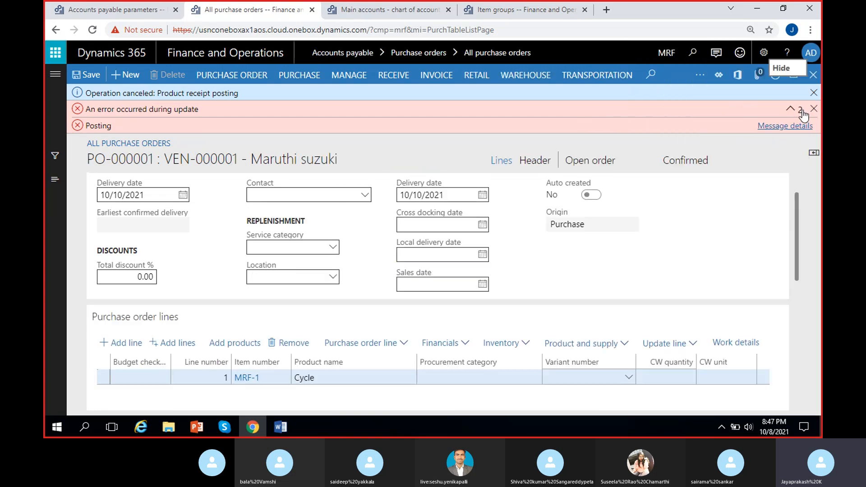
pyautogui.click(813, 109)
pyautogui.click(813, 92)
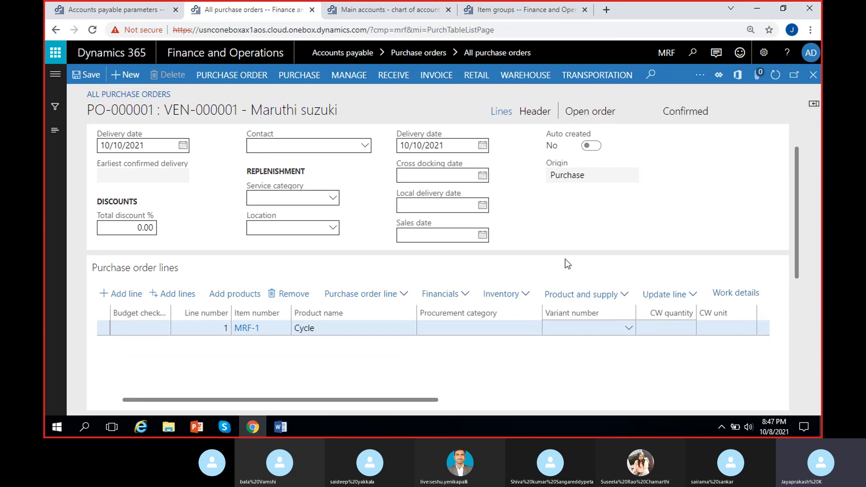
# - In the purchase order header's financial dimensions, set Customers to 900 and MRF_Costcenter to CC/1
pyautogui.click(538, 112)
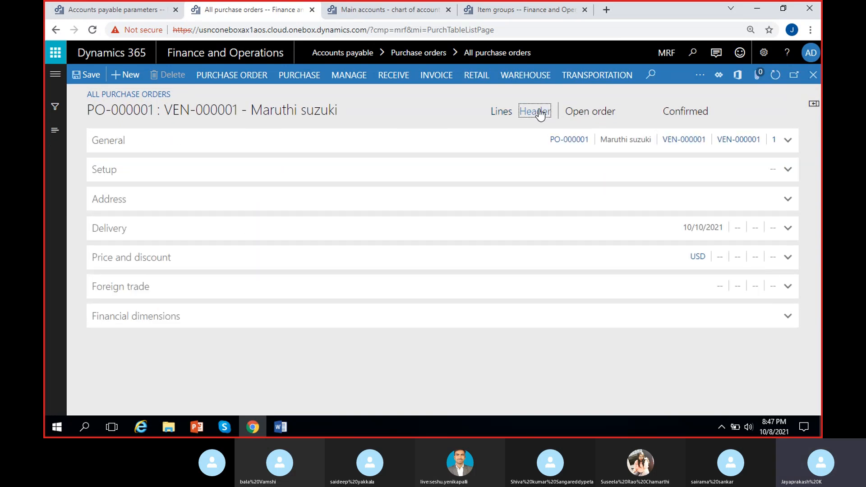
pyautogui.click(189, 323)
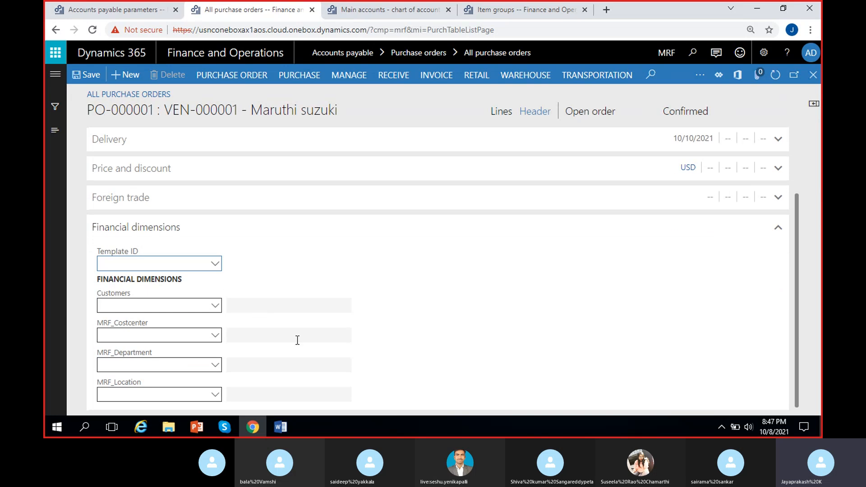
pyautogui.click(215, 306)
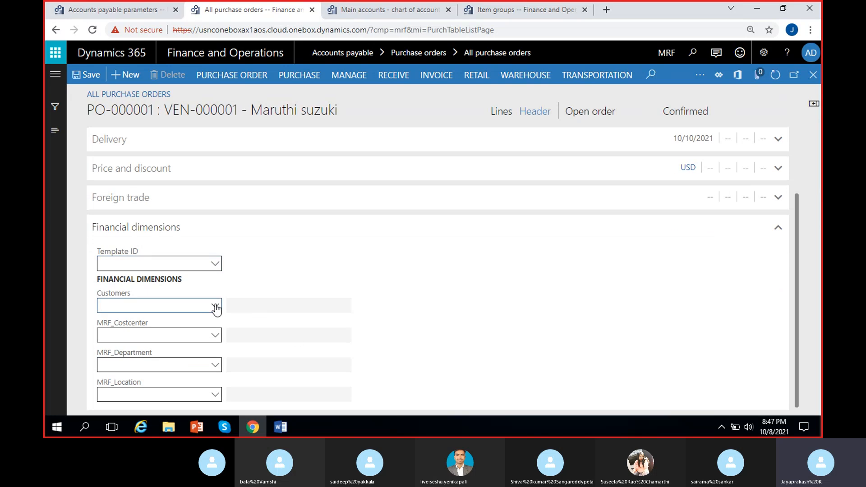
pyautogui.click(215, 306)
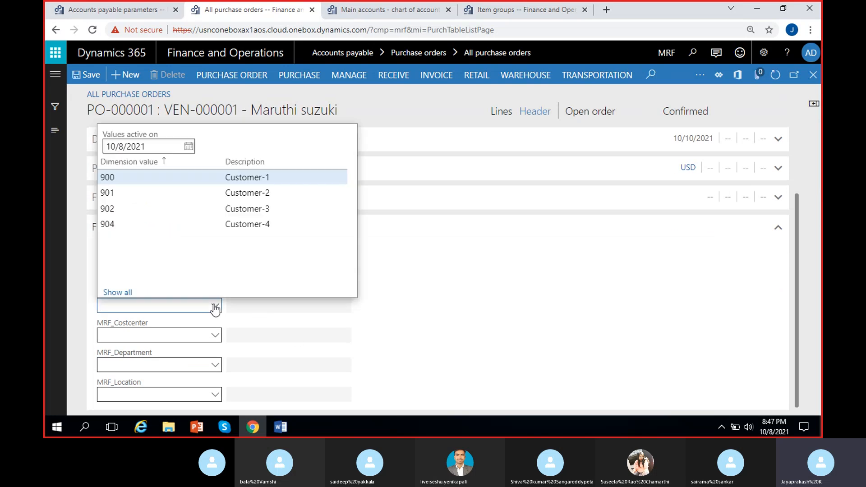
pyautogui.click(185, 177)
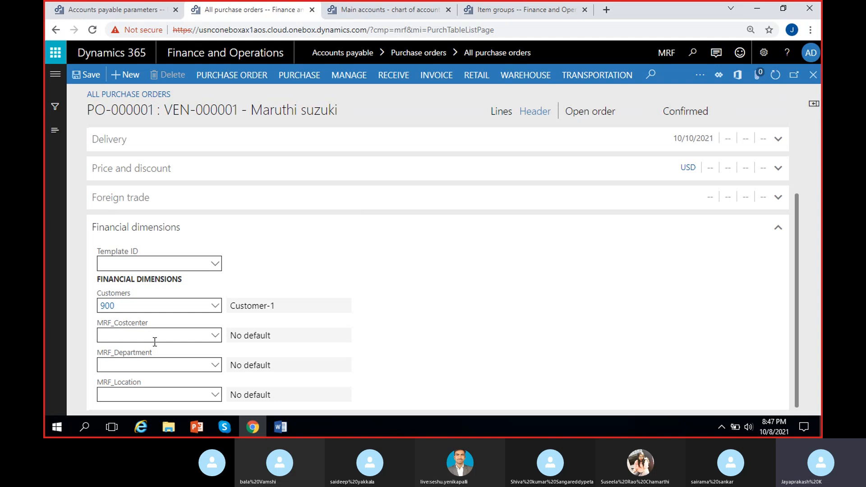
pyautogui.click(216, 339)
pyautogui.click(216, 338)
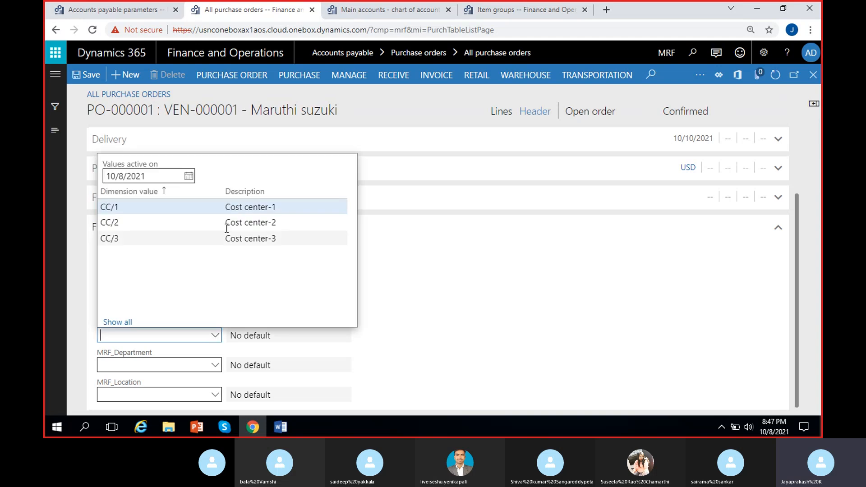
pyautogui.click(219, 206)
# - Set the header's MRF_Department to 200 and MRF_Location to 100, and update the order lines with the dimensions
pyautogui.click(215, 368)
pyautogui.click(214, 365)
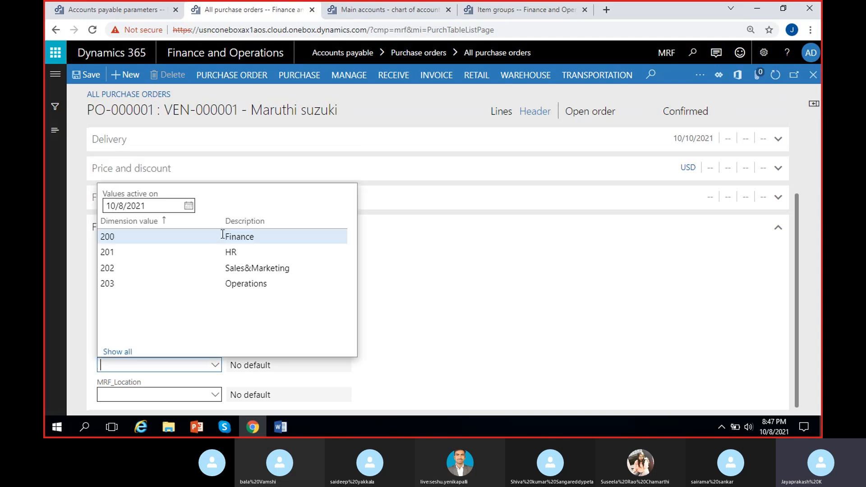
pyautogui.click(209, 238)
pyautogui.click(216, 399)
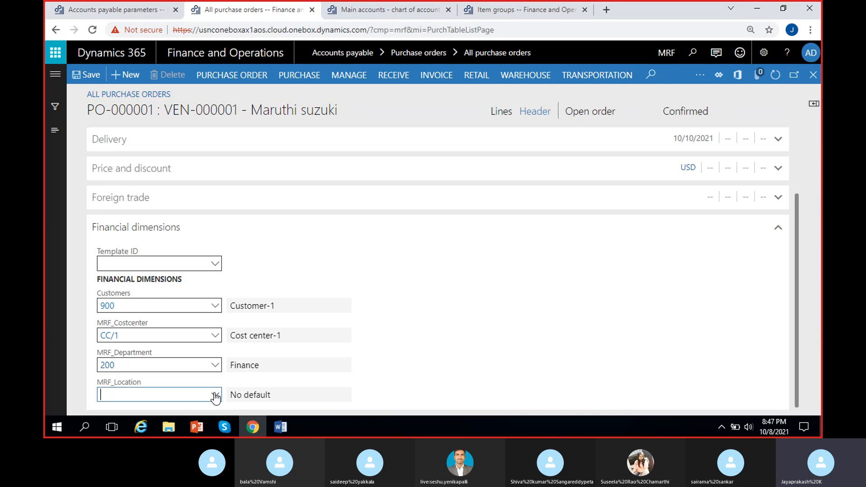
pyautogui.click(216, 399)
pyautogui.click(197, 265)
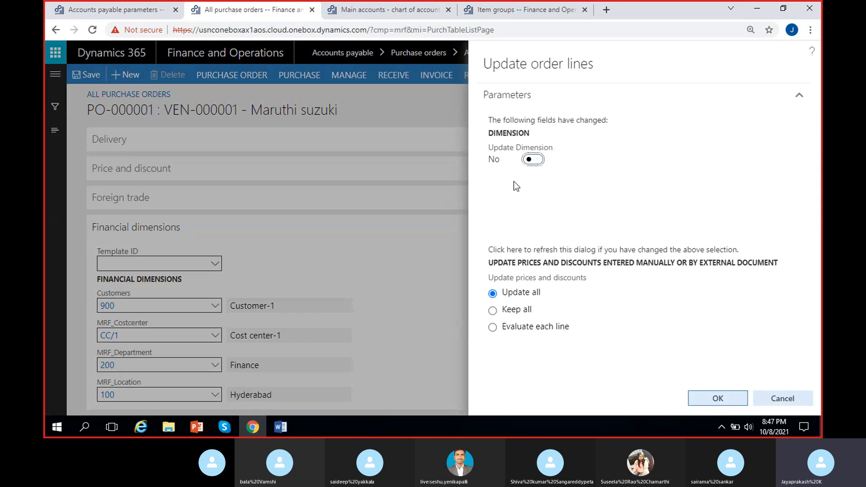
pyautogui.click(532, 160)
pyautogui.click(723, 395)
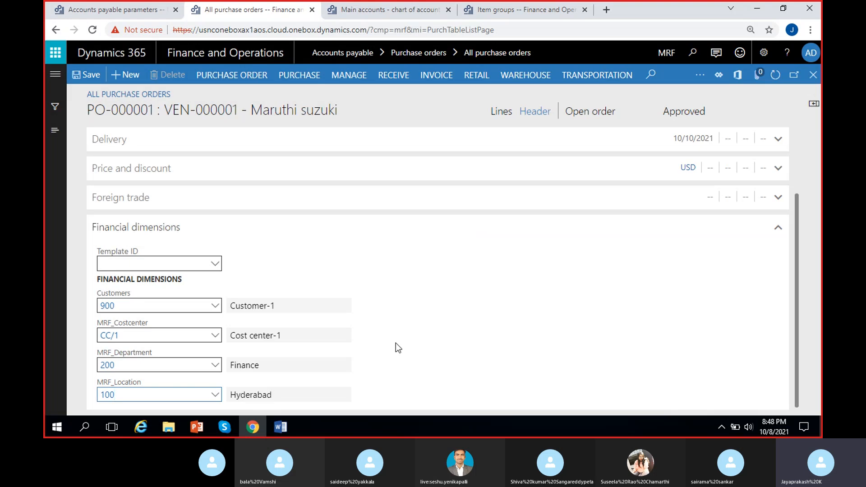
# - Check the financial dimensions in the line details of the MRF-1 purchase order line
pyautogui.click(499, 115)
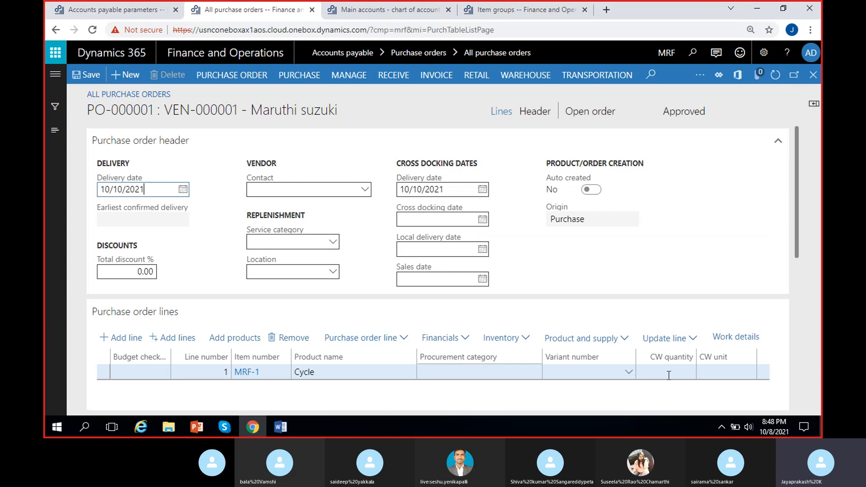
pyautogui.scroll(-4, 789, 238)
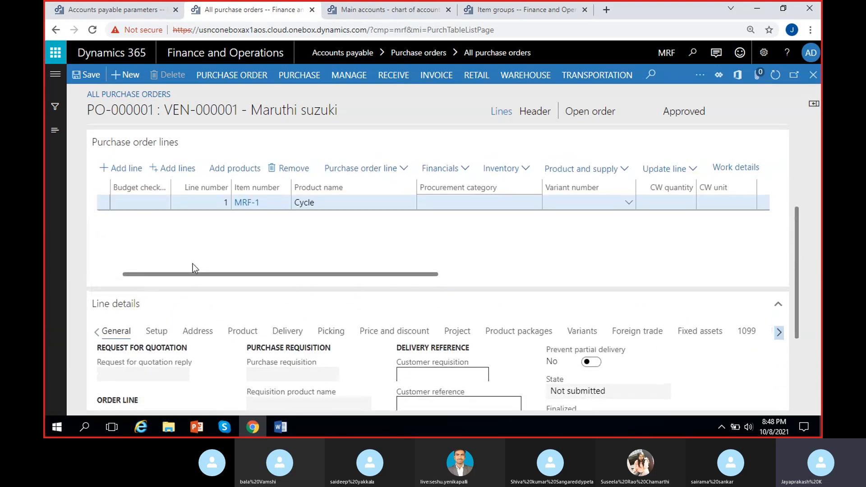
pyautogui.click(371, 201)
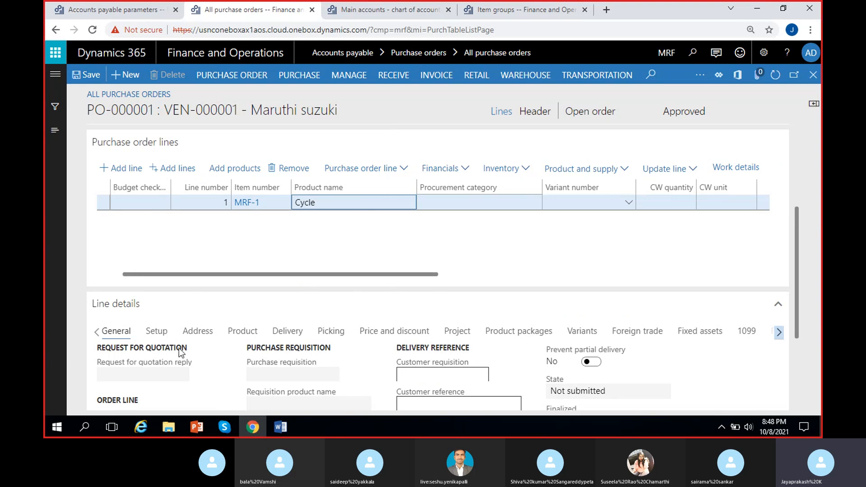
pyautogui.click(778, 333)
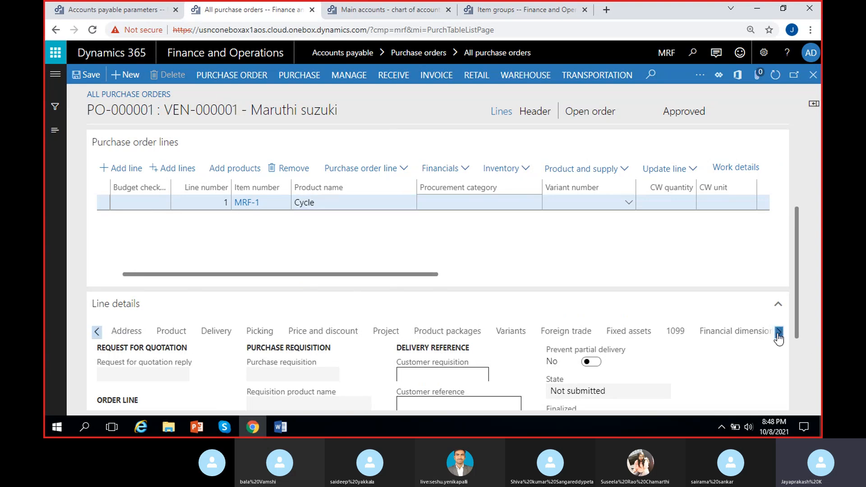
pyautogui.click(739, 331)
pyautogui.scroll(-1, 795, 283)
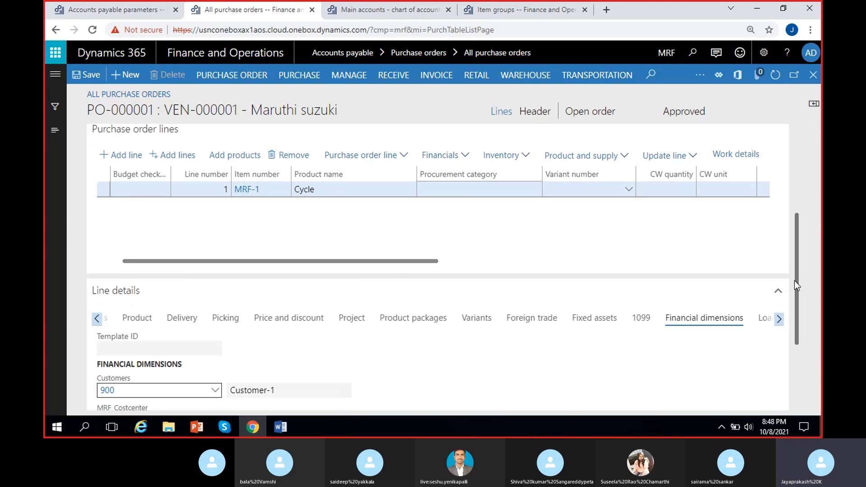
pyautogui.scroll(-3, 794, 281)
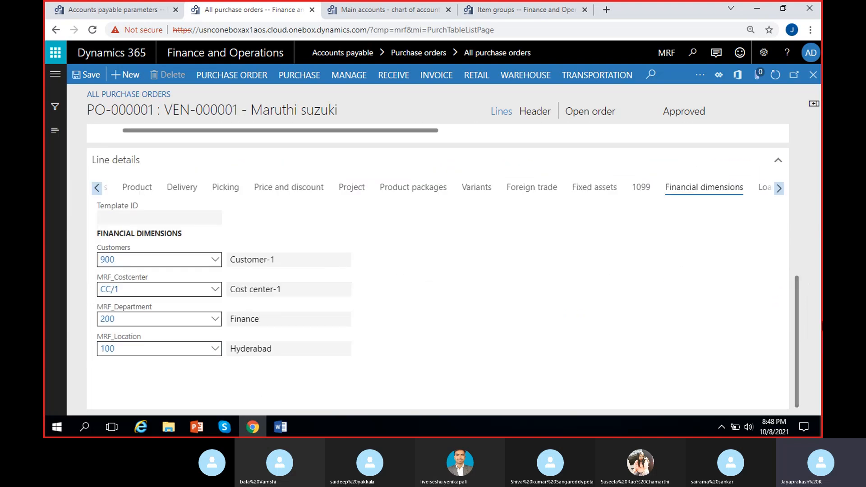
# - Confirm the approved Maruthi suzuki purchase order
pyautogui.scroll(4, 797, 313)
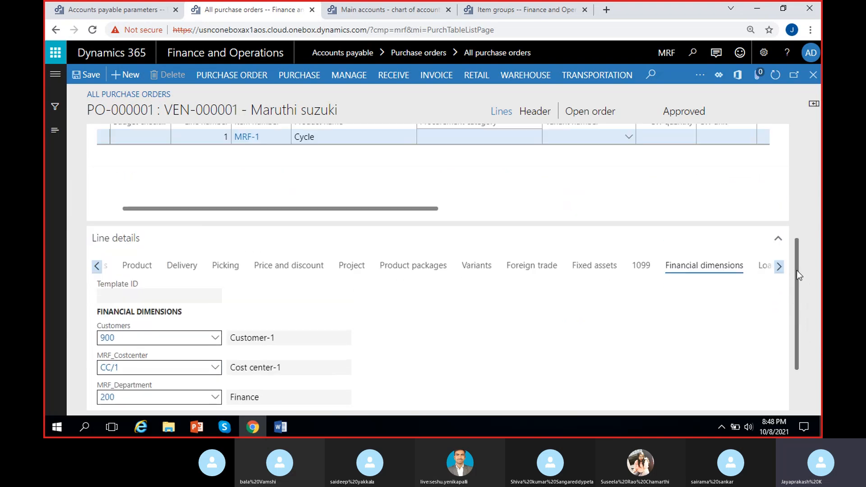
pyautogui.moveTo(797, 274); pyautogui.dragTo(804, 156)
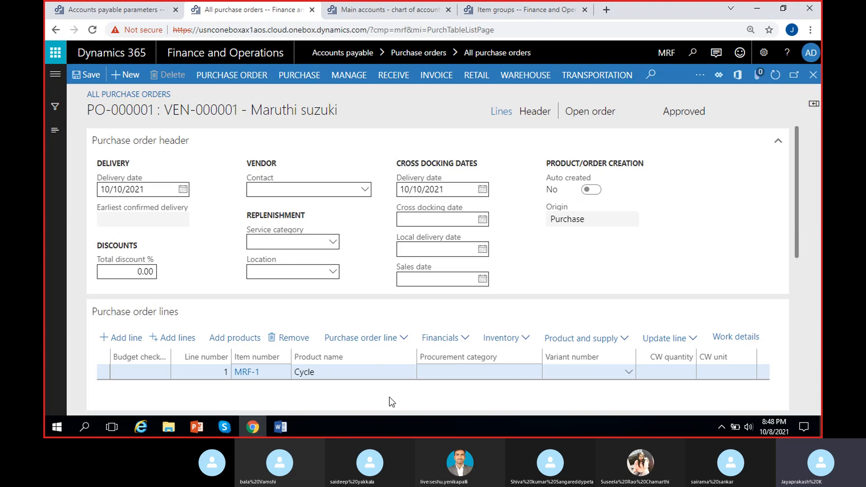
pyautogui.click(680, 112)
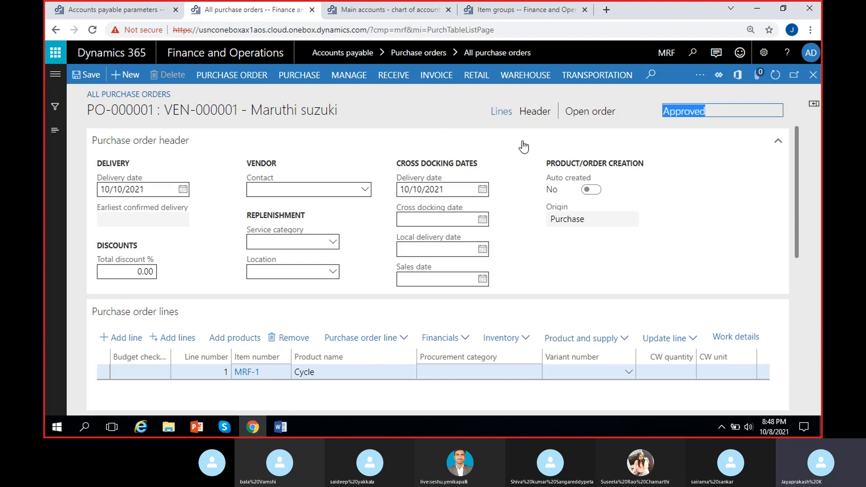
pyautogui.click(649, 111)
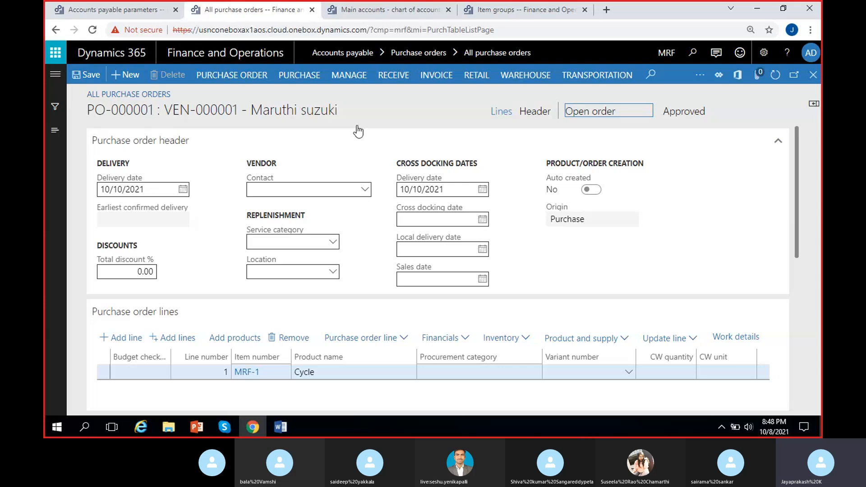
pyautogui.click(299, 76)
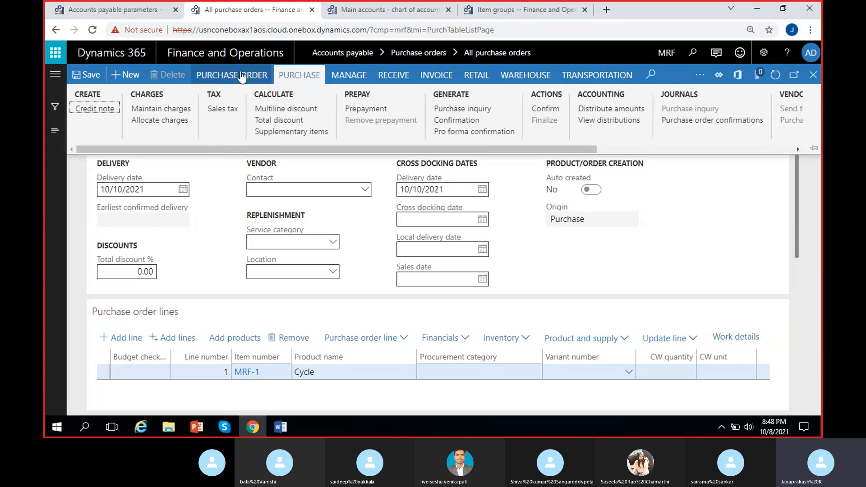
pyautogui.click(546, 109)
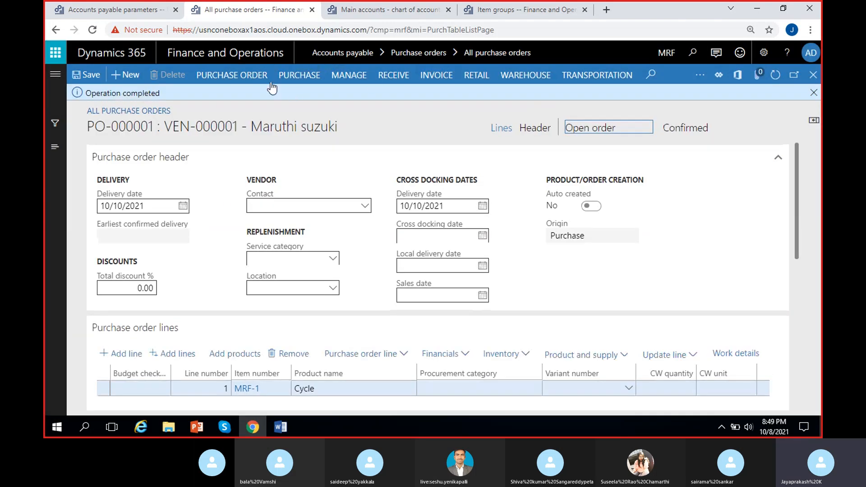
# - Post a product receipt for the purchase order's ordered quantity with product receipt number PRN-21/V2, and dismiss the posting messages
pyautogui.click(298, 75)
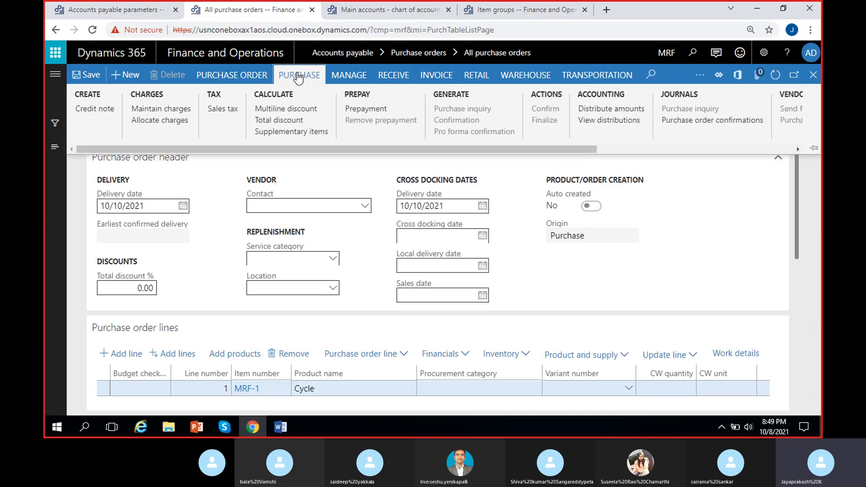
pyautogui.click(395, 75)
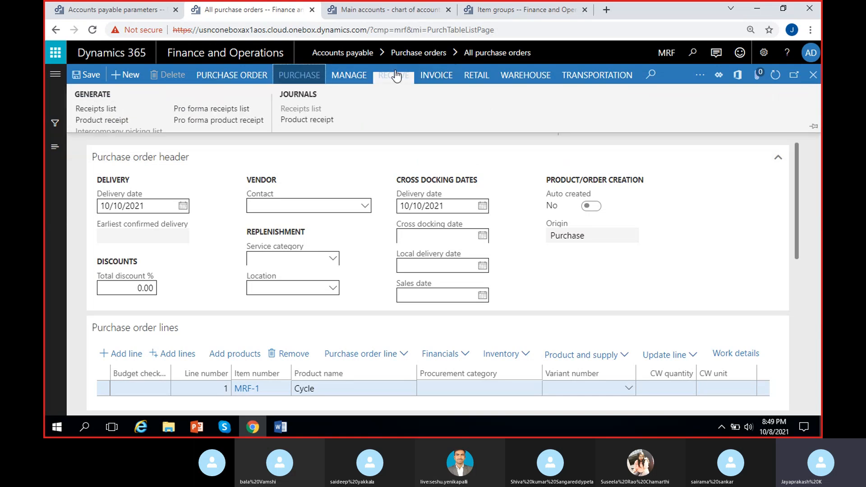
pyautogui.click(95, 120)
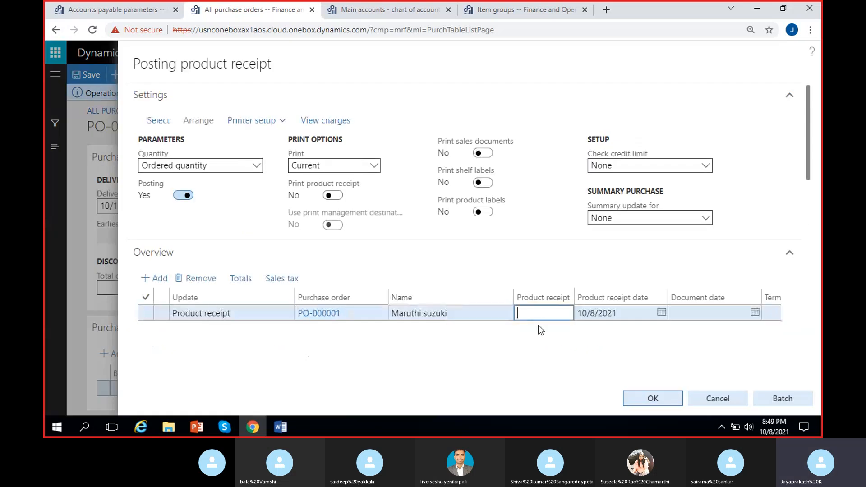
pyautogui.write('PRN-21/V2')
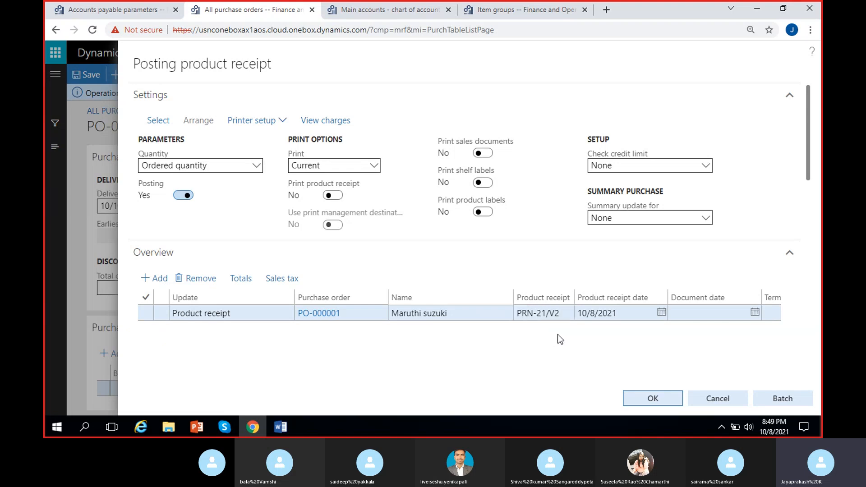
pyautogui.click(652, 399)
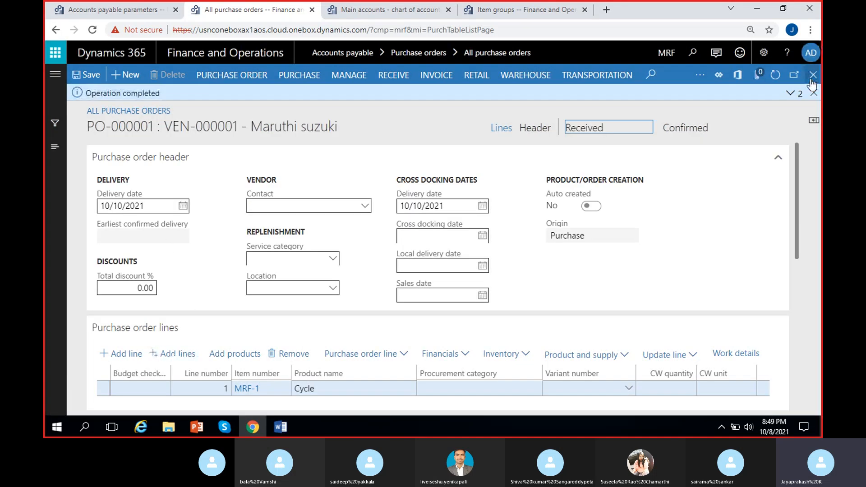
pyautogui.click(790, 93)
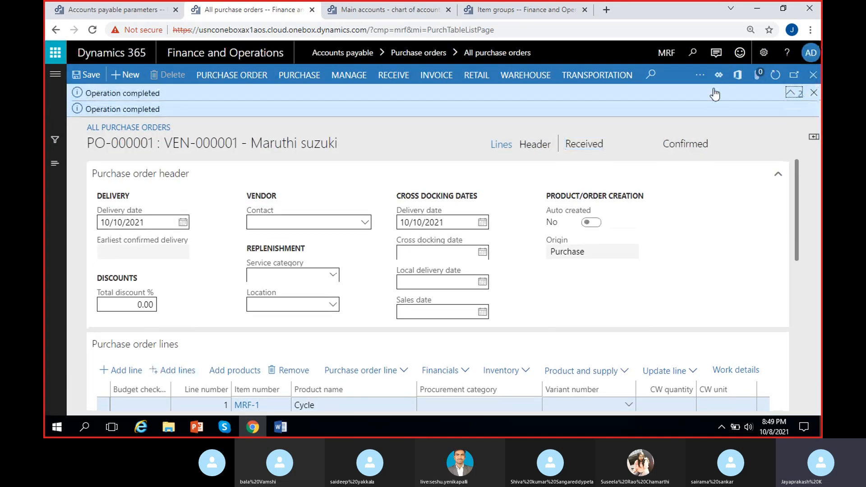
pyautogui.click(813, 93)
# - Open the voucher transactions of product receipt PRN-21/V2 from the purchase order's product receipt journal
pyautogui.click(392, 78)
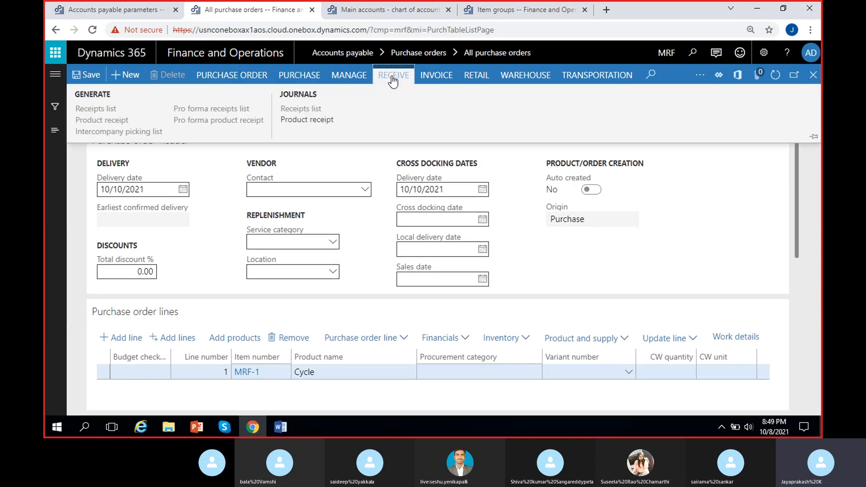
pyautogui.click(310, 123)
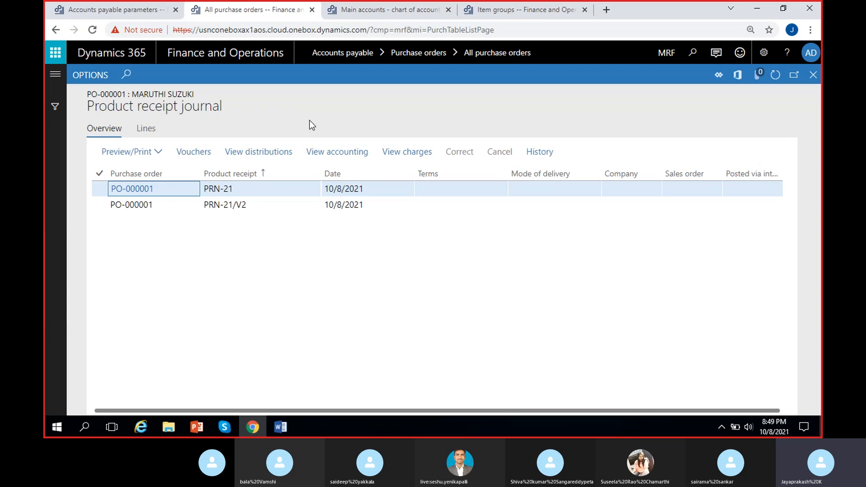
pyautogui.click(226, 204)
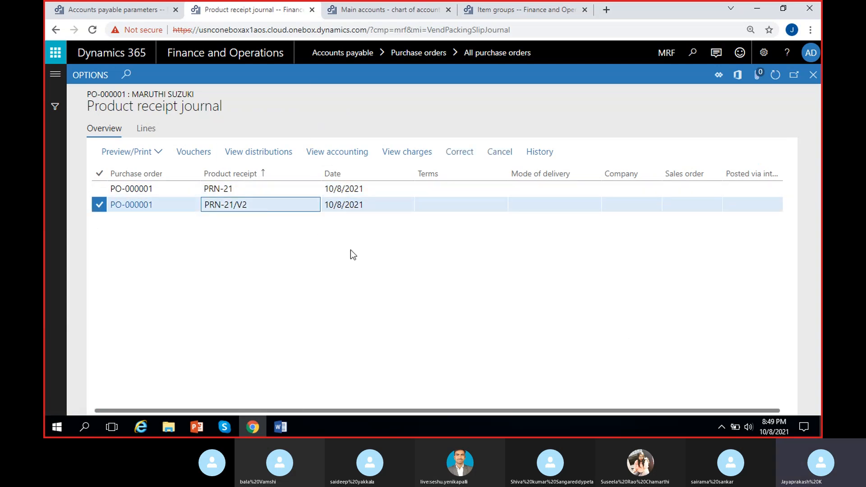
pyautogui.click(201, 155)
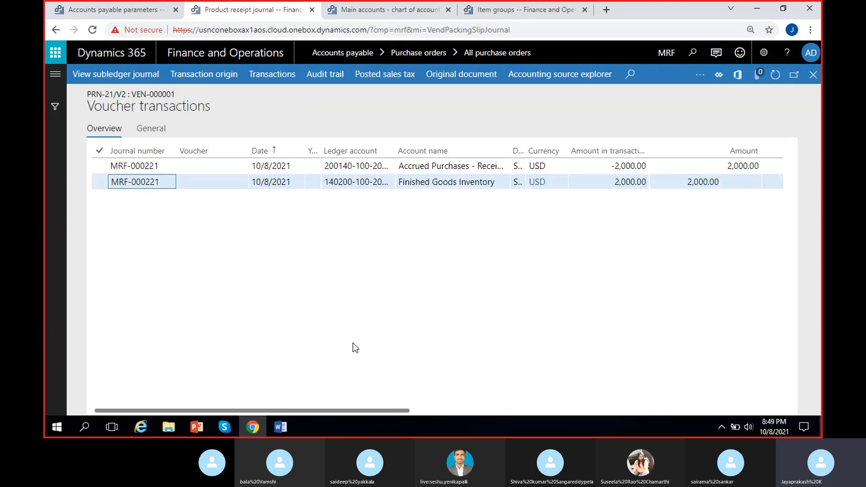
# - Examine the ledger accounts and transaction amounts of the accrued purchases and finished goods inventory entries
pyautogui.hscroll(2, 462, 280)
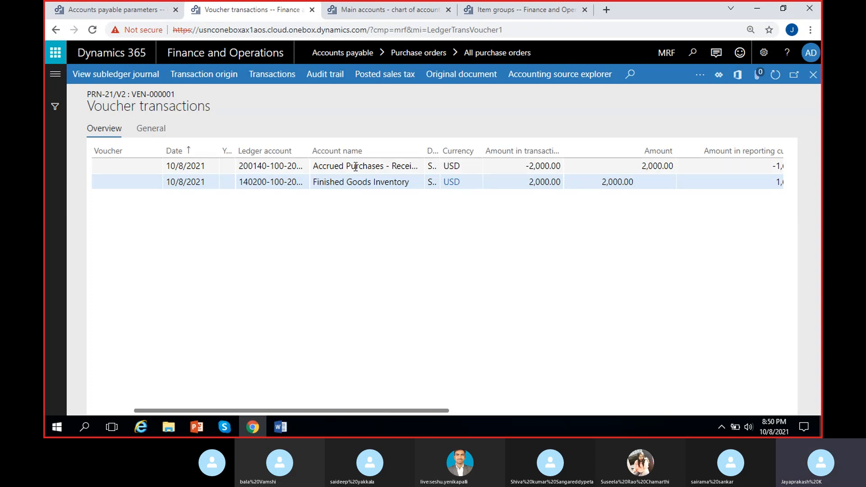
pyautogui.moveTo(521, 165); pyautogui.dragTo(561, 166)
pyautogui.click(490, 233)
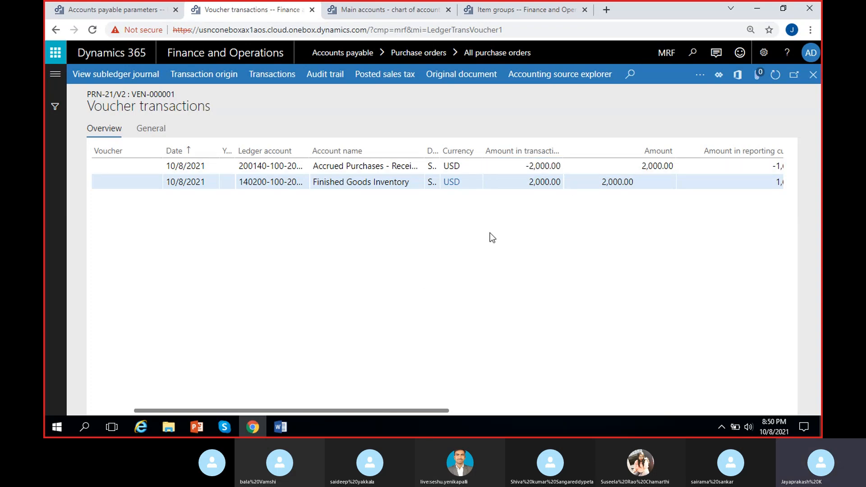
pyautogui.click(528, 180)
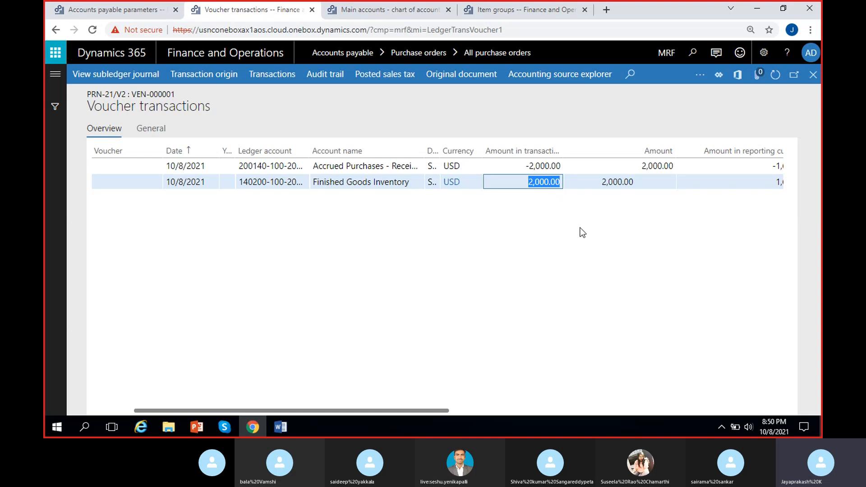
pyautogui.click(566, 260)
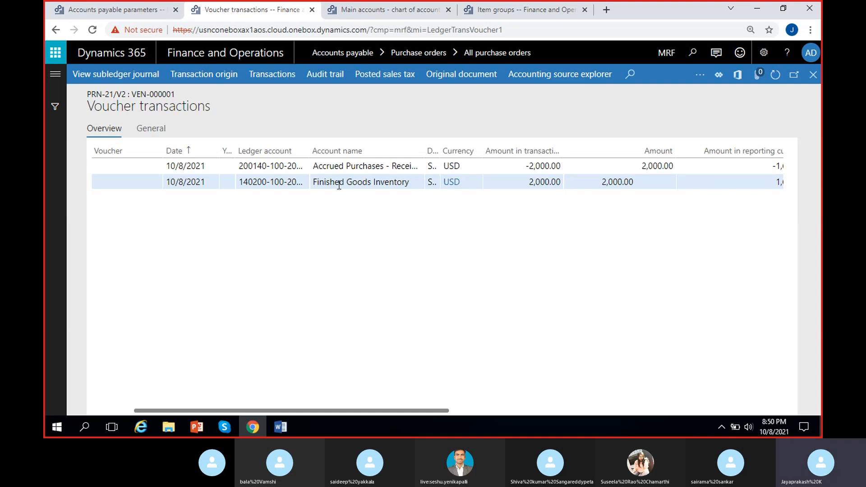
pyautogui.click(526, 181)
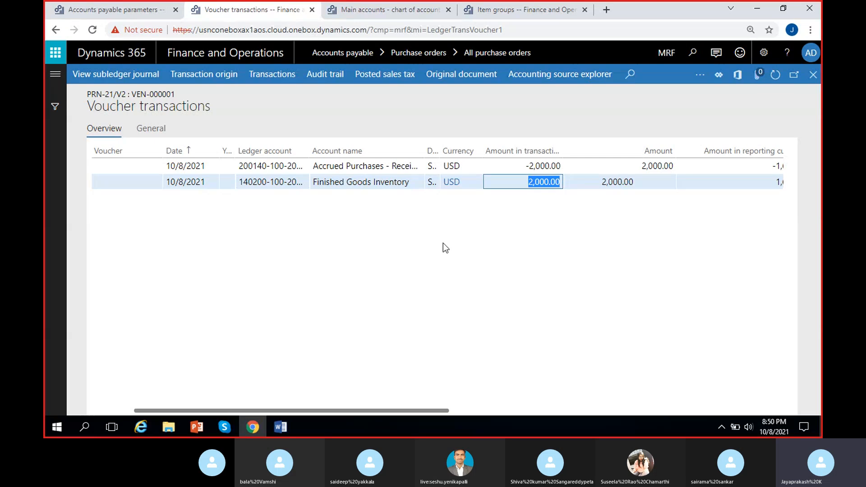
pyautogui.click(442, 243)
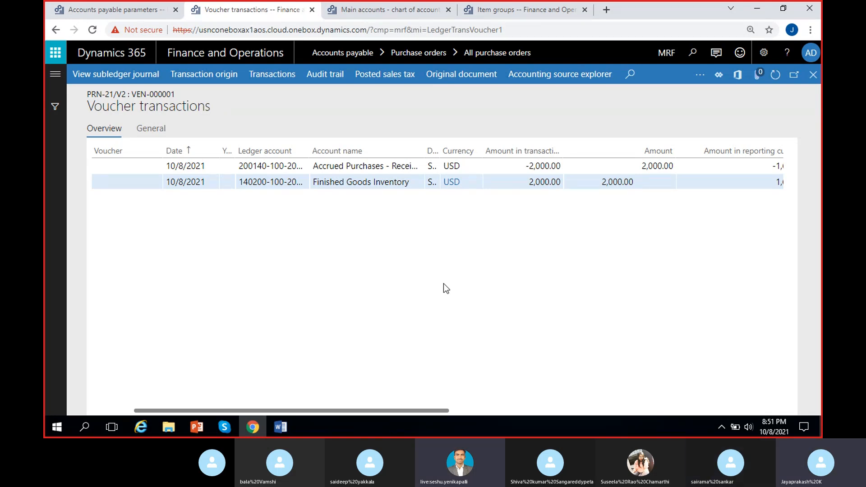
# - Raise the volume of the headset speakers
pyautogui.click(225, 426)
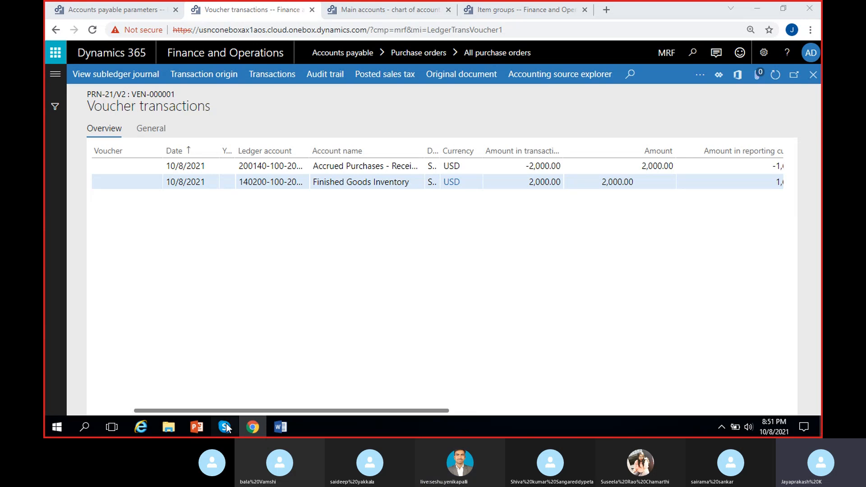
pyautogui.click(226, 425)
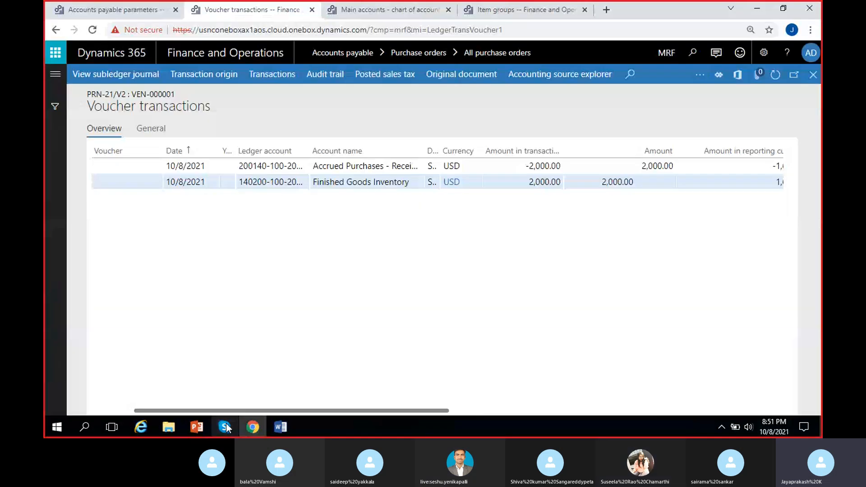
pyautogui.click(735, 87)
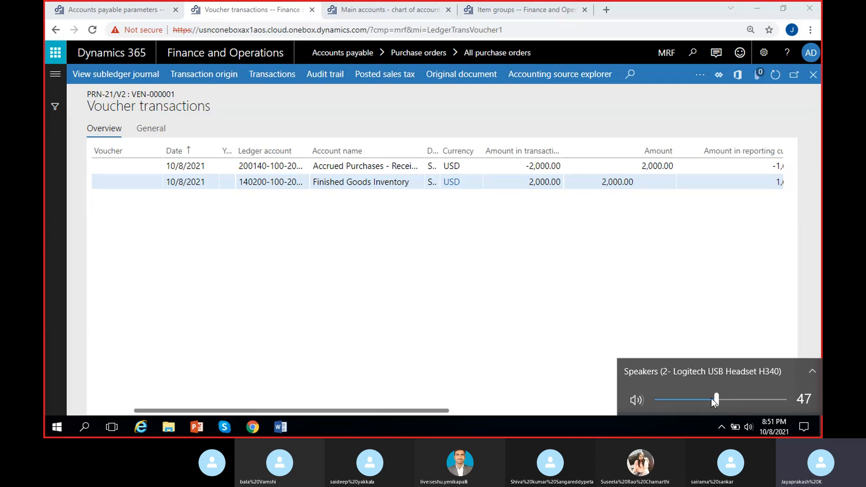
pyautogui.moveTo(711, 399); pyautogui.dragTo(810, 398)
pyautogui.click(604, 300)
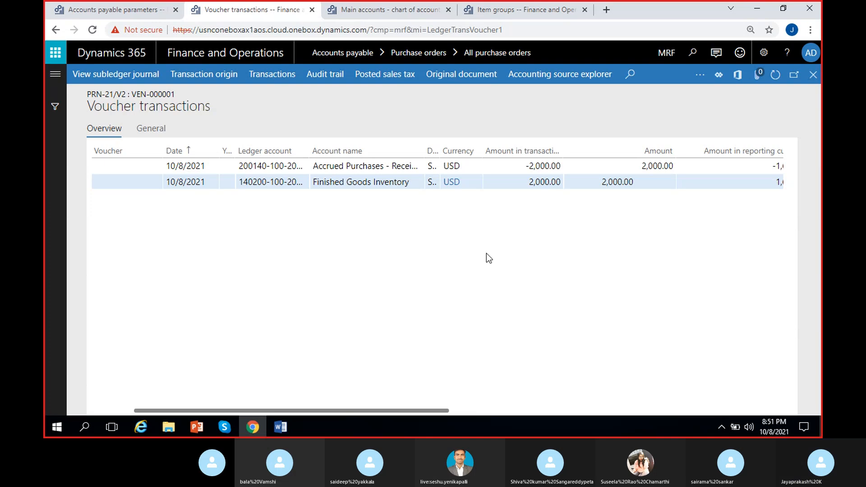
# - Close the voucher transactions and receipt journal, and add the line "Invoice -" below the product receipt step in the Word notes
pyautogui.click(810, 80)
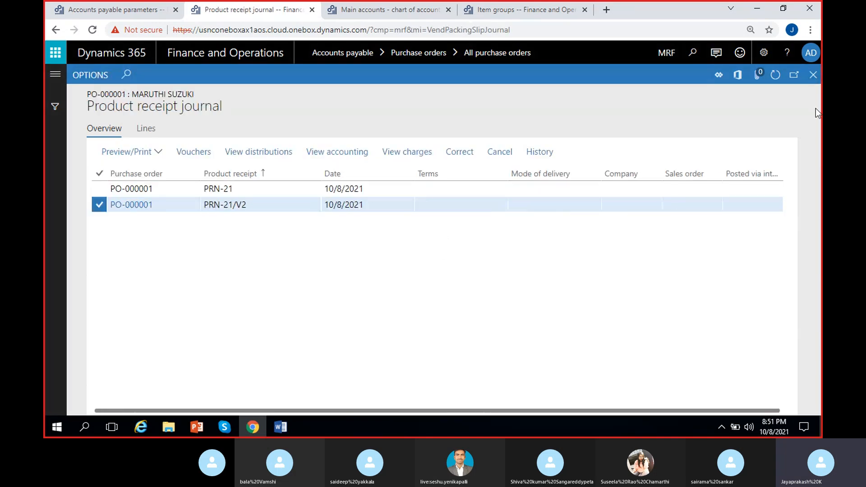
pyautogui.click(811, 83)
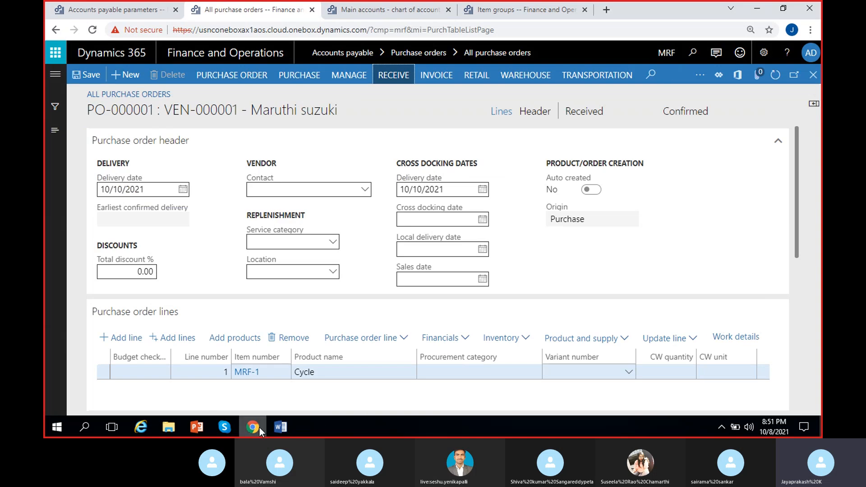
pyautogui.click(280, 427)
pyautogui.press('Return')
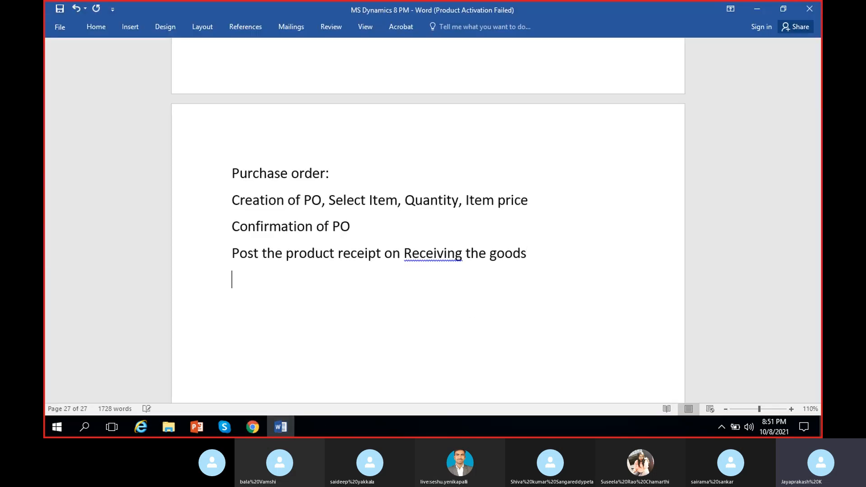
pyautogui.write('Invoice')
pyautogui.write('-')
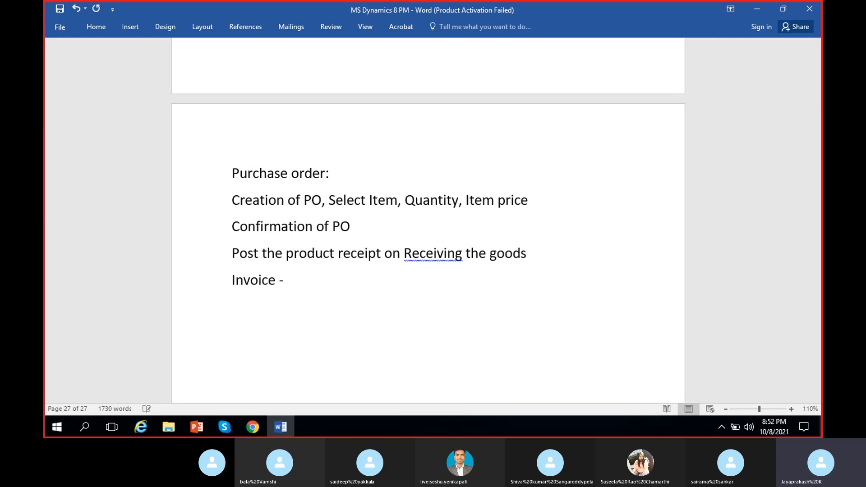
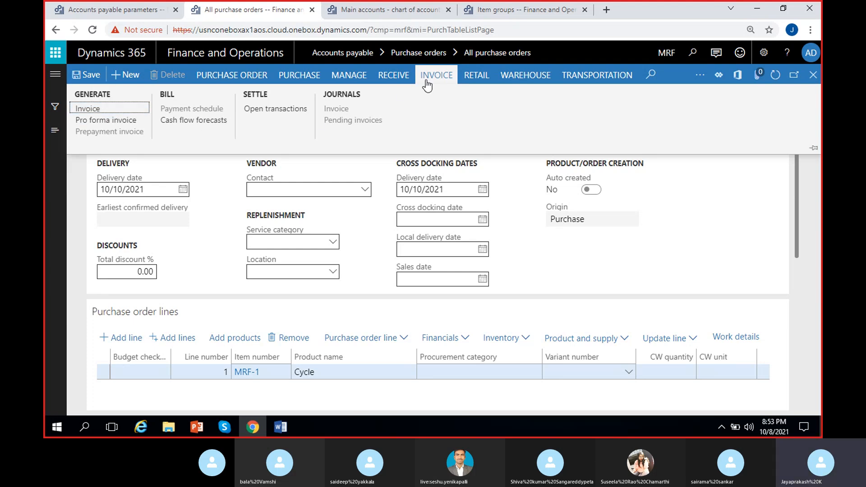
# - Create a vendor invoice from the Maruthi suzuki purchase order and enter MSI-45 as its invoice number
pyautogui.click(102, 111)
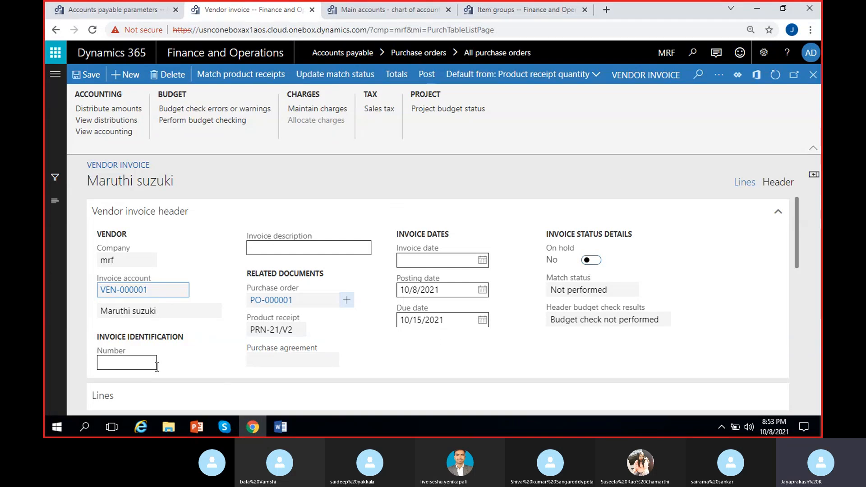
pyautogui.click(140, 362)
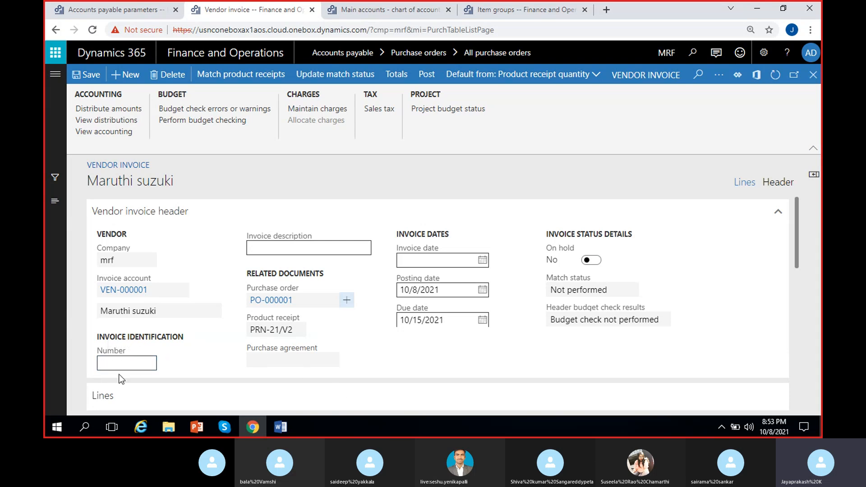
pyautogui.click(129, 365)
pyautogui.click(193, 351)
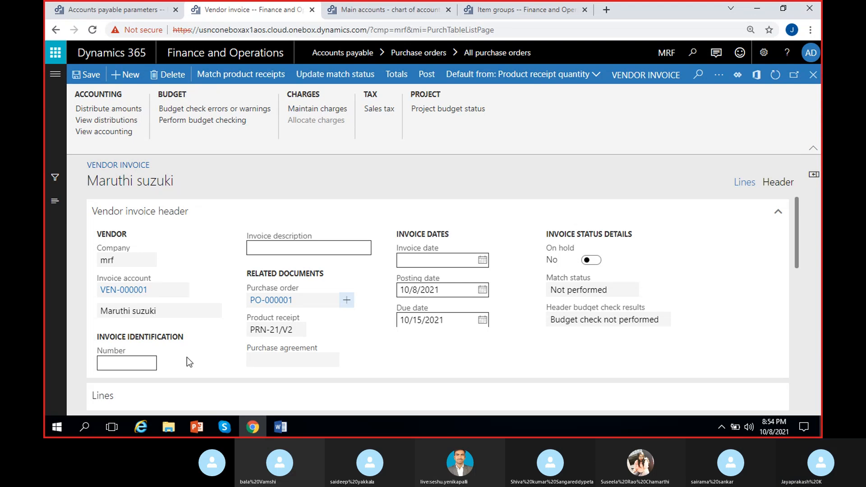
pyautogui.click(119, 367)
pyautogui.click(167, 360)
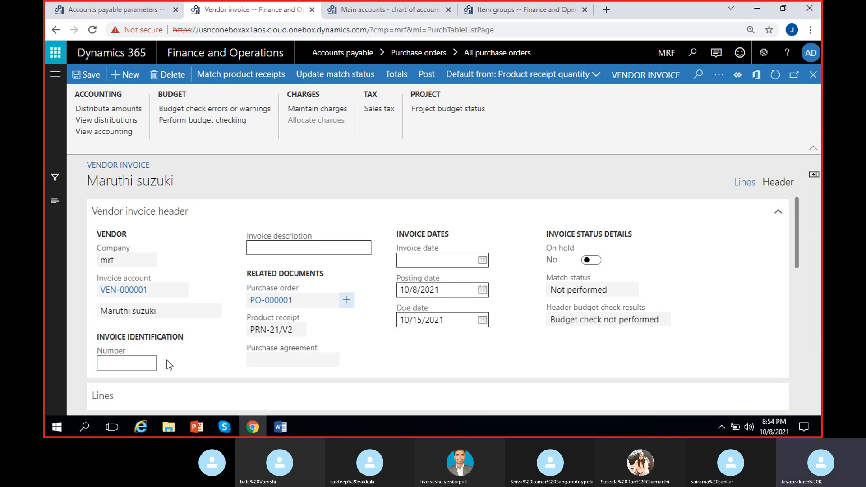
pyautogui.click(123, 360)
pyautogui.click(191, 354)
pyautogui.click(154, 359)
pyautogui.write('MSI-45')
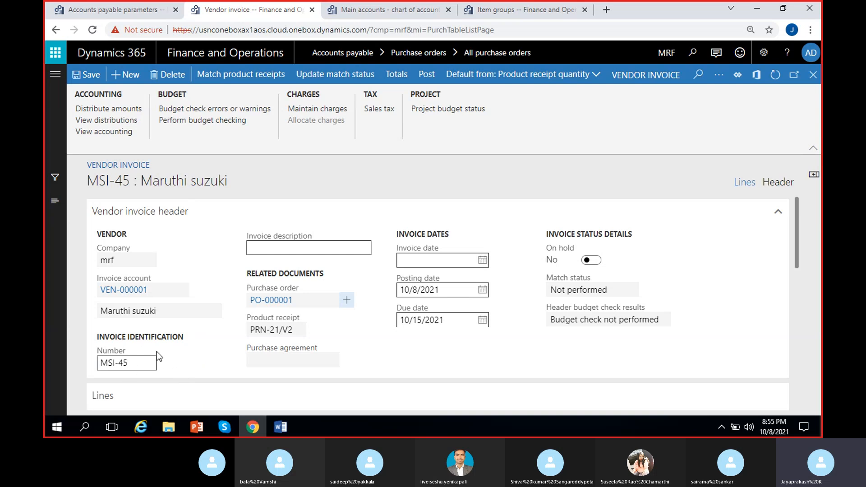
# - Enter "Invoice for 2 cycles" as the vendor invoice's description
pyautogui.click(272, 243)
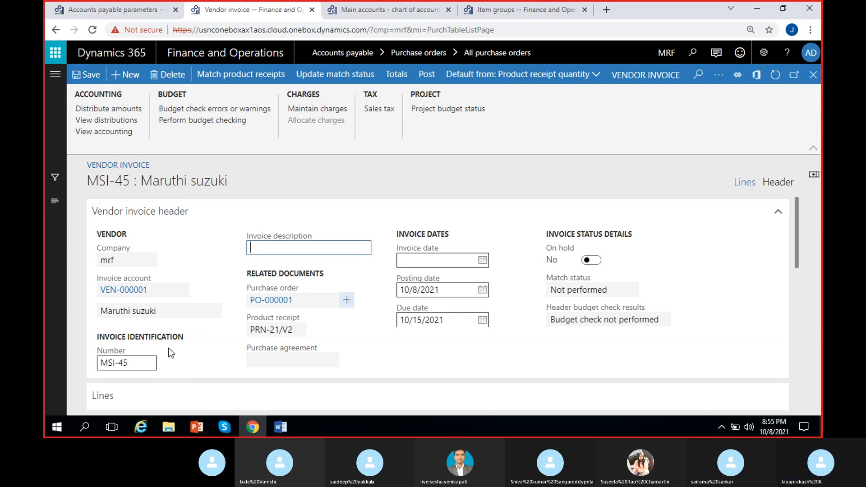
pyautogui.write('@ cycles delivered')
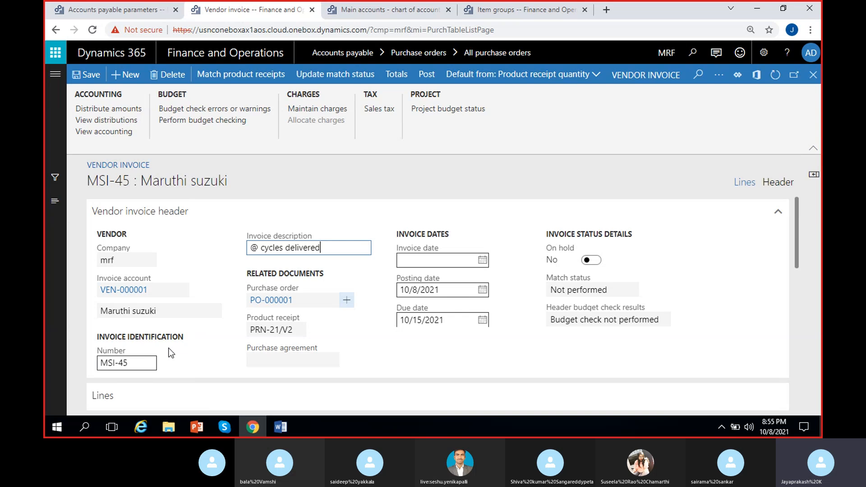
pyautogui.click(260, 247)
pyautogui.press('BackSpace')
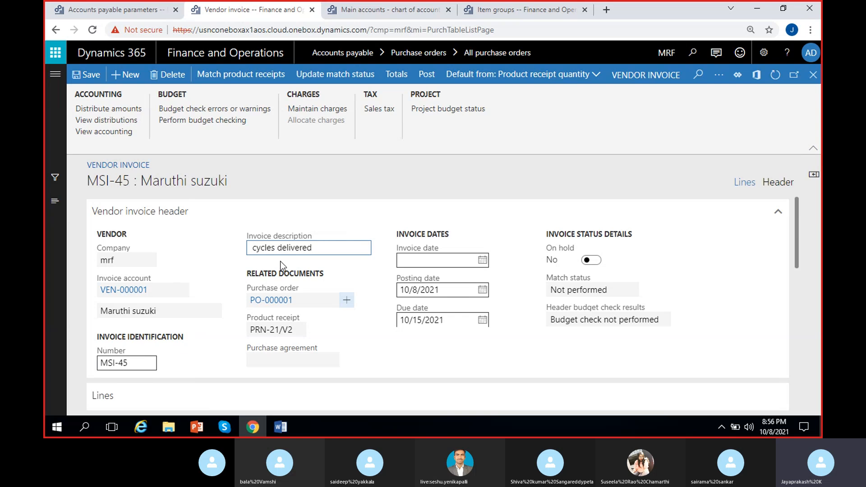
pyautogui.write('2')
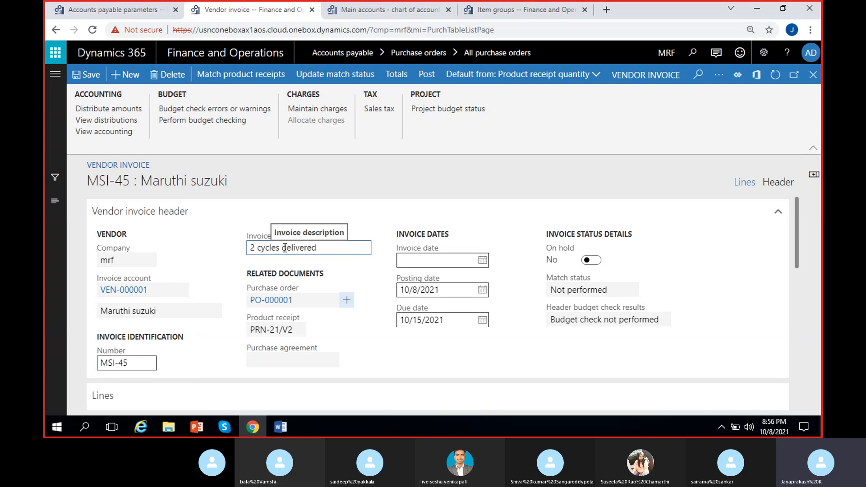
pyautogui.moveTo(283, 247); pyautogui.dragTo(332, 260)
pyautogui.press('BackSpace')
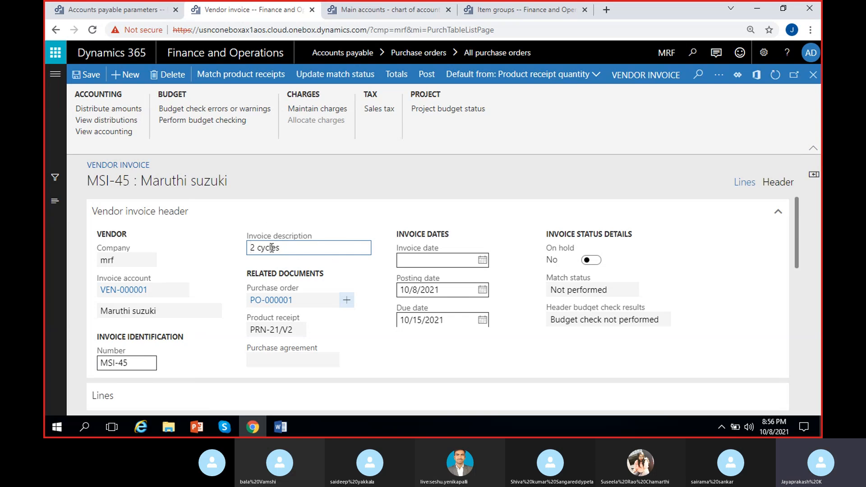
pyautogui.press('Home')
pyautogui.write('Invoice for')
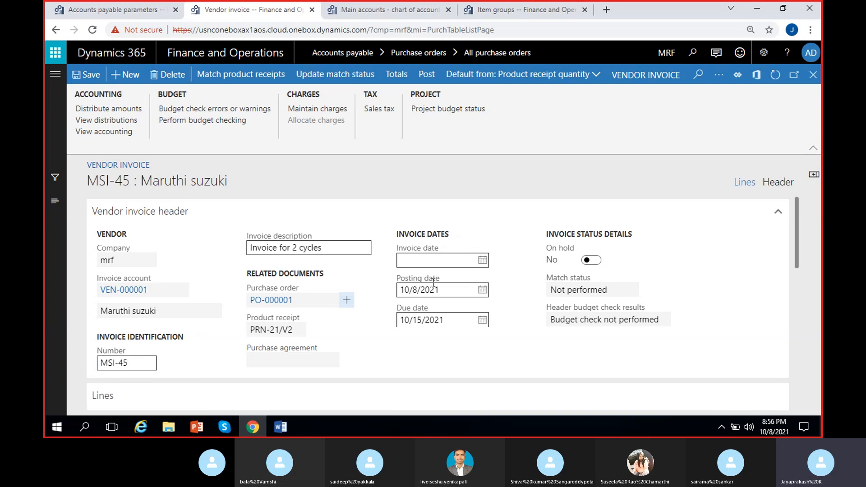
# - Set the vendor invoice's invoice date to 10/12/2021
pyautogui.click(481, 293)
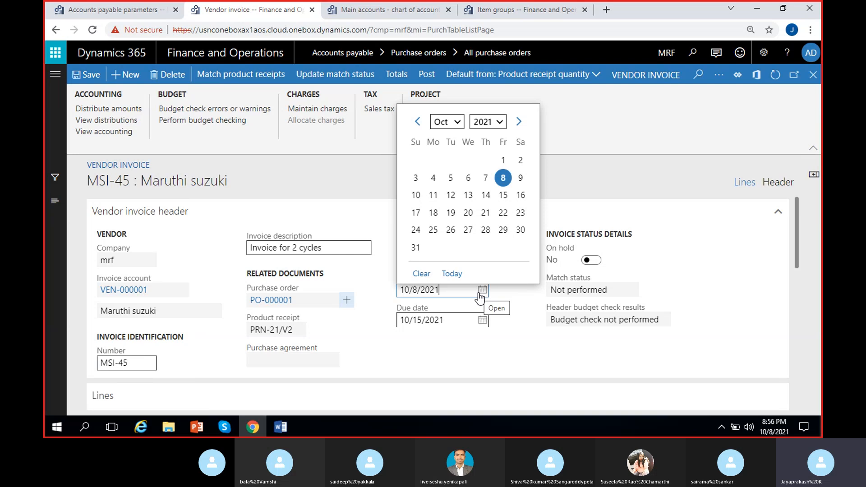
pyautogui.click(380, 299)
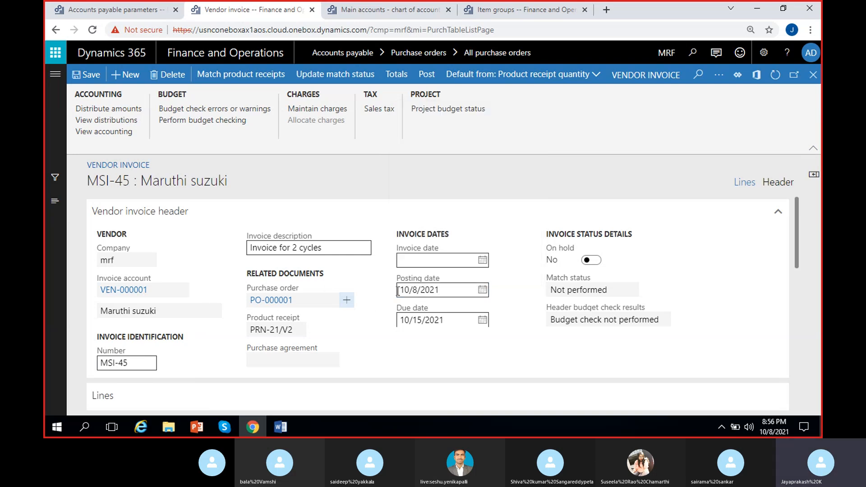
pyautogui.moveTo(391, 272)
pyautogui.click(482, 260)
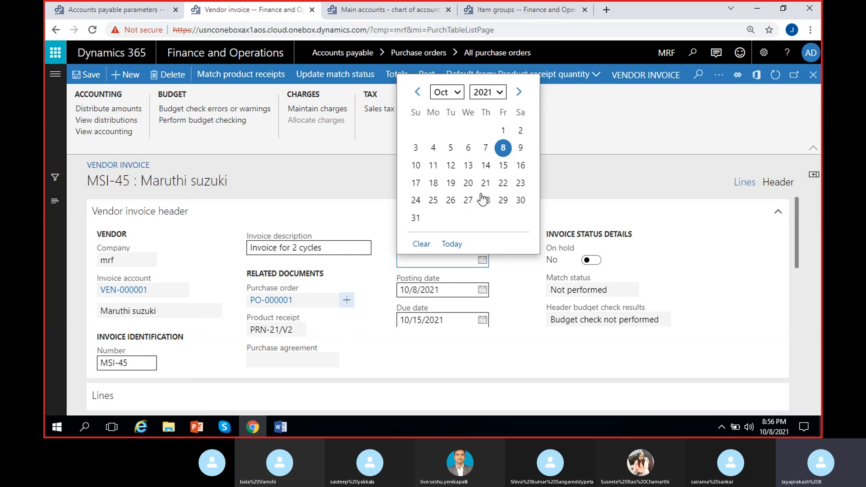
pyautogui.click(450, 165)
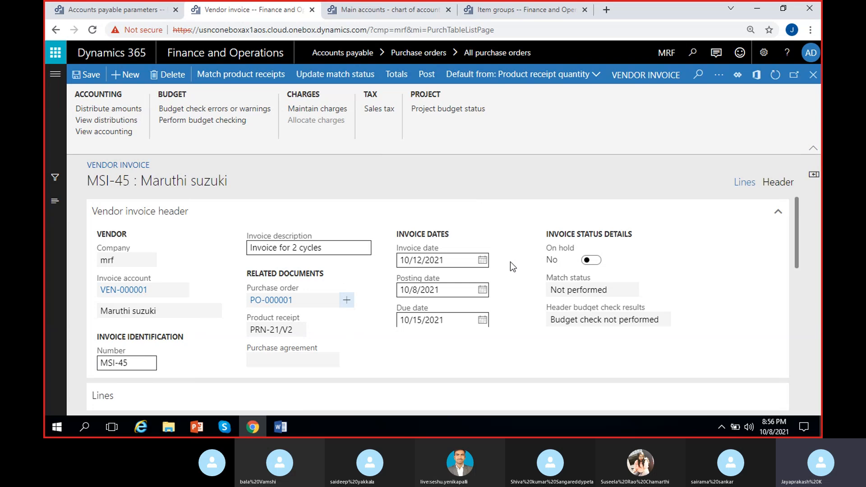
pyautogui.click(482, 261)
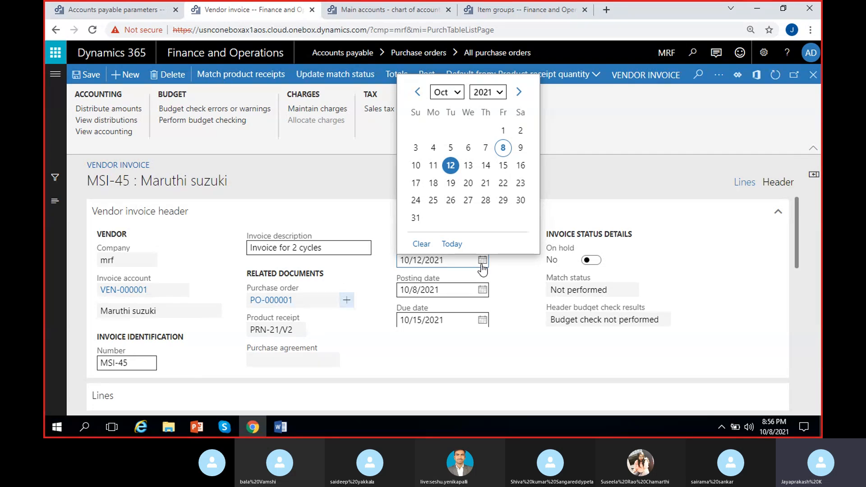
pyautogui.click(512, 268)
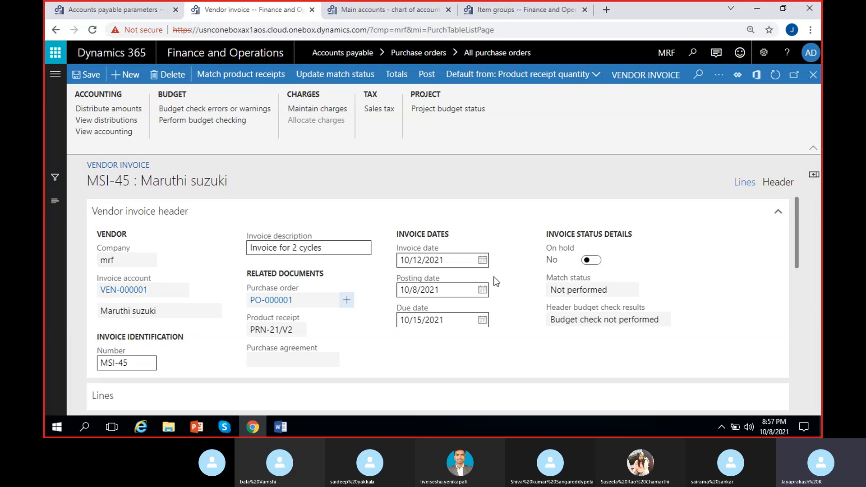
pyautogui.moveTo(499, 269); pyautogui.dragTo(385, 271)
pyautogui.click(469, 275)
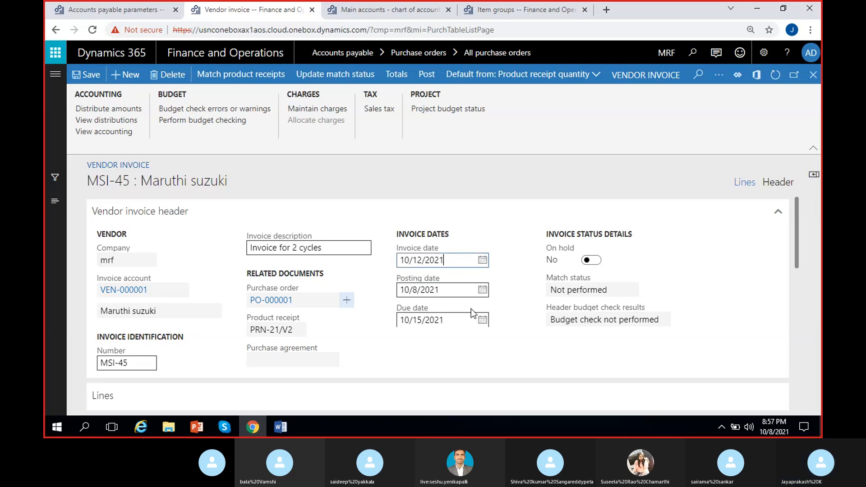
# - Examine the MRF-1 invoice line's quantity, price, net amount, matching results, and linked purchase order and product receipt
pyautogui.scroll(-3, 516, 310)
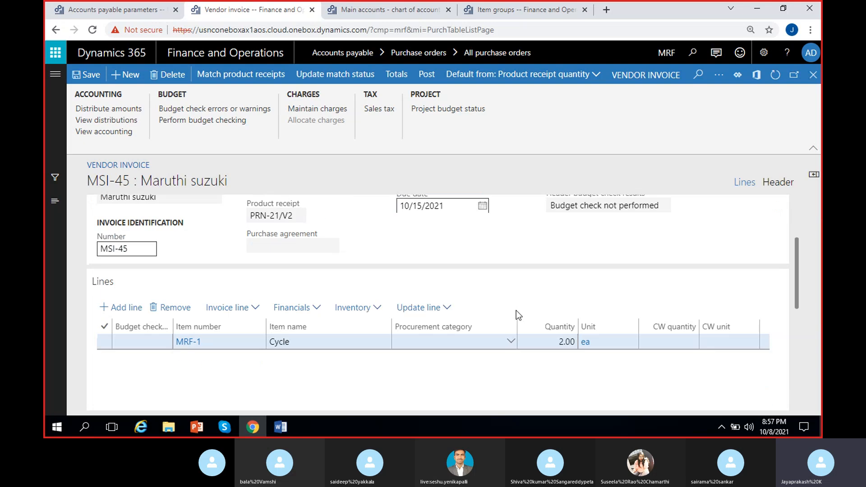
pyautogui.scroll(-1, 516, 310)
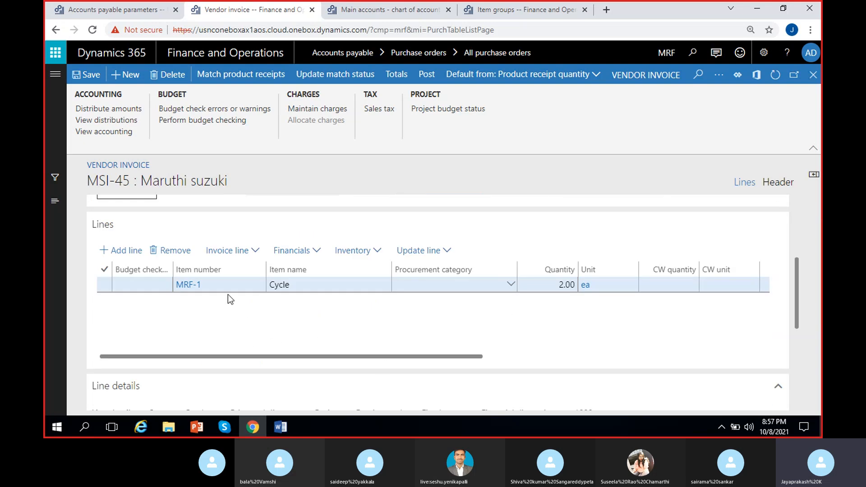
pyautogui.moveTo(264, 358); pyautogui.dragTo(530, 358)
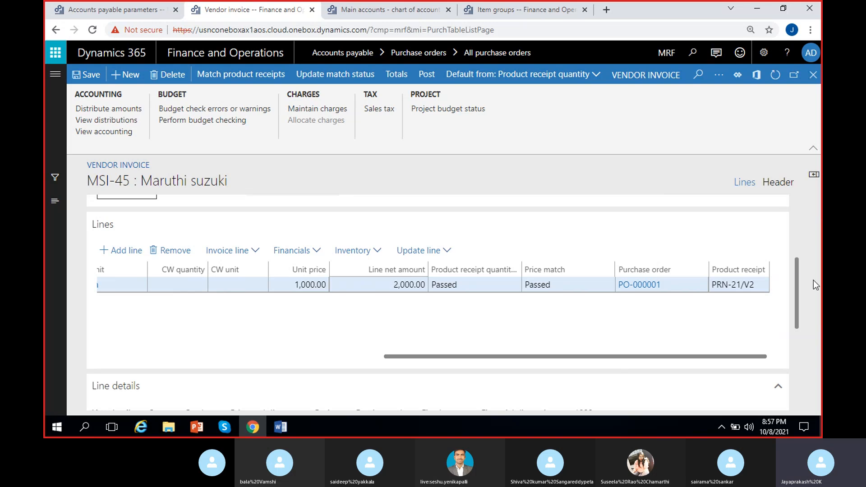
pyautogui.click(760, 287)
pyautogui.click(728, 289)
pyautogui.moveTo(713, 285); pyautogui.dragTo(756, 289)
pyautogui.click(751, 308)
pyautogui.click(750, 289)
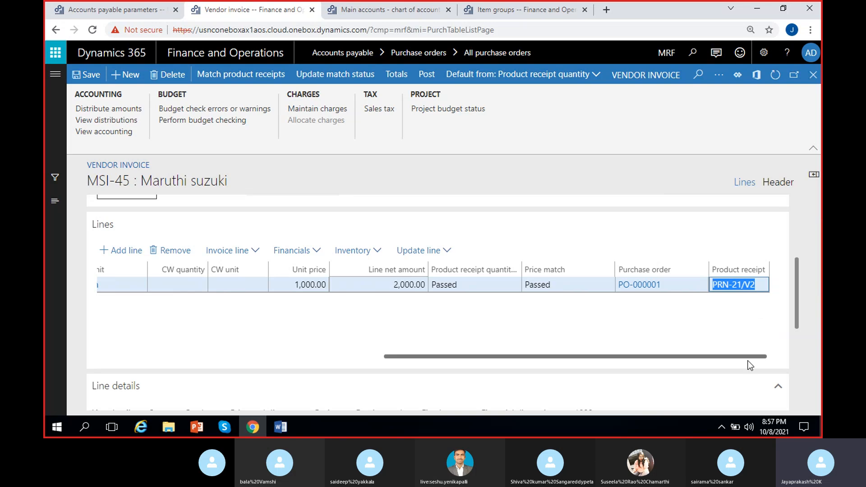
pyautogui.click(631, 290)
pyautogui.click(655, 349)
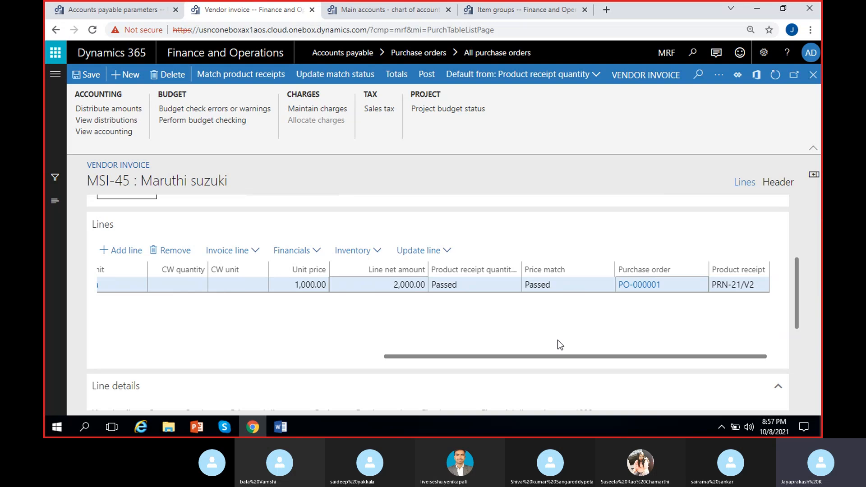
pyautogui.moveTo(618, 361); pyautogui.dragTo(537, 361)
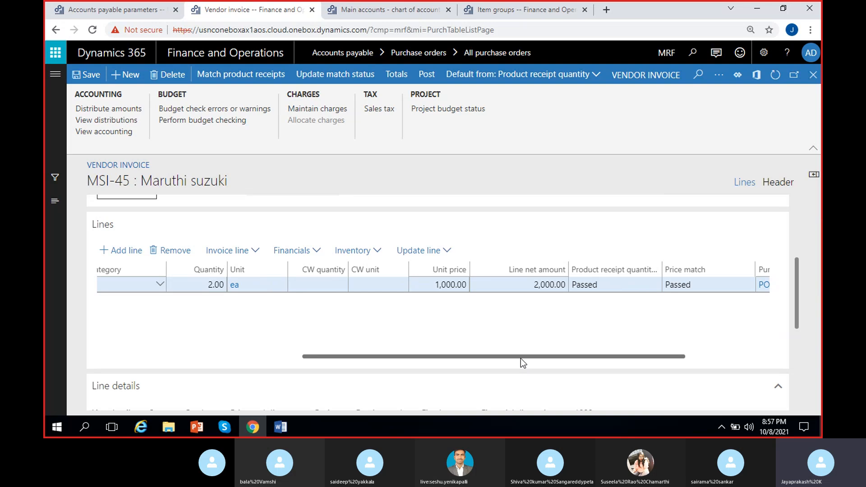
pyautogui.moveTo(520, 357); pyautogui.dragTo(281, 364)
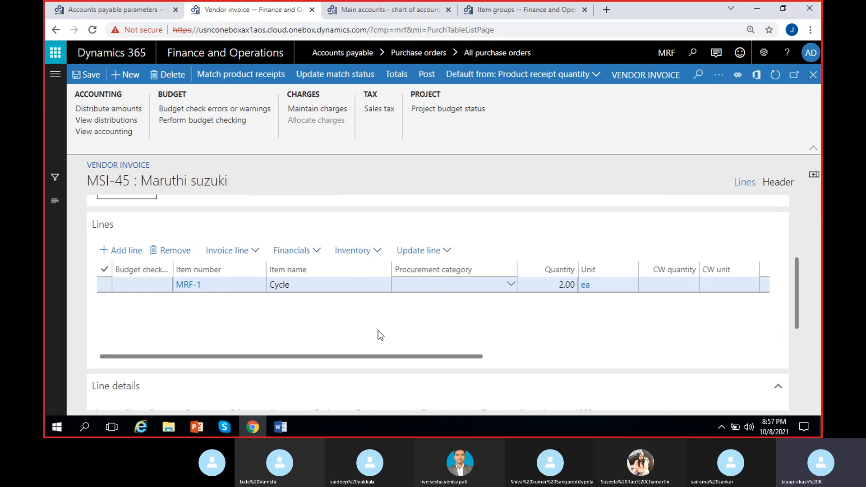
pyautogui.hscroll(3, 386, 321)
pyautogui.hscroll(-3, 387, 321)
pyautogui.hscroll(3, 502, 356)
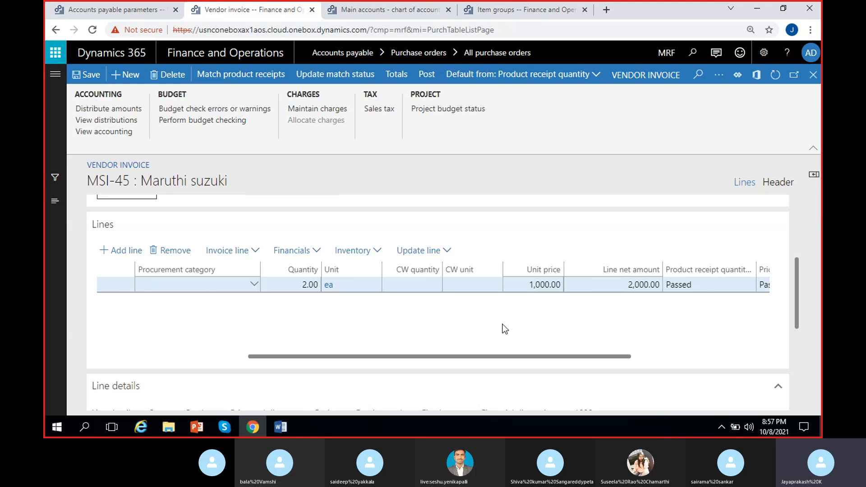
pyautogui.hscroll(-3, 504, 328)
# - Check the match status in the invoice header and update it for invoice MSI-45
pyautogui.moveTo(796, 283); pyautogui.dragTo(793, 231)
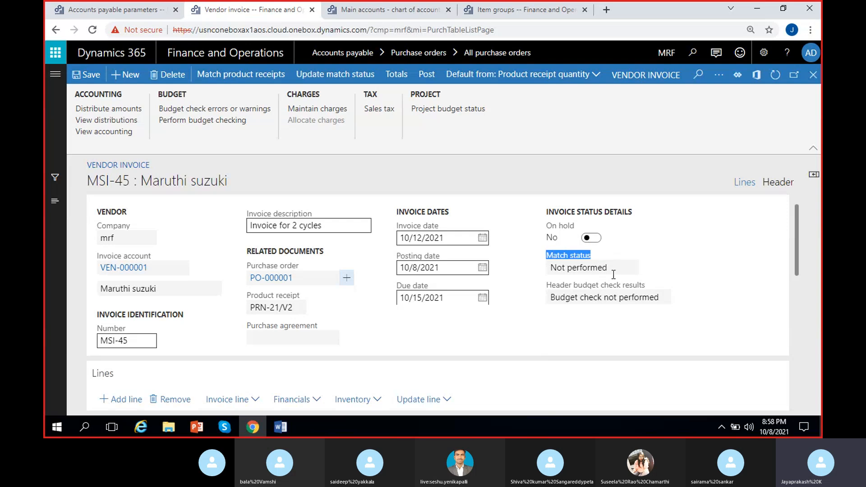
pyautogui.moveTo(613, 268); pyautogui.dragTo(512, 278)
pyautogui.click(529, 275)
pyautogui.moveTo(609, 267); pyautogui.dragTo(537, 271)
pyautogui.click(538, 272)
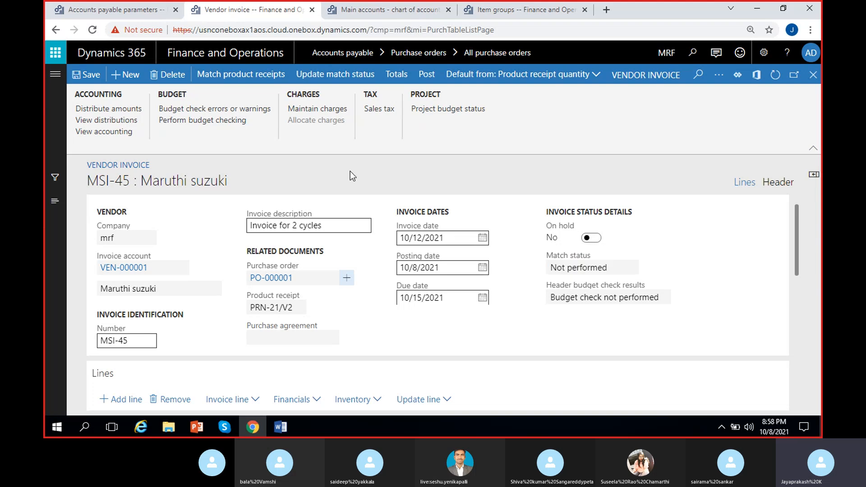
pyautogui.click(331, 77)
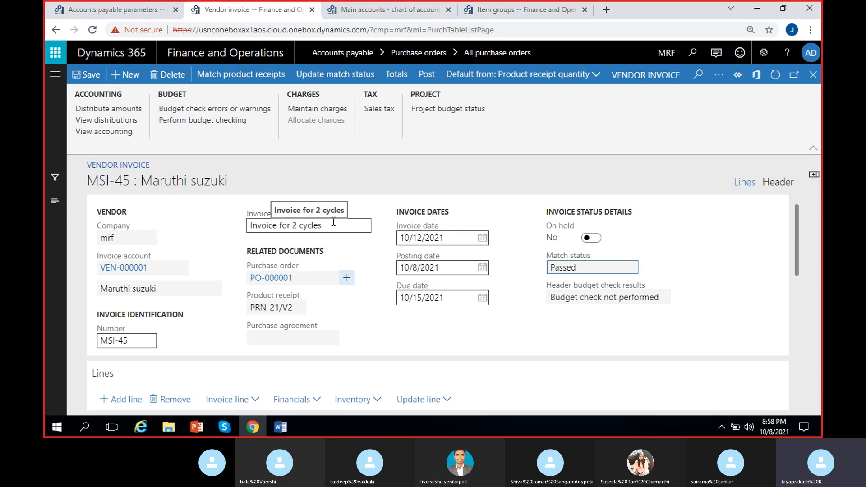
# - Examine the updated match status in the invoice status details
pyautogui.doubleClick(588, 267)
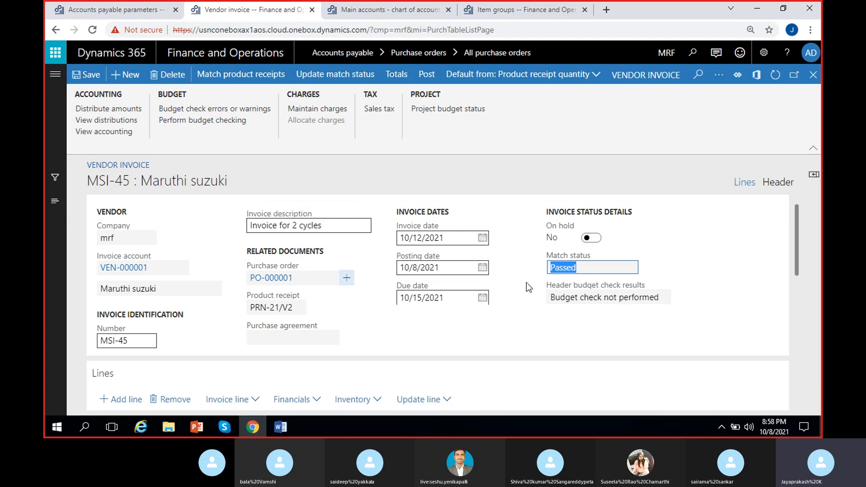
pyautogui.click(690, 265)
pyautogui.click(562, 267)
pyautogui.doubleClick(571, 269)
pyautogui.click(591, 270)
pyautogui.moveTo(579, 268); pyautogui.dragTo(533, 275)
pyautogui.click(541, 268)
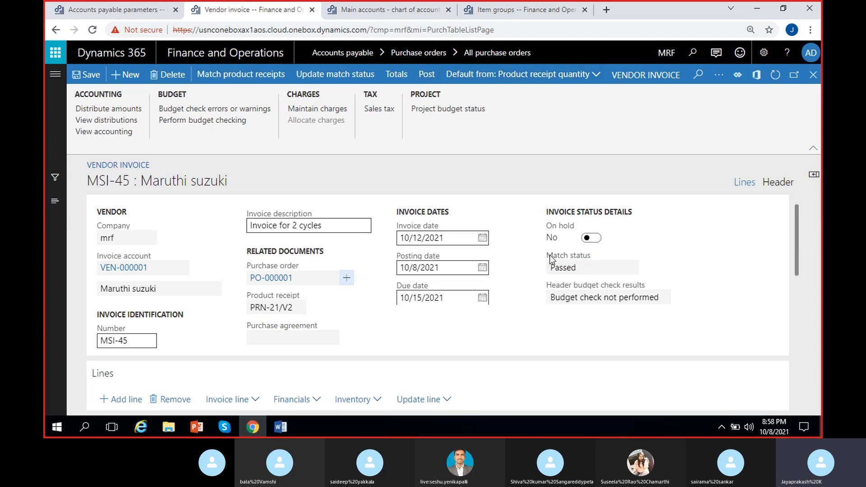
pyautogui.moveTo(579, 267); pyautogui.dragTo(528, 269)
pyautogui.click(533, 270)
pyautogui.click(572, 269)
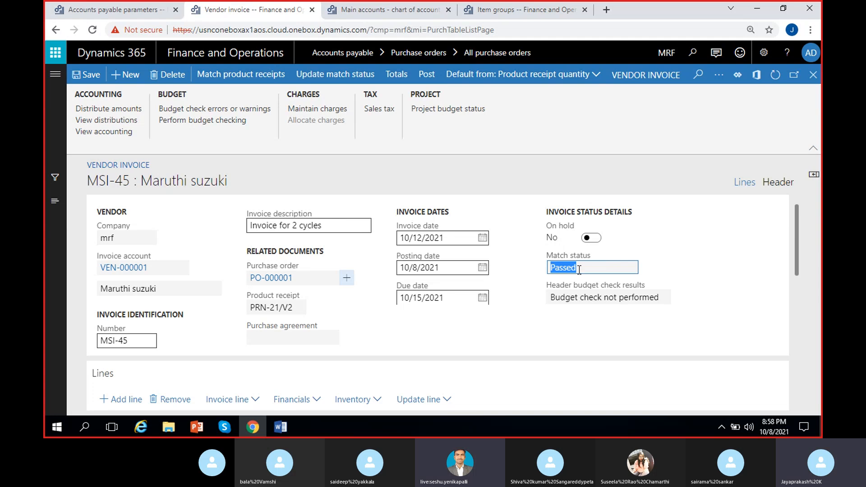
pyautogui.click(589, 268)
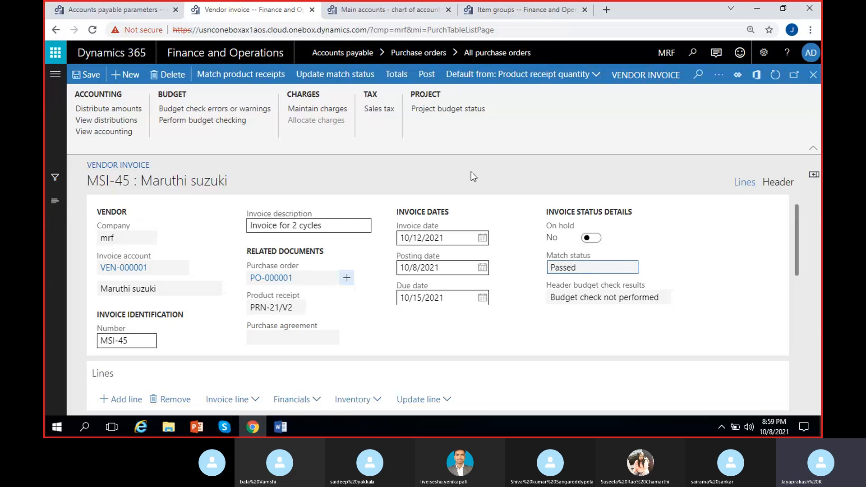
# - Post vendor invoice MSI-45, review the posting messages on the purchase order, and dismiss them
pyautogui.click(429, 79)
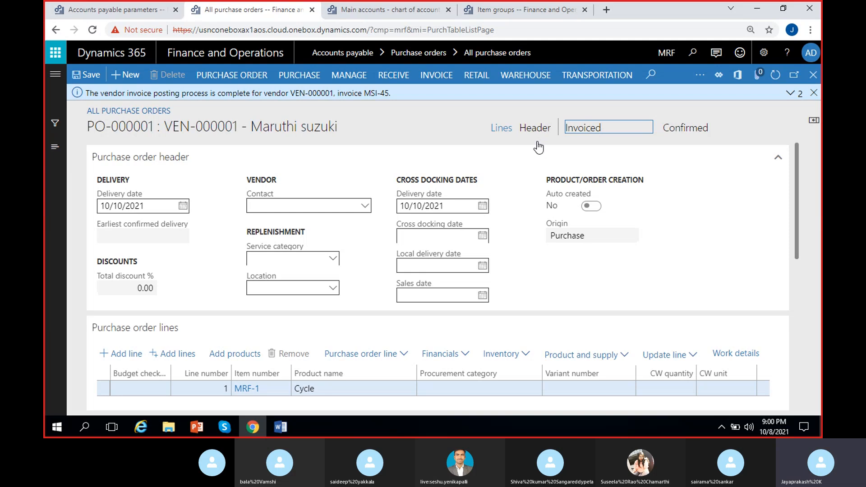
pyautogui.click(790, 93)
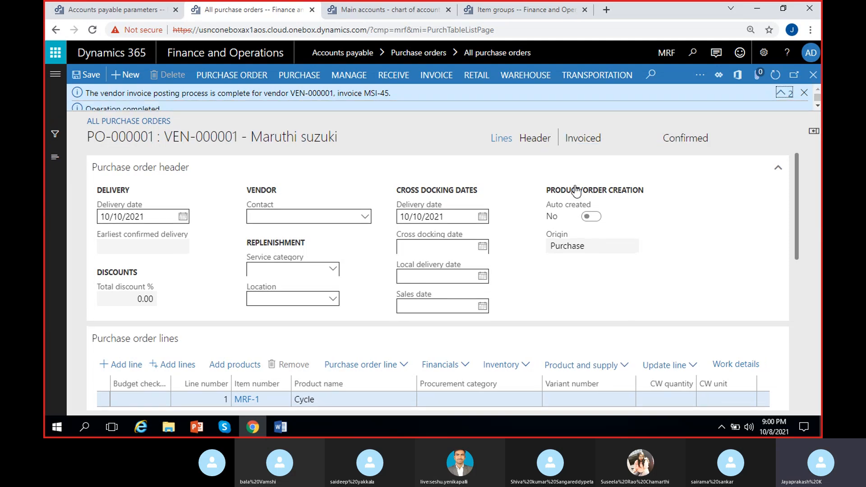
pyautogui.moveTo(370, 93); pyautogui.dragTo(383, 136)
pyautogui.click(383, 136)
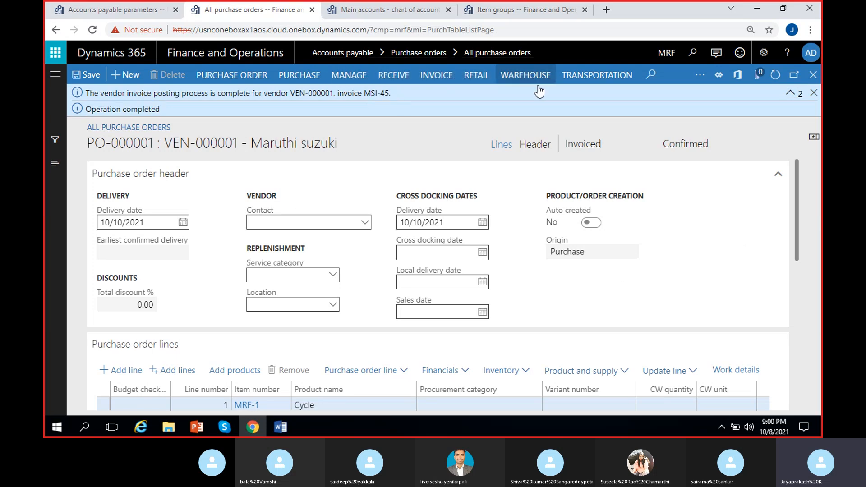
pyautogui.click(813, 93)
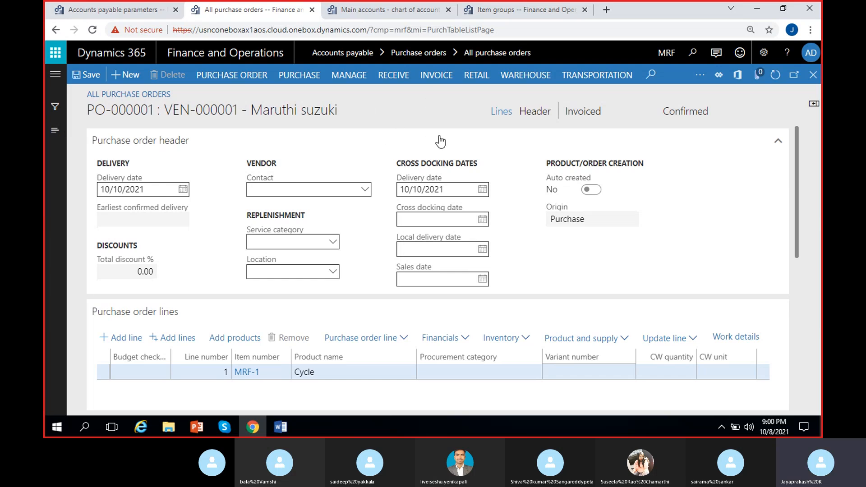
# - Check the invoiced status of the Maruthi suzuki purchase order in its header
pyautogui.click(573, 111)
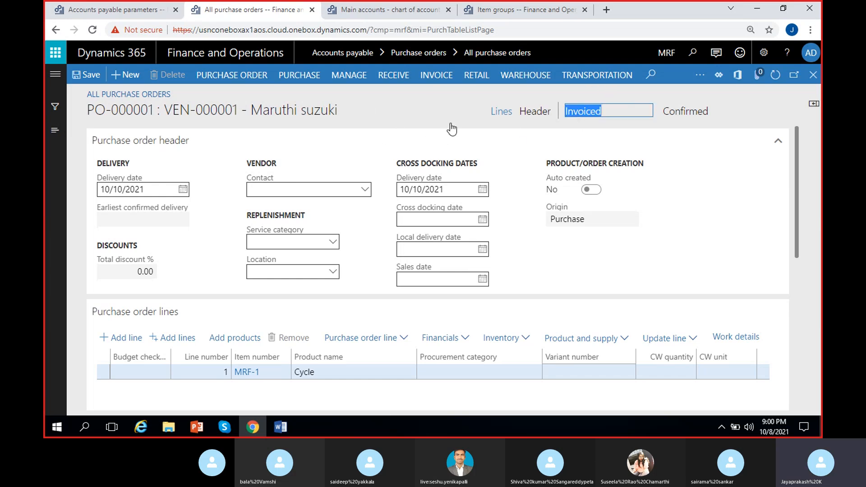
pyautogui.click(383, 127)
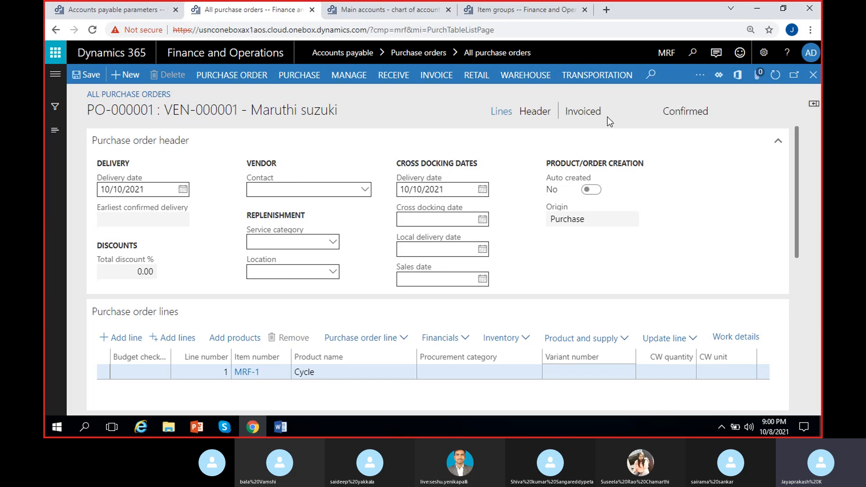
pyautogui.moveTo(606, 115); pyautogui.dragTo(570, 120)
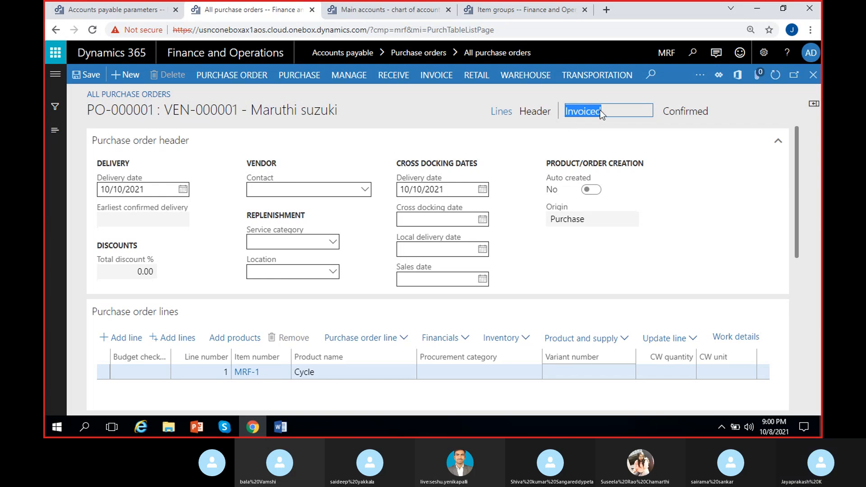
pyautogui.moveTo(642, 116); pyautogui.dragTo(563, 121)
pyautogui.click(704, 130)
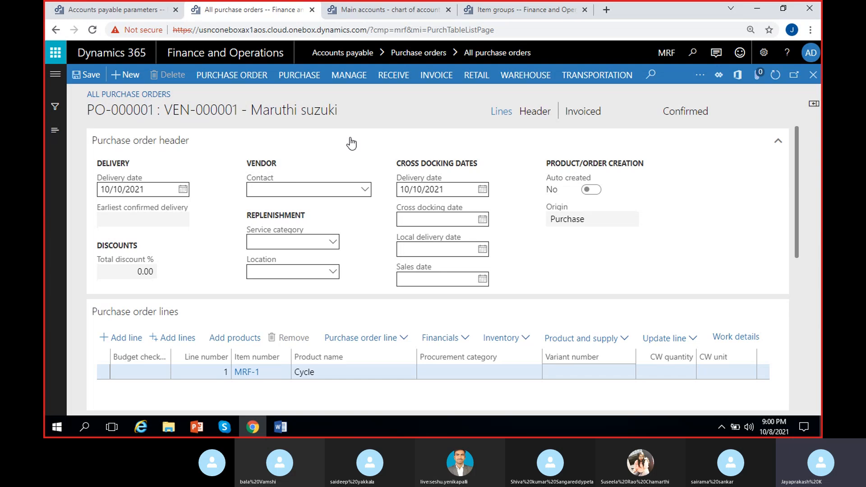
# - Open the purchase order's invoice journal and check the entry's purchase order, date and invoice number
pyautogui.click(438, 75)
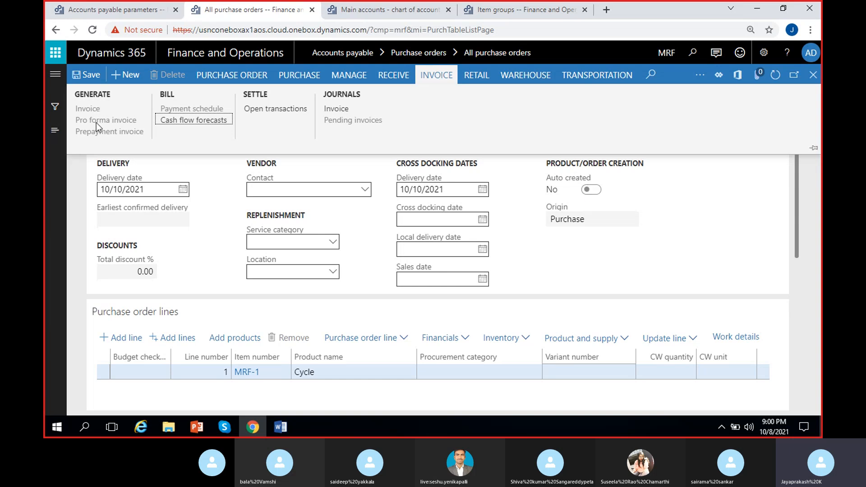
pyautogui.click(336, 112)
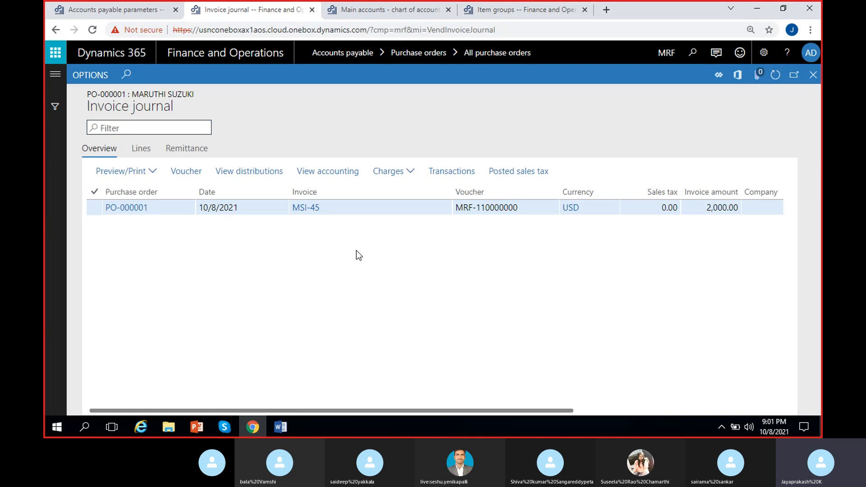
pyautogui.click(332, 210)
pyautogui.click(244, 261)
pyautogui.click(245, 214)
pyautogui.click(180, 234)
pyautogui.click(162, 210)
pyautogui.click(221, 288)
# - Check the invoice amount and due date of the MSI-45 invoice journal entry
pyautogui.hscroll(3, 220, 287)
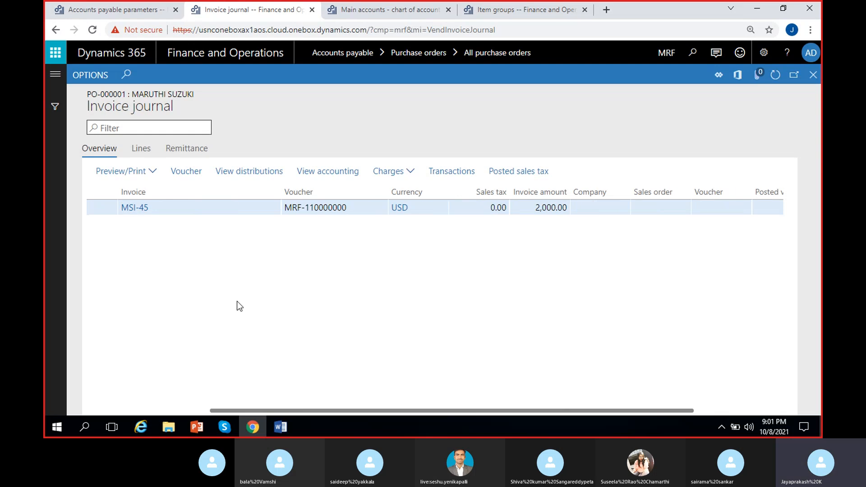
pyautogui.hscroll(2, 284, 303)
pyautogui.click(450, 208)
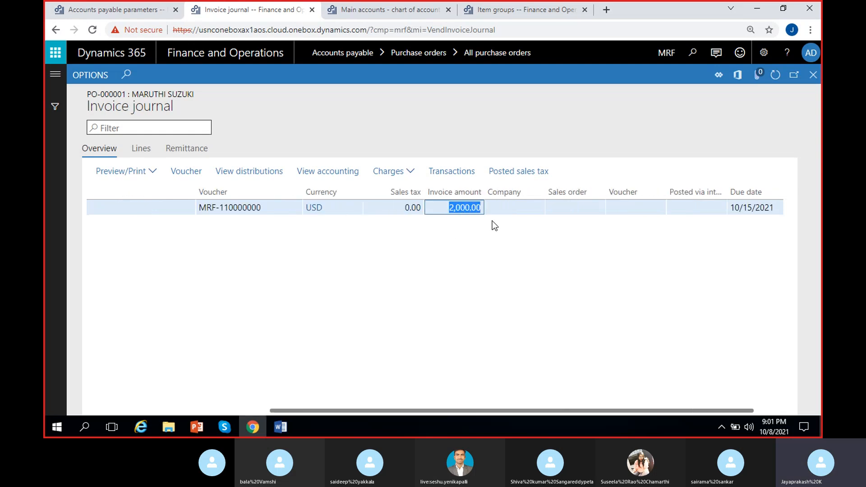
pyautogui.click(390, 282)
pyautogui.hscroll(1, 334, 290)
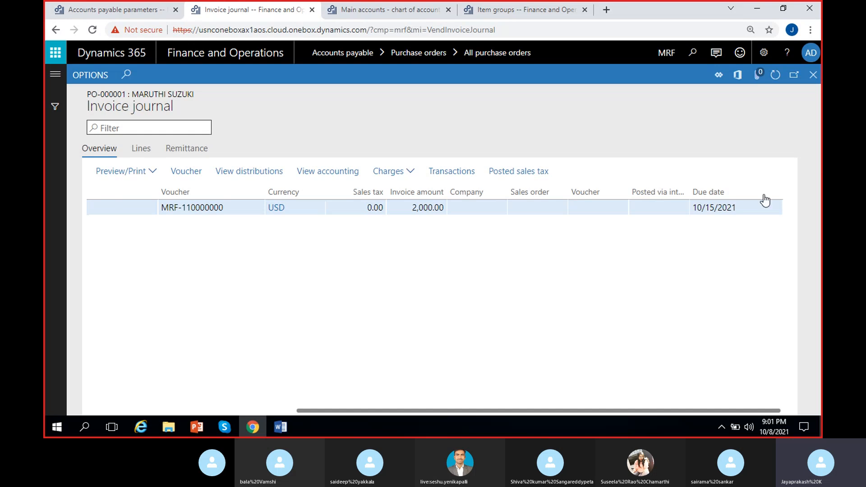
pyautogui.click(739, 210)
pyautogui.click(626, 267)
pyautogui.click(732, 210)
pyautogui.click(519, 287)
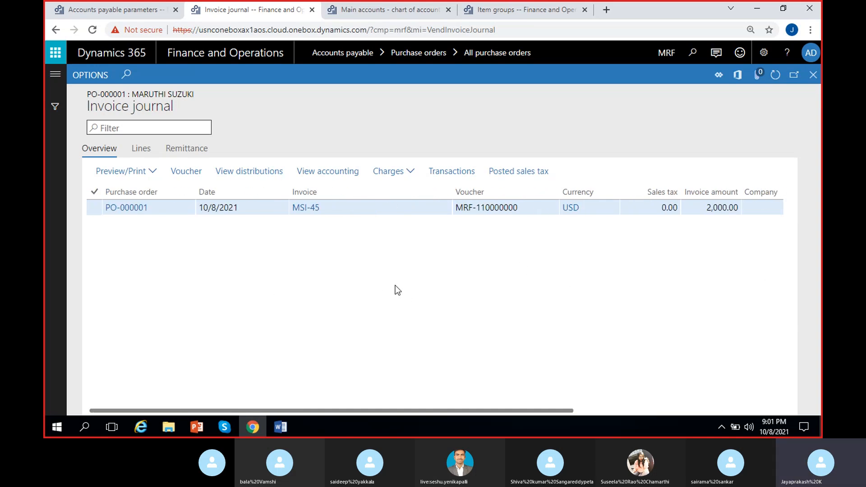
# - Open the voucher transactions of invoice MSI-45, examine the Raw Materials Receipts line, and widen the account name column
pyautogui.click(186, 177)
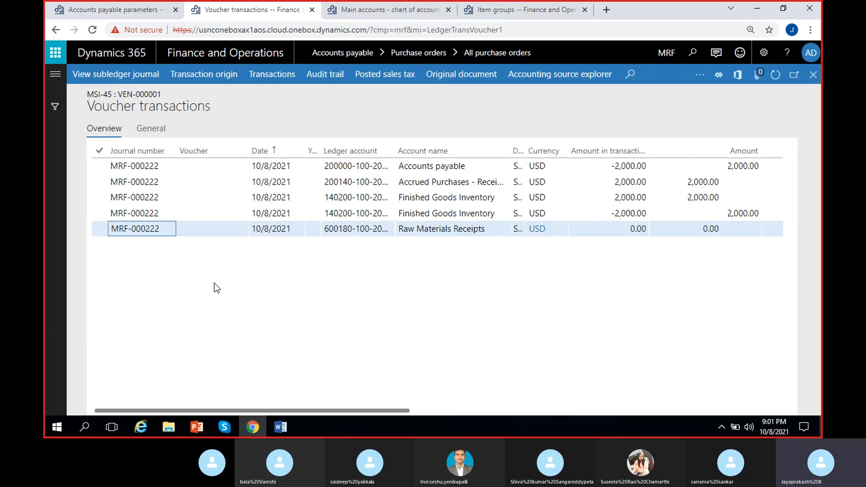
pyautogui.click(457, 228)
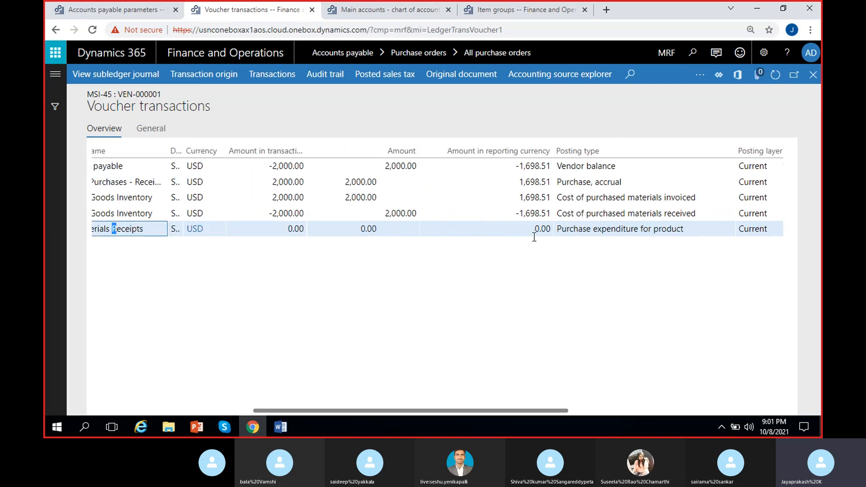
pyautogui.hscroll(-4, 373, 262)
pyautogui.click(410, 229)
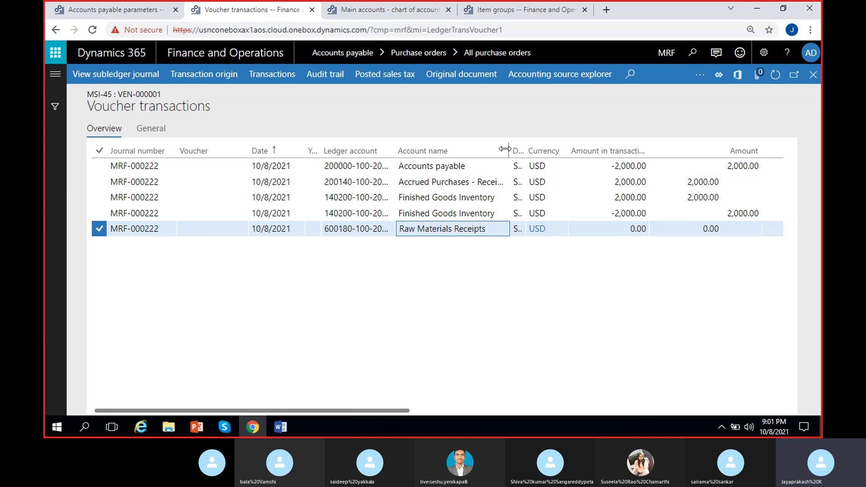
pyautogui.moveTo(510, 147); pyautogui.dragTo(547, 144)
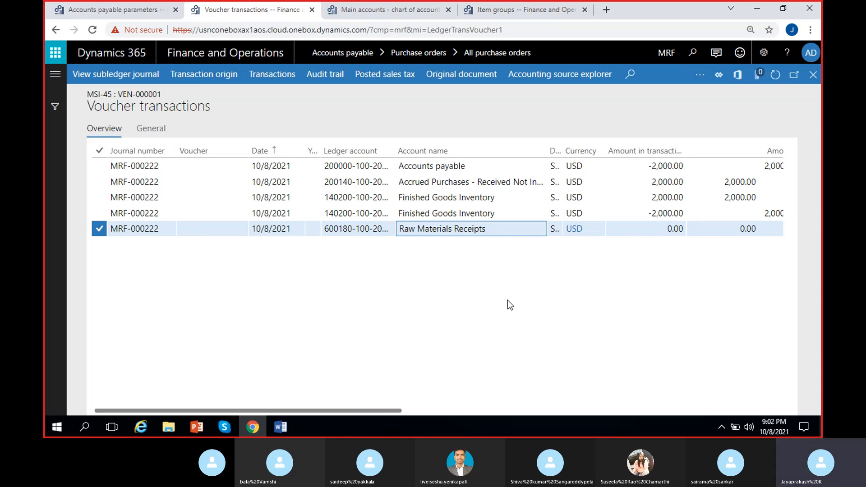
# - Compare the Accrued Purchases amount with the negative Finished Goods Inventory amount in the voucher transactions
pyautogui.click(472, 183)
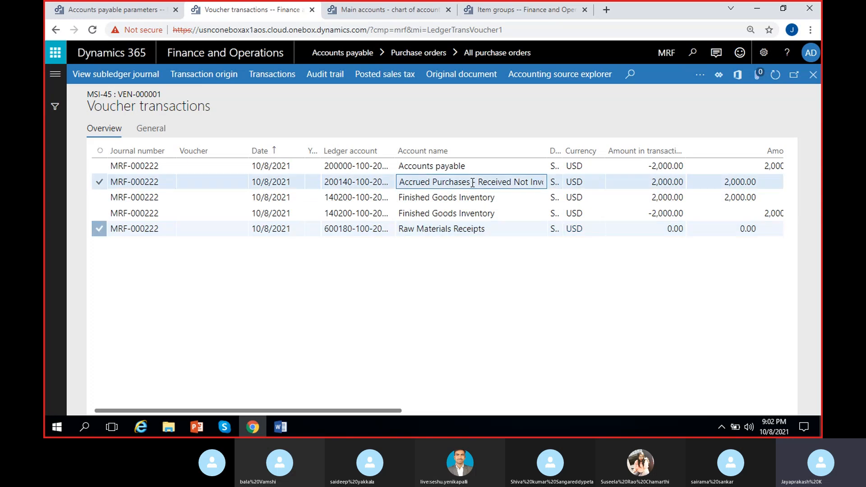
pyautogui.click(645, 183)
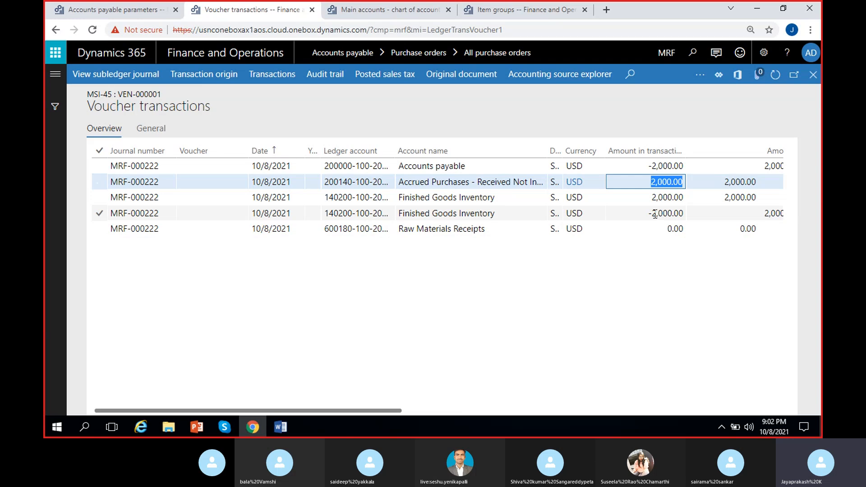
pyautogui.click(640, 213)
pyautogui.click(664, 182)
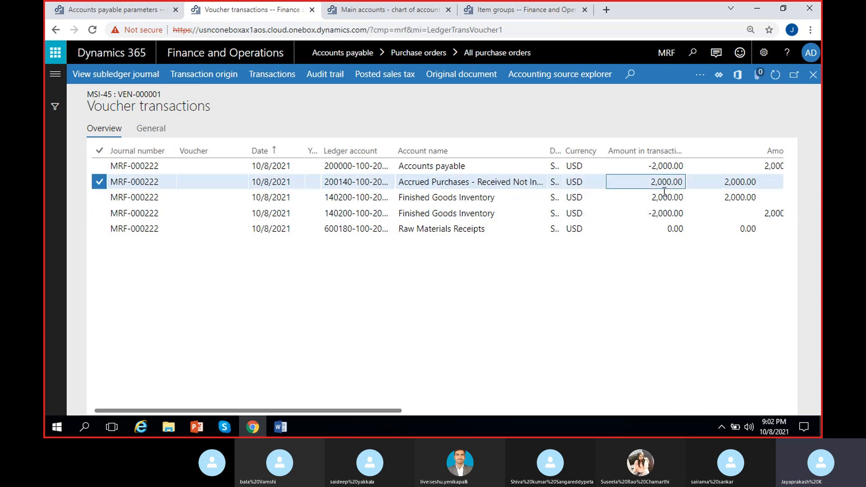
pyautogui.click(659, 213)
pyautogui.click(656, 182)
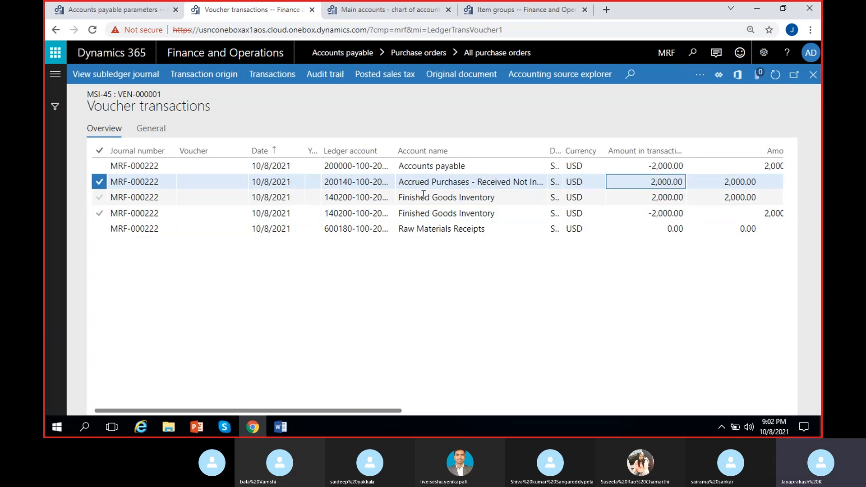
pyautogui.moveTo(636, 181); pyautogui.dragTo(698, 183)
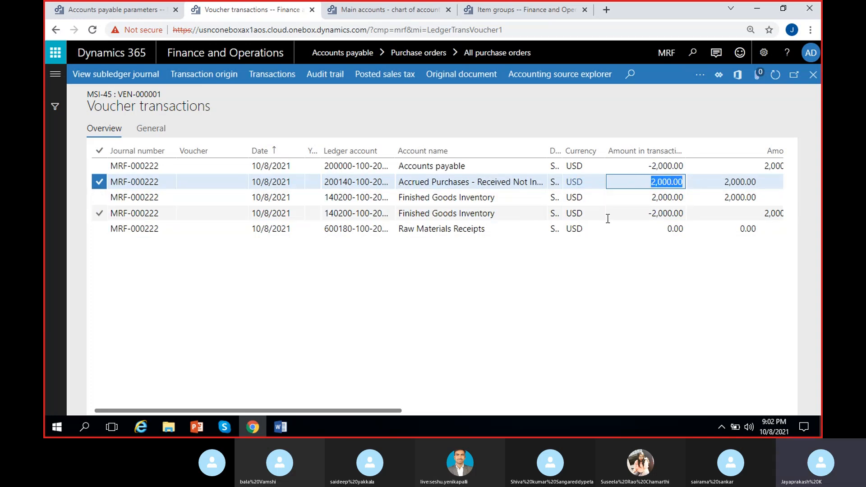
pyautogui.click(634, 297)
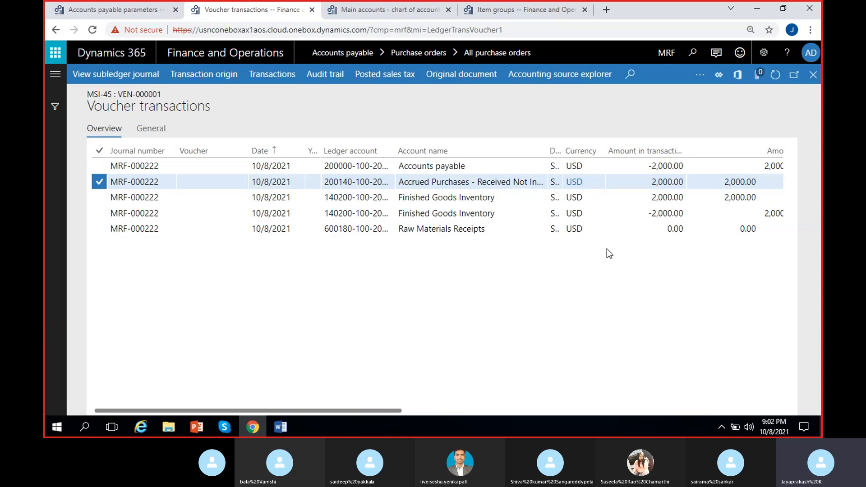
pyautogui.moveTo(648, 213); pyautogui.dragTo(683, 214)
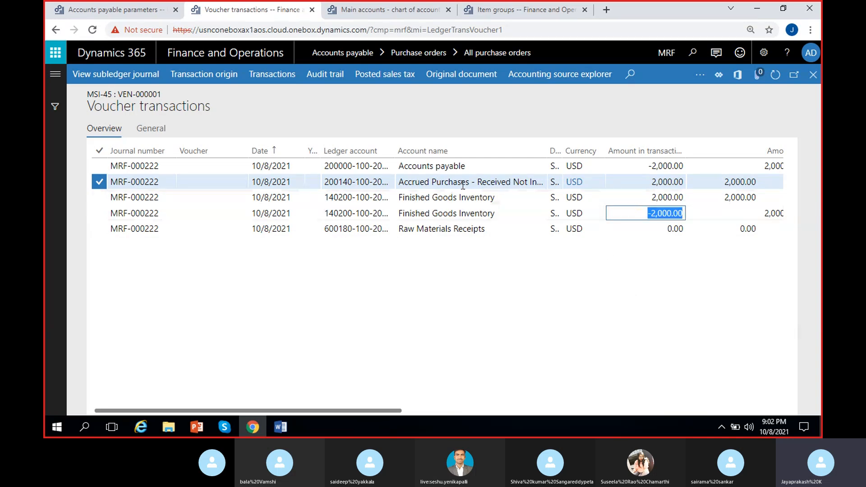
pyautogui.moveTo(646, 185); pyautogui.dragTo(667, 184)
pyautogui.click(615, 322)
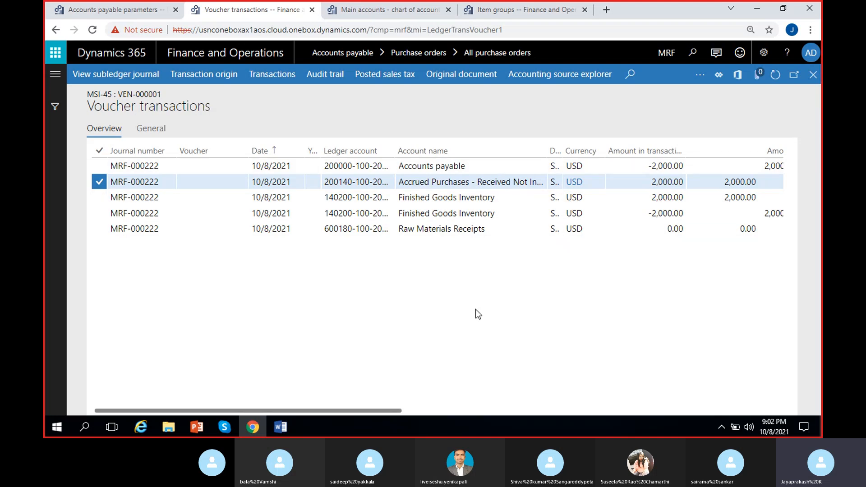
pyautogui.moveTo(648, 182); pyautogui.dragTo(684, 184)
pyautogui.moveTo(646, 214); pyautogui.dragTo(681, 219)
pyautogui.click(624, 283)
# - Compare the account names and amounts of the Accounts payable line and the positive Finished Goods Inventory line
pyautogui.click(507, 201)
pyautogui.moveTo(501, 198); pyautogui.dragTo(397, 198)
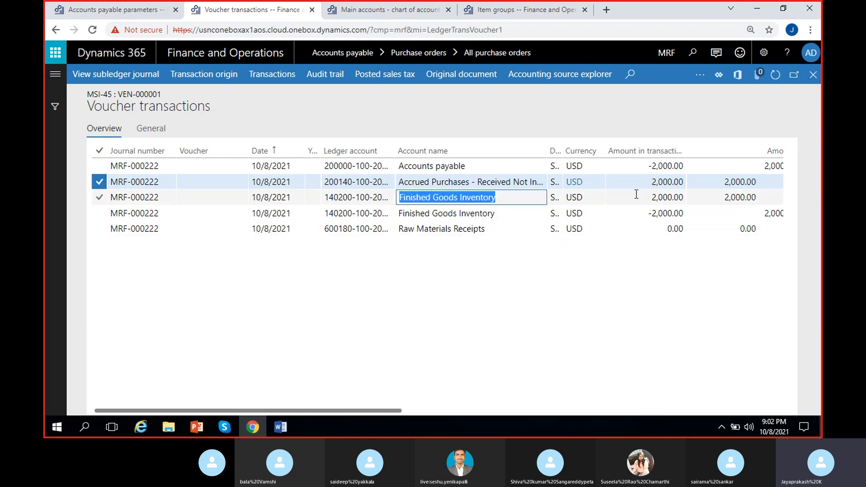
pyautogui.moveTo(644, 198); pyautogui.dragTo(685, 196)
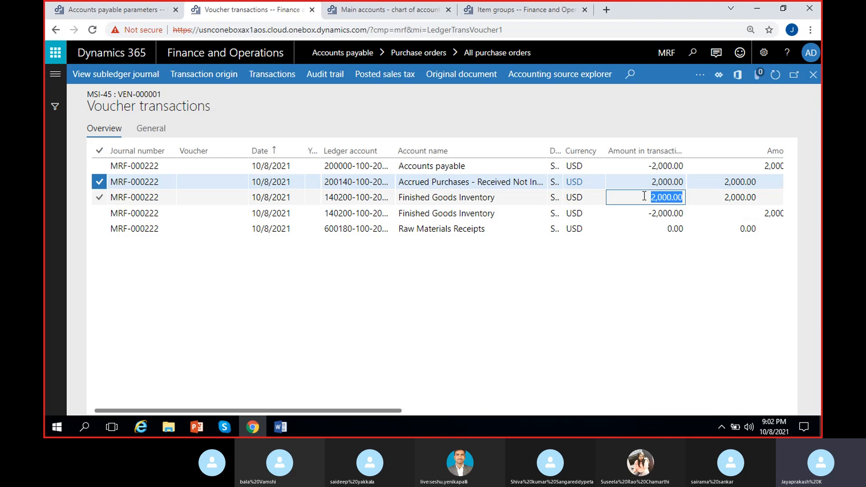
pyautogui.click(467, 166)
pyautogui.moveTo(468, 166); pyautogui.dragTo(399, 166)
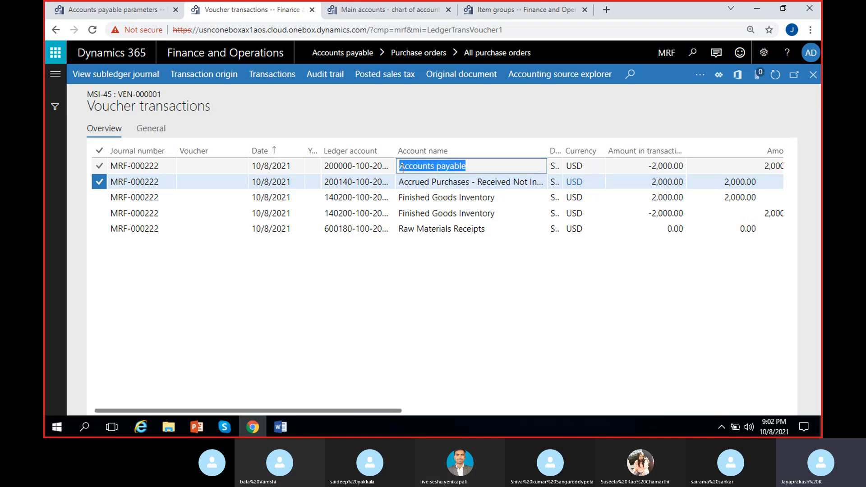
pyautogui.moveTo(643, 171); pyautogui.dragTo(720, 170)
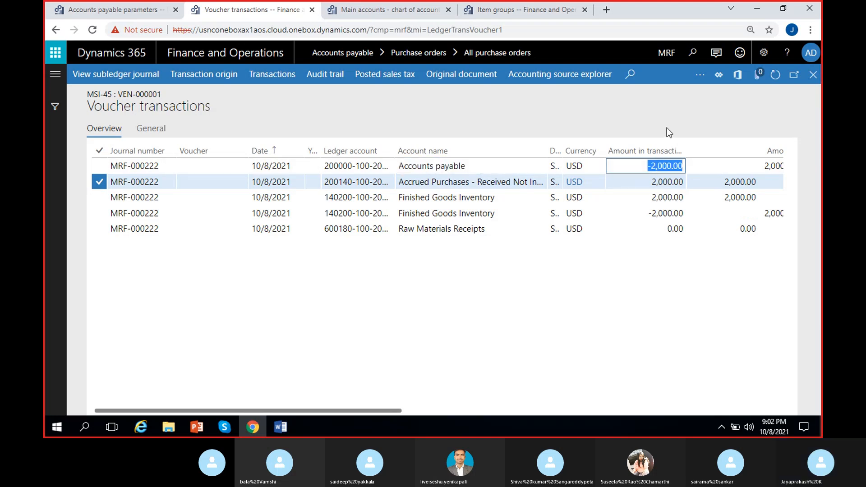
pyautogui.click(480, 166)
pyautogui.moveTo(479, 166); pyautogui.dragTo(399, 165)
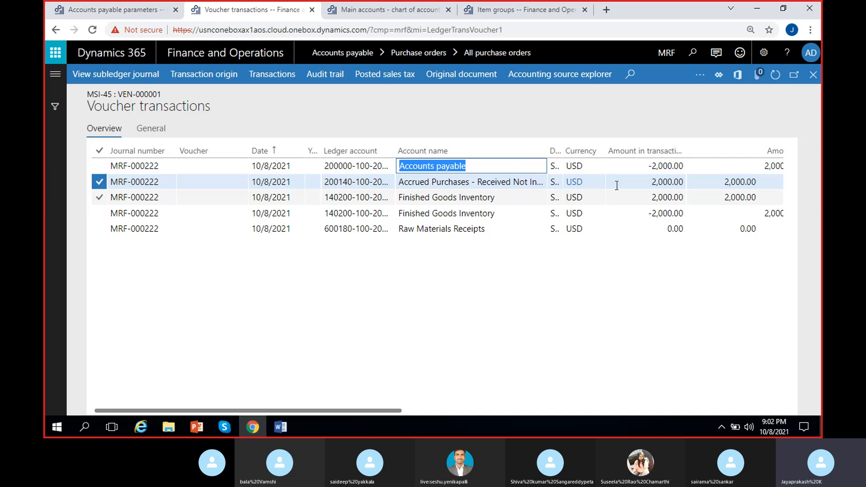
pyautogui.click(654, 167)
pyautogui.moveTo(654, 167); pyautogui.dragTo(693, 167)
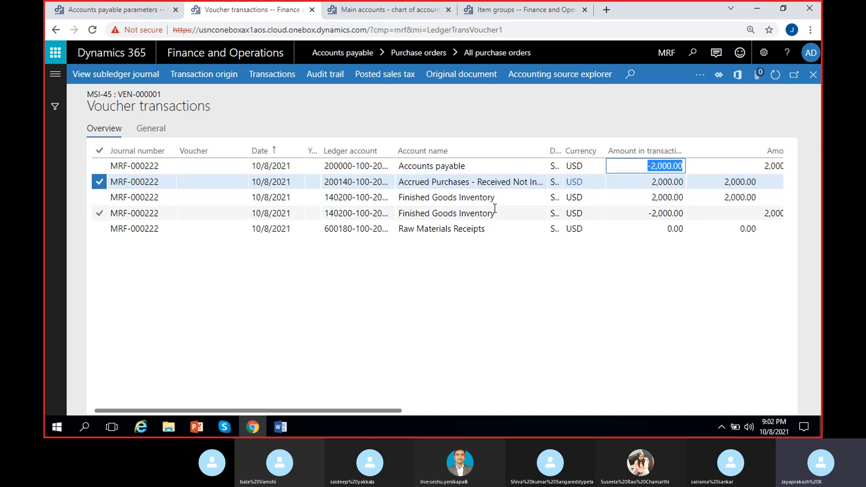
pyautogui.moveTo(501, 197); pyautogui.dragTo(398, 197)
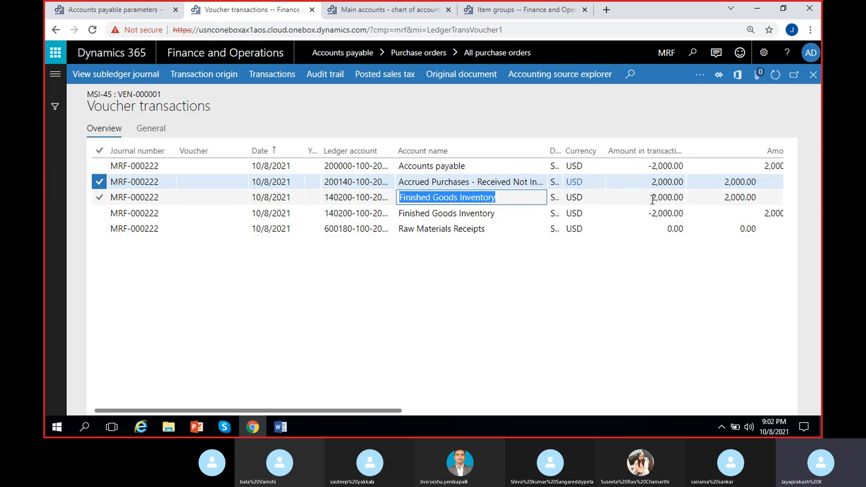
pyautogui.moveTo(652, 198); pyautogui.dragTo(684, 198)
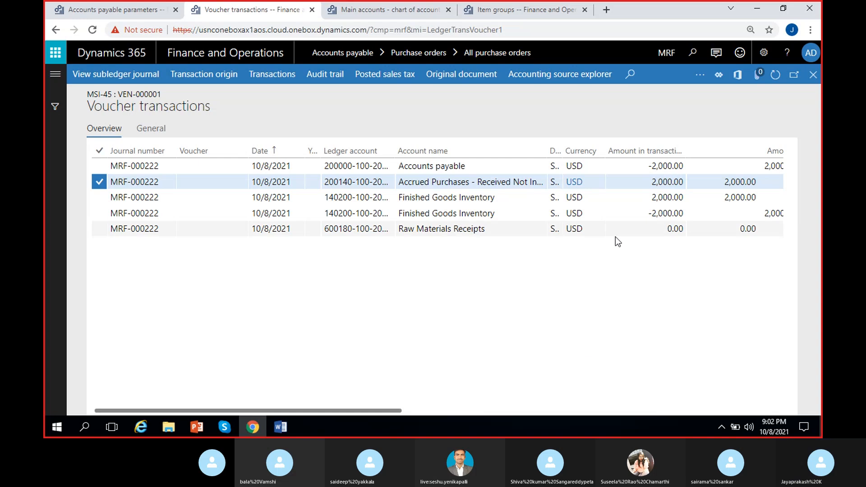
pyautogui.click(451, 198)
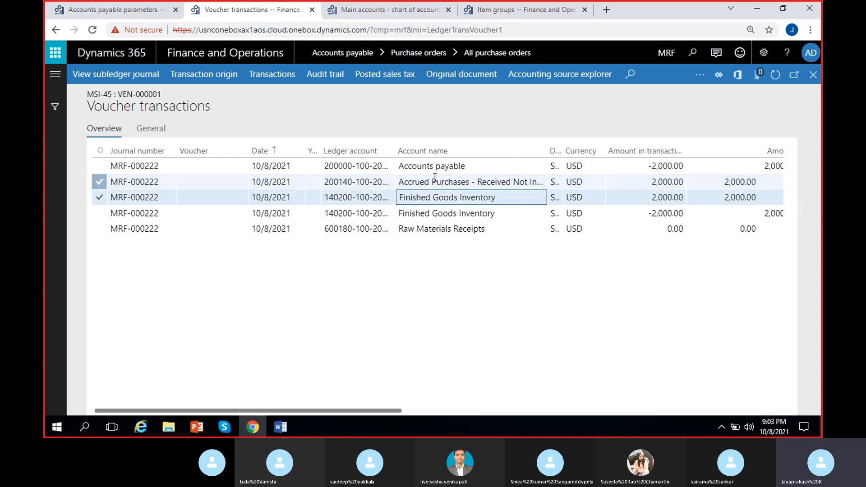
pyautogui.click(449, 167)
pyautogui.click(457, 197)
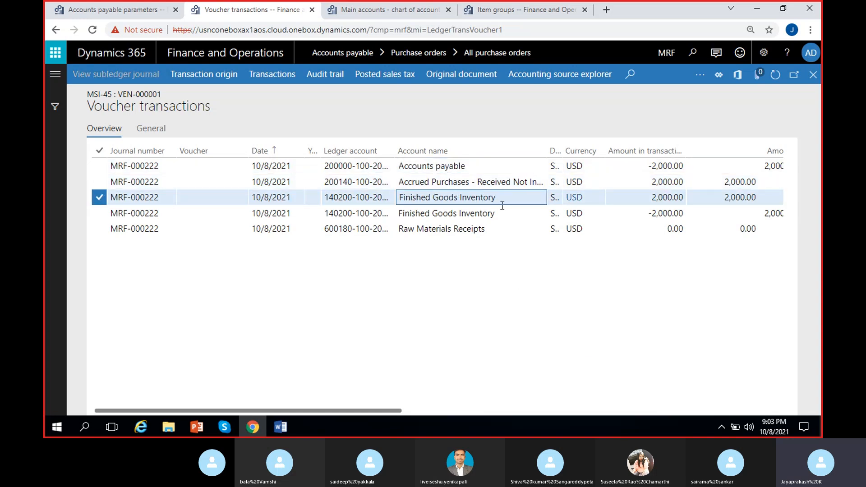
pyautogui.click(650, 199)
pyautogui.click(643, 277)
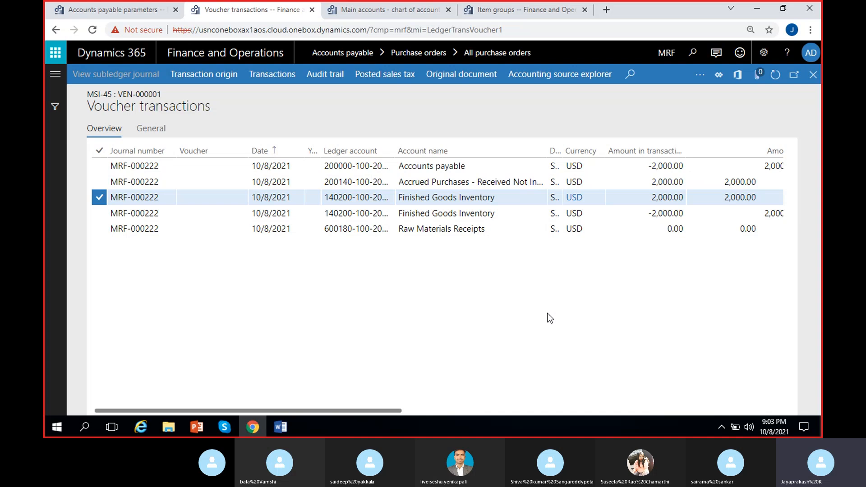
# - Recheck the offsetting amounts of the Accrued Purchases line and the negative Finished Goods Inventory line
pyautogui.click(674, 183)
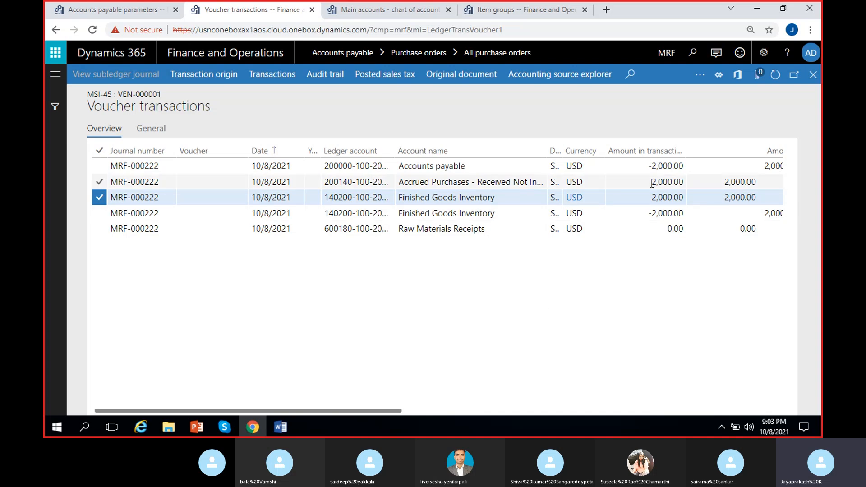
pyautogui.moveTo(649, 216); pyautogui.dragTo(697, 216)
pyautogui.click(659, 286)
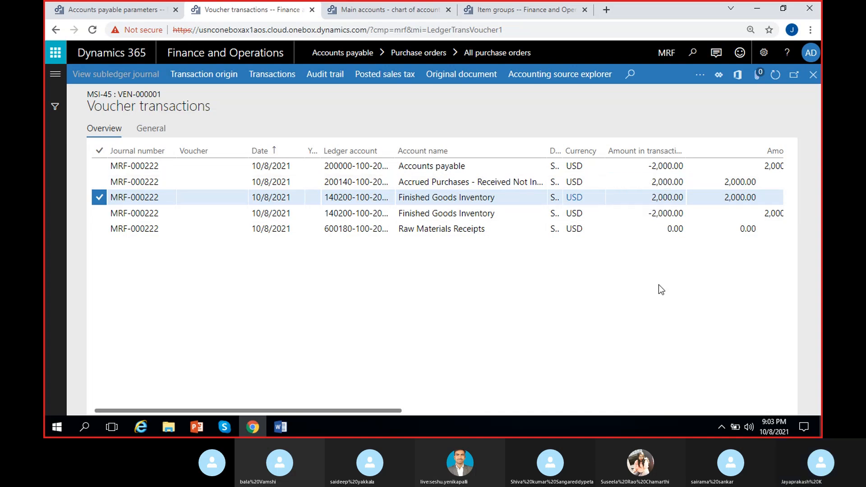
# - Compare the amounts of the Accounts payable line and the positive Finished Goods Inventory line in the voucher transactions
pyautogui.click(477, 168)
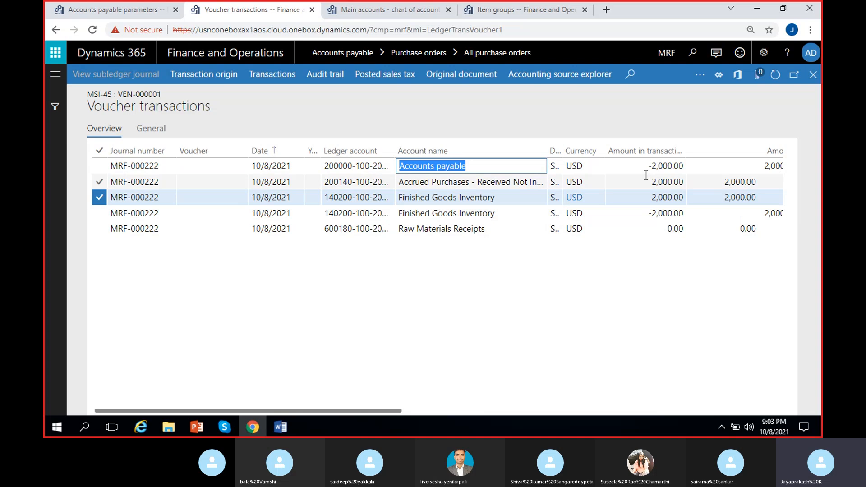
pyautogui.click(663, 167)
pyautogui.click(667, 199)
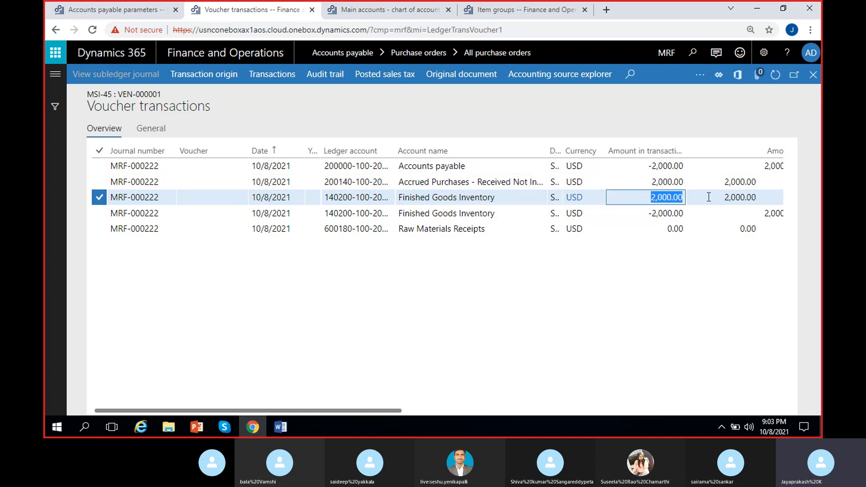
pyautogui.click(591, 309)
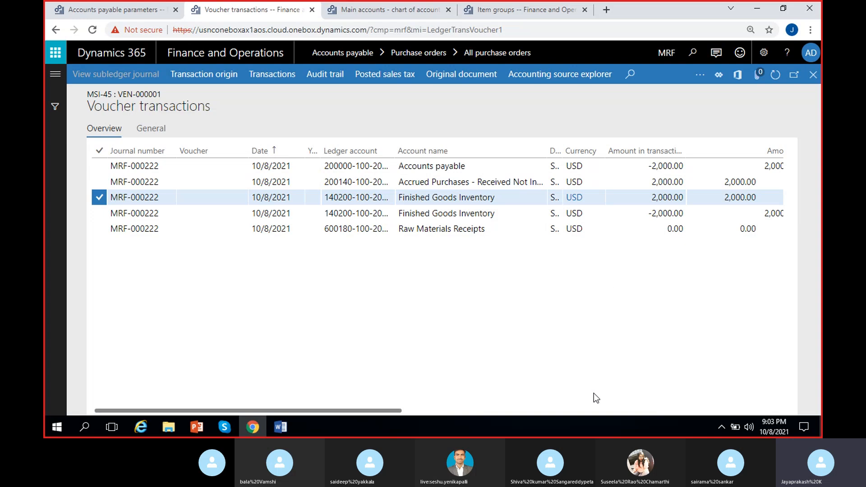
# - Compare the posting types of the two Finished Goods Inventory lines in the voucher transactions
pyautogui.moveTo(401, 411); pyautogui.dragTo(571, 414)
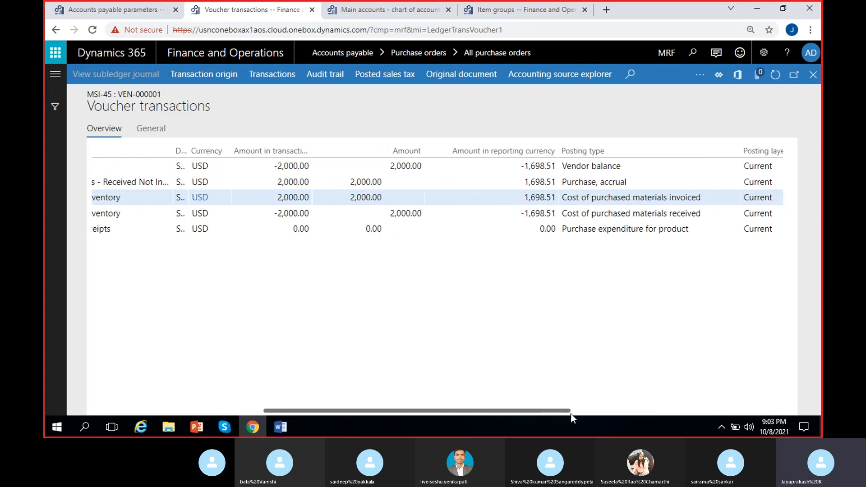
pyautogui.click(586, 213)
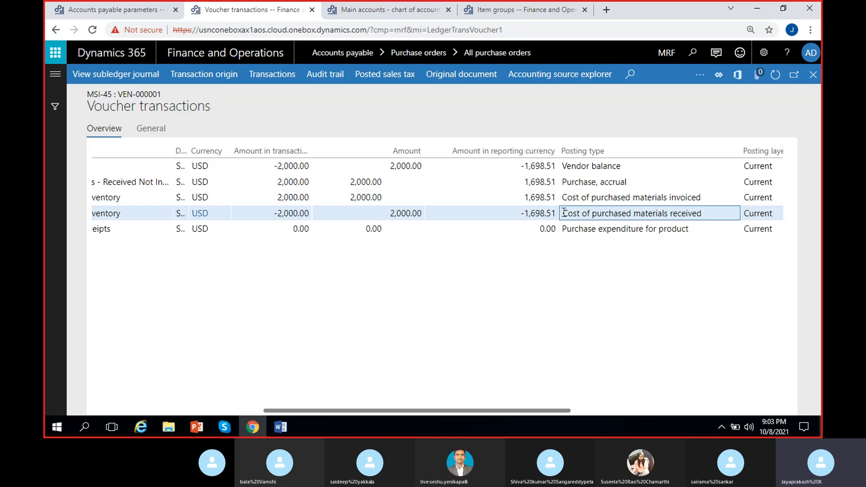
pyautogui.moveTo(564, 213); pyautogui.dragTo(706, 217)
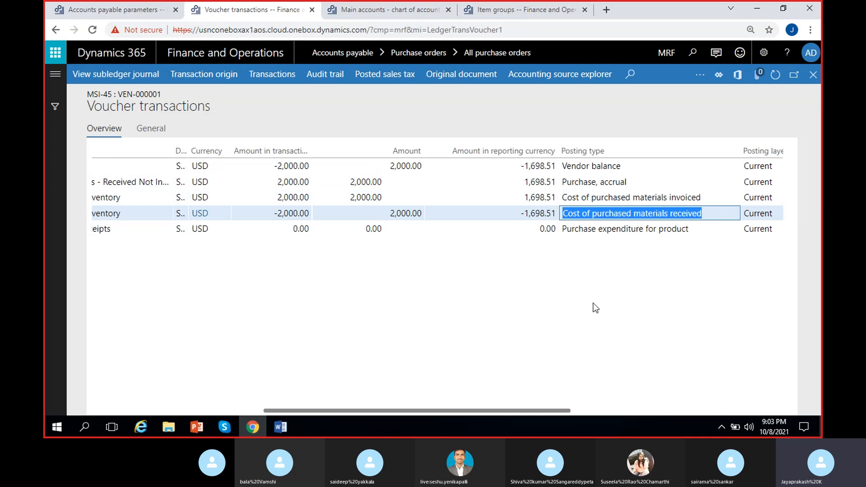
pyautogui.click(563, 213)
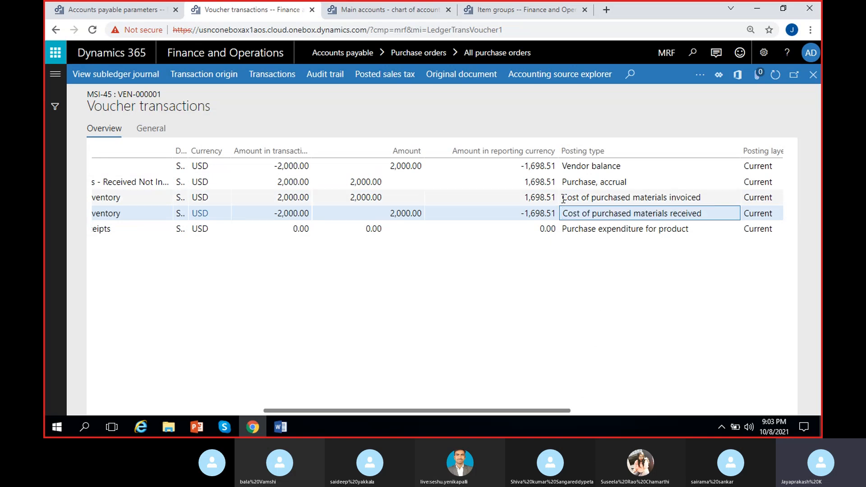
pyautogui.moveTo(563, 198); pyautogui.dragTo(714, 199)
pyautogui.click(618, 330)
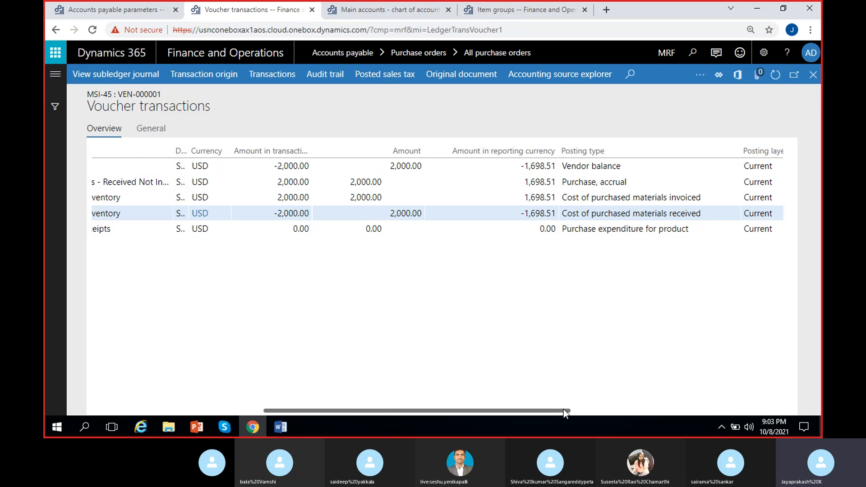
# - Recheck the account names of both Finished Goods Inventory lines and examine the remaining voucher columns, including posting layer and created date
pyautogui.moveTo(563, 409); pyautogui.dragTo(440, 410)
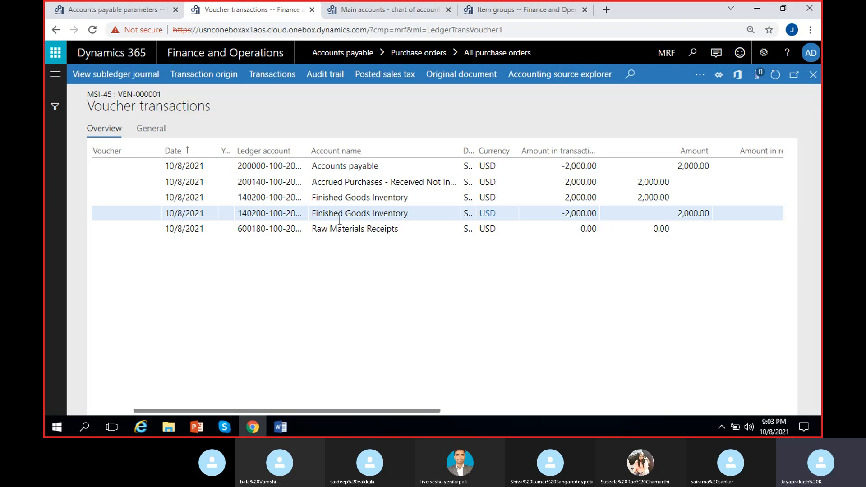
pyautogui.click(401, 214)
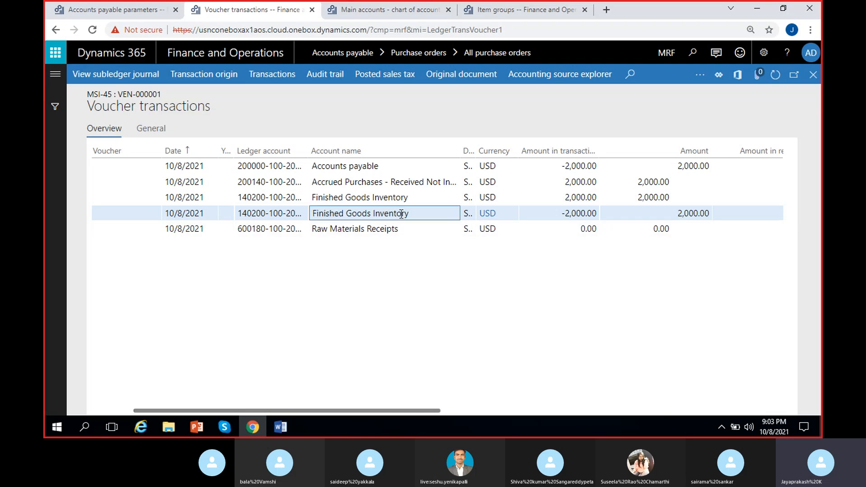
pyautogui.click(395, 199)
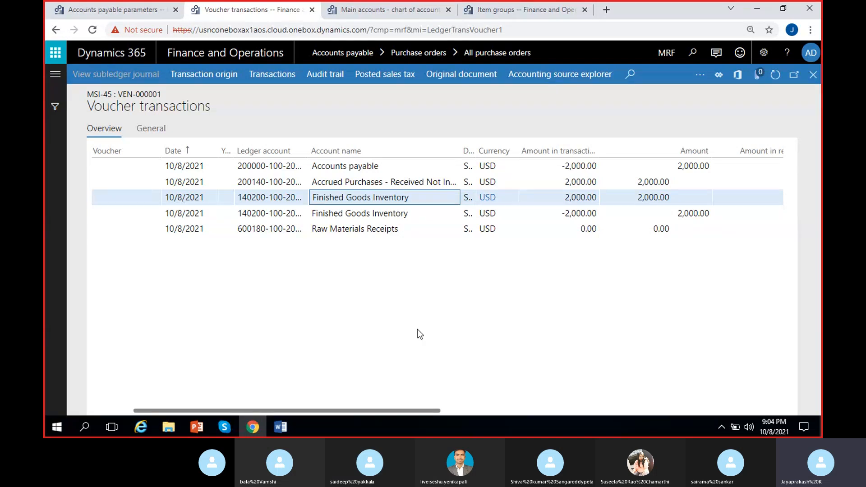
pyautogui.hscroll(5, 380, 349)
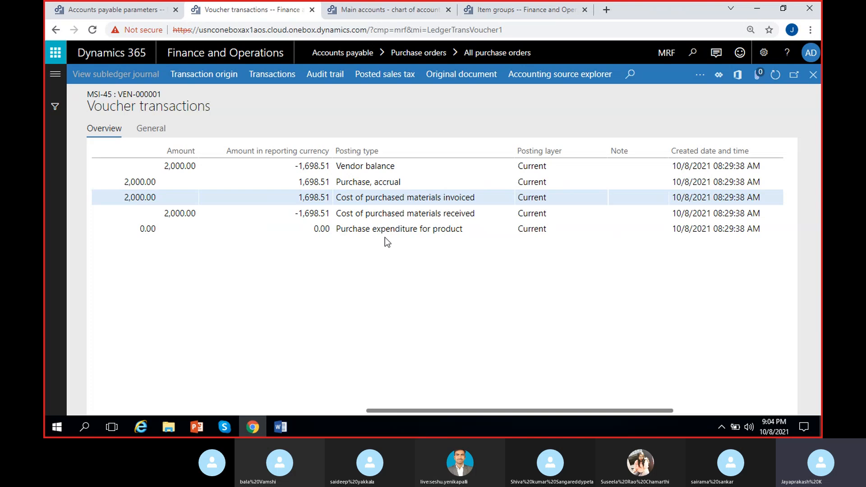
pyautogui.hscroll(5, 403, 301)
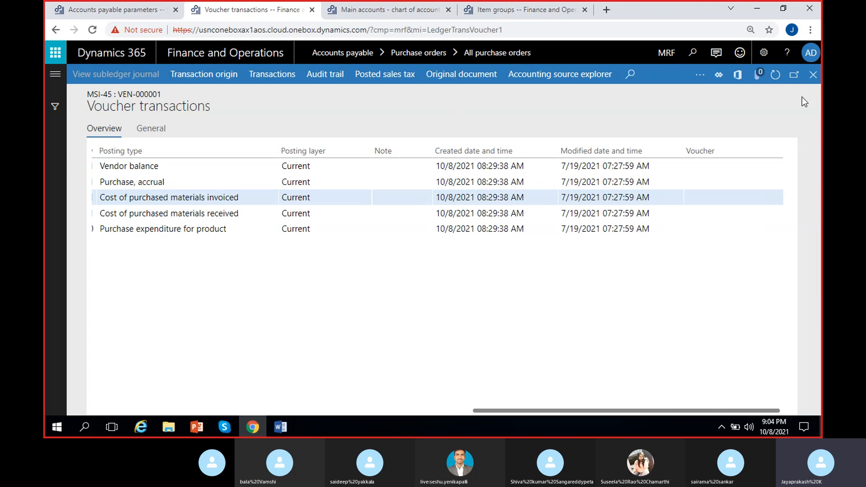
# - Return to the list of all purchase orders and check the approval status and purchase order status of the Maruthi suzuki order
pyautogui.click(812, 76)
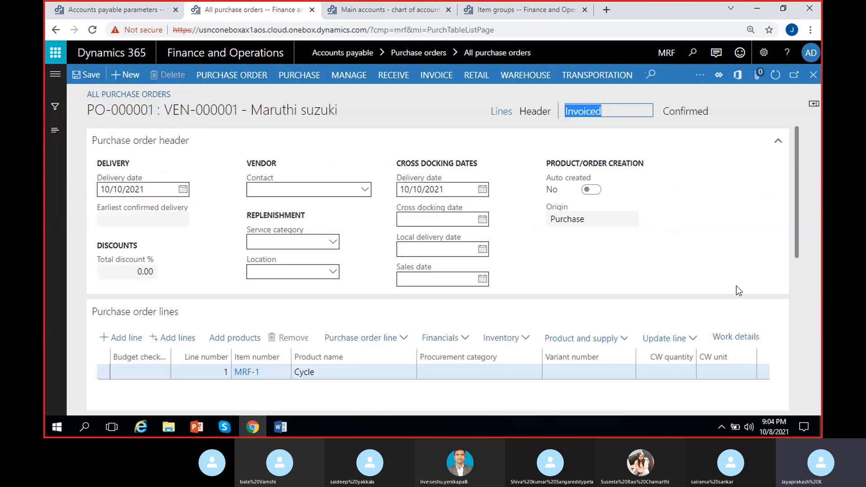
pyautogui.click(813, 75)
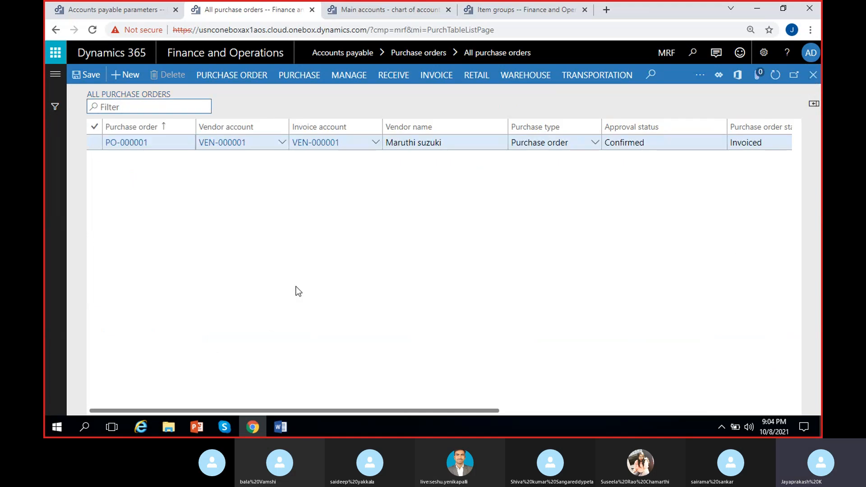
pyautogui.hscroll(3, 296, 286)
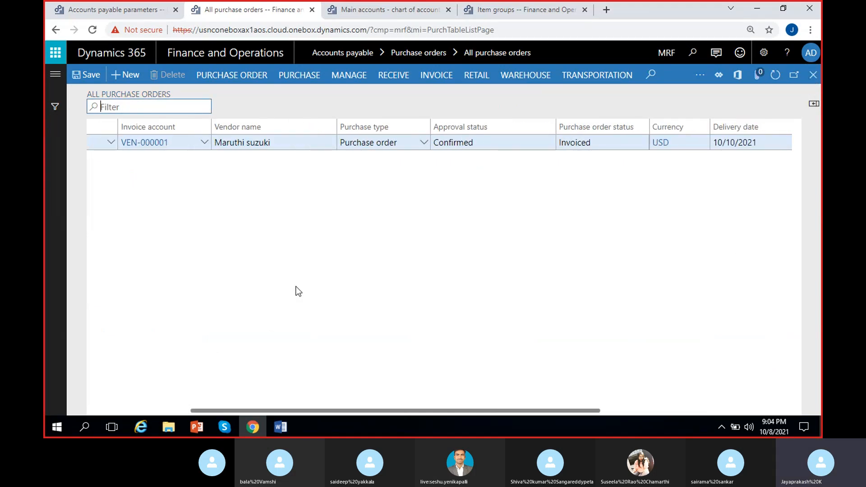
pyautogui.click(488, 147)
pyautogui.click(629, 149)
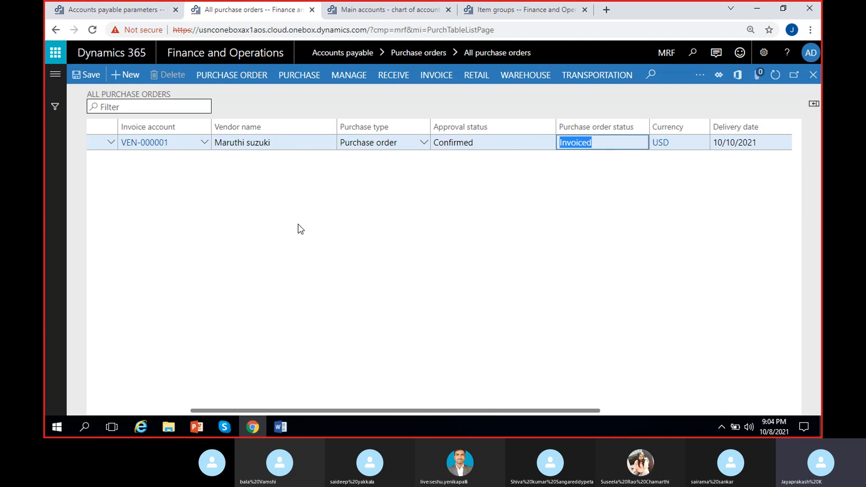
# - Start a new purchase order with Sahara as the vendor
pyautogui.hscroll(-5, 259, 269)
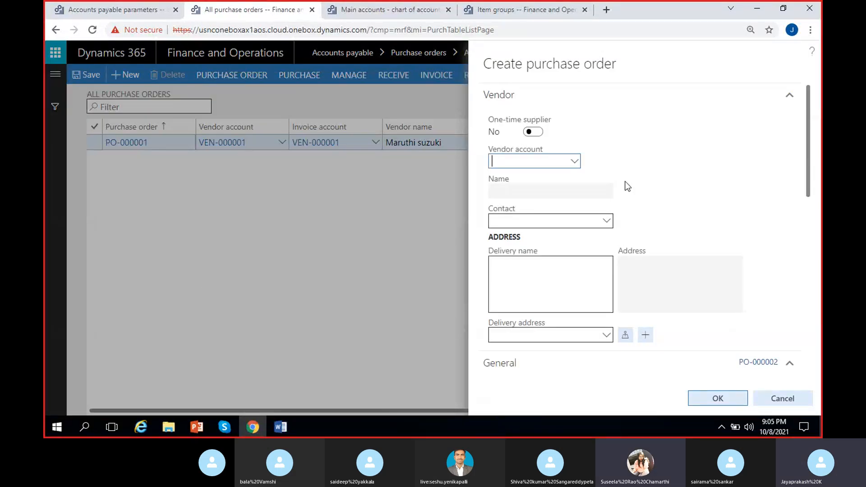
pyautogui.click(575, 162)
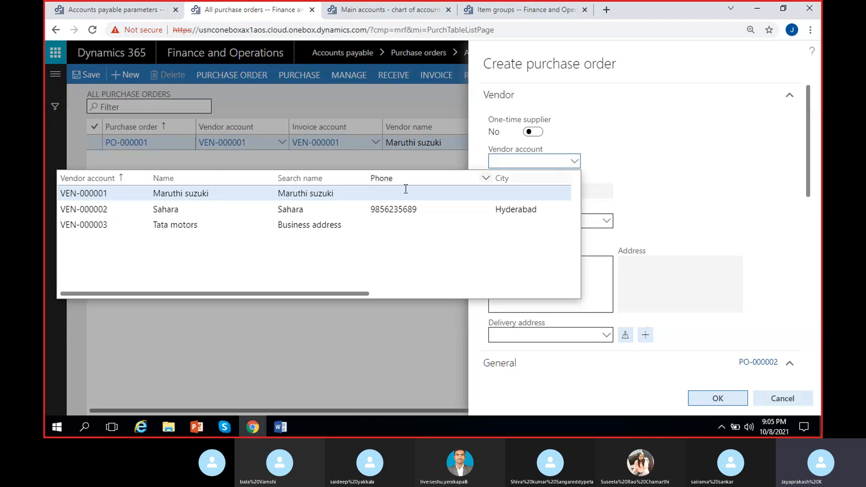
pyautogui.click(321, 212)
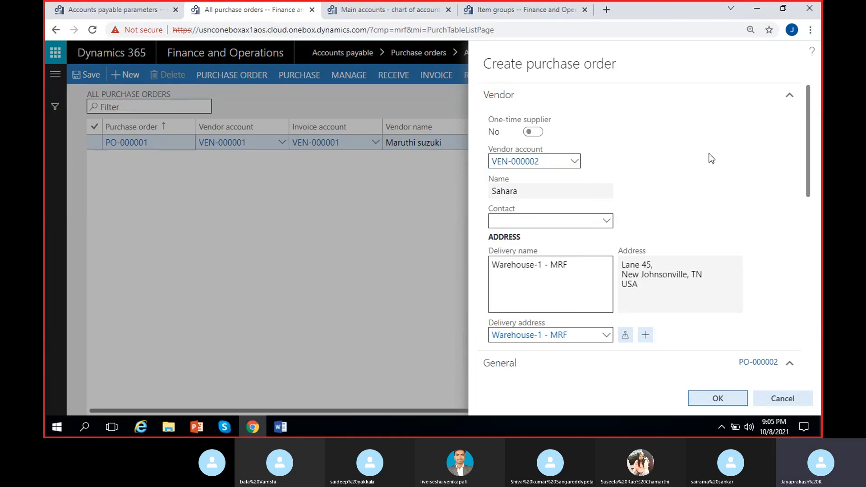
# - Set the new purchase order's storage dimensions to site 1 and warehouse 11
pyautogui.scroll(-5, 711, 157)
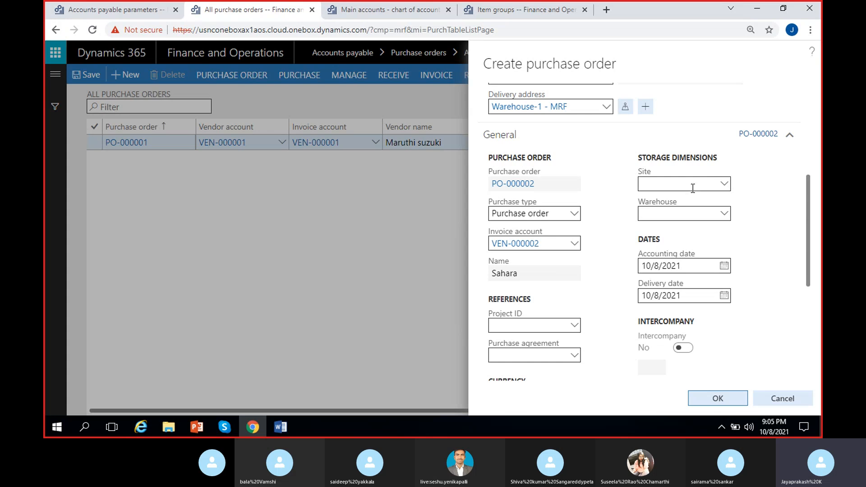
pyautogui.click(656, 184)
pyautogui.write('1')
pyautogui.click(671, 214)
pyautogui.write('11')
pyautogui.click(607, 209)
# - Set the delivery date to 10/10/2021 and create the Sahara purchase order
pyautogui.scroll(-1, 600, 227)
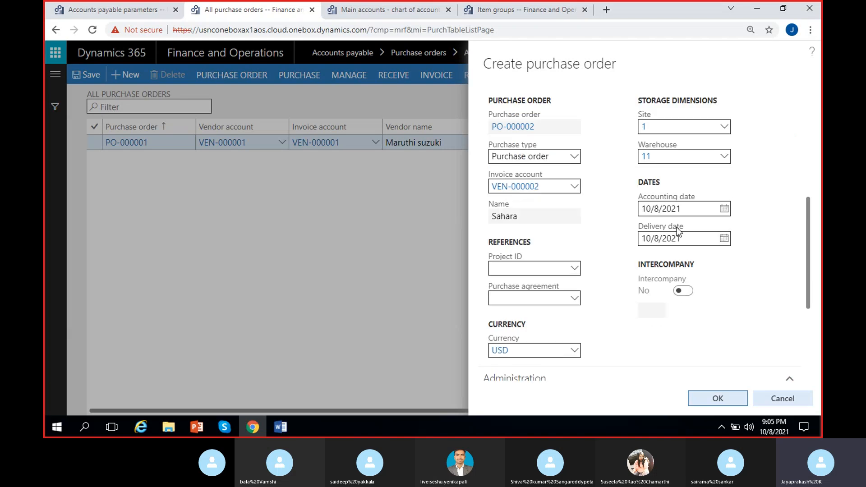
pyautogui.click(724, 238)
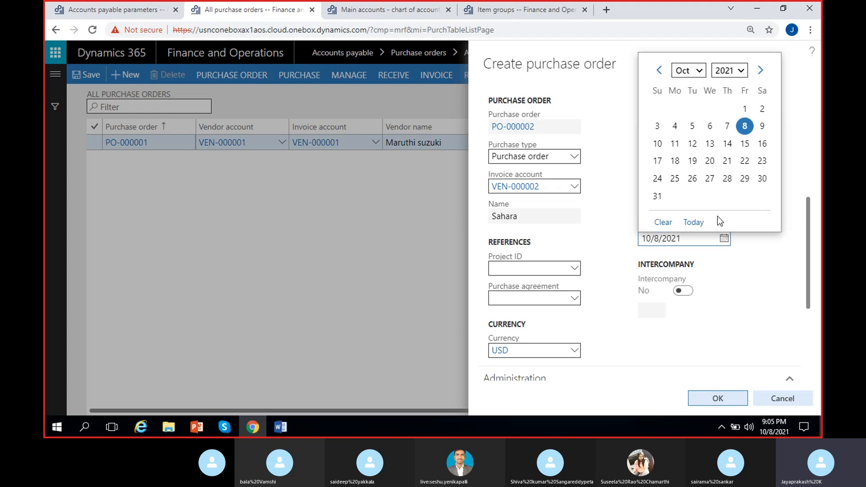
pyautogui.click(657, 143)
pyautogui.scroll(-2, 613, 229)
pyautogui.scroll(-1, 613, 228)
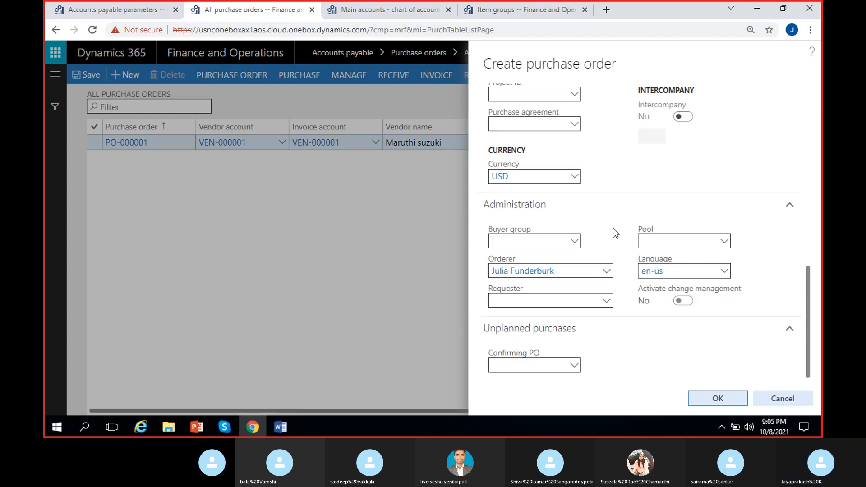
pyautogui.click(706, 400)
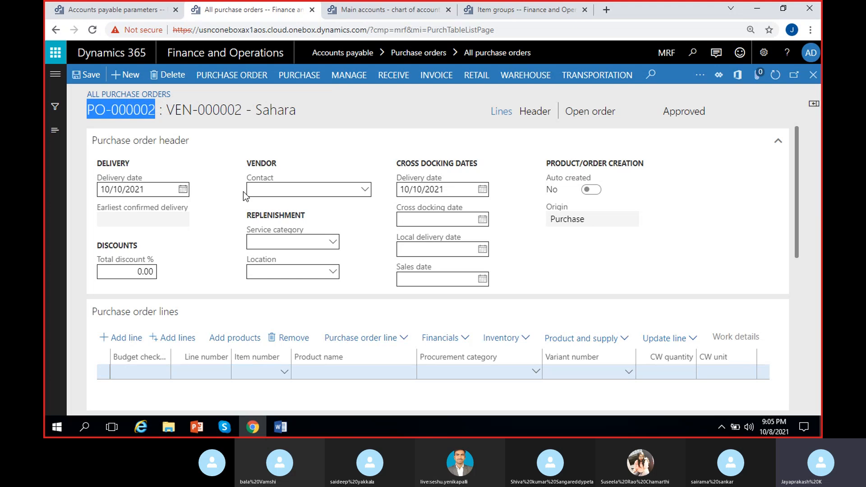
# - Select item MRF-2 (Iphone12Mini) on the first line of the Sahara purchase order
pyautogui.click(358, 132)
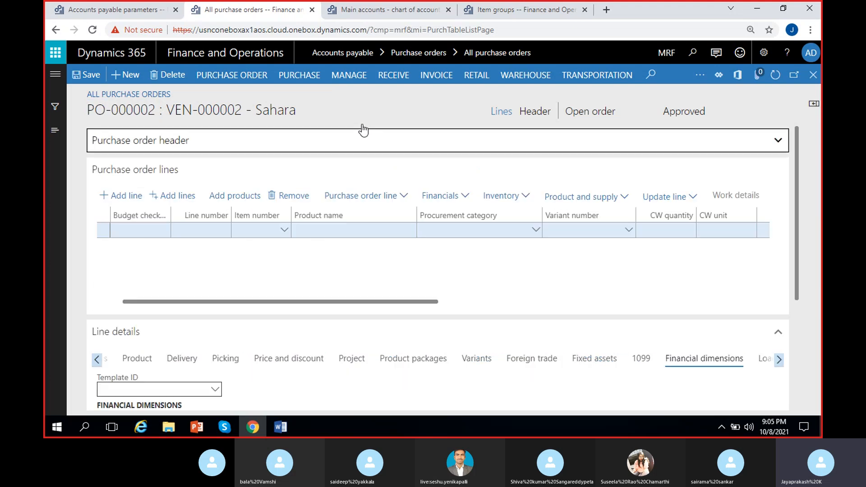
pyautogui.click(346, 150)
pyautogui.scroll(-4, 366, 275)
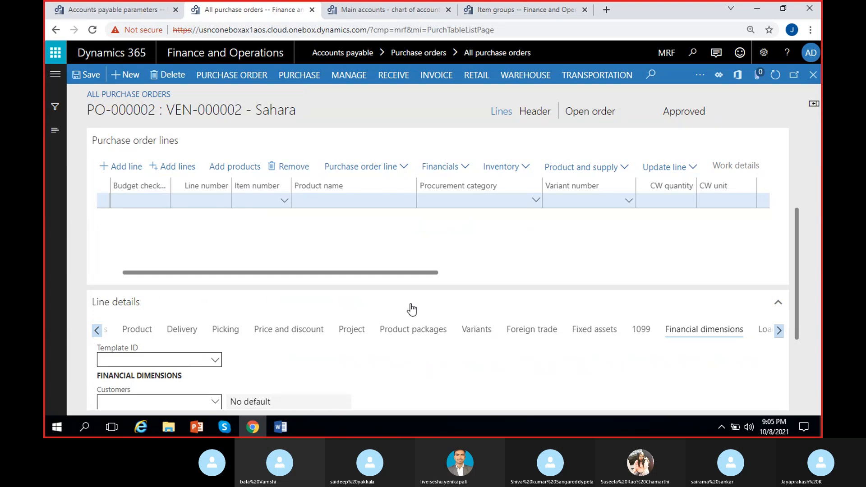
pyautogui.moveTo(798, 276); pyautogui.dragTo(795, 246)
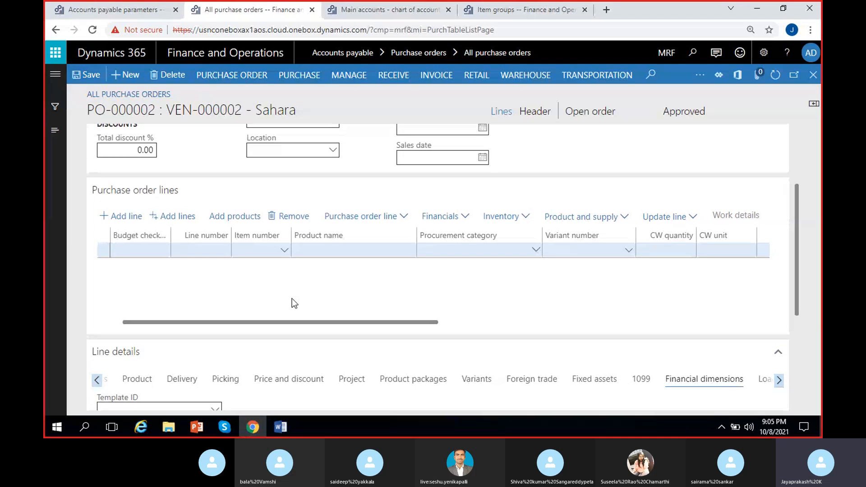
pyautogui.click(286, 257)
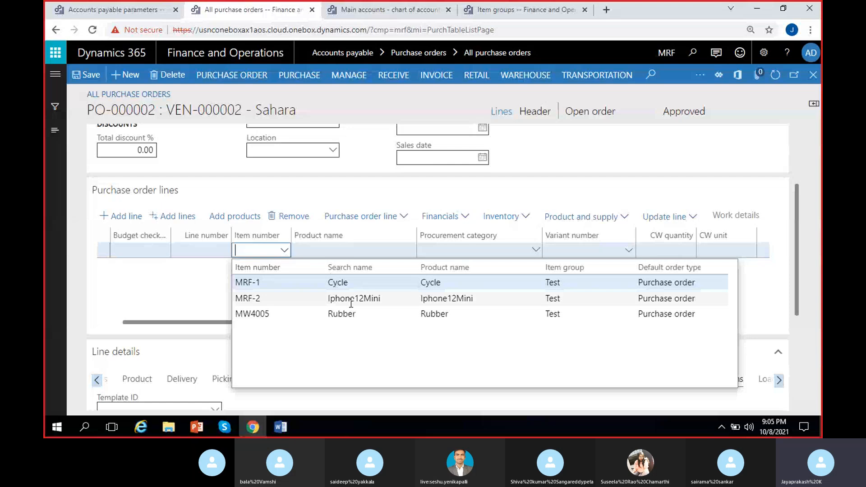
pyautogui.click(356, 299)
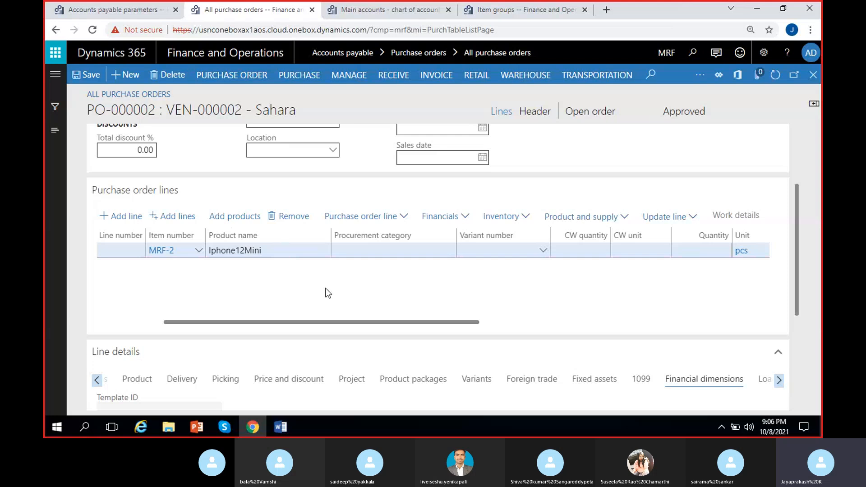
# - Review the columns of the Iphone12Mini order line and the financial dimensions in its line details
pyautogui.hscroll(-2, 323, 289)
pyautogui.hscroll(3, 323, 290)
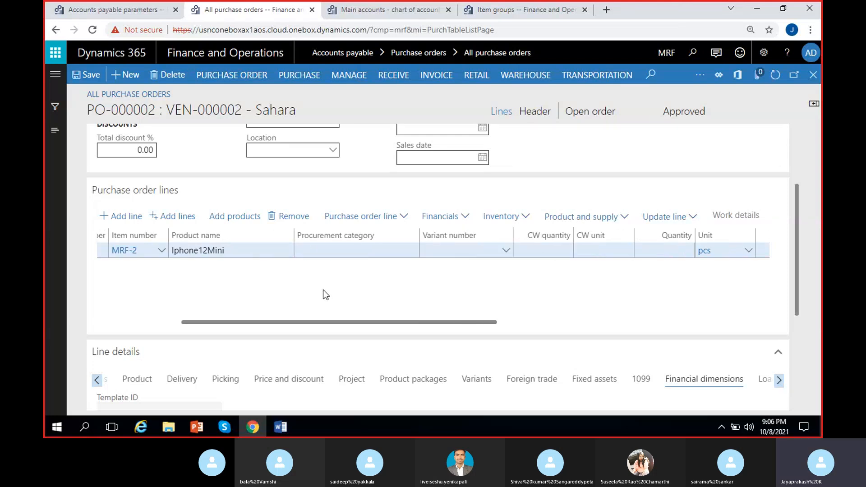
pyautogui.hscroll(2, 322, 289)
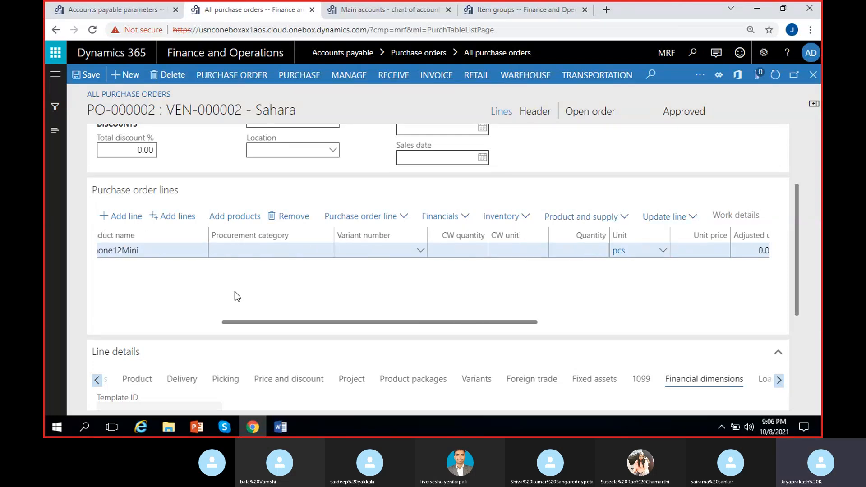
pyautogui.hscroll(-3, 235, 294)
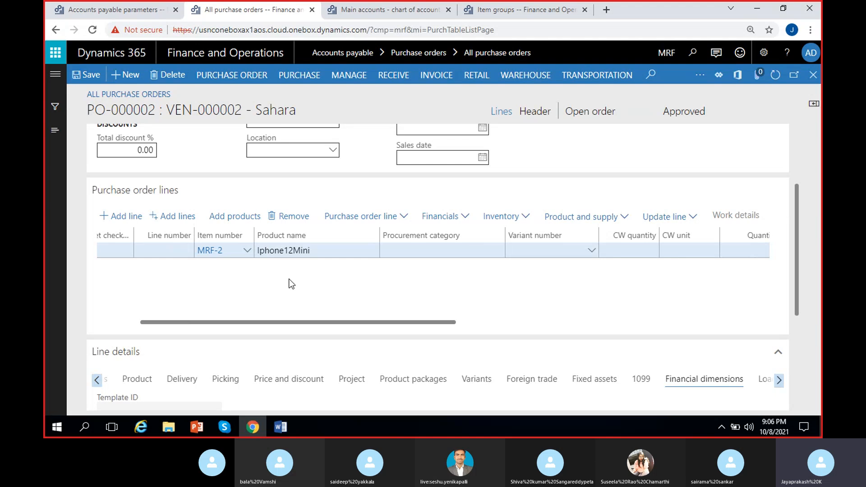
pyautogui.doubleClick(303, 249)
pyautogui.click(313, 278)
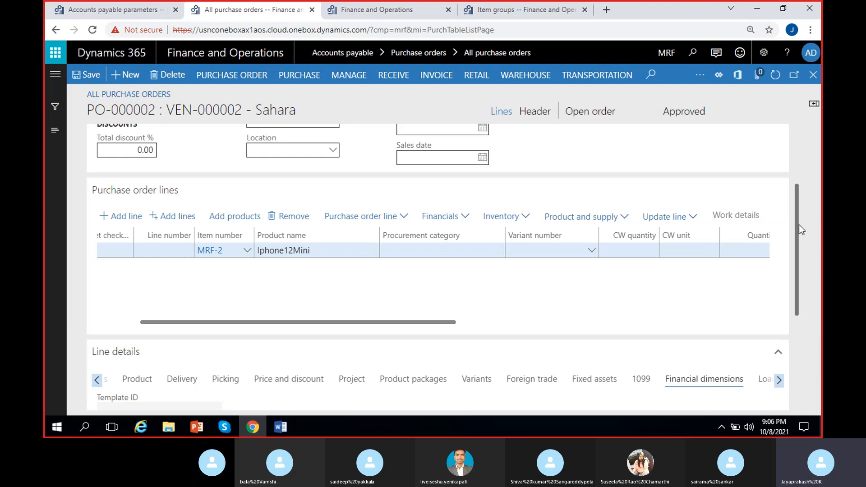
pyautogui.moveTo(799, 224); pyautogui.dragTo(791, 308)
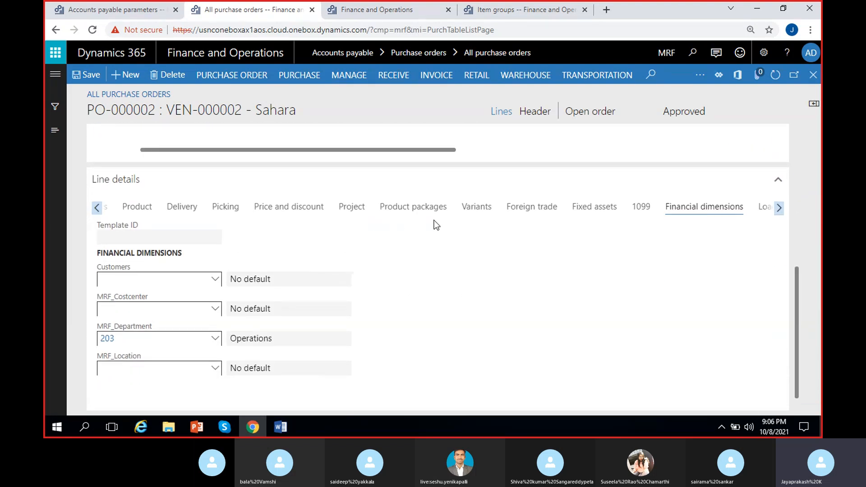
# - Show the product, tracking and storage dimensions in the line details of the Iphone12Mini order line
pyautogui.click(136, 209)
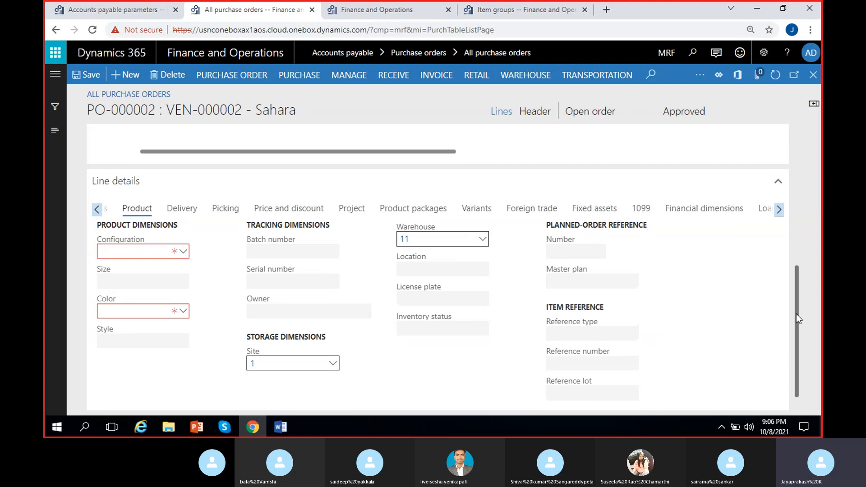
pyautogui.scroll(3, 796, 313)
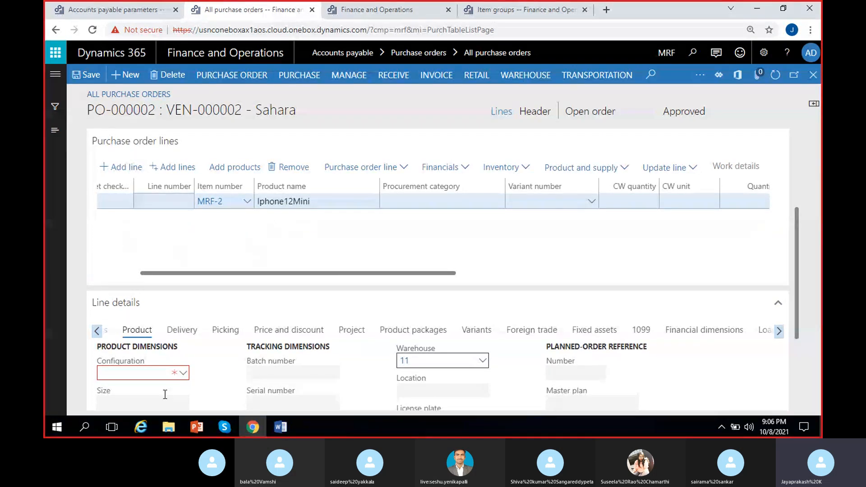
pyautogui.scroll(-2, 796, 297)
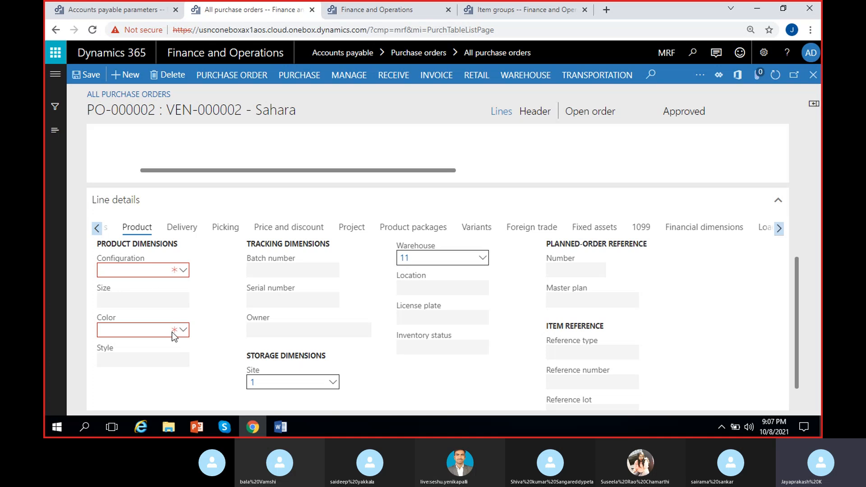
# - Check the Color lookup of the order line for available colors, combinations and on-hand stock
pyautogui.click(184, 332)
pyautogui.click(183, 330)
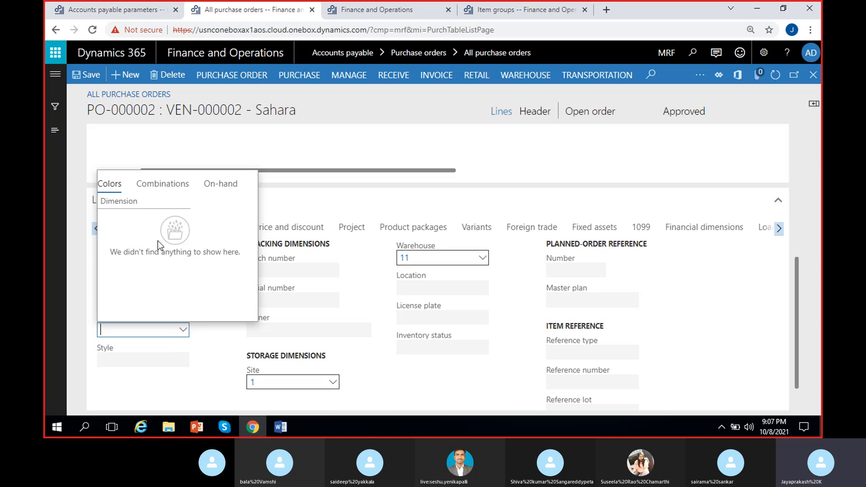
pyautogui.click(174, 189)
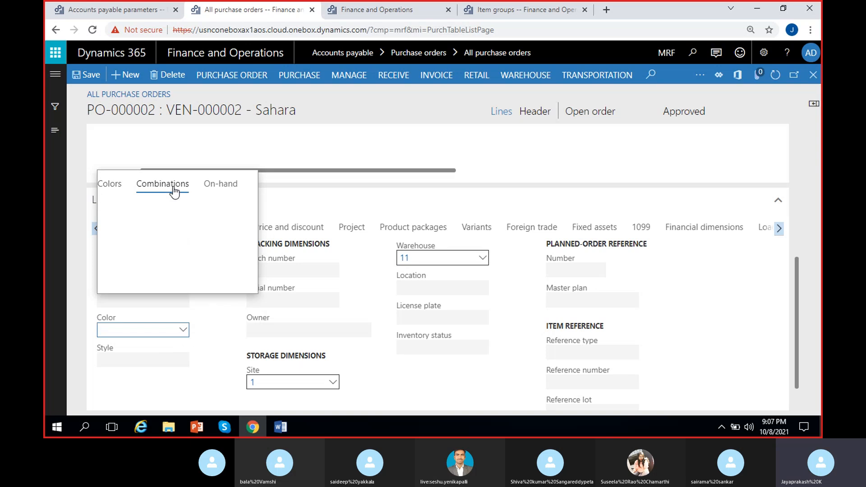
pyautogui.click(226, 187)
pyautogui.click(111, 186)
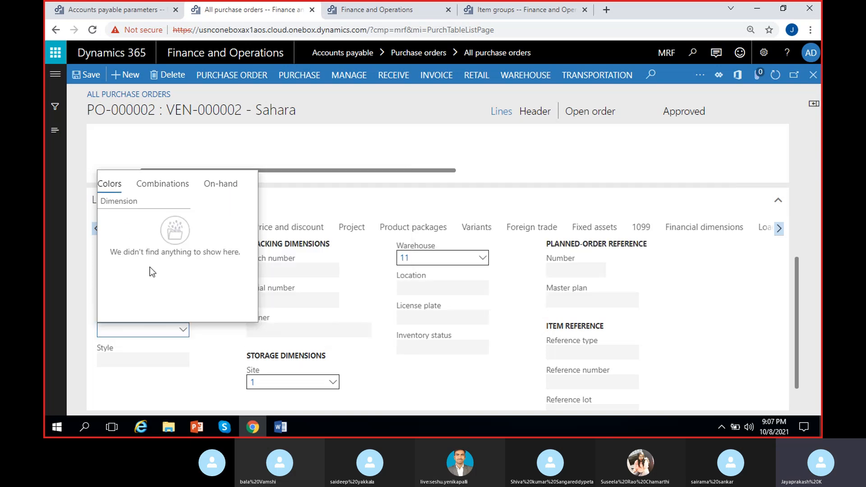
pyautogui.click(218, 333)
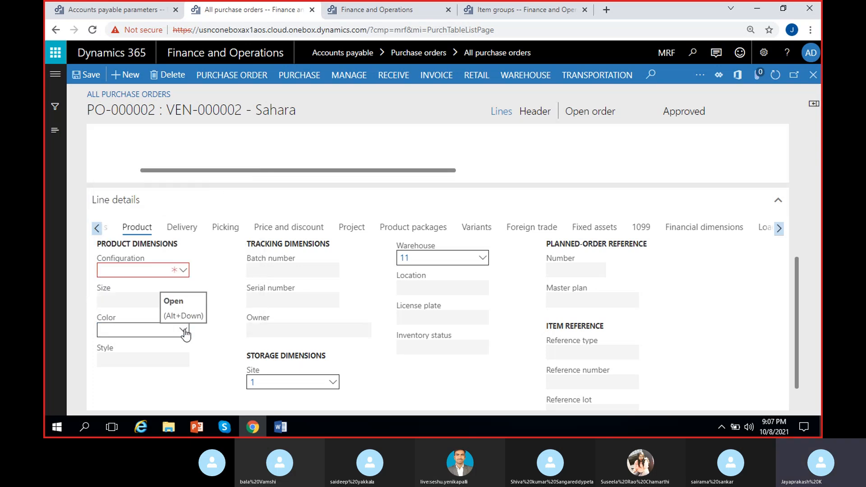
pyautogui.click(184, 331)
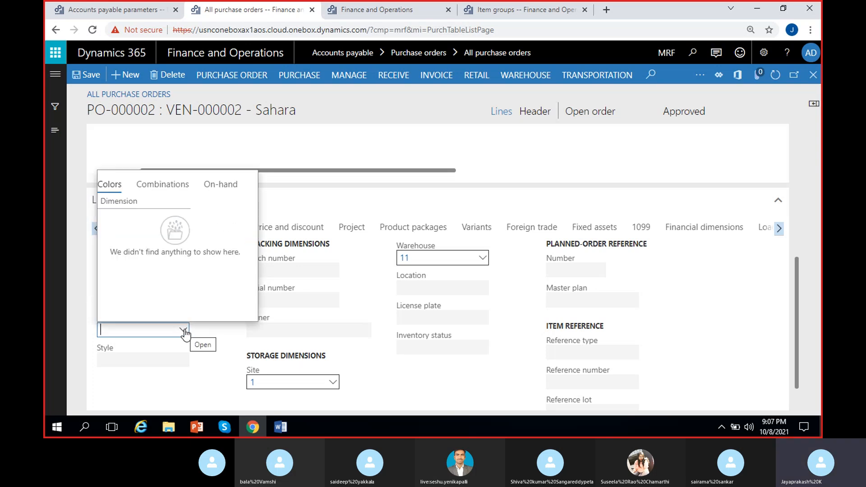
pyautogui.click(164, 189)
pyautogui.click(88, 276)
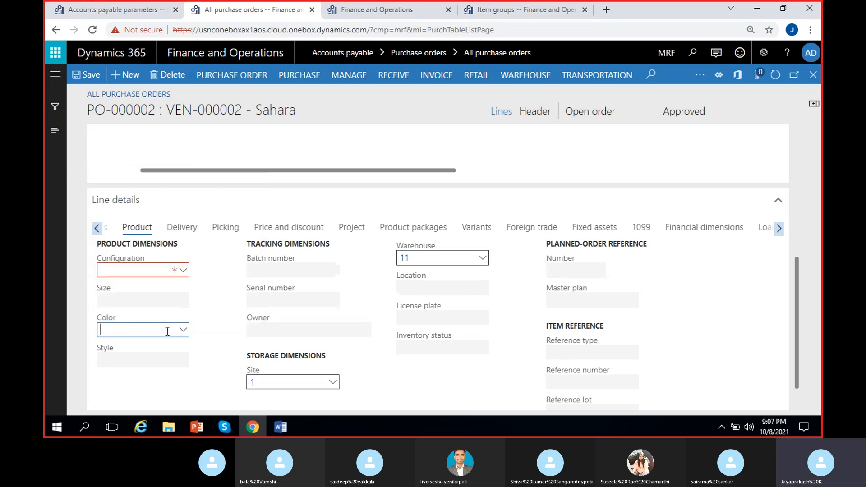
# - Open the product dimensions of MRF-2 from the Color field and save the color descriptions Black, Blue and Yellow
pyautogui.rightClick(187, 330)
pyautogui.click(210, 387)
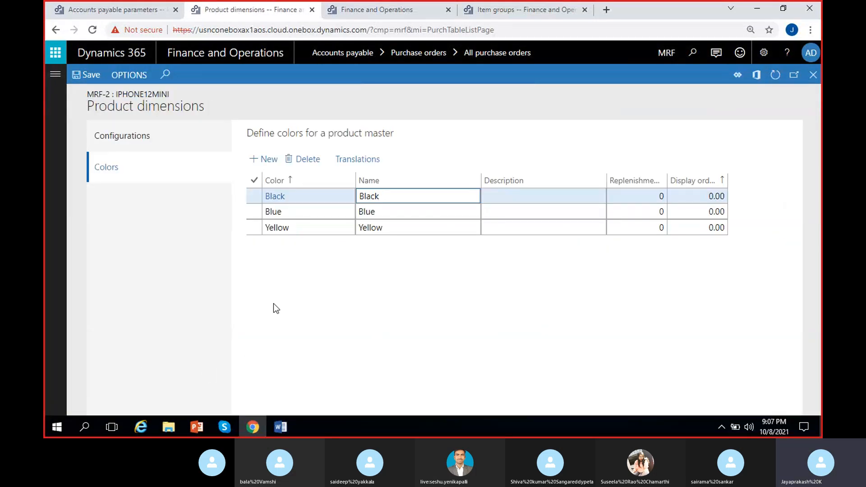
pyautogui.click(314, 283)
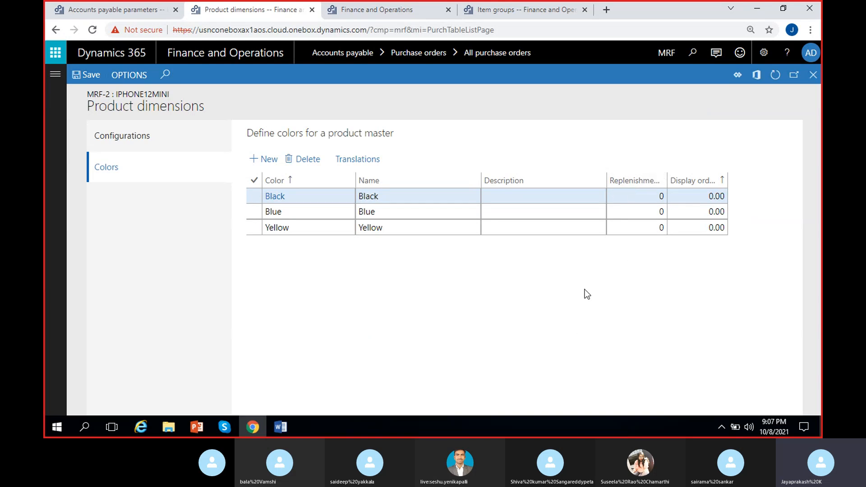
pyautogui.click(533, 194)
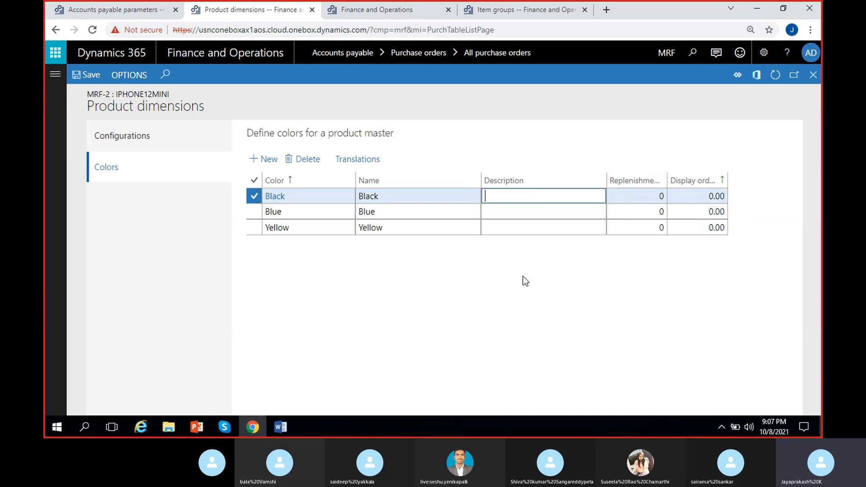
pyautogui.write('Black')
pyautogui.click(551, 211)
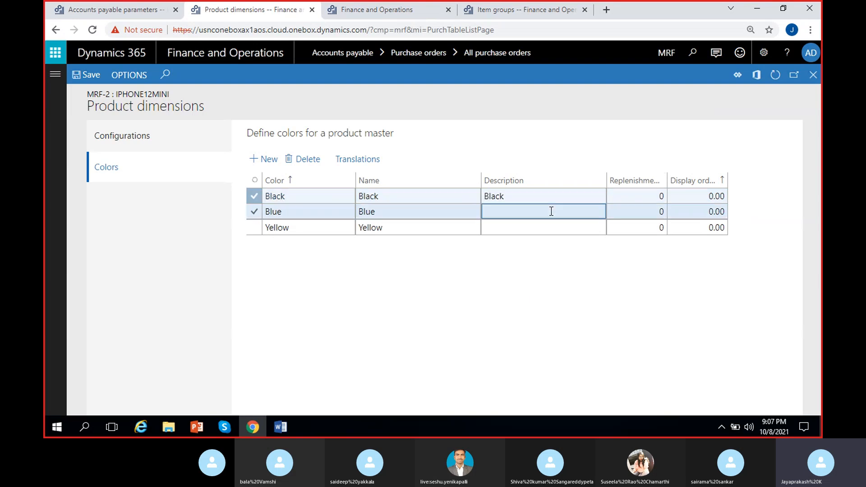
pyautogui.write('Blue')
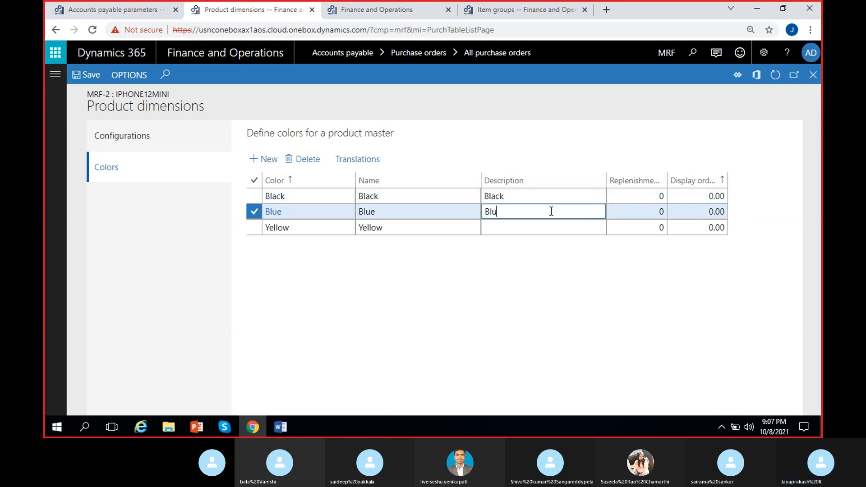
pyautogui.click(547, 226)
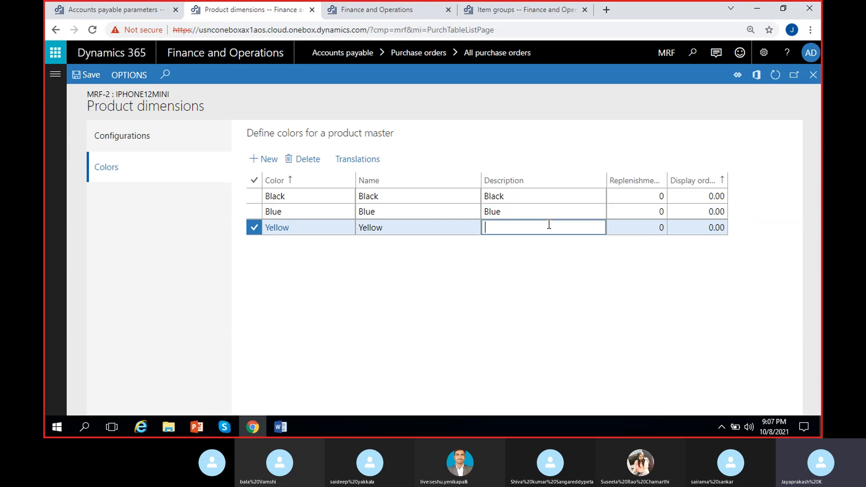
pyautogui.write('Yellow')
pyautogui.click(89, 78)
# - Widen the Replenishment weight and Display order columns of the color list and inspect the display order values
pyautogui.moveTo(664, 180); pyautogui.dragTo(699, 179)
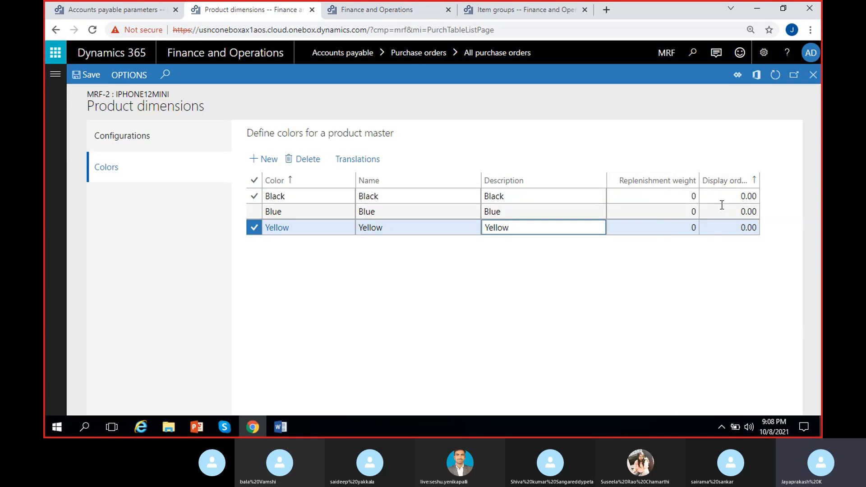
pyautogui.moveTo(759, 176); pyautogui.dragTo(782, 180)
pyautogui.moveTo(640, 410); pyautogui.dragTo(764, 411)
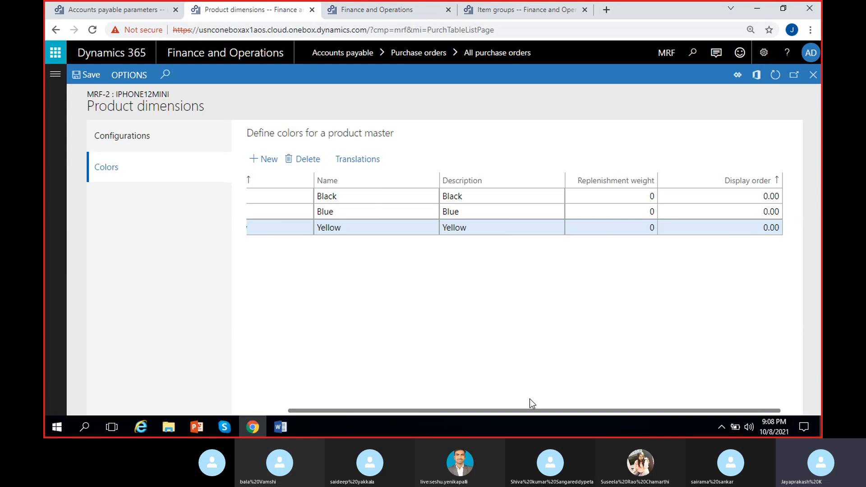
pyautogui.click(711, 212)
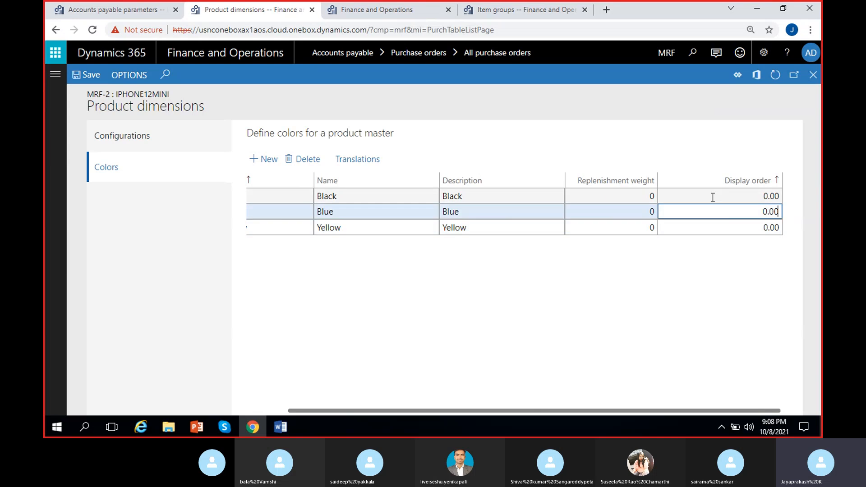
pyautogui.click(711, 197)
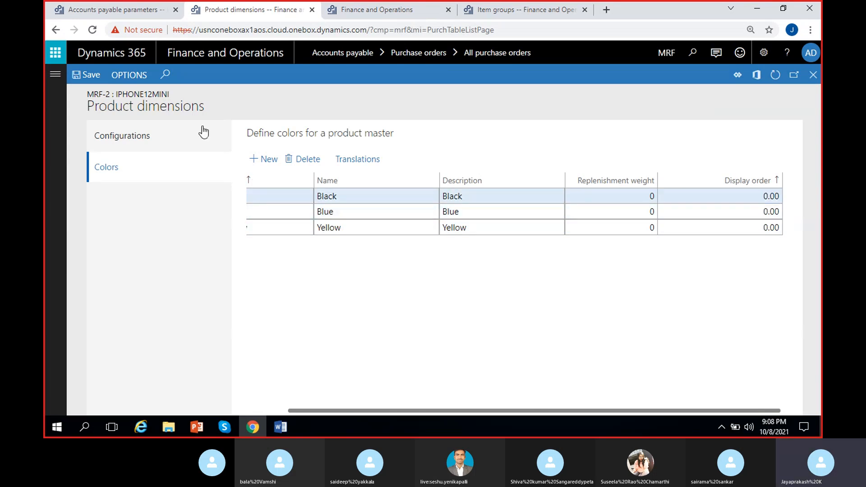
# - In the product's configurations, set the descriptions of the first two entries to 128GB and 256GB
pyautogui.click(150, 137)
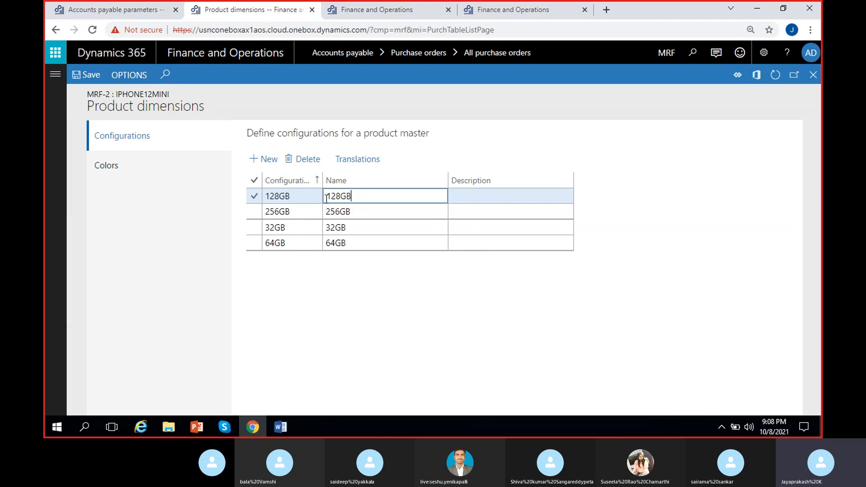
pyautogui.click(522, 198)
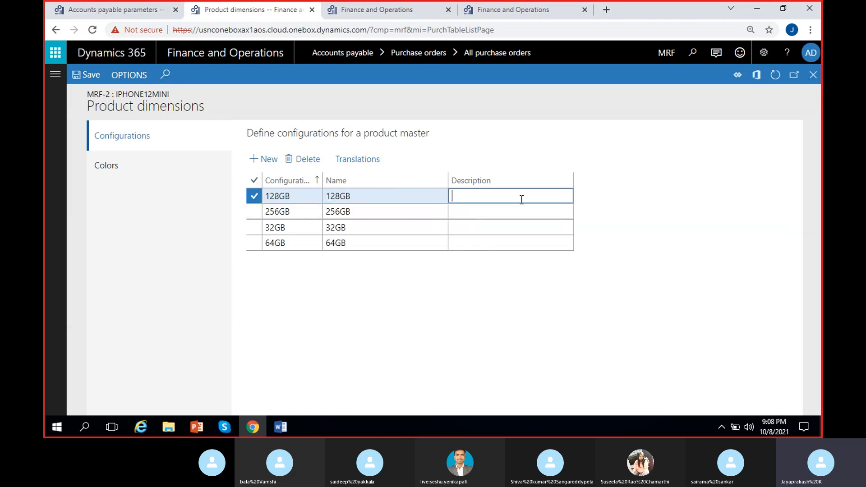
pyautogui.write('128GB')
pyautogui.click(391, 213)
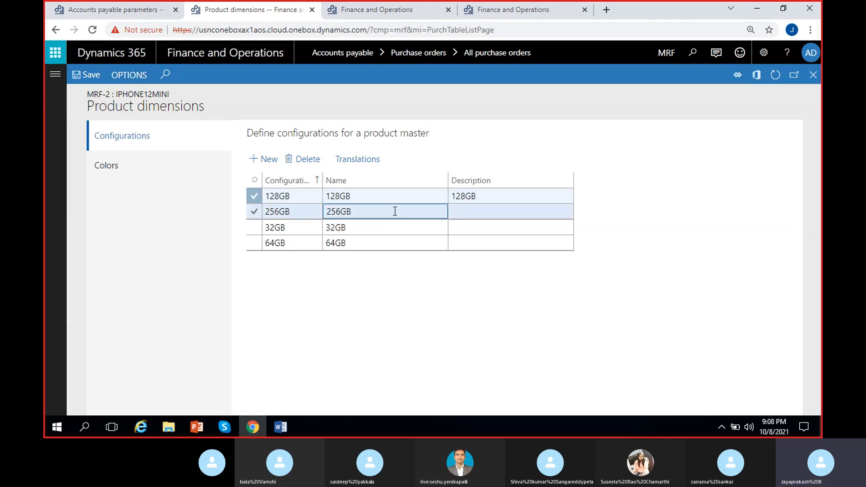
pyautogui.hotkey('ctrl', 'a')
pyautogui.hotkey('ctrl', 'c')
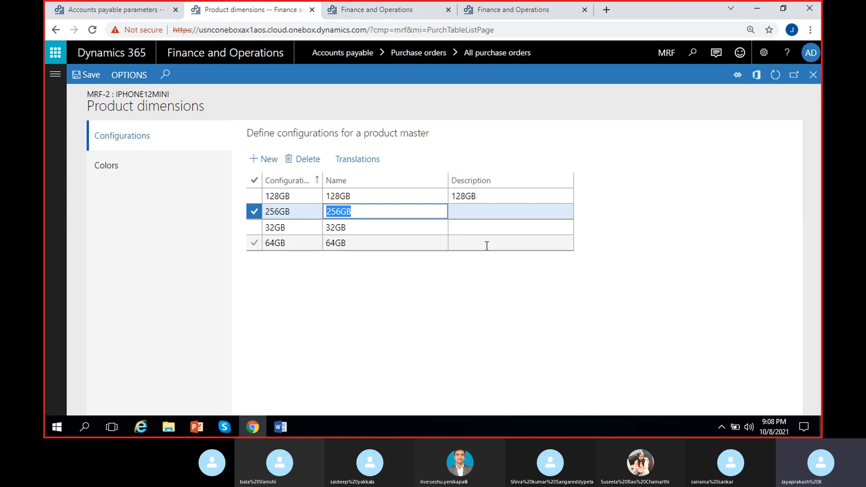
pyautogui.click(486, 213)
pyautogui.hotkey('ctrl', 'v')
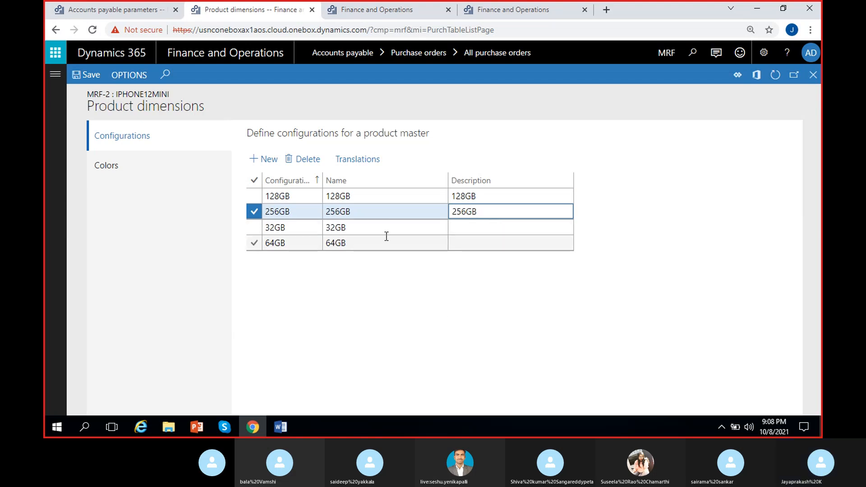
# - Fill in the descriptions 32GB and 64GB for the remaining configurations and return to the Sahara purchase order
pyautogui.click(387, 237)
pyautogui.click(394, 231)
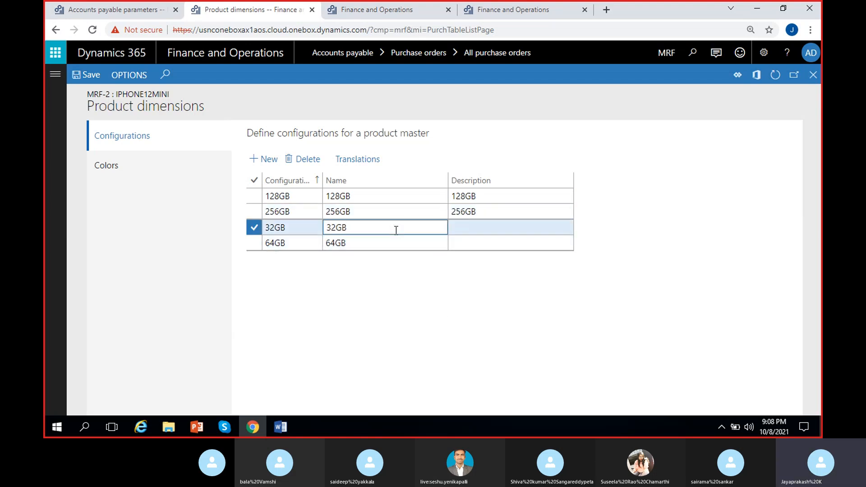
pyautogui.hotkey('ctrl', 'a')
pyautogui.click(501, 232)
pyautogui.write('32GB')
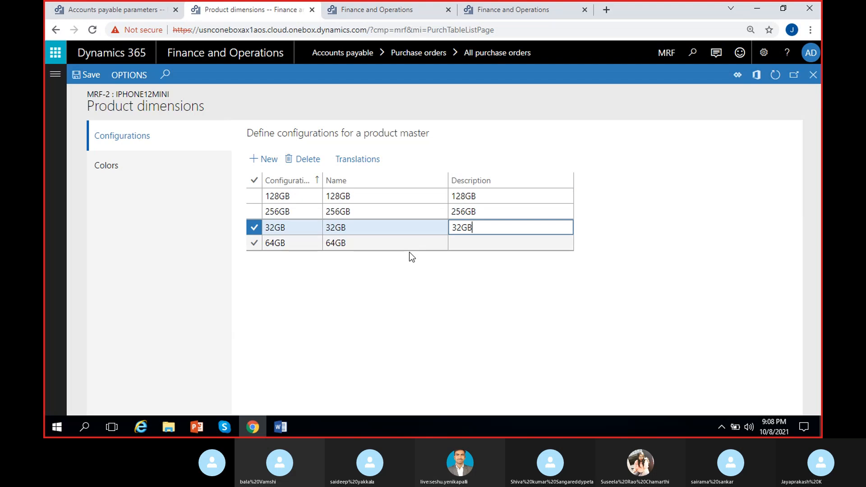
pyautogui.click(350, 242)
pyautogui.hotkey('ctrl', 'a')
pyautogui.hotkey('ctrl', 'c')
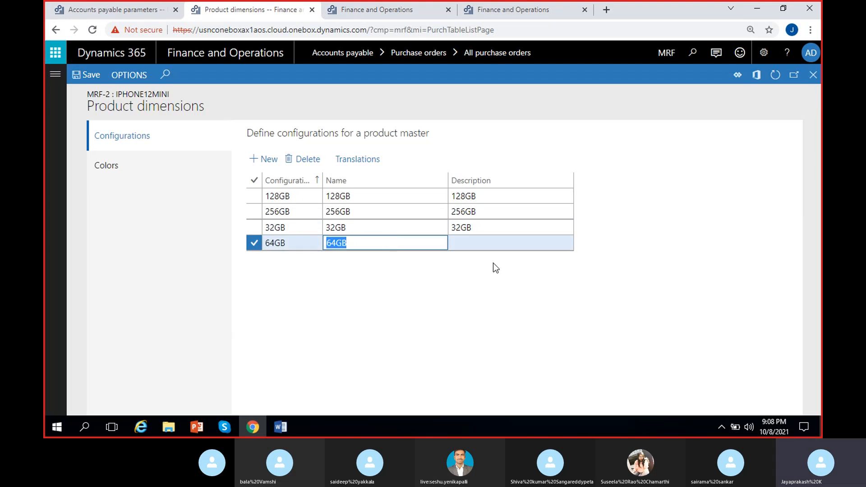
pyautogui.click(491, 244)
pyautogui.hotkey('ctrl', 'v')
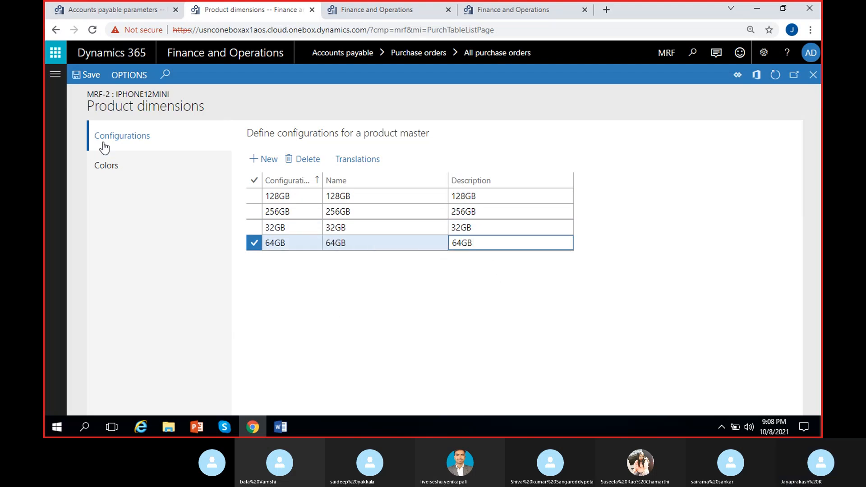
pyautogui.click(812, 75)
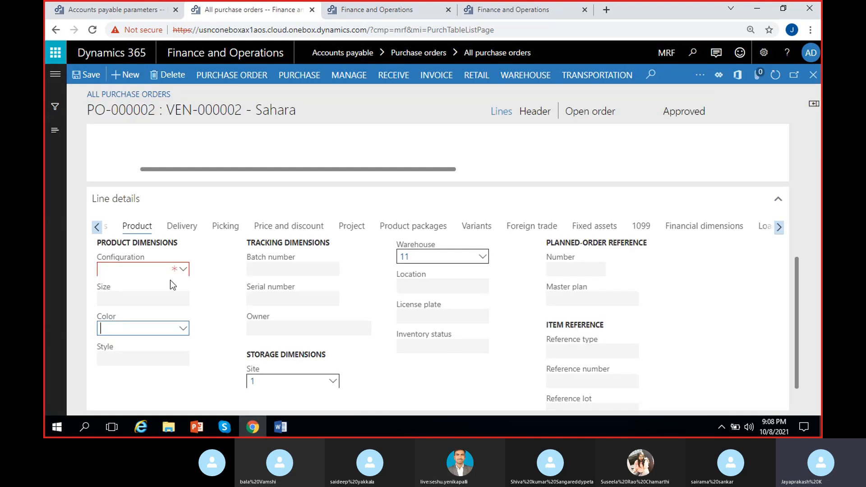
# - In the combinations of the Color lookup, enable Range inventory dimensions and disable Select entire combination
pyautogui.click(184, 328)
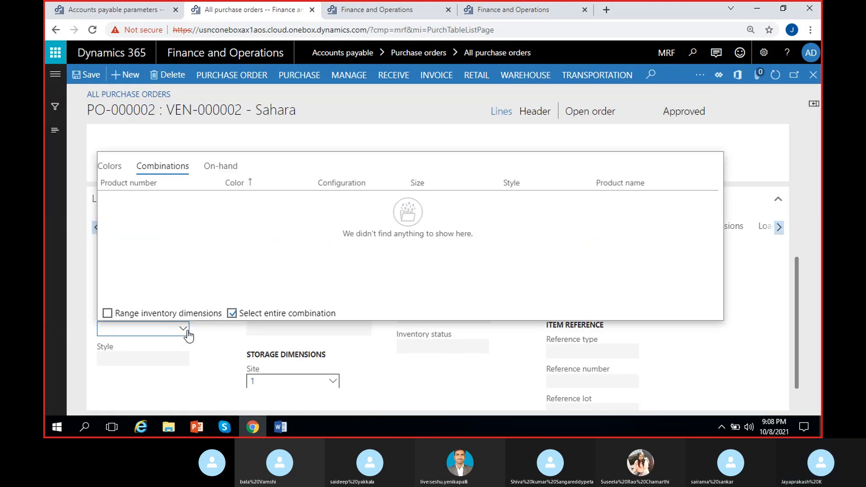
pyautogui.click(108, 315)
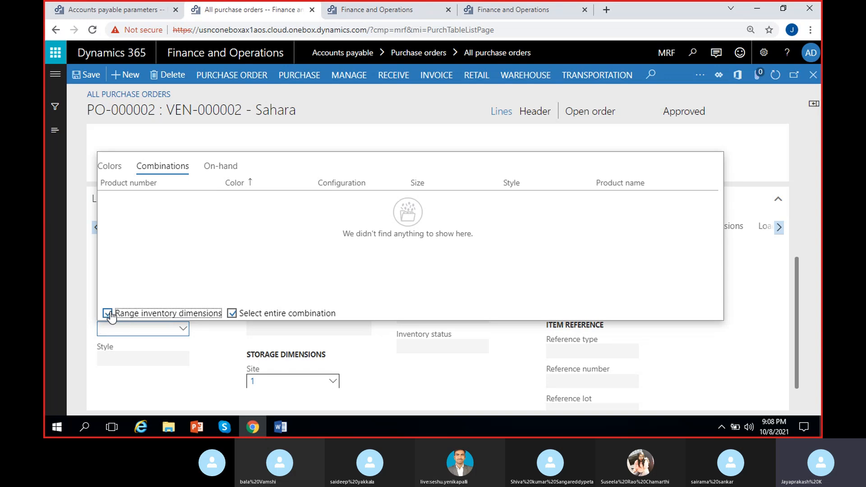
pyautogui.click(232, 314)
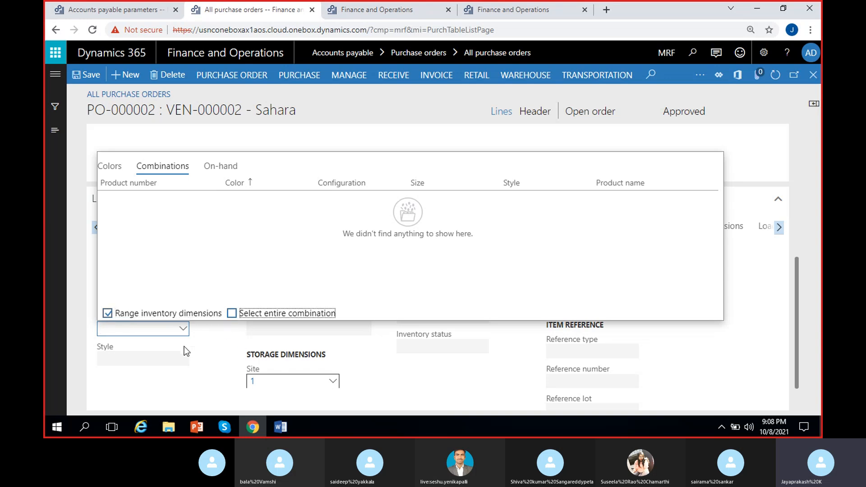
# - In the on-hand view of the Color lookup, clear the Color column filter and enable Range inventory dimensions
pyautogui.click(110, 167)
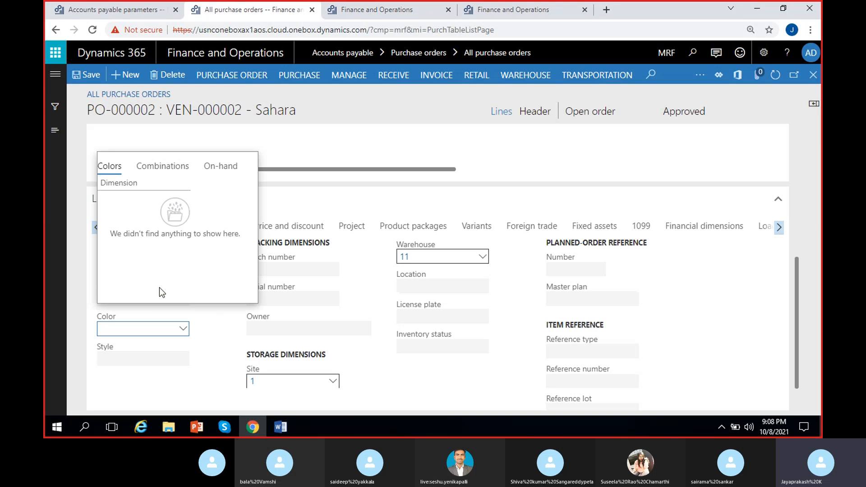
pyautogui.click(221, 167)
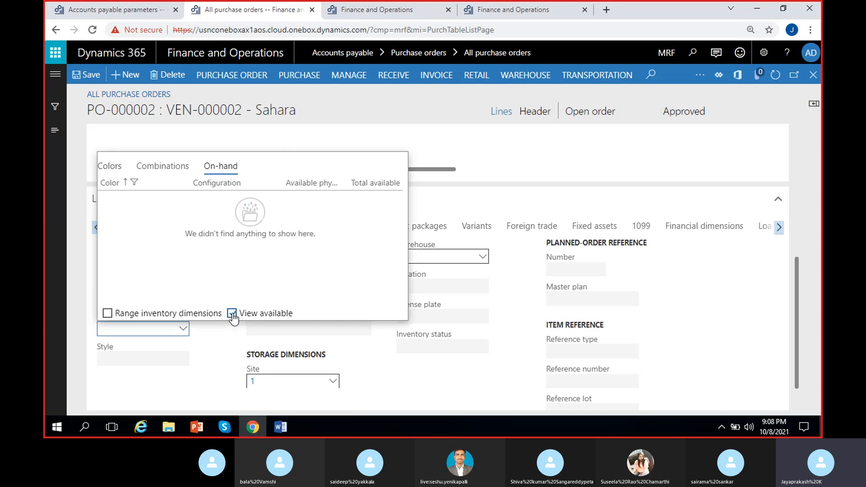
pyautogui.click(141, 187)
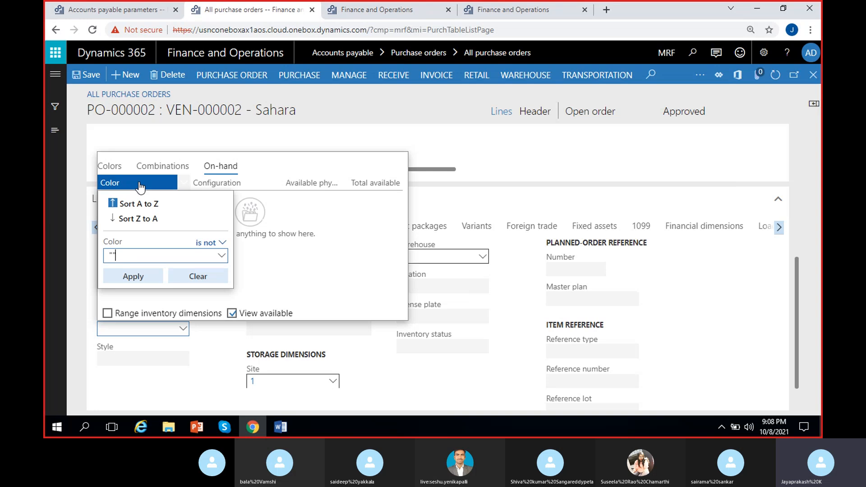
pyautogui.click(195, 276)
pyautogui.click(125, 317)
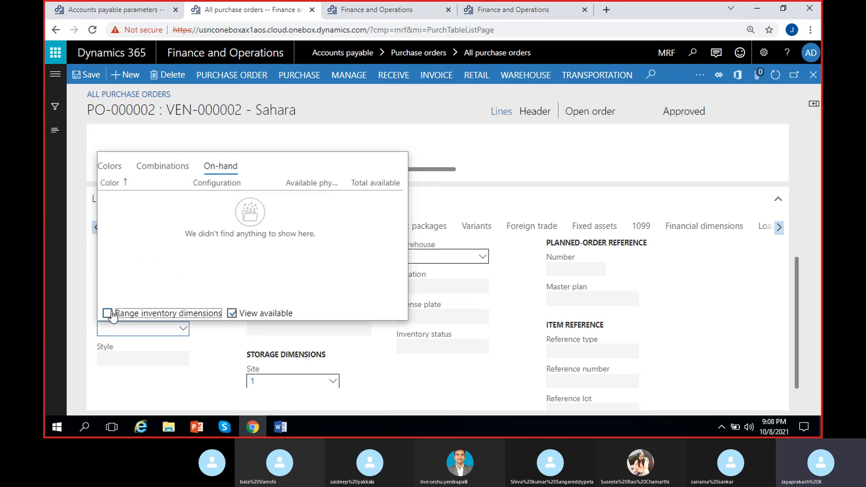
# - Check the color list and on-hand view of the Color lookup again, and close the lookup without choosing a color
pyautogui.click(107, 167)
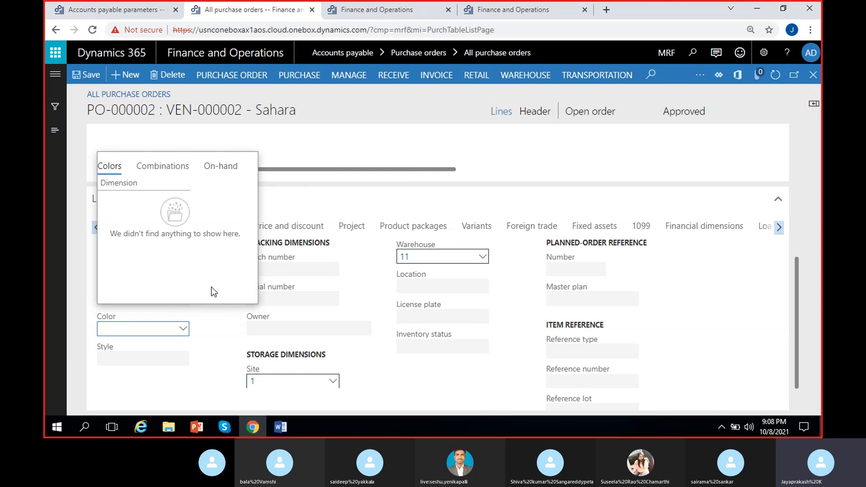
pyautogui.click(230, 167)
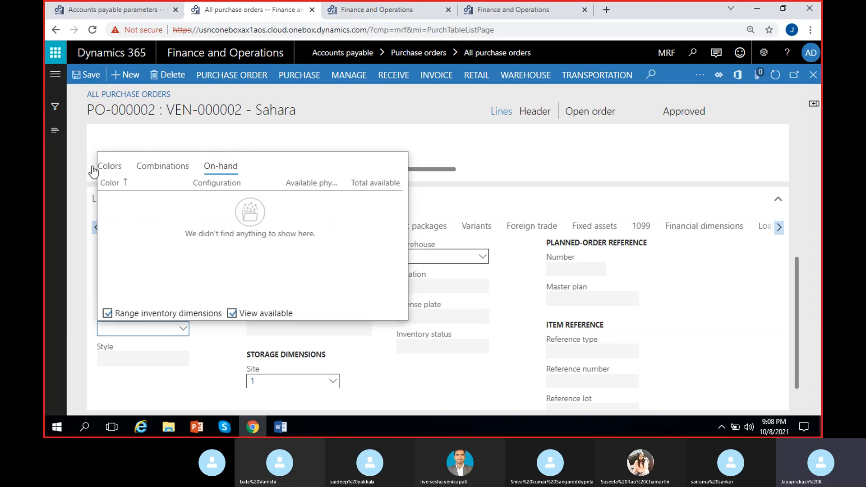
pyautogui.click(116, 167)
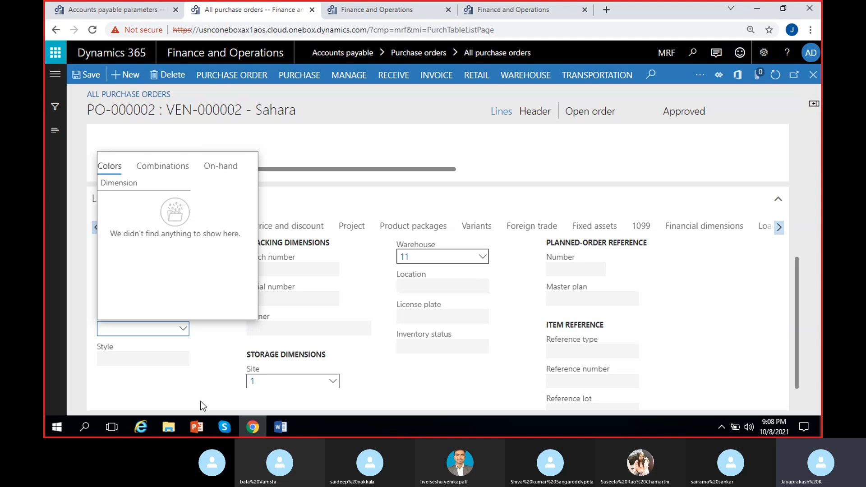
pyautogui.click(217, 352)
# - Remove the MRF-2 (Iphone12Mini) line from the purchase order lines
pyautogui.scroll(5, 370, 282)
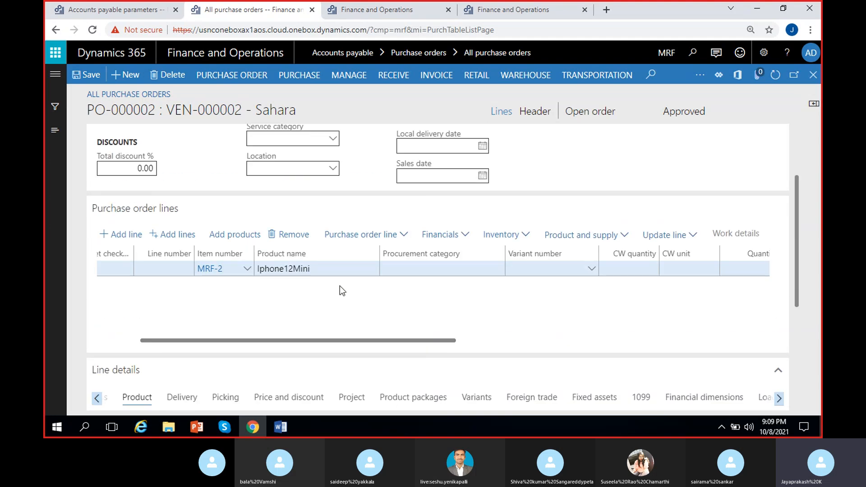
pyautogui.moveTo(232, 345); pyautogui.dragTo(127, 321)
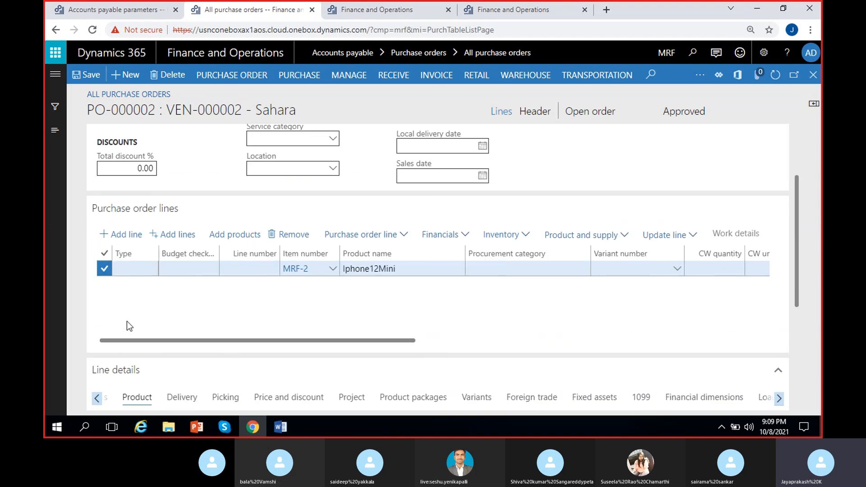
pyautogui.click(294, 239)
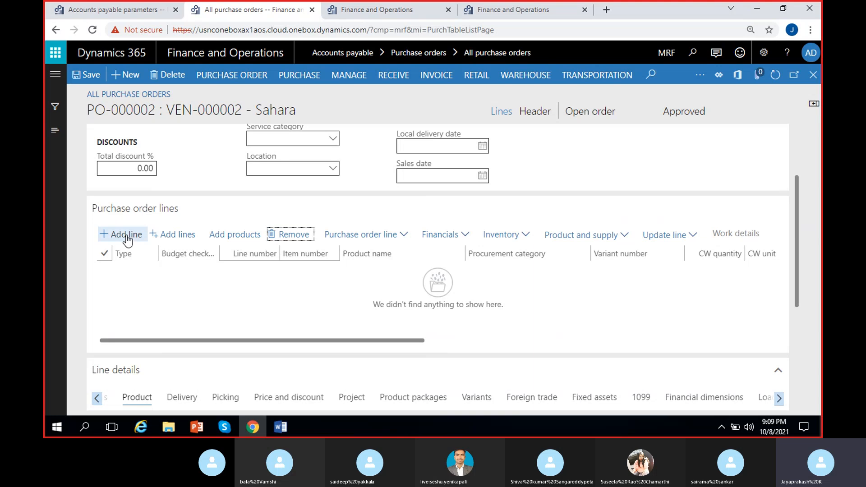
# - Add a new purchase order line for item MRF-1 (Cycle) and review its quantity, unit price and net amount
pyautogui.click(167, 310)
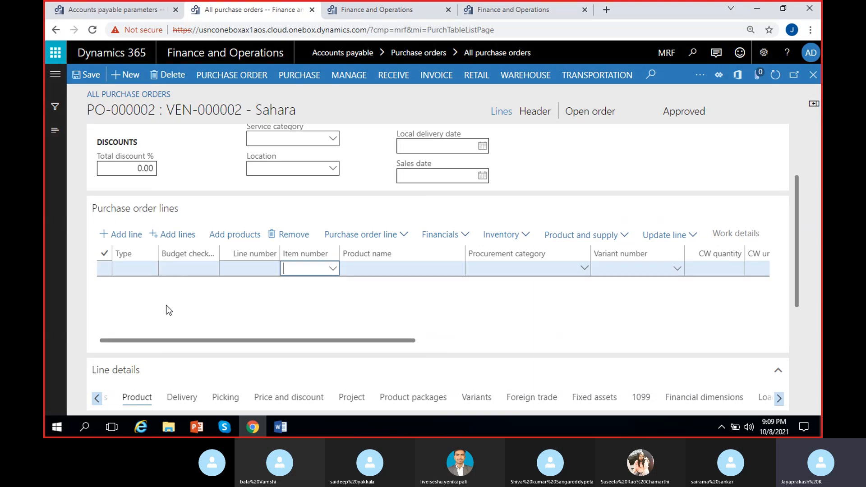
pyautogui.click(333, 268)
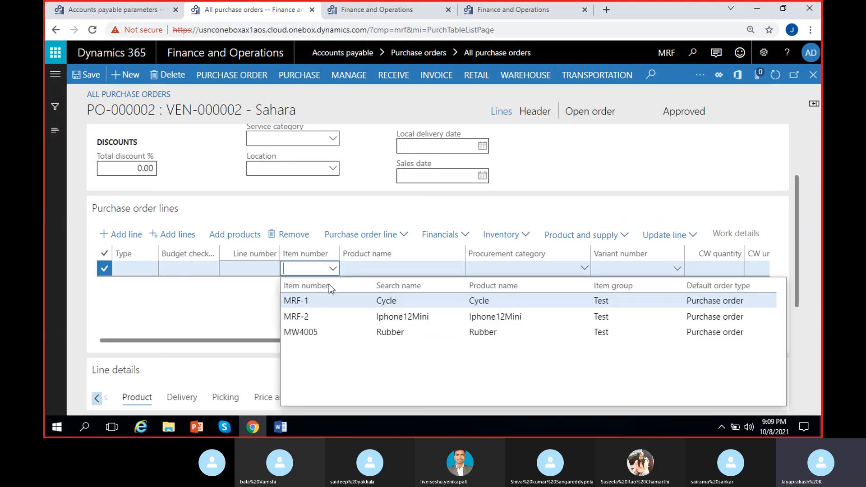
pyautogui.click(359, 297)
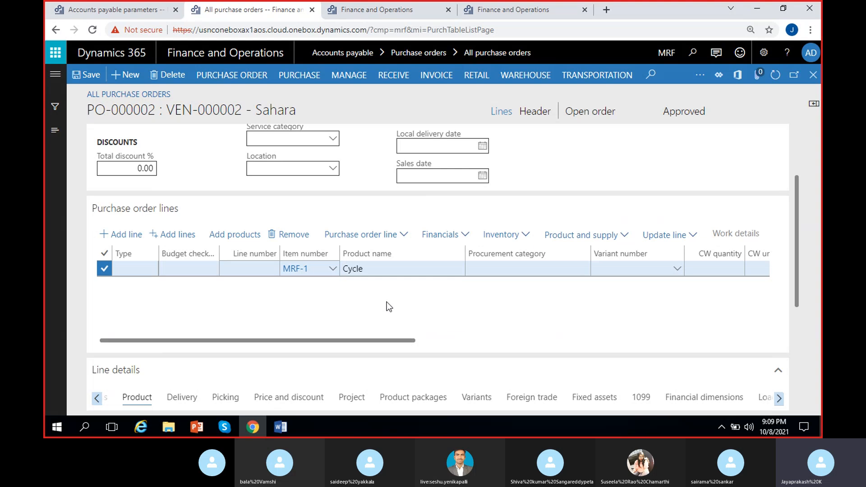
pyautogui.hscroll(6, 386, 302)
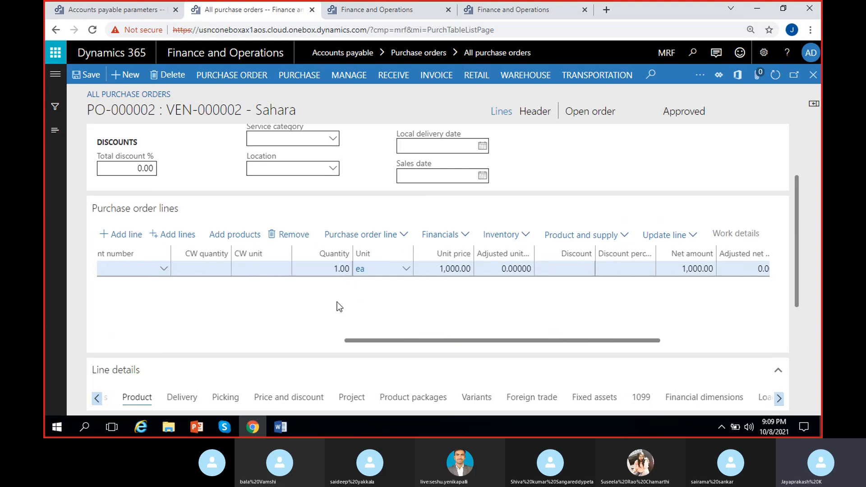
pyautogui.hscroll(3, 366, 311)
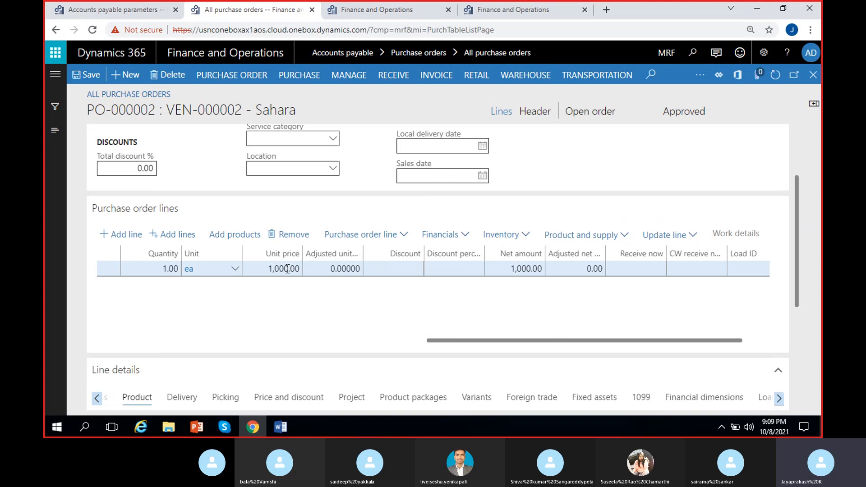
pyautogui.hscroll(2, 357, 311)
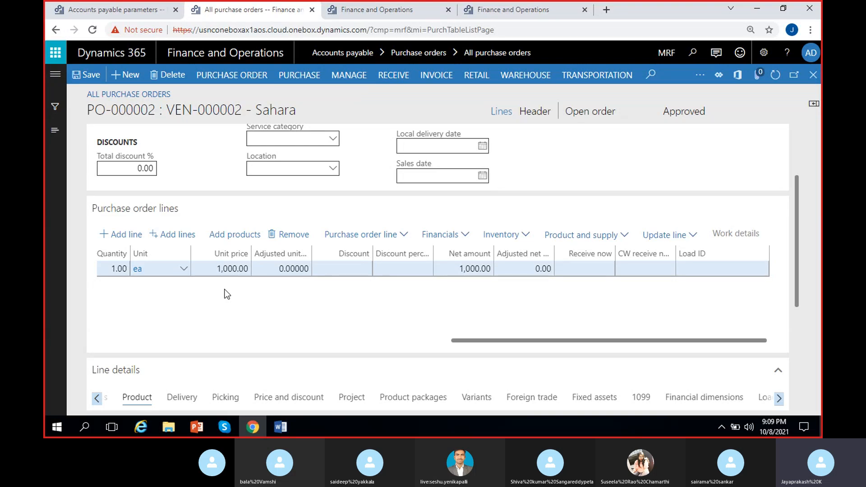
# - Switch to the Word notes and highlight the item, quantity and Item price parts of the PO creation line
pyautogui.click(288, 426)
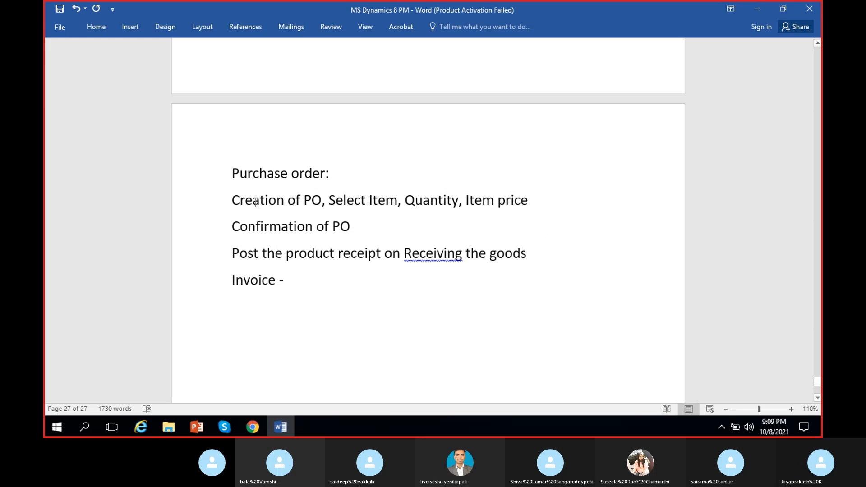
pyautogui.moveTo(327, 200); pyautogui.dragTo(526, 201)
pyautogui.click(405, 200)
pyautogui.moveTo(466, 201); pyautogui.dragTo(526, 205)
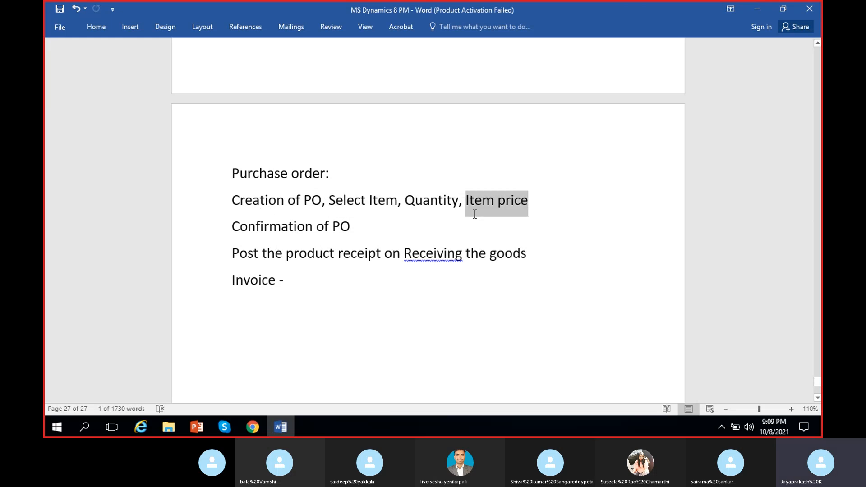
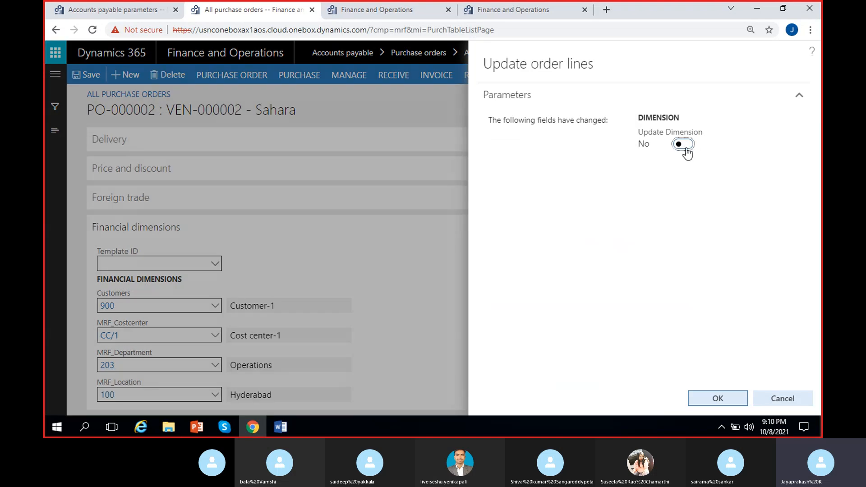
# - Set Update Dimension to Yes for the order lines, apply the update, and review the MRF-1 line's quantity, price and net amount
pyautogui.click(685, 147)
pyautogui.click(709, 394)
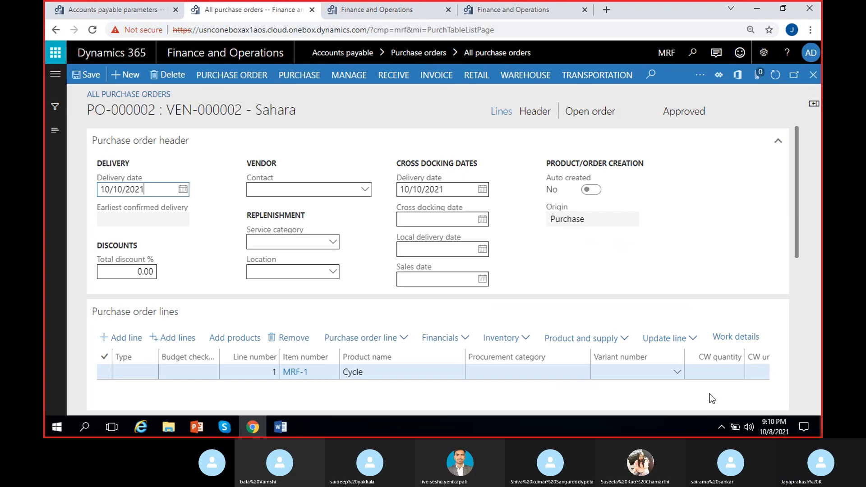
pyautogui.hscroll(5, 683, 390)
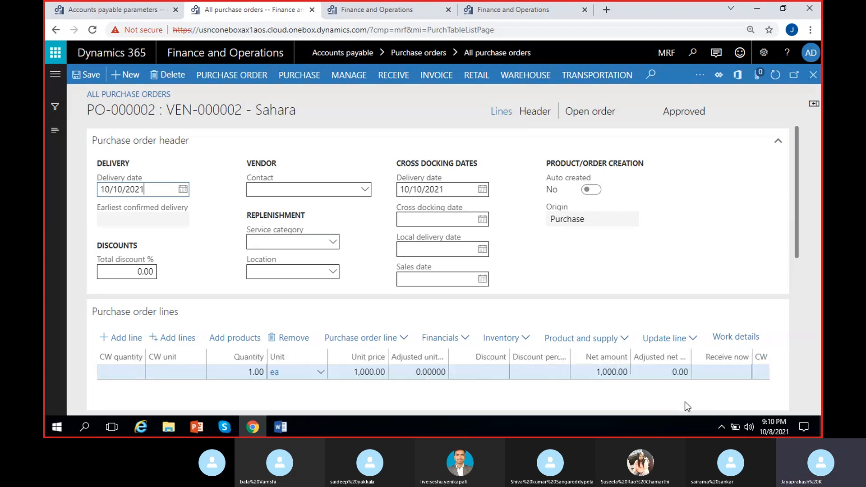
# - Confirm the purchase order for Sahara, dismiss the notification, and check the approval and order status
pyautogui.click(299, 75)
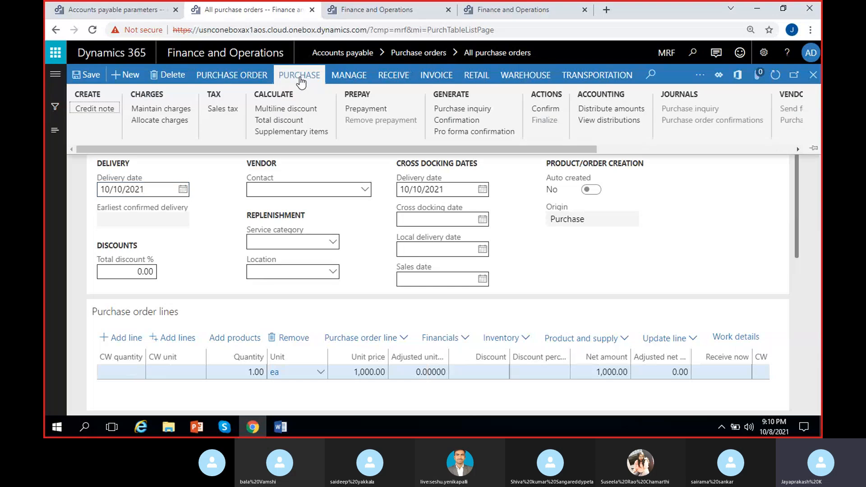
pyautogui.click(545, 110)
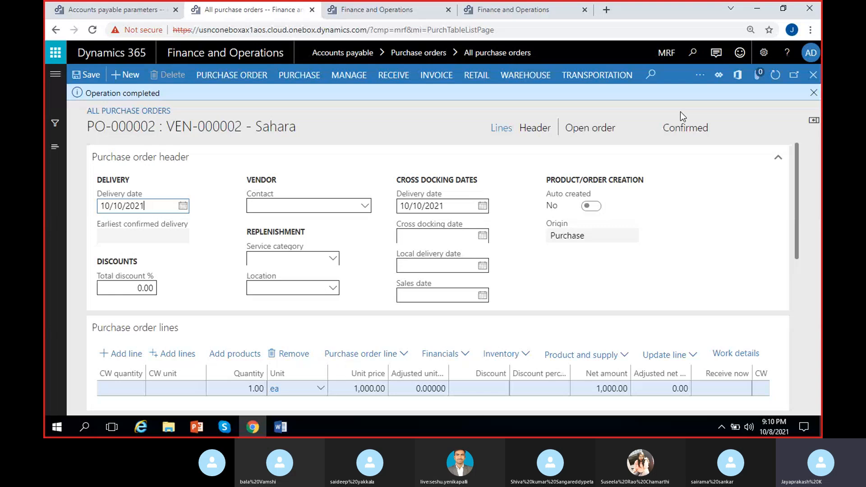
pyautogui.click(694, 129)
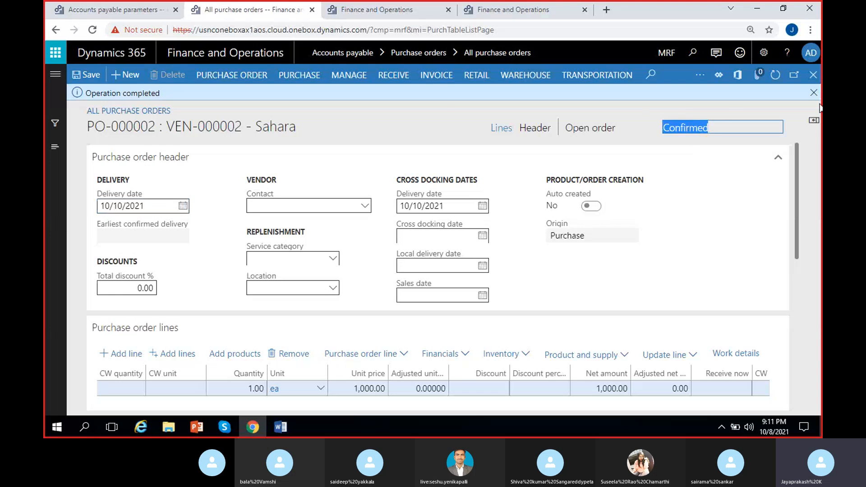
pyautogui.click(813, 92)
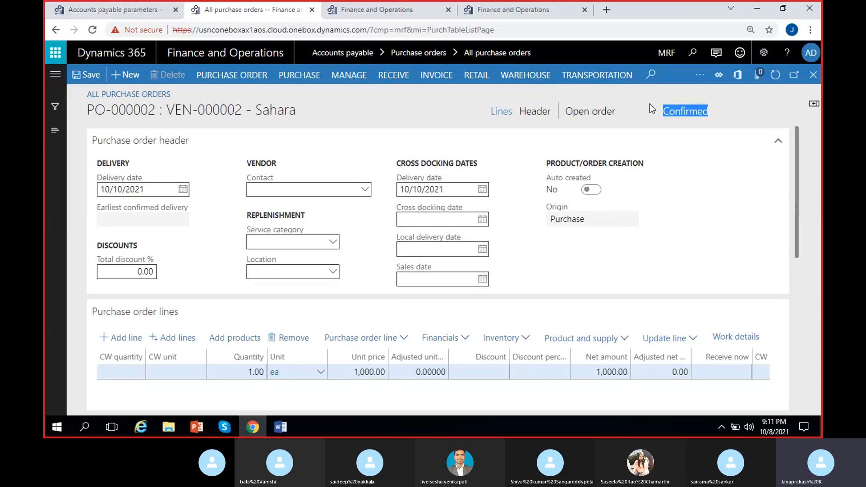
pyautogui.click(649, 109)
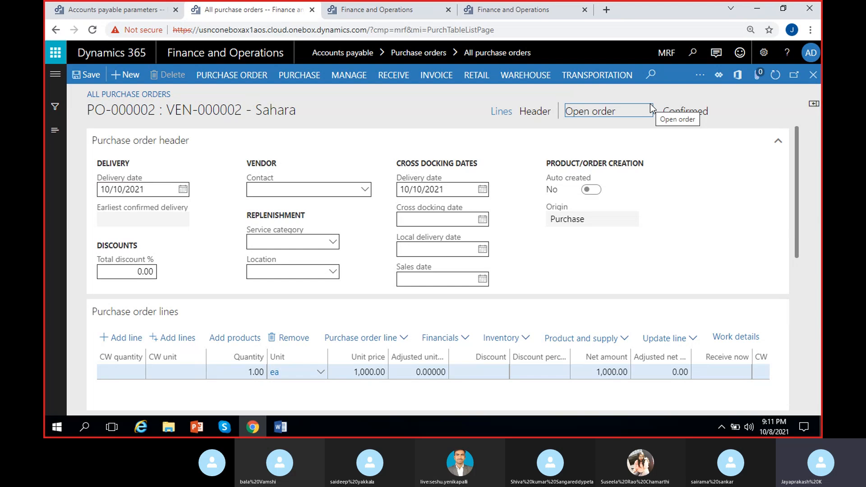
pyautogui.click(456, 106)
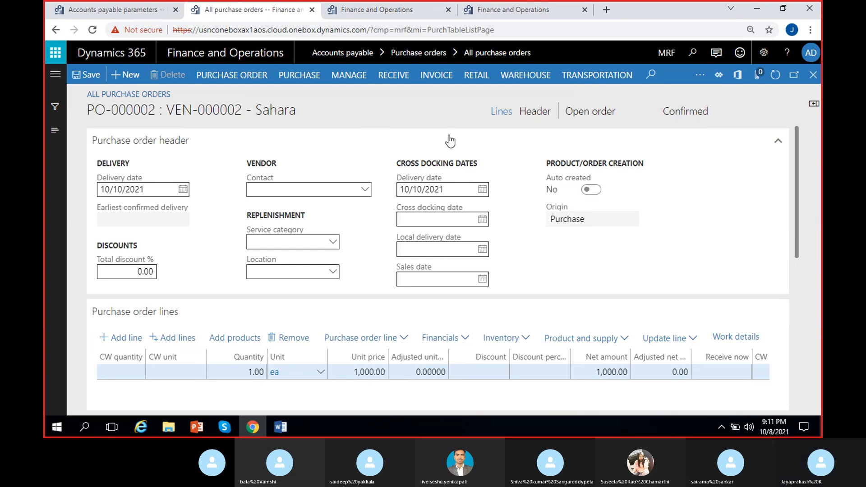
# - Switch to the Word notes and append "(Receive – Generate – Product receipt)" to the line about posting the product receipt
pyautogui.click(288, 426)
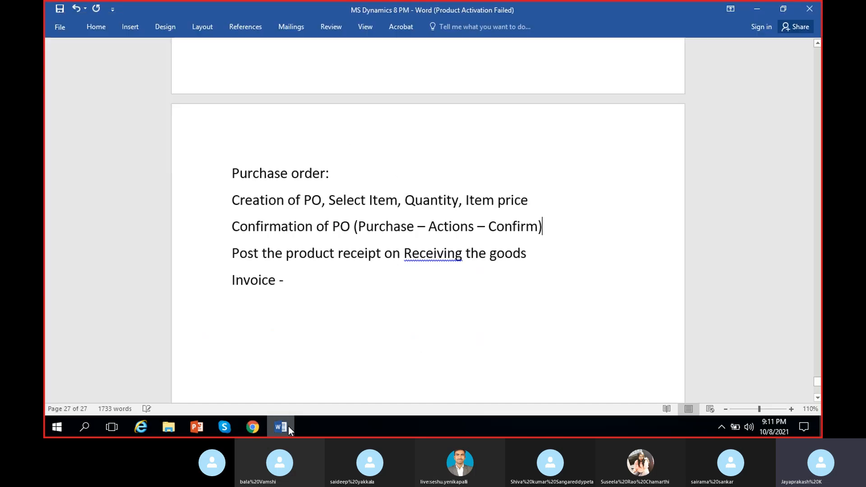
pyautogui.click(547, 253)
pyautogui.write('(Rev')
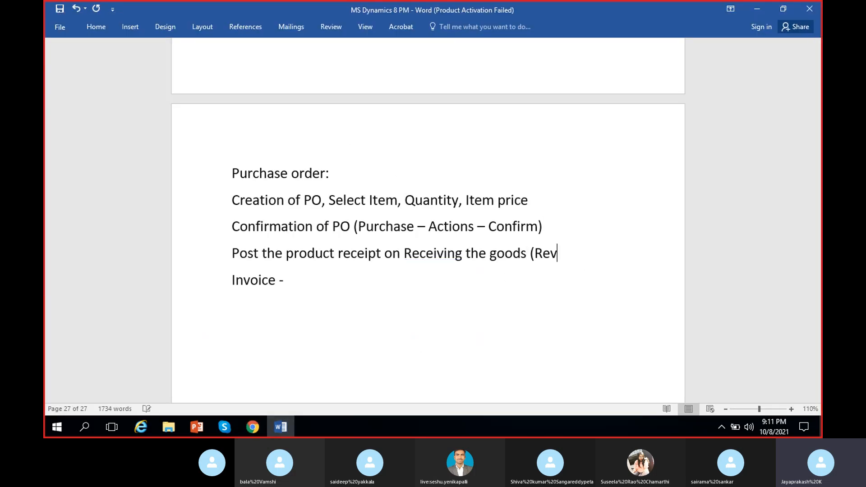
pyautogui.press('BackSpace')
pyautogui.write('ceive - Gener')
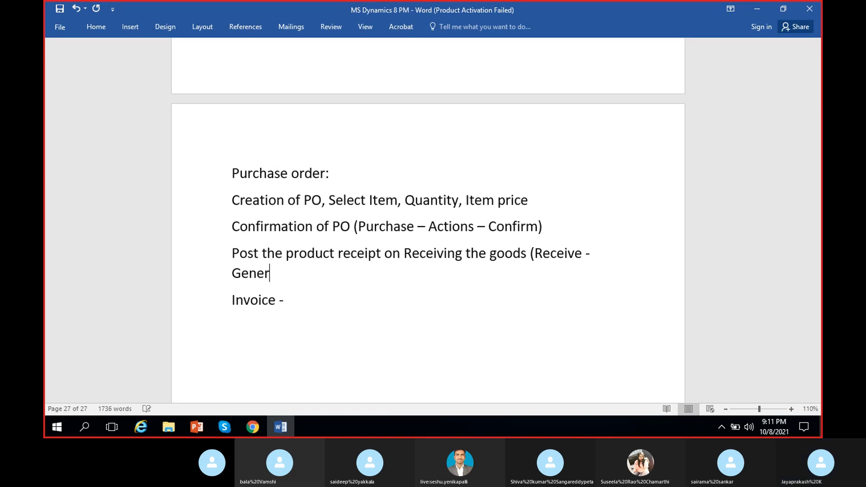
pyautogui.write('ate - P')
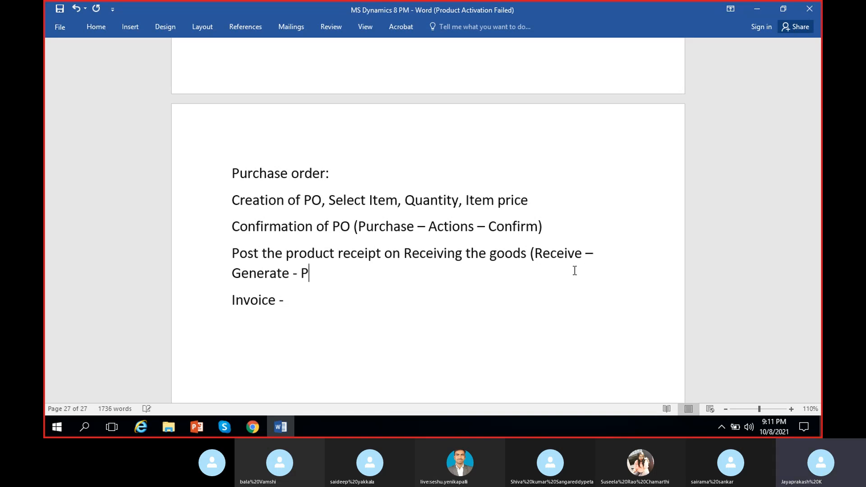
pyautogui.write('roduct receipt)')
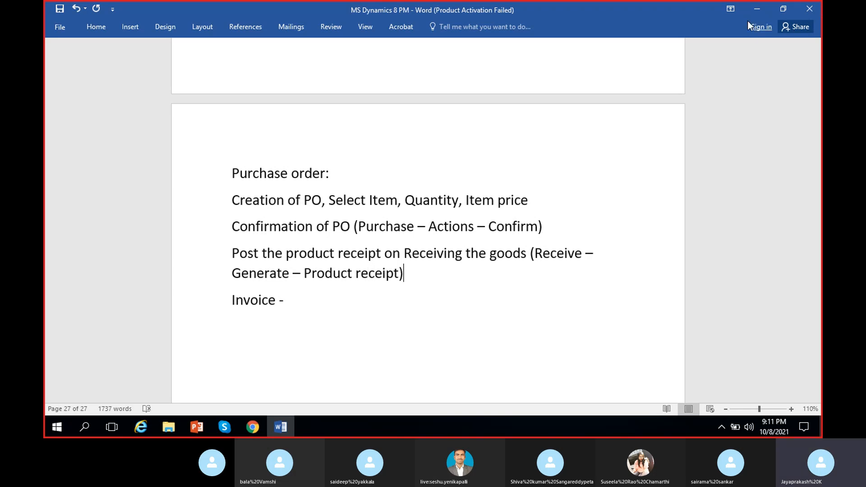
# - Back in Dynamics 365, generate a product receipt for the order with product receipt number SHPRN-01 and receipt date 10/10/2021
pyautogui.click(757, 9)
pyautogui.click(393, 74)
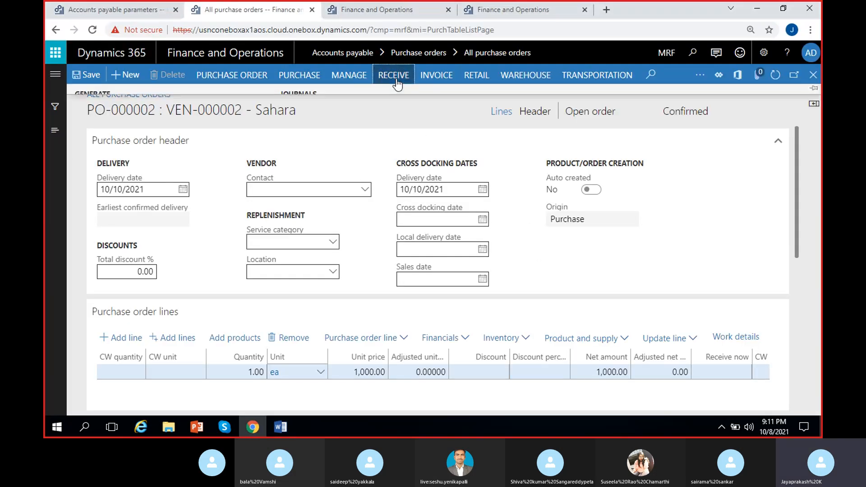
pyautogui.click(129, 120)
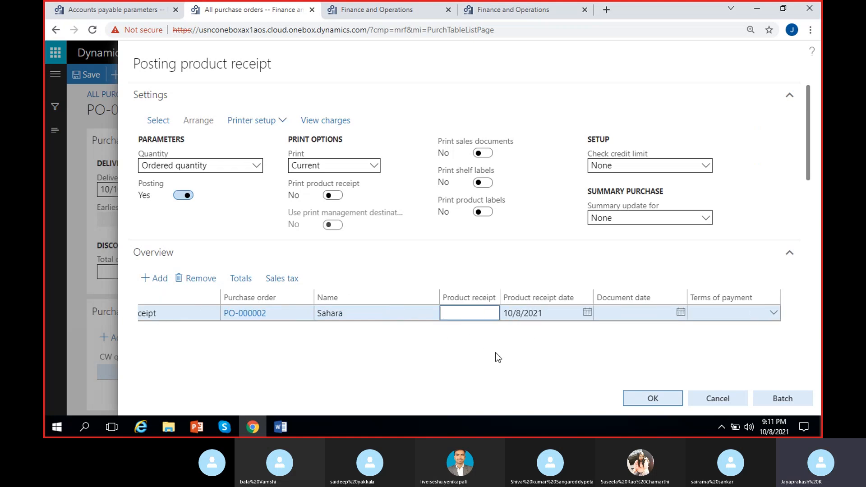
pyautogui.write('SHPRN-01')
pyautogui.click(586, 312)
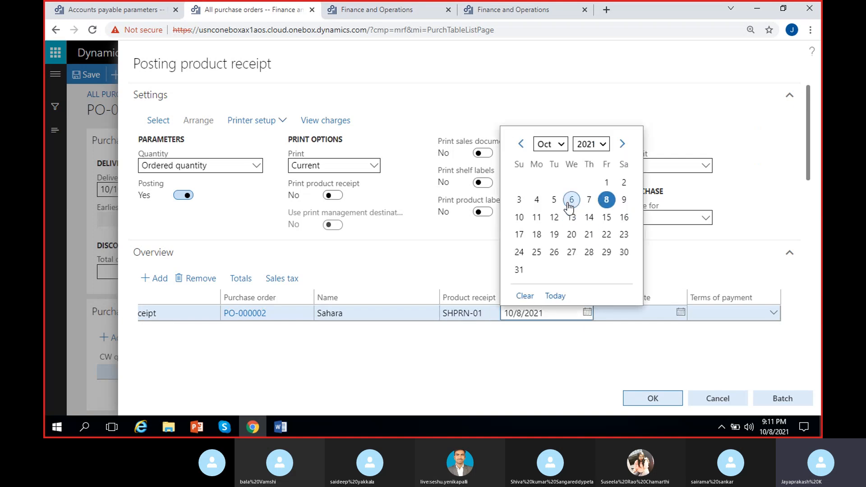
pyautogui.click(519, 217)
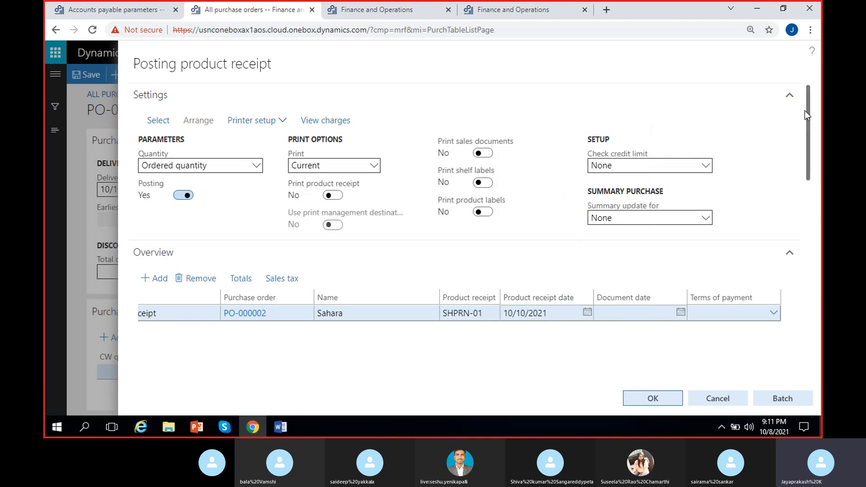
# - Review the MRF-1 line in the product receipt, post the receipt, and dismiss the notification
pyautogui.moveTo(804, 110); pyautogui.dragTo(785, 226)
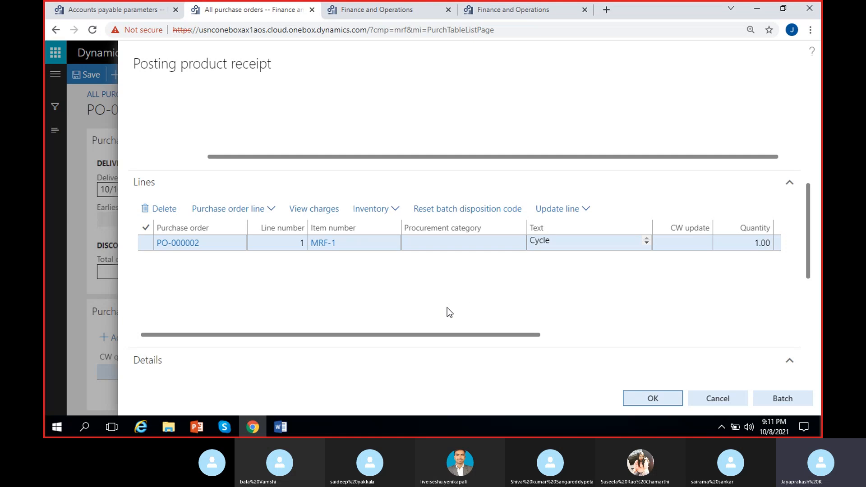
pyautogui.moveTo(447, 334); pyautogui.dragTo(731, 348)
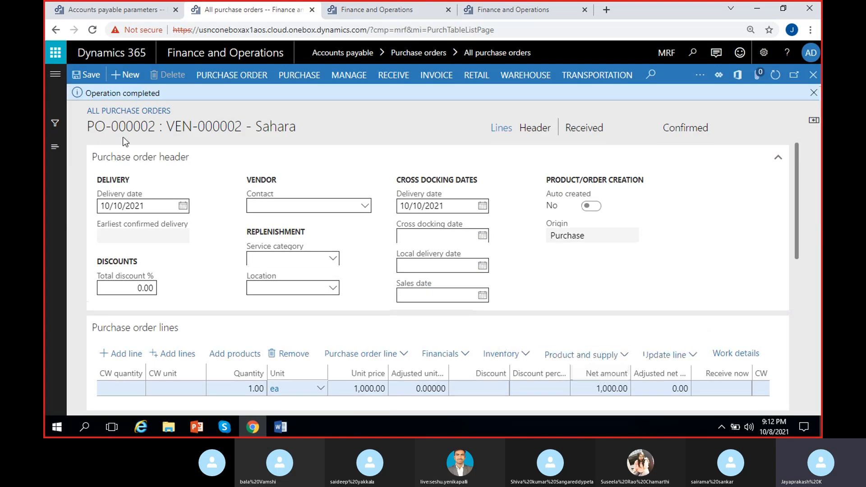
pyautogui.click(812, 93)
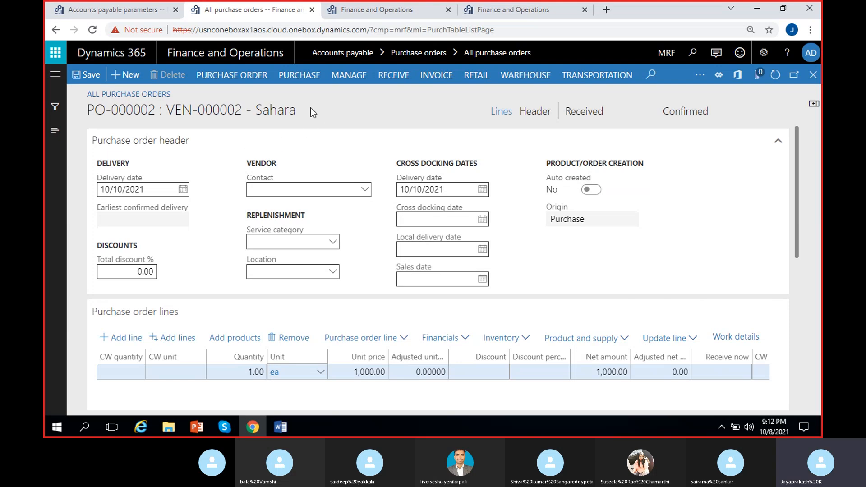
# - Open the voucher of product receipt SHPRN-01 from the product receipt journal and check the inventory and accrued purchases accounts and amounts
pyautogui.click(385, 77)
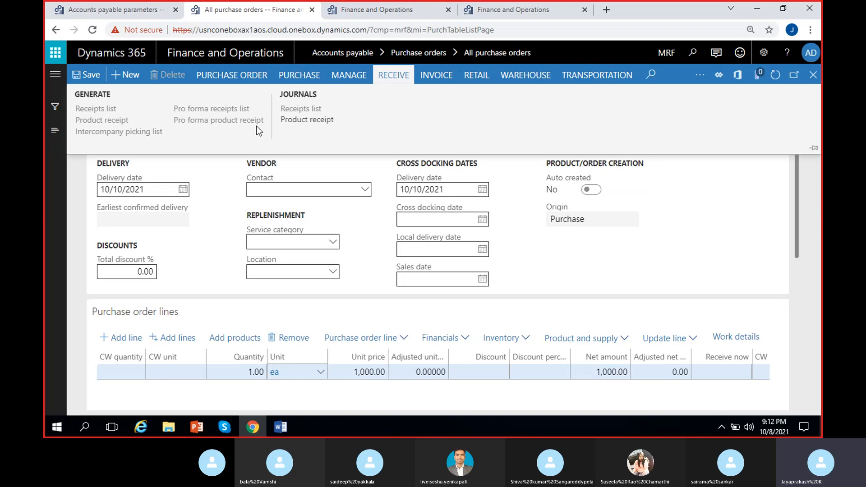
pyautogui.click(303, 120)
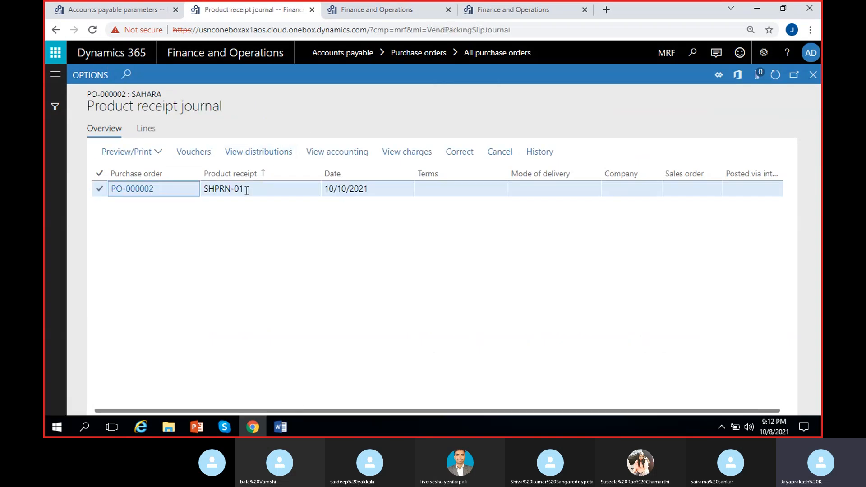
pyautogui.click(244, 188)
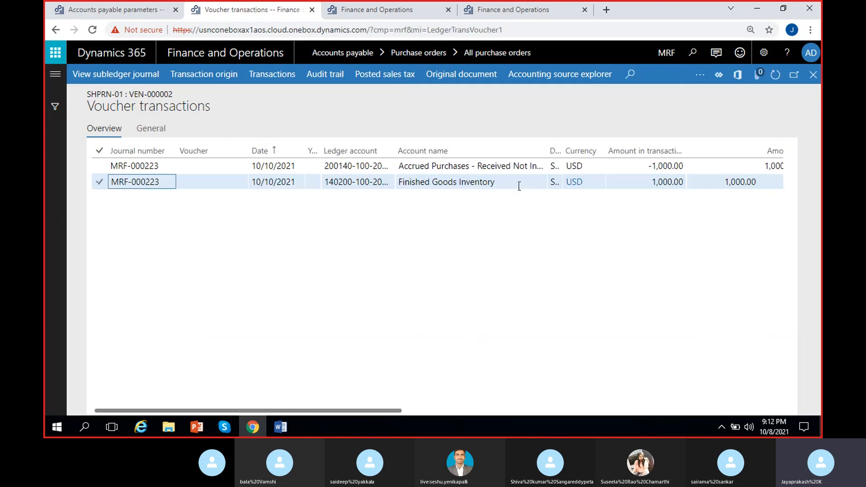
pyautogui.click(514, 183)
pyautogui.click(662, 184)
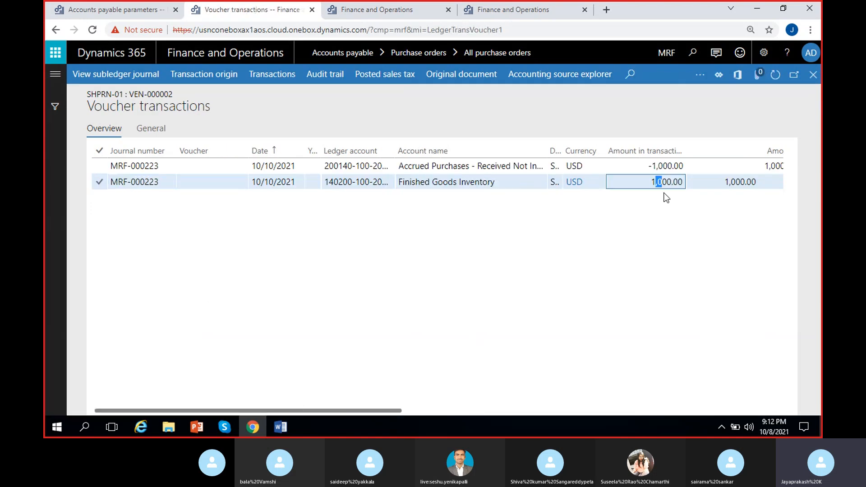
pyautogui.click(419, 169)
pyautogui.click(645, 165)
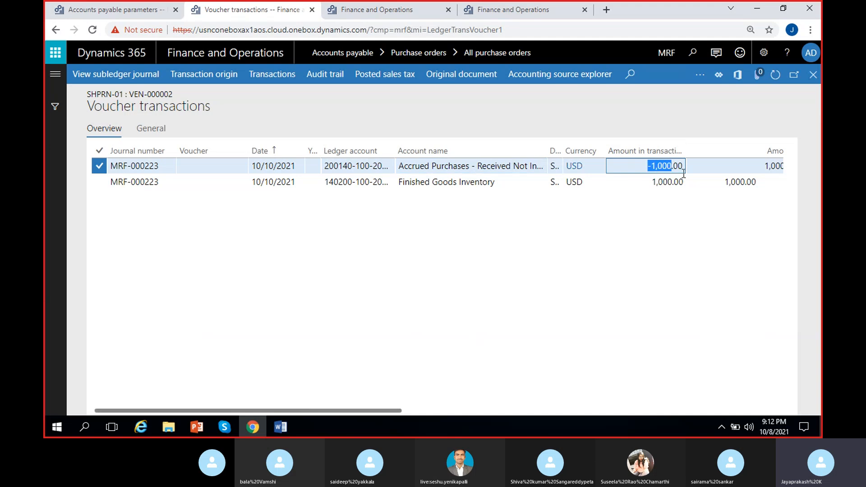
# - Examine the posting types of both voucher lines against their accounts and amounts, and close the voucher and the product receipt journal
pyautogui.hscroll(4, 624, 293)
pyautogui.hscroll(3, 626, 290)
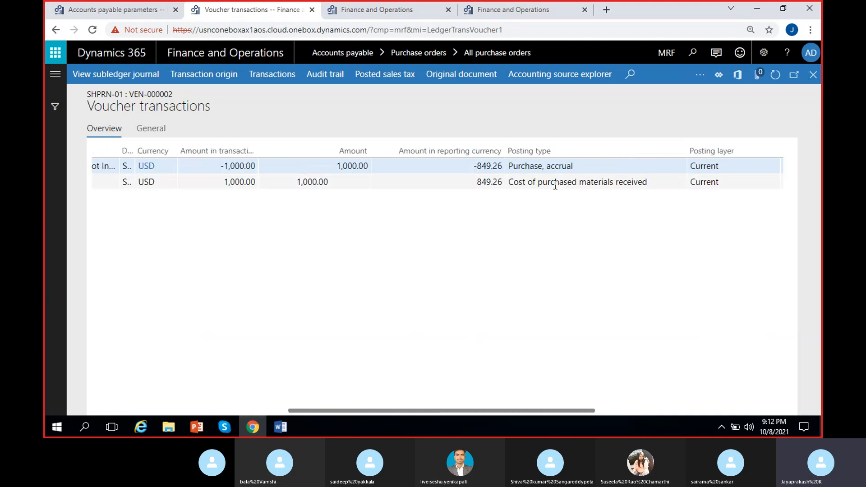
pyautogui.click(573, 167)
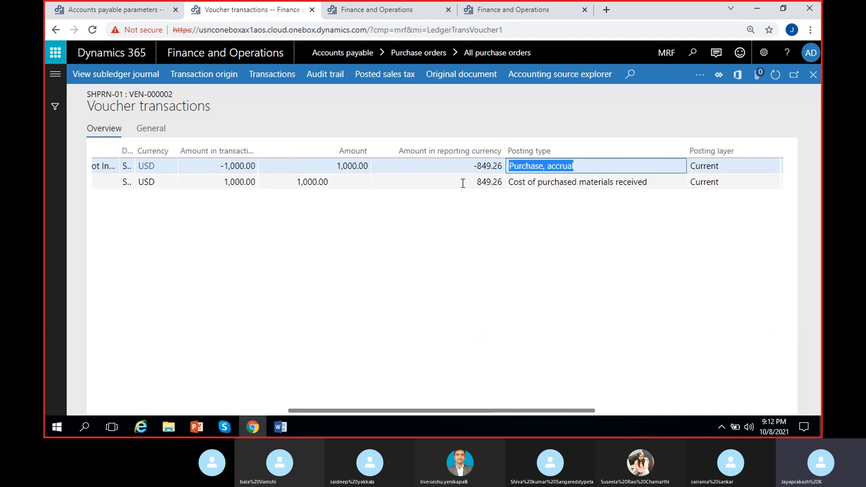
pyautogui.click(574, 224)
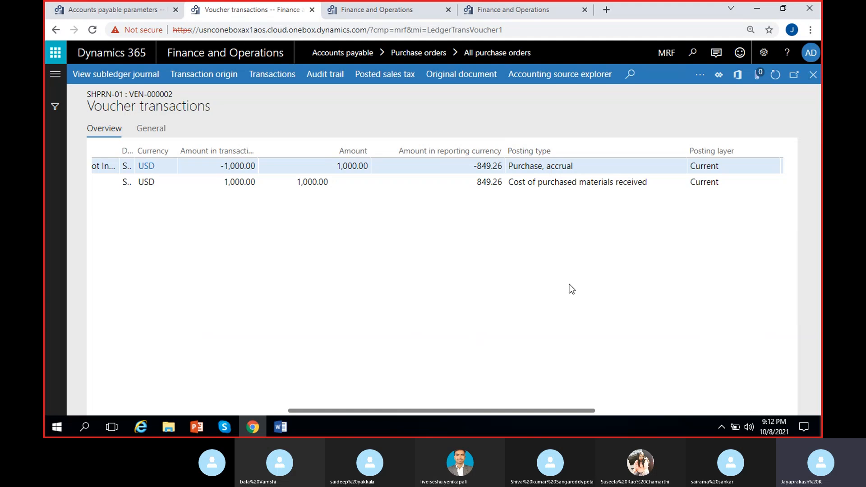
pyautogui.hscroll(-5, 181, 225)
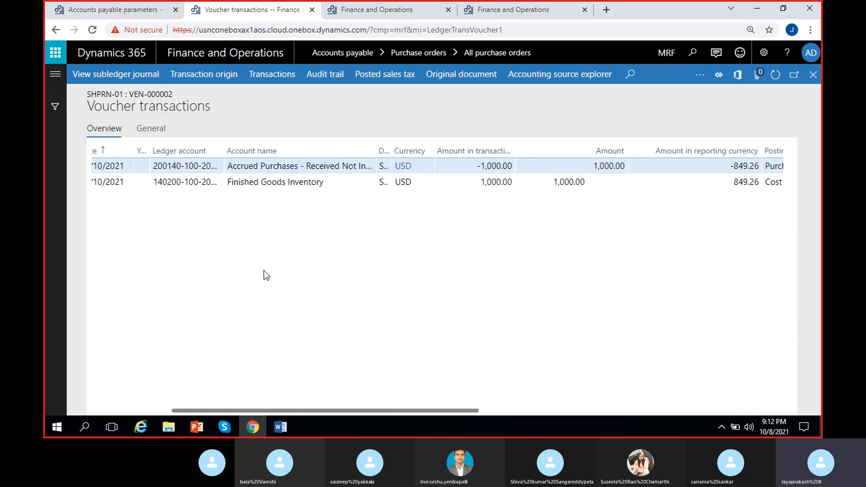
pyautogui.hscroll(5, 512, 311)
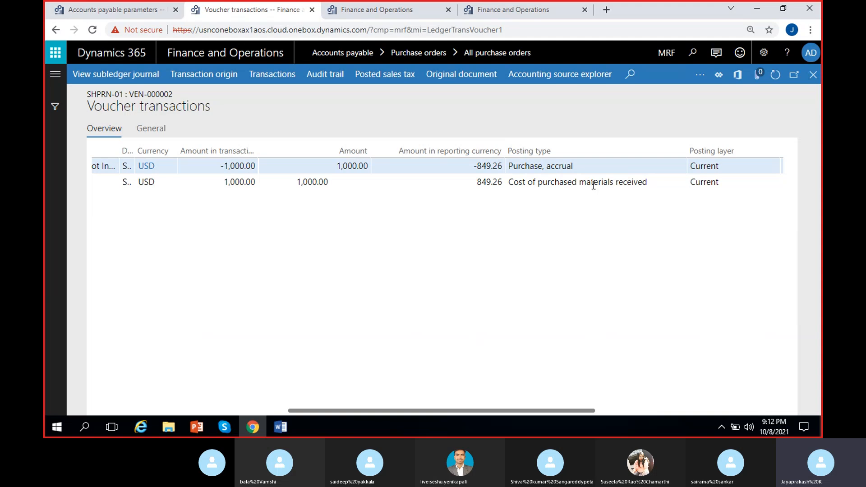
pyautogui.click(579, 182)
pyautogui.hscroll(-3, 253, 230)
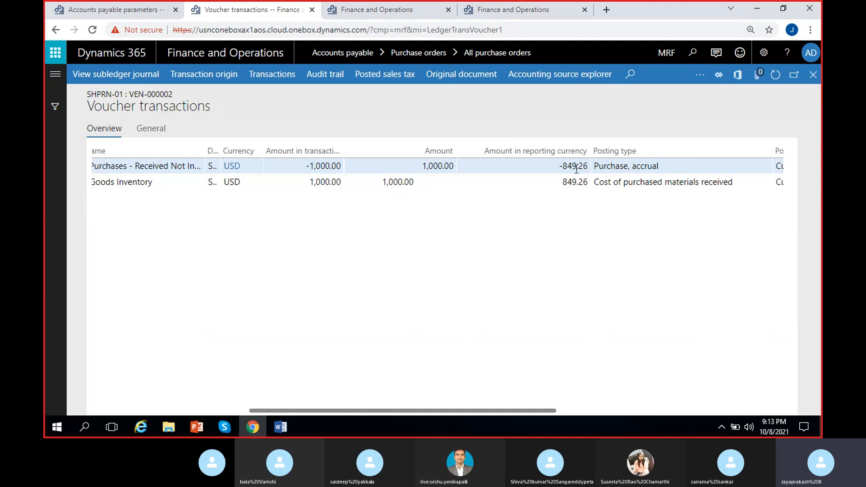
pyautogui.click(312, 182)
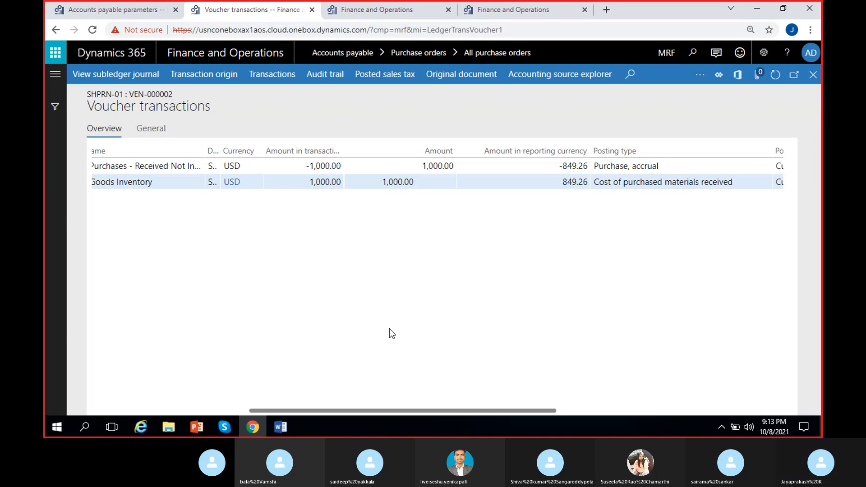
pyautogui.click(813, 74)
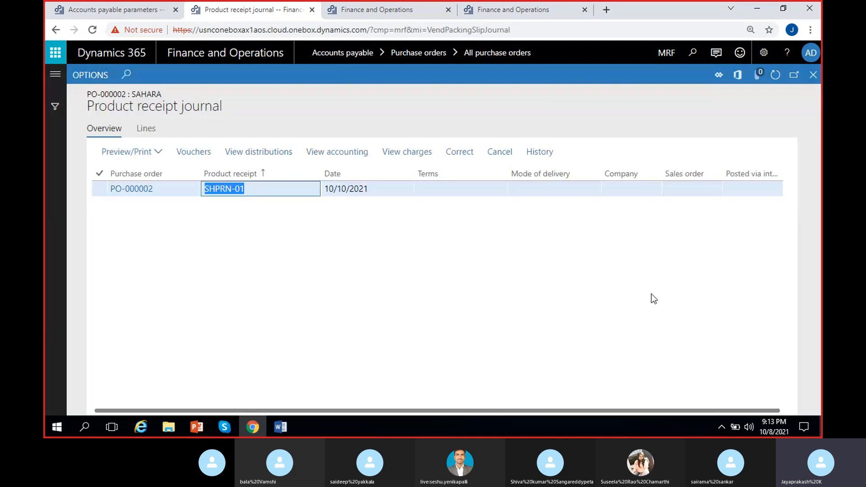
pyautogui.click(816, 78)
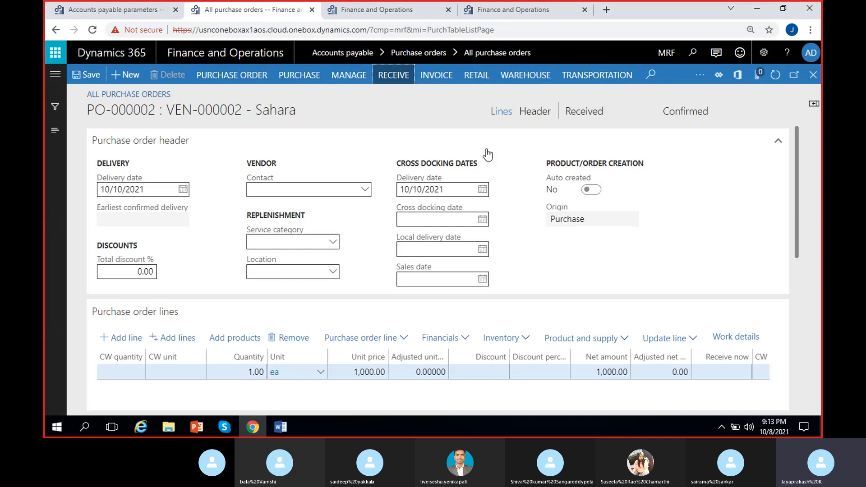
# - Generate a vendor invoice for the Sahara purchase order with invoice number SHR-23 and invoice date 10/12/2021
pyautogui.click(487, 154)
pyautogui.click(435, 77)
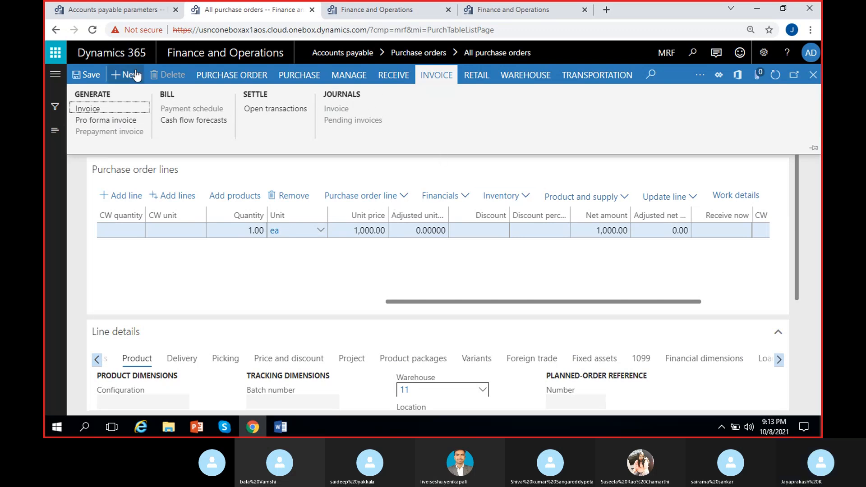
pyautogui.click(102, 110)
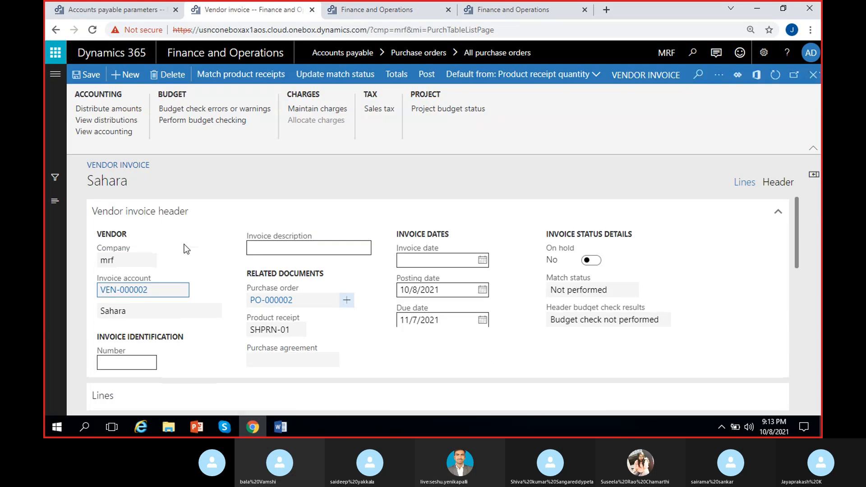
pyautogui.click(129, 360)
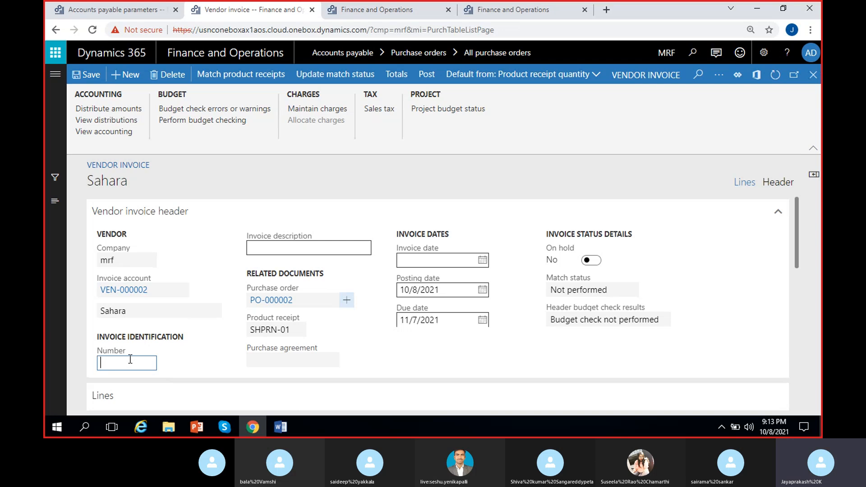
pyautogui.write('SHR-23')
pyautogui.press('Tab')
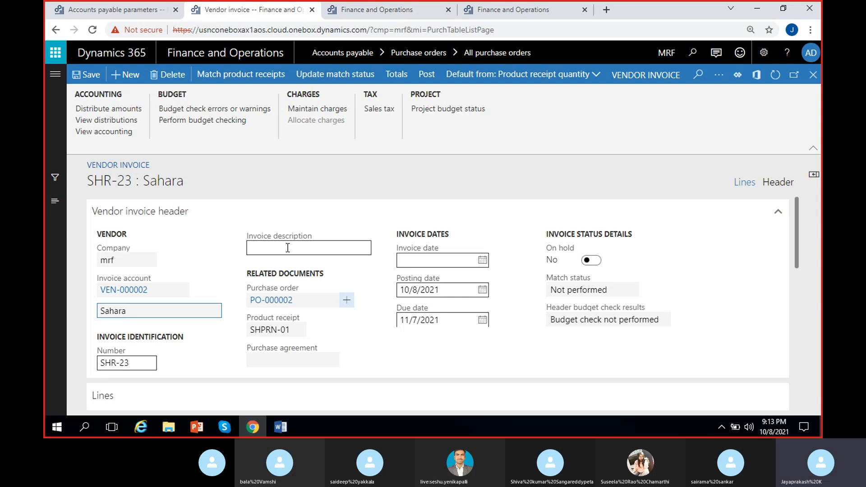
pyautogui.click(301, 247)
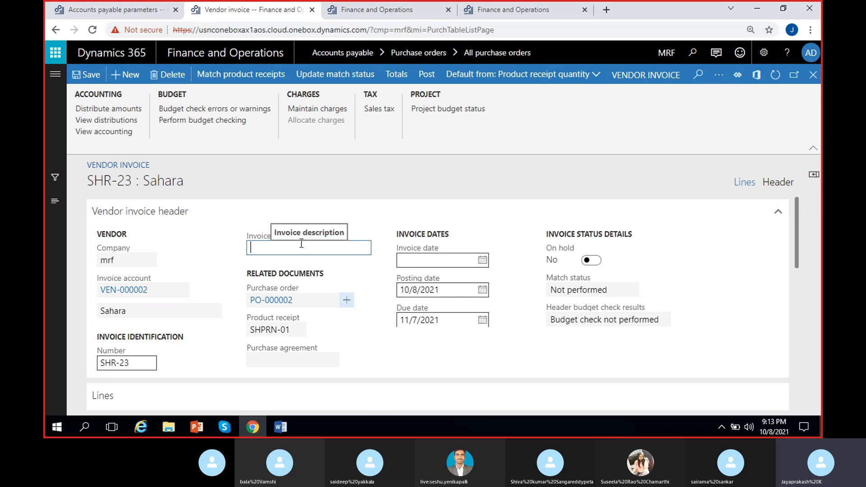
pyautogui.click(482, 261)
pyautogui.click(450, 165)
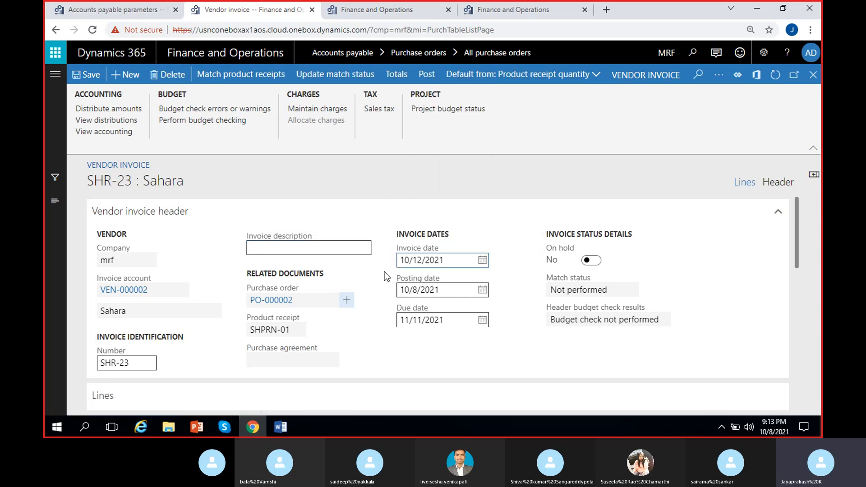
# - Examine the MRF-1 invoice line's quantity, price, matching results and linked product receipt, and return to the invoice header
pyautogui.scroll(-3, 524, 276)
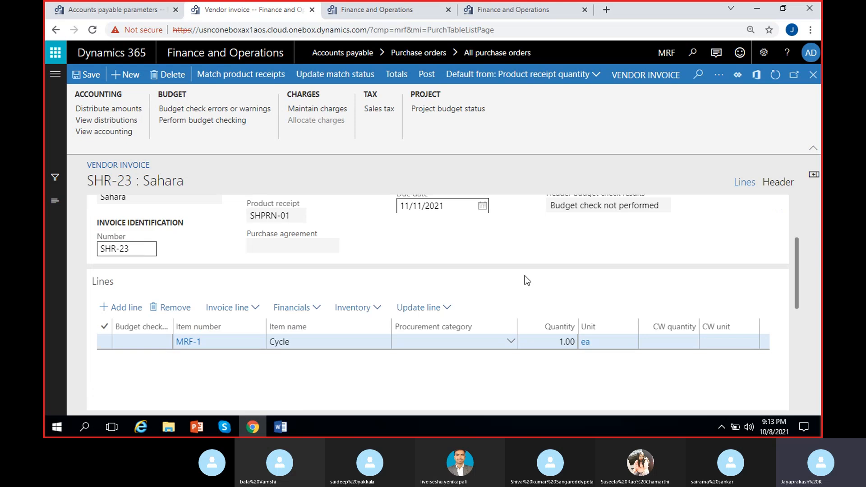
pyautogui.scroll(3, 524, 276)
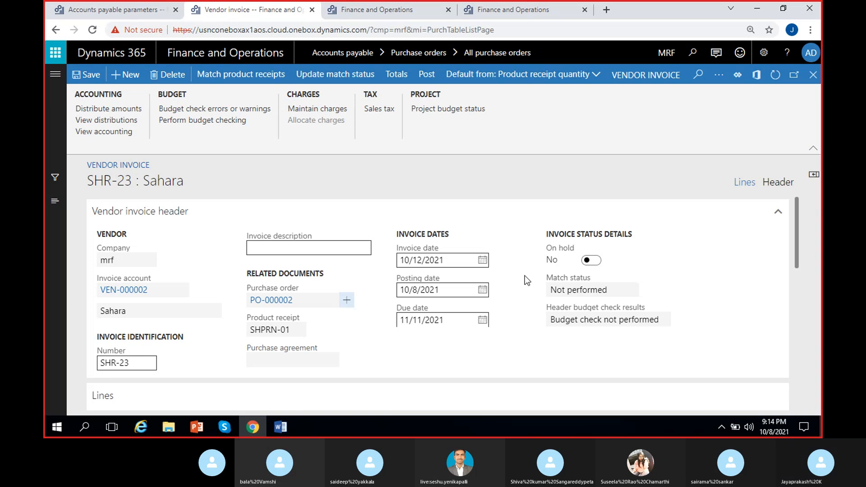
pyautogui.scroll(-5, 333, 315)
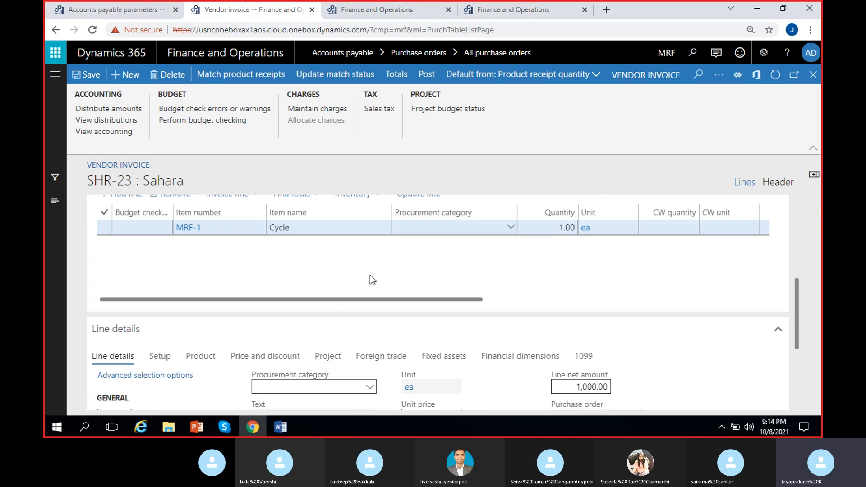
pyautogui.moveTo(410, 299); pyautogui.dragTo(537, 299)
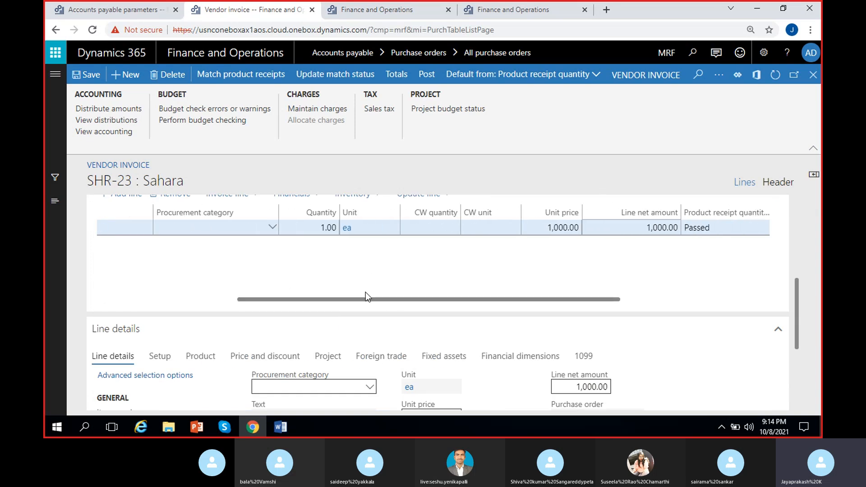
pyautogui.moveTo(344, 300); pyautogui.dragTo(455, 302)
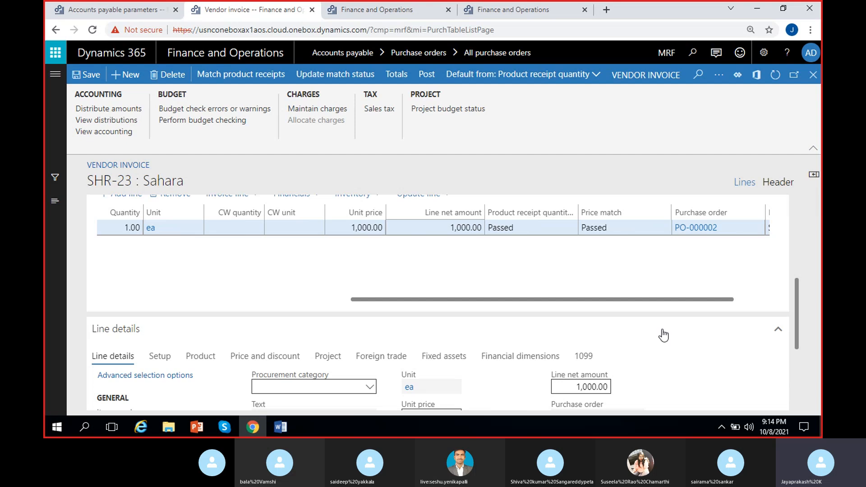
pyautogui.scroll(1, 799, 314)
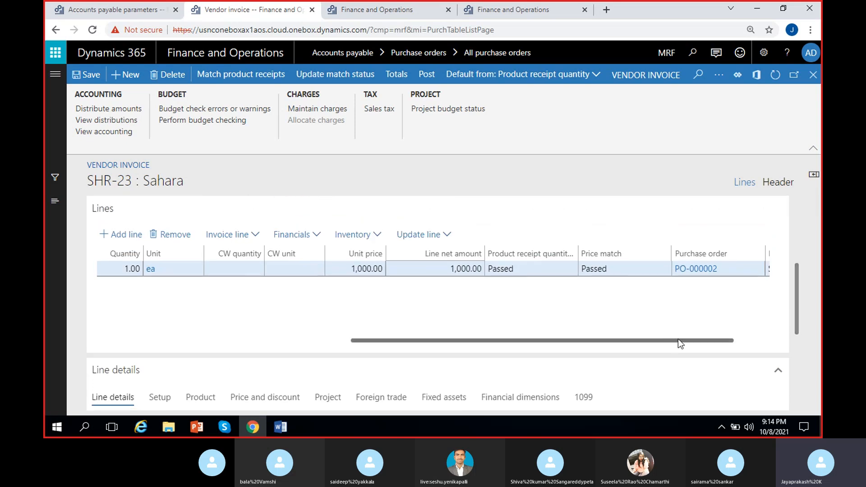
pyautogui.moveTo(677, 339); pyautogui.dragTo(734, 340)
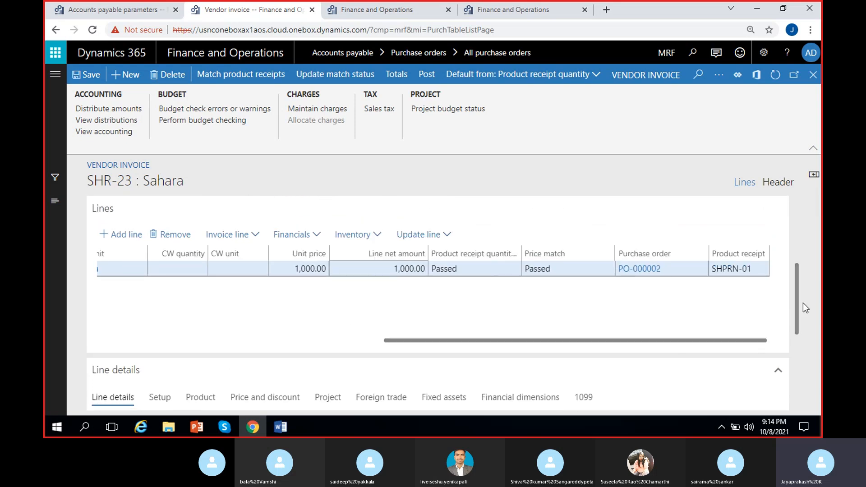
pyautogui.scroll(3, 800, 299)
pyautogui.scroll(3, 801, 251)
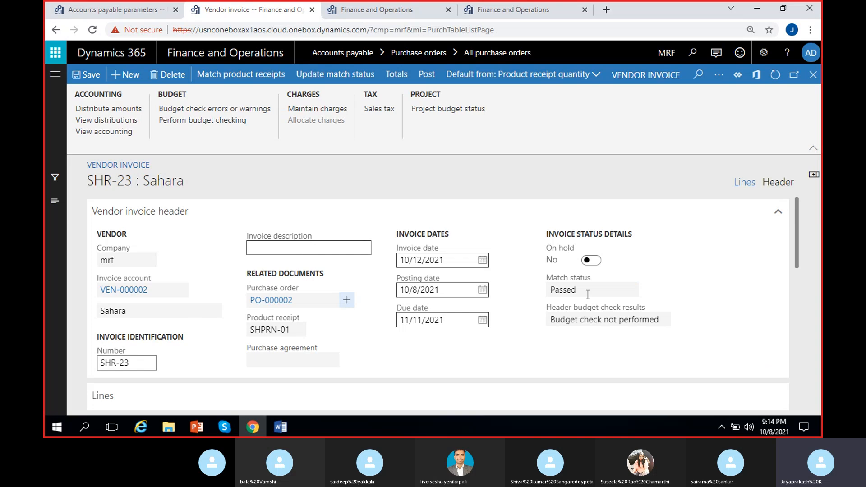
# - Post vendor invoice SHR-23 after checking its match status, and dismiss the notification
pyautogui.click(516, 296)
pyautogui.click(569, 284)
pyautogui.click(514, 294)
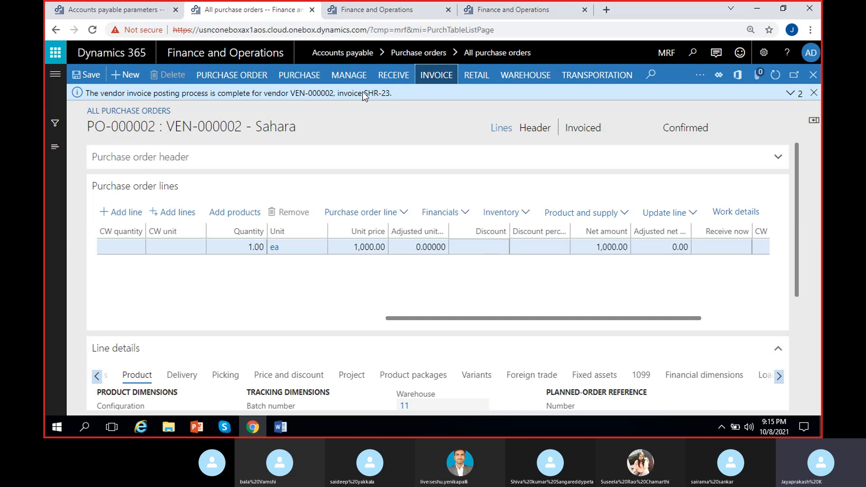
pyautogui.moveTo(364, 95); pyautogui.dragTo(397, 96)
pyautogui.click(407, 116)
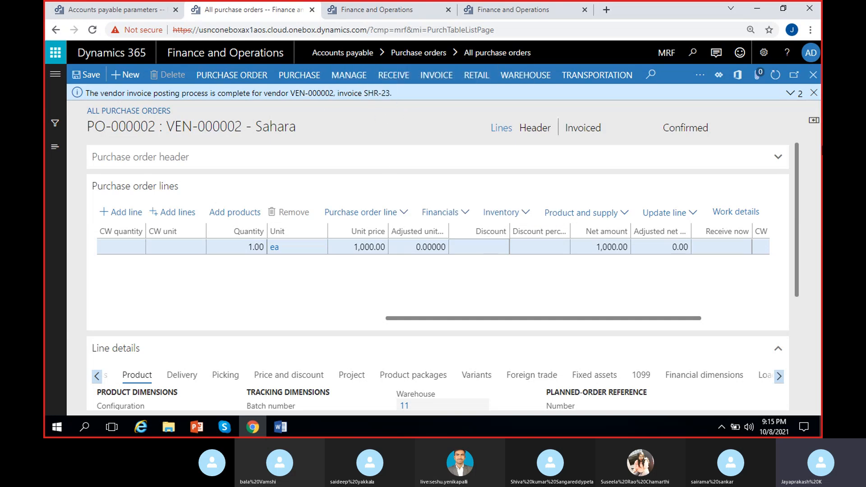
pyautogui.click(812, 92)
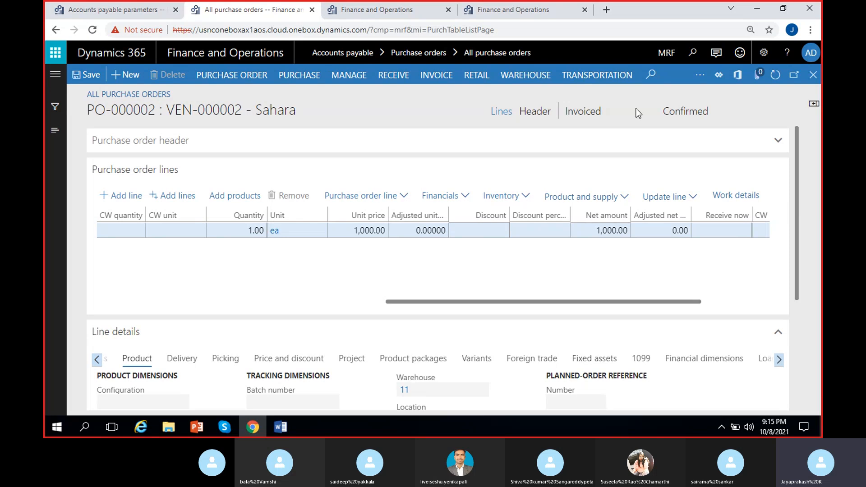
# - Check the purchase order's document and approval statuses, and open the voucher of invoice SHR-23 from the invoice journal
pyautogui.click(569, 113)
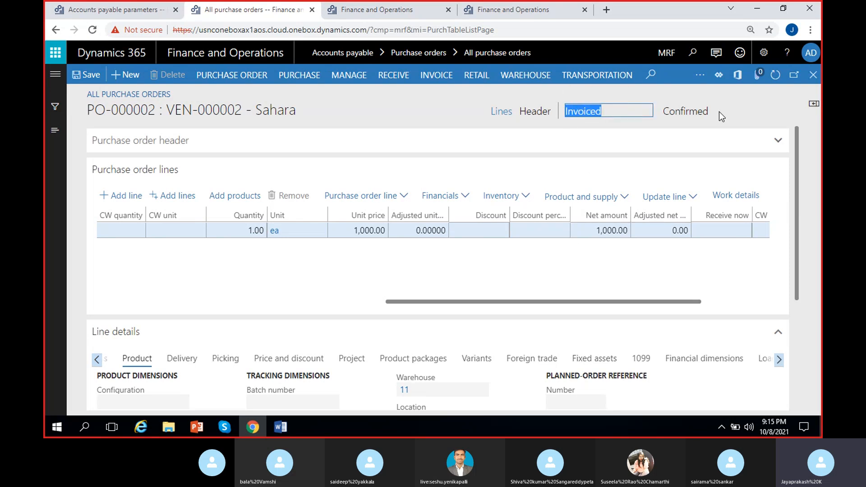
pyautogui.click(751, 116)
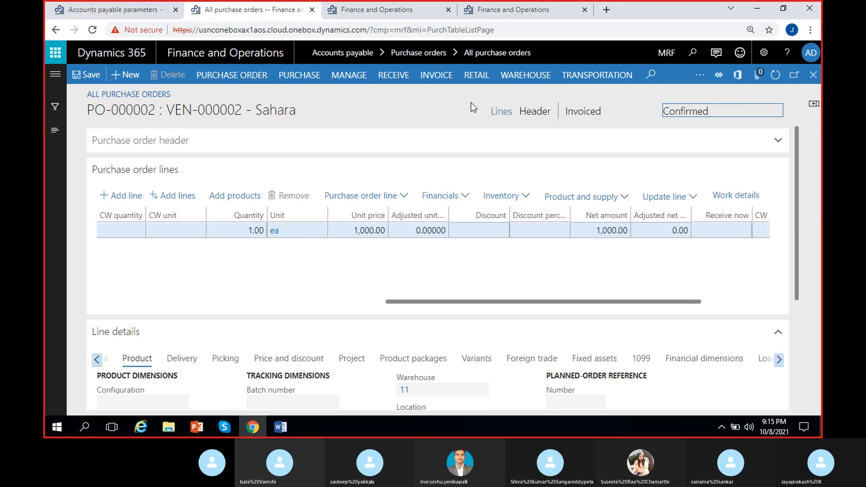
pyautogui.click(444, 79)
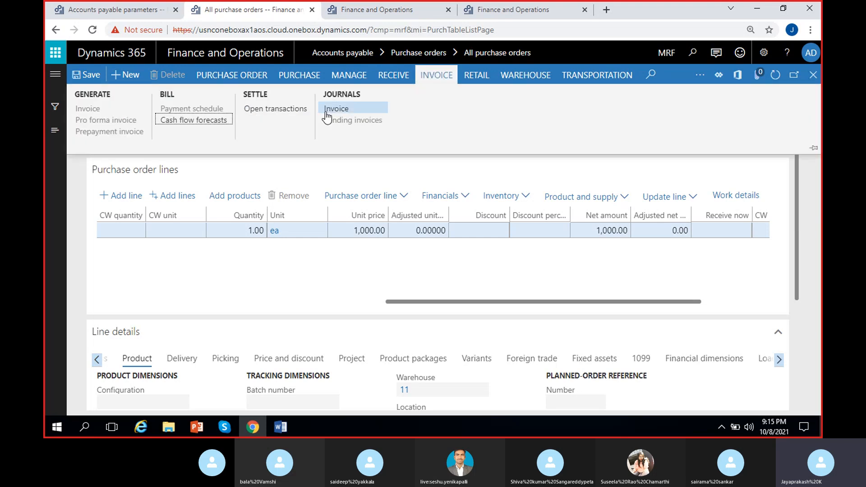
pyautogui.click(347, 112)
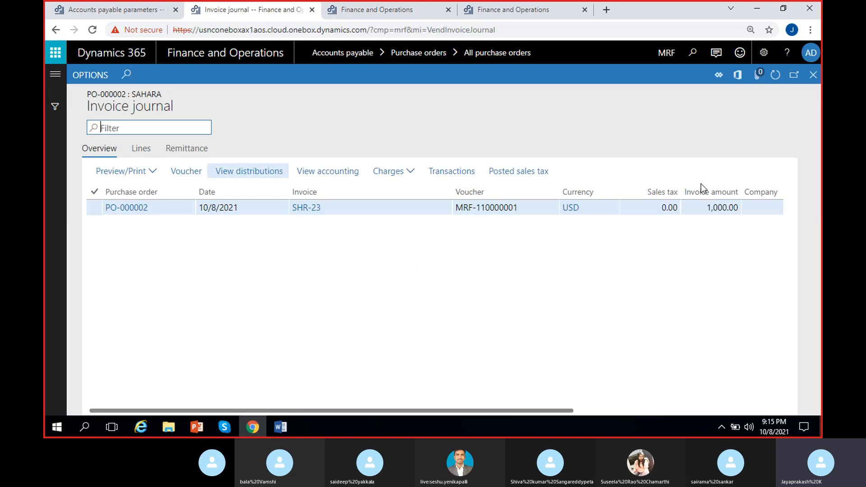
pyautogui.click(355, 208)
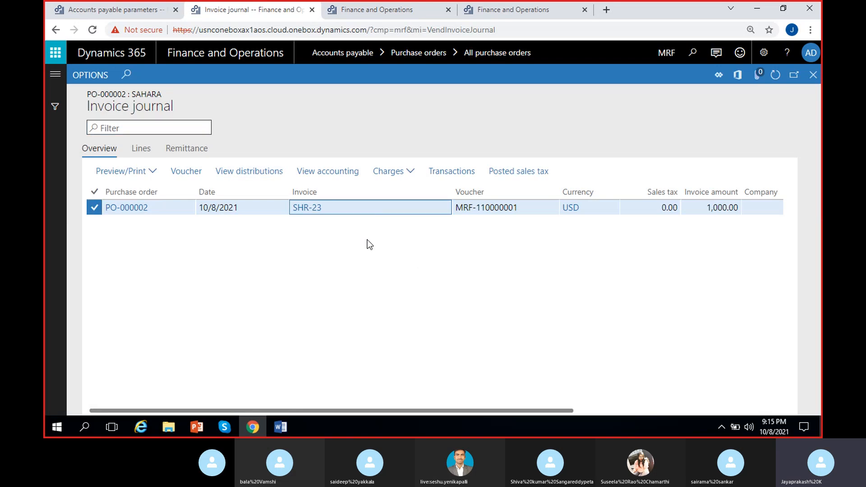
pyautogui.click(182, 172)
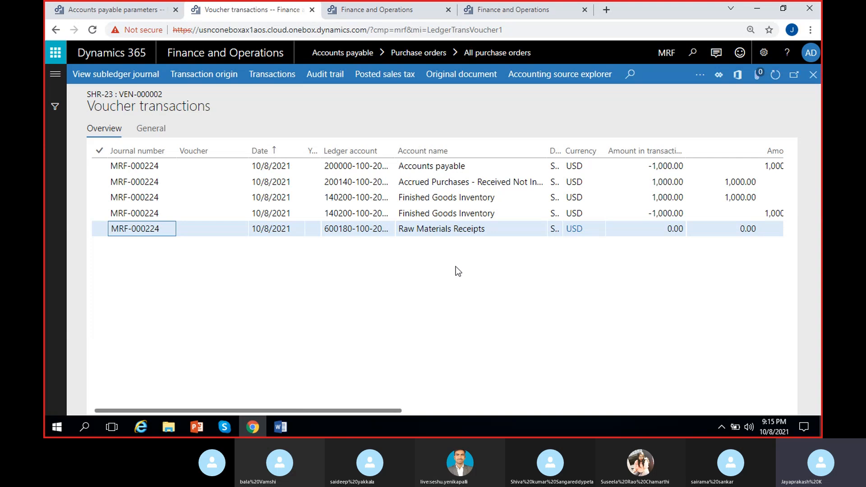
# - Compare the voucher amounts of the accrued purchases line with those of the two finished goods inventory lines
pyautogui.click(476, 229)
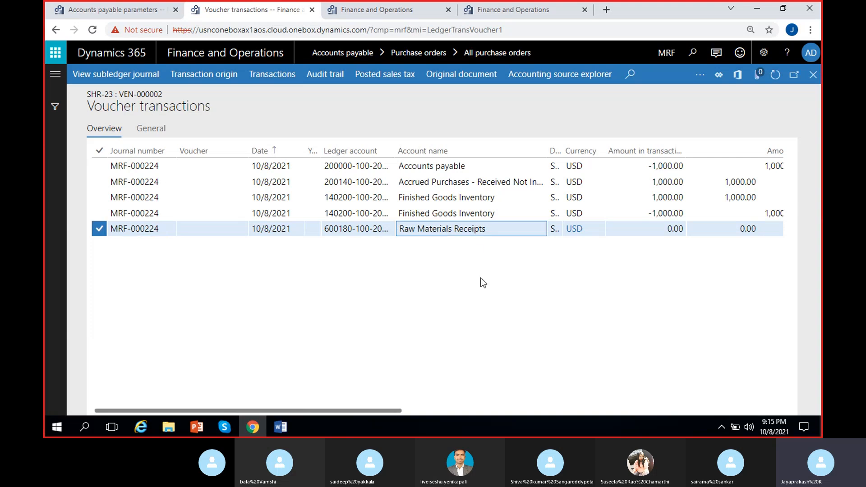
pyautogui.hscroll(2, 481, 283)
pyautogui.hscroll(-2, 481, 282)
pyautogui.hscroll(2, 452, 269)
pyautogui.click(402, 182)
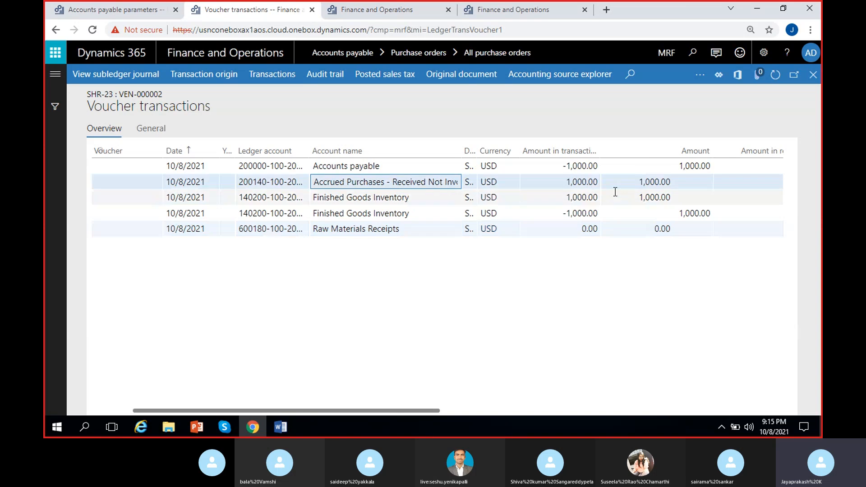
pyautogui.click(597, 182)
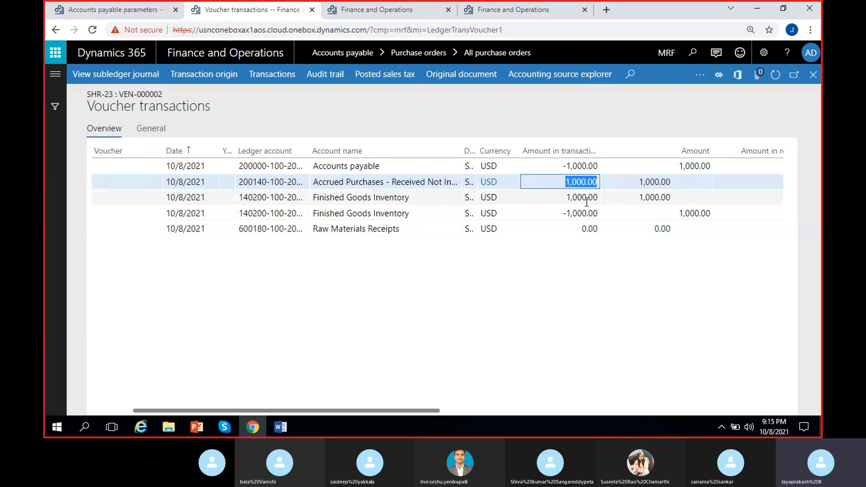
pyautogui.click(570, 213)
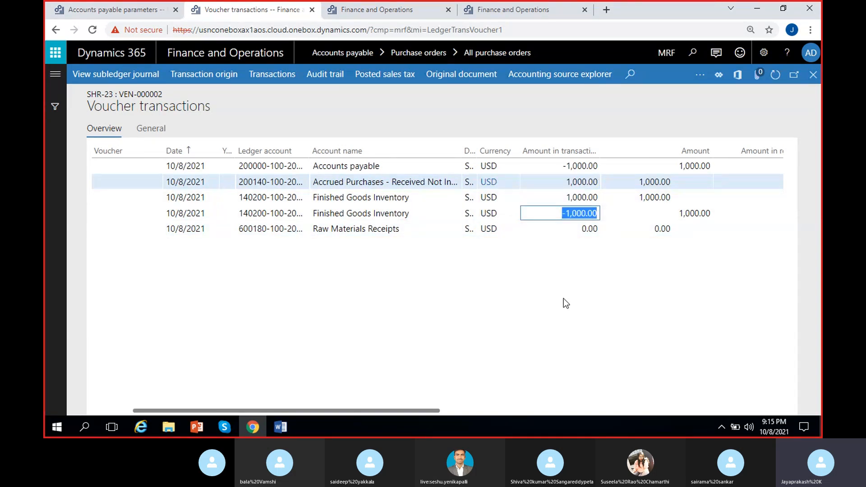
pyautogui.click(581, 180)
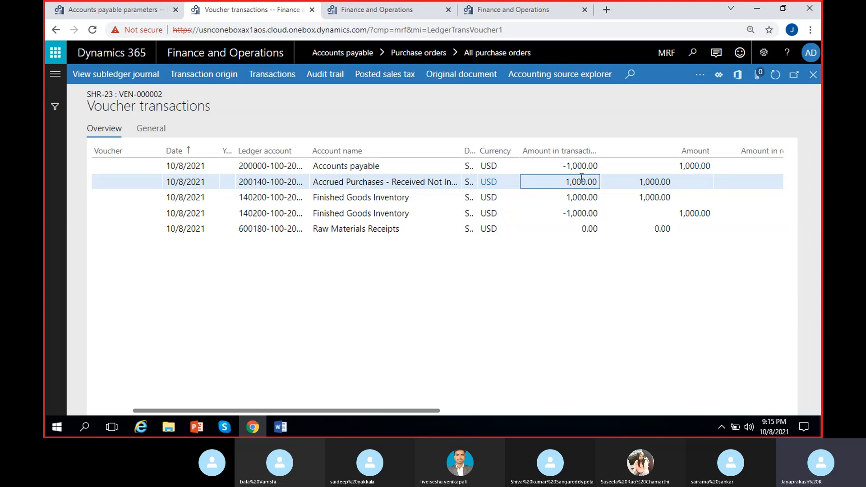
pyautogui.click(578, 217)
pyautogui.click(590, 179)
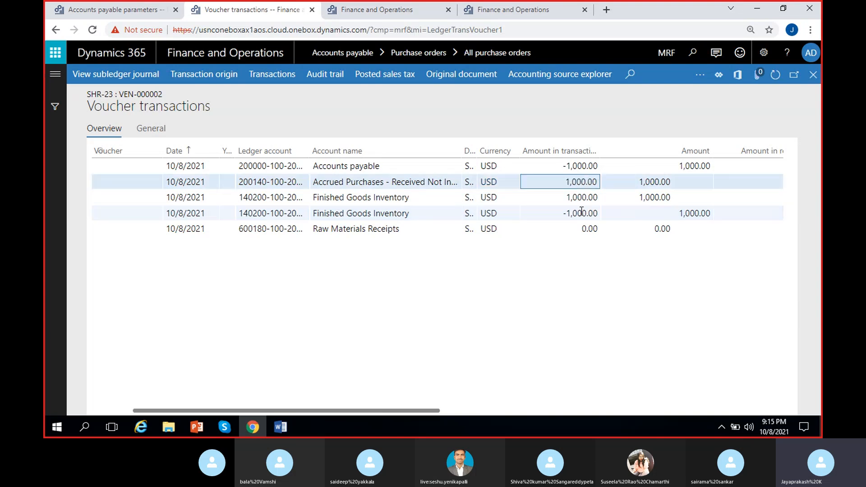
pyautogui.click(581, 211)
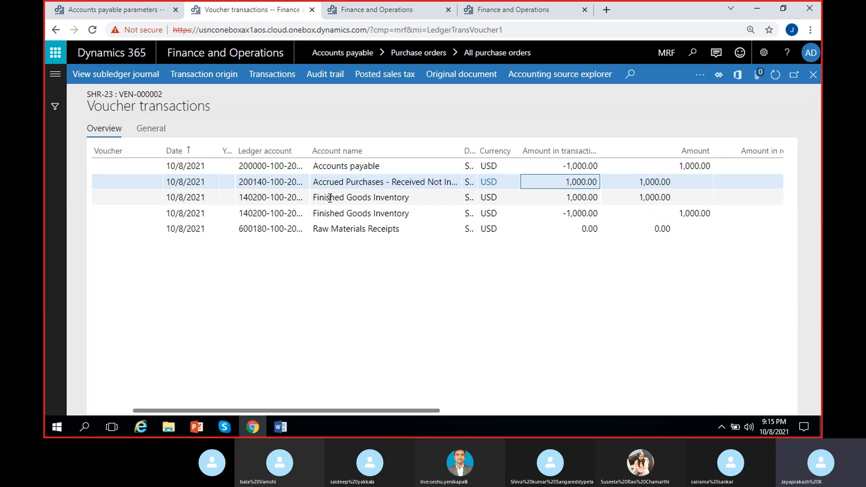
pyautogui.click(582, 197)
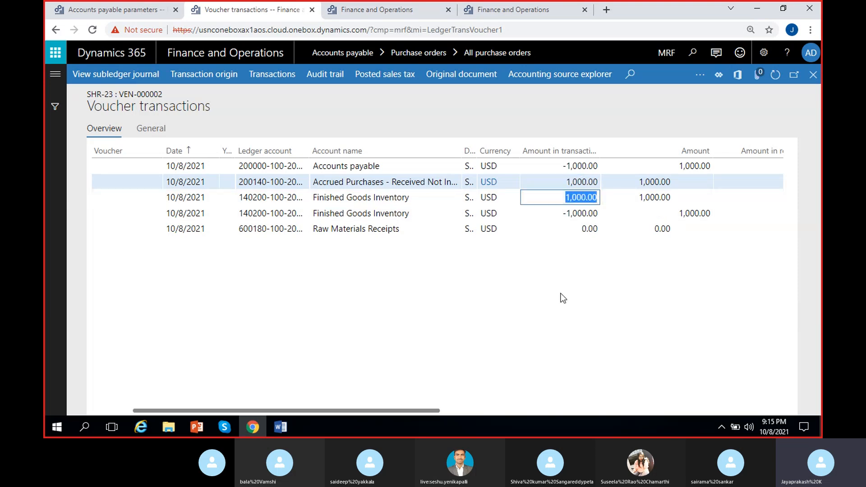
# - Examine the voucher lines' posting types, and compare the accounts payable amount with the invoiced finished goods inventory amount
pyautogui.hscroll(5, 575, 272)
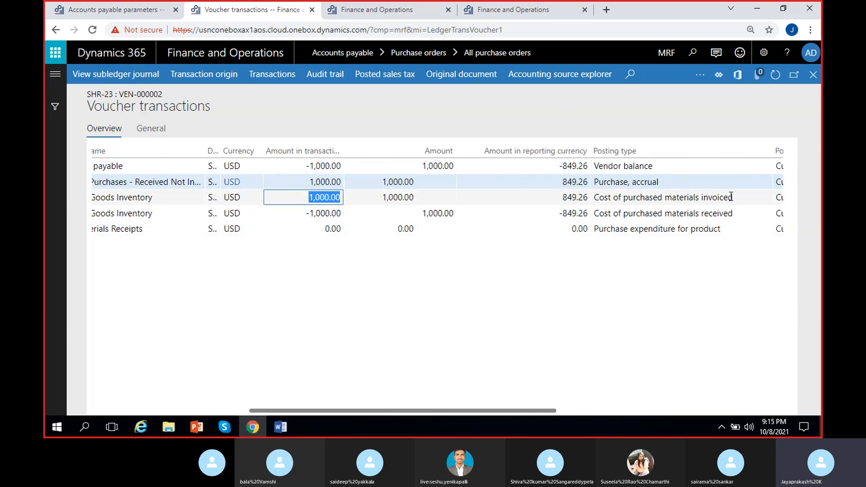
pyautogui.moveTo(732, 198); pyautogui.dragTo(671, 197)
pyautogui.moveTo(309, 197); pyautogui.dragTo(317, 282)
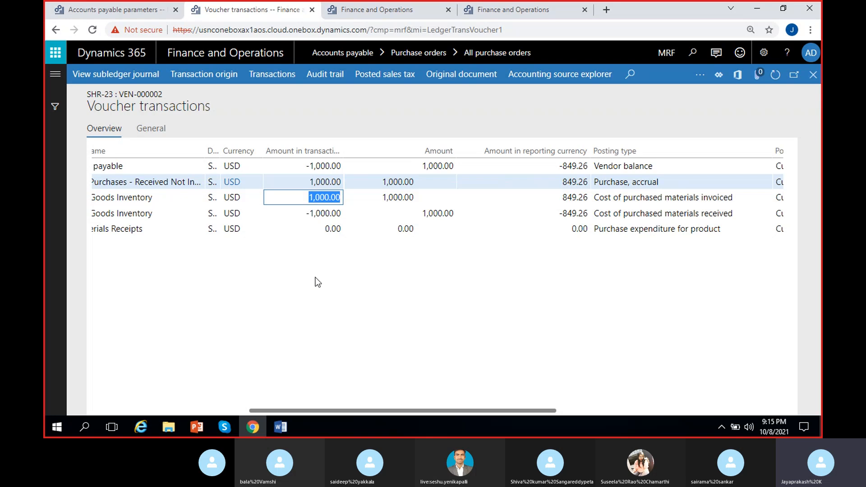
pyautogui.hscroll(-3, 316, 279)
pyautogui.moveTo(397, 165); pyautogui.dragTo(386, 289)
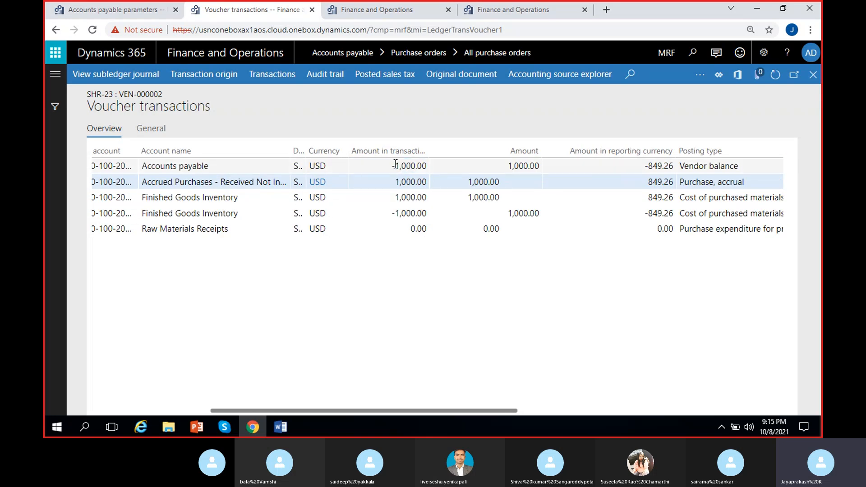
pyautogui.click(394, 165)
pyautogui.moveTo(393, 166); pyautogui.dragTo(439, 169)
pyautogui.click(376, 284)
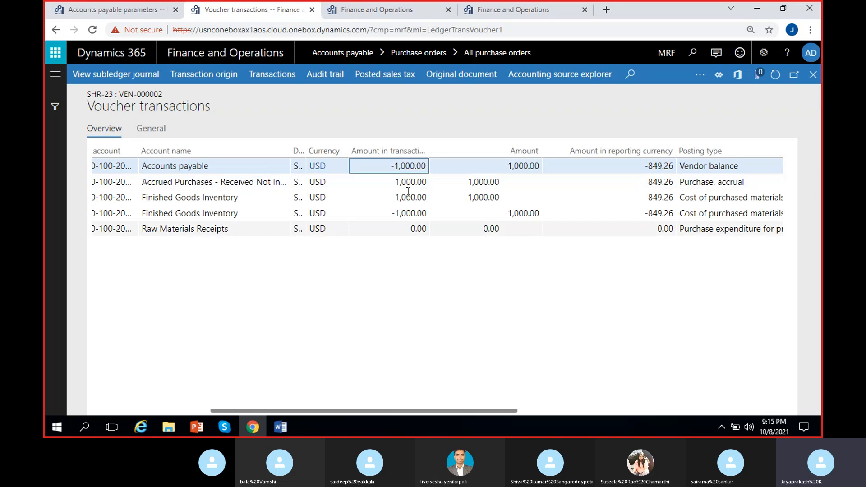
pyautogui.moveTo(397, 197); pyautogui.dragTo(445, 197)
pyautogui.click(385, 311)
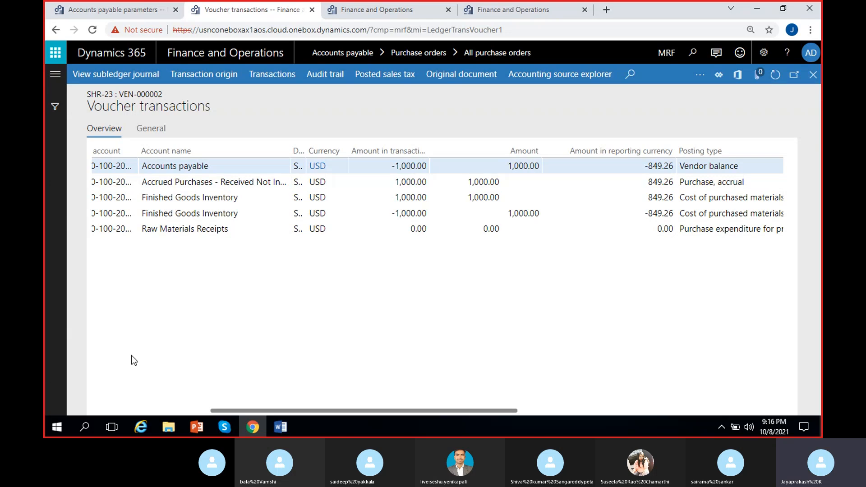
# - Switch to the process notes document in Word
pyautogui.click(280, 427)
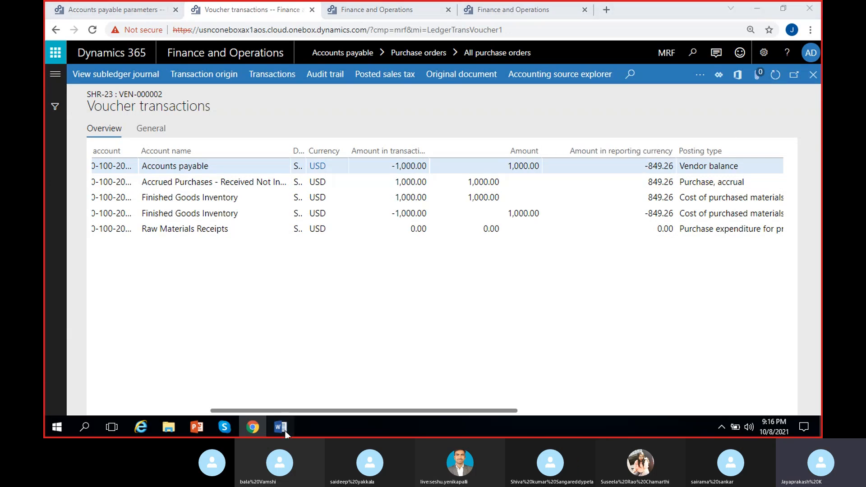